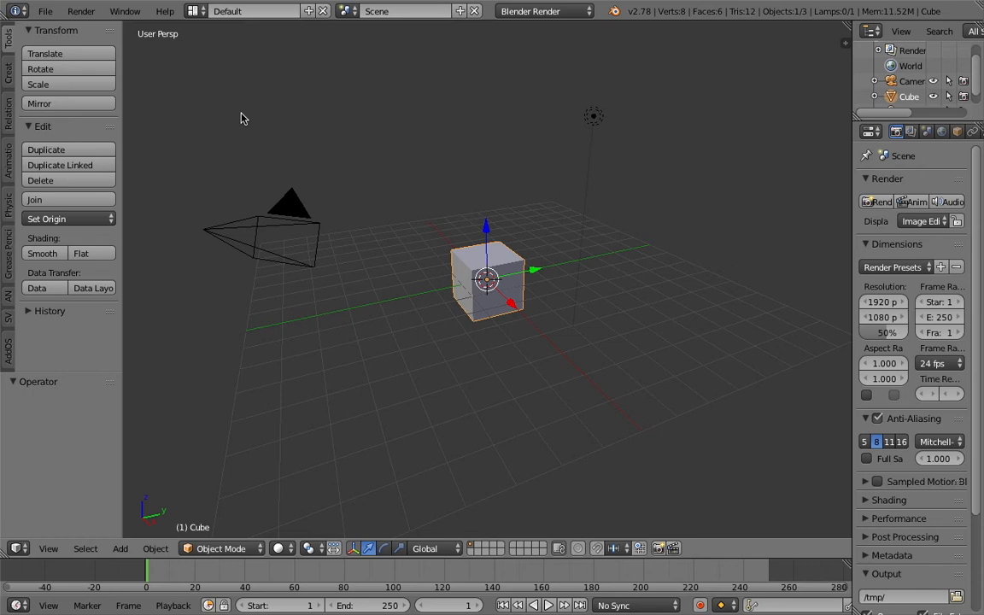
Step: Select the lamp and the camera and move both to layer 2
middle_click_drag(393, 142, 425, 207)
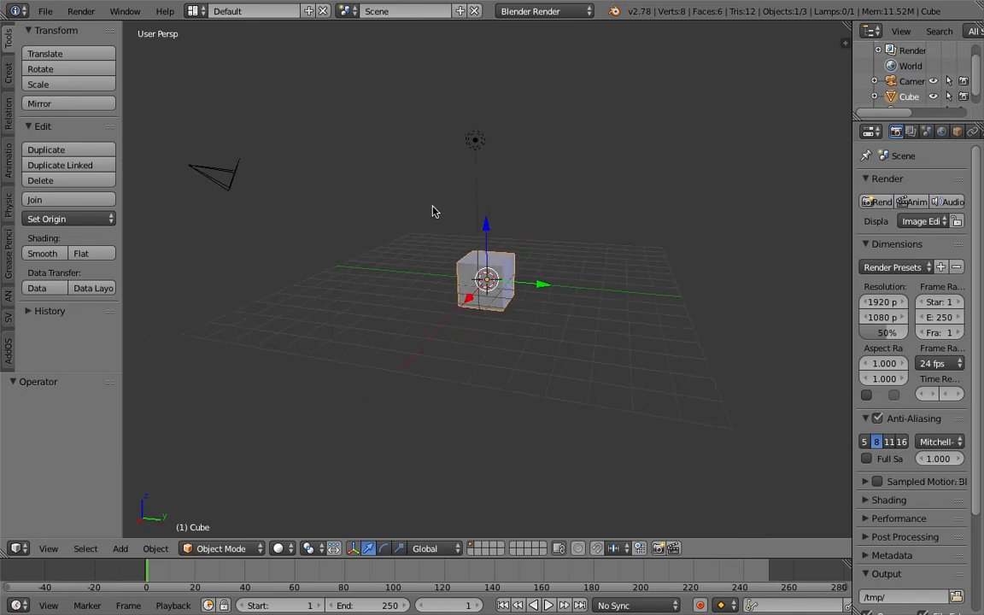
middle_click_drag(432, 210, 399, 214)
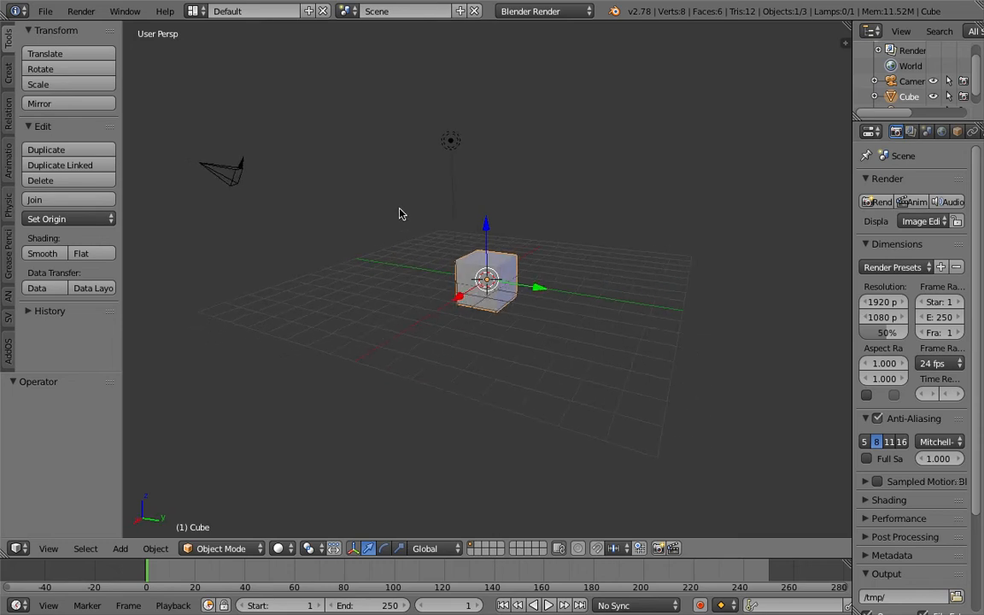
middle_click_drag(400, 214, 405, 212)
right_click(449, 152)
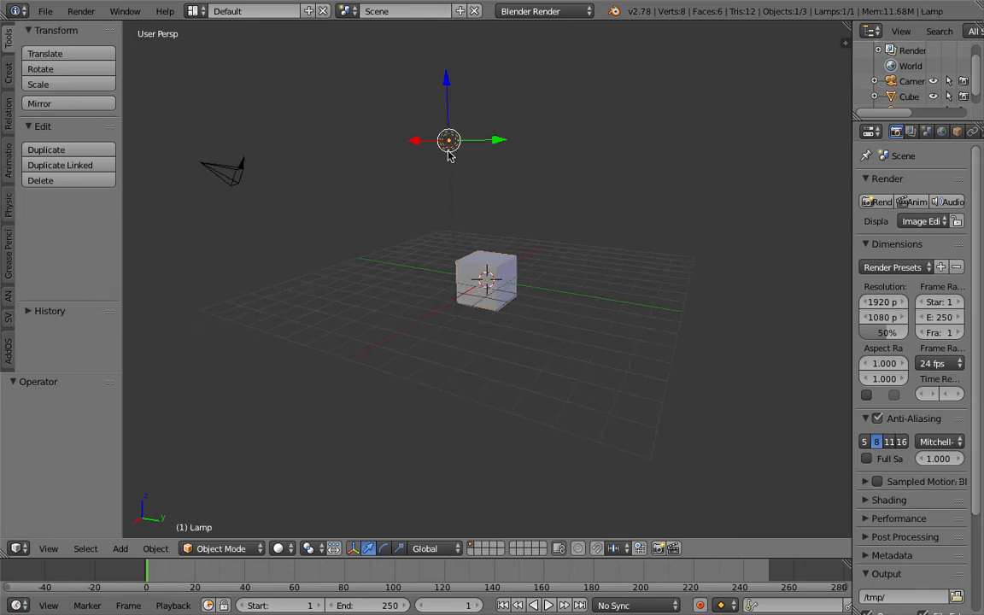
right_click(211, 160, "shift")
middle_click_drag(342, 182, 357, 181)
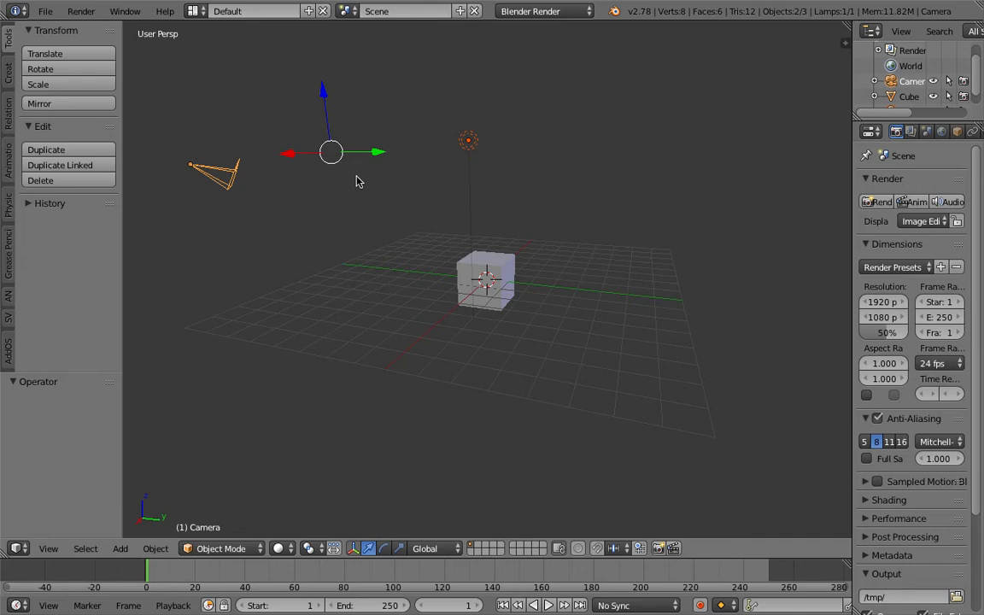
middle_click_drag(396, 188, 389, 180)
scroll(389, 179, "down", 3)
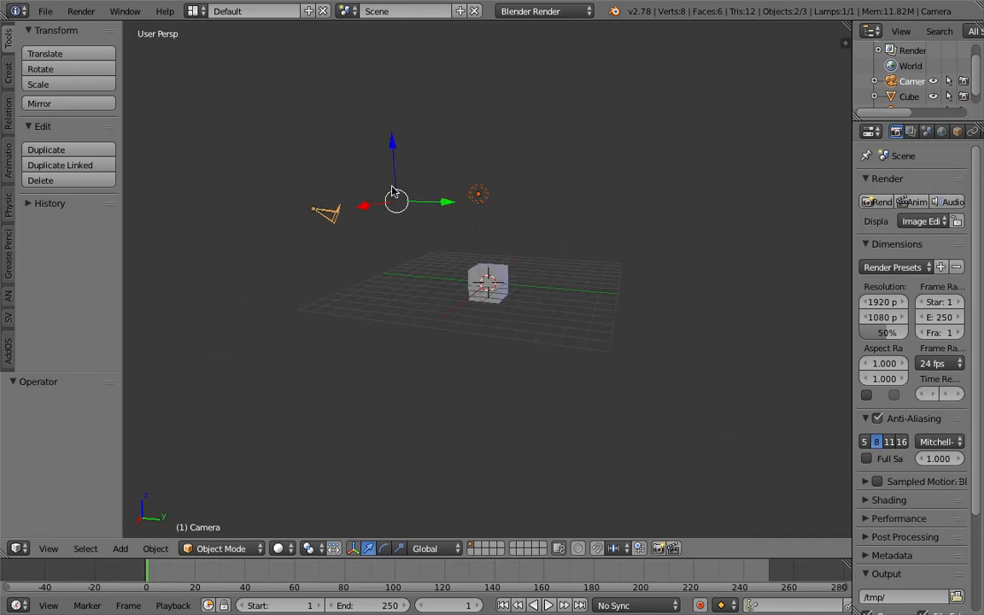
key("m")
key("2")
Step: Select the cube and scale it uniformly by about 1.013
right_click(494, 279)
middle_click_drag(493, 279, 347, 264)
scroll(345, 283, "up", 3)
middle_click_drag(295, 207, 271, 193)
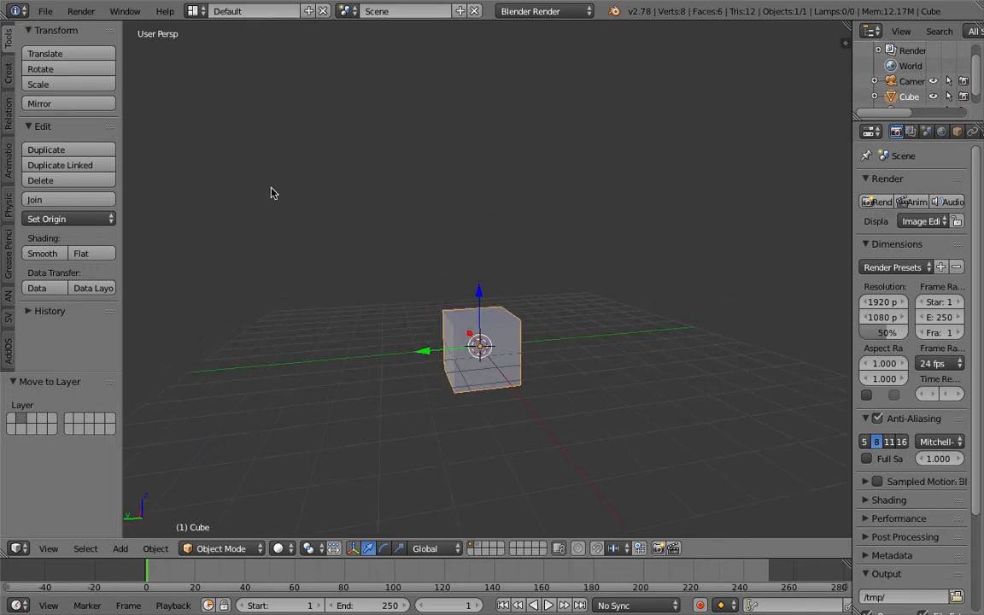
key("s")
left_click(212, 88)
key("s")
right_click(246, 126)
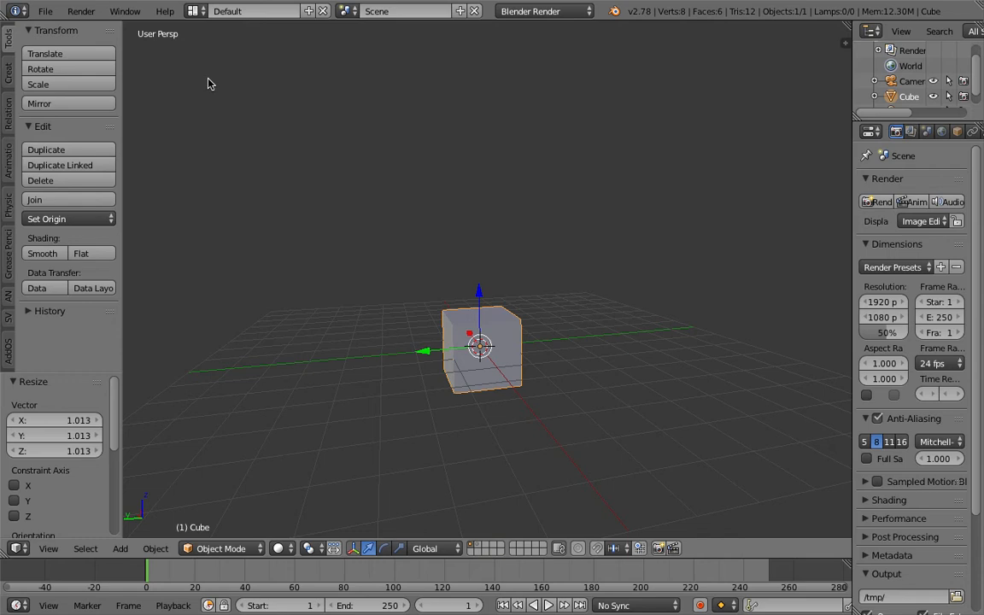
Step: Handwrite the grease pencil heading "Wave MATH" above the cube and add a "Sine" label with a sine curve beside it
middle_click_drag(241, 106, 220, 107)
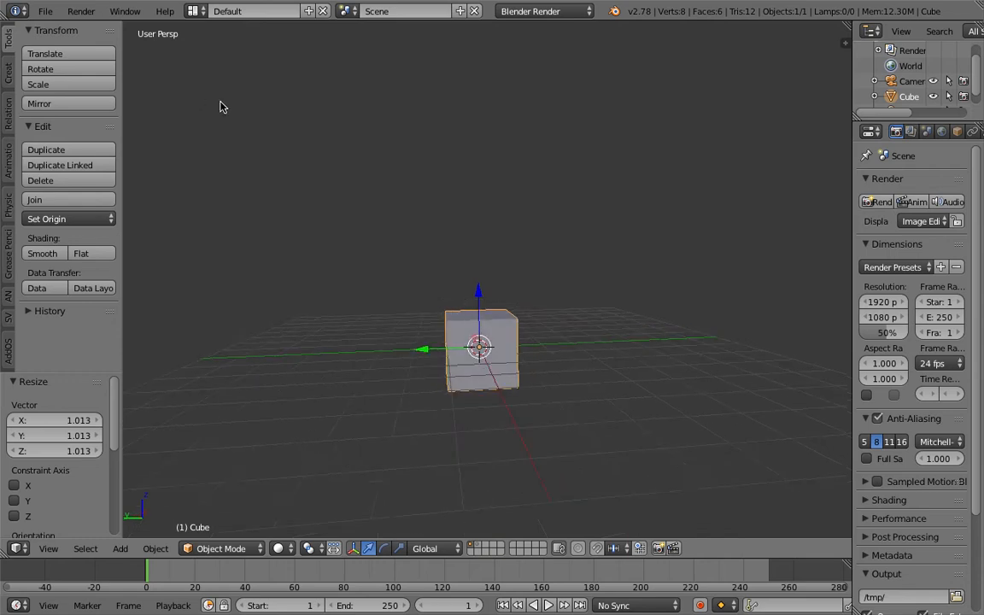
key("d")
mouse_move(206, 59)
left_mouse_down()
mouse_move(214, 80)
mouse_move(230, 58)
mouse_move(251, 74)
mouse_move(315, 52)
mouse_move(373, 77)
mouse_move(395, 61)
left_mouse_up()
left_click_drag(388, 61, 387, 77)
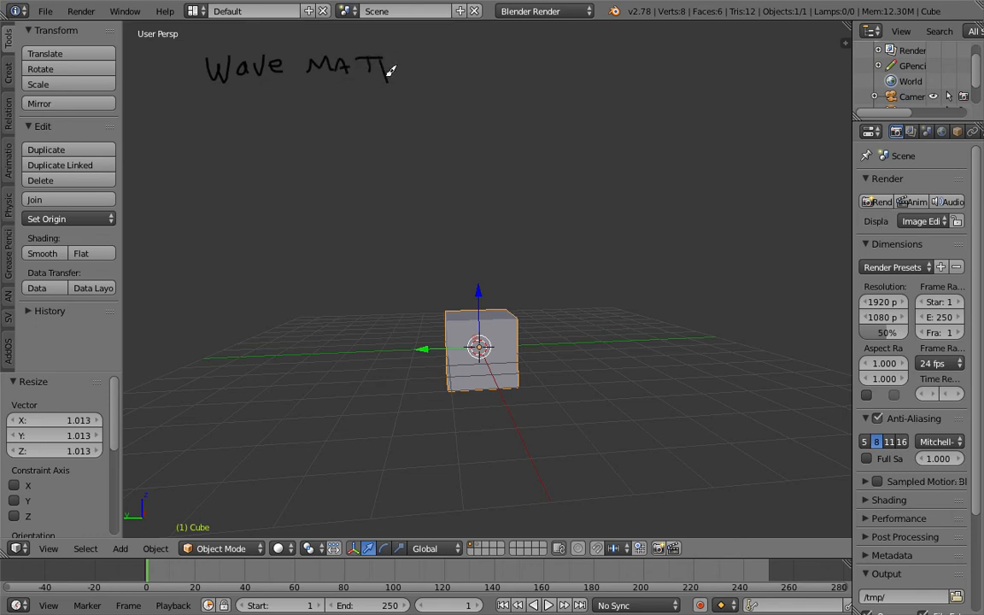
mouse_move(226, 141)
left_mouse_down()
mouse_move(211, 158)
mouse_move(278, 158)
mouse_move(347, 132)
mouse_move(378, 169)
mouse_move(408, 152)
mouse_move(424, 112)
mouse_move(454, 151)
mouse_move(494, 134)
mouse_move(540, 139)
mouse_move(557, 160)
left_mouse_up()
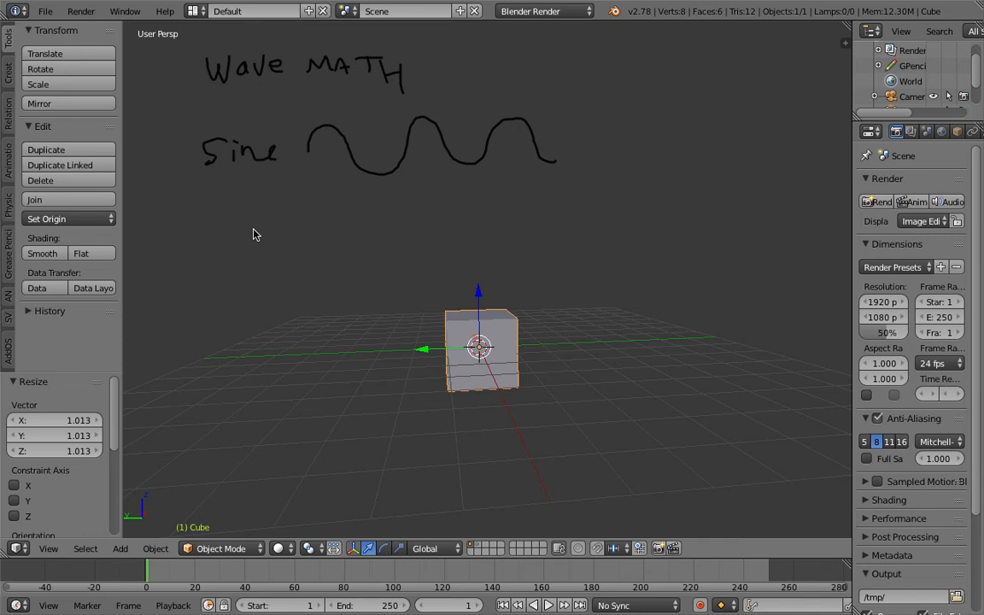
Step: Write "Modulo" under the sine row and sketch four rising ramps separated by dashed vertical drops
mouse_move(200, 240)
left_mouse_down()
mouse_move(220, 206)
mouse_move(250, 193)
mouse_move(267, 220)
mouse_move(352, 195)
mouse_move(352, 216)
left_mouse_up()
left_click_drag(351, 221, 406, 205)
mouse_move(406, 207)
left_mouse_down()
mouse_move(406, 226)
mouse_move(454, 199)
mouse_move(455, 226)
mouse_move(492, 200)
left_mouse_up()
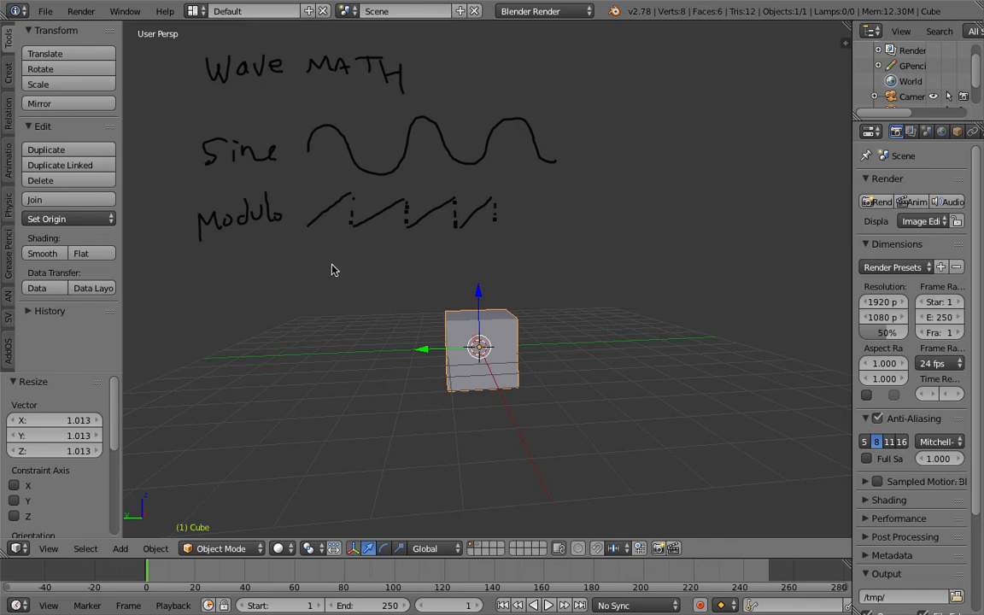
mouse_move(346, 257)
left_mouse_down()
mouse_move(337, 273)
mouse_move(357, 272)
left_mouse_up()
key("ctrl+z")
key("ctrl+z")
Step: Write "saw" with a zigzag wave under the modulo row and add a circled "ping pong" note beside it
mouse_move(214, 258)
left_mouse_down()
mouse_move(203, 274)
mouse_move(322, 239)
mouse_move(350, 269)
mouse_move(386, 229)
mouse_move(411, 264)
mouse_move(446, 231)
mouse_move(472, 261)
mouse_move(498, 231)
mouse_move(523, 260)
mouse_move(564, 271)
mouse_move(565, 249)
mouse_move(596, 237)
mouse_move(602, 265)
left_mouse_up()
left_click(582, 237)
mouse_move(621, 237)
left_mouse_down()
mouse_move(625, 262)
mouse_move(624, 246)
mouse_move(638, 239)
mouse_move(663, 248)
left_mouse_up()
mouse_move(615, 207)
left_mouse_down()
mouse_move(560, 219)
mouse_move(665, 260)
mouse_move(614, 206)
left_mouse_up()
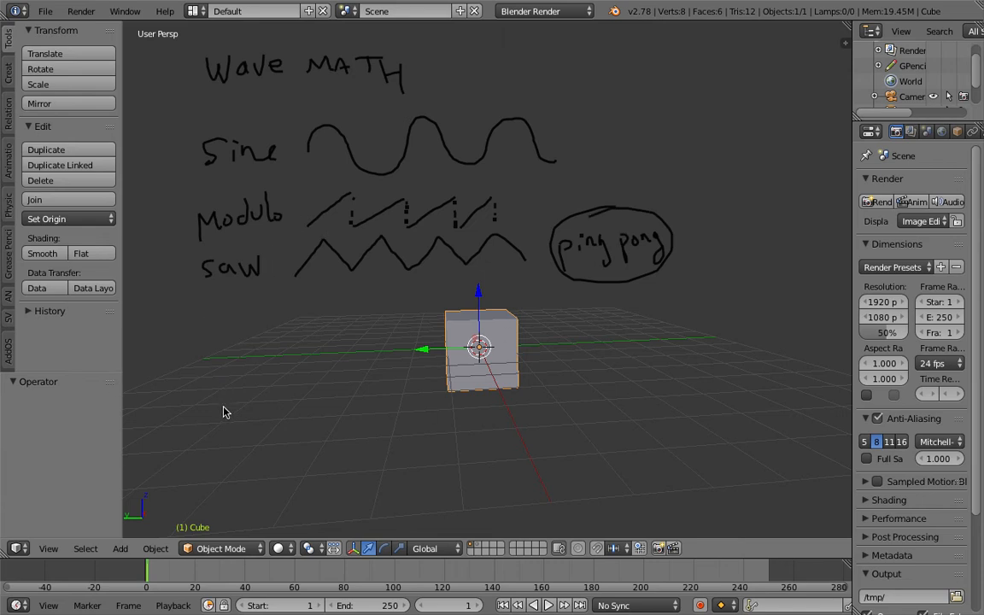
Step: Sketch a square wave below the cube, with a curve under its first period and start levels labelled 1 and 0
mouse_move(302, 459)
left_mouse_down()
mouse_move(305, 413)
mouse_move(352, 440)
mouse_move(348, 457)
mouse_move(396, 447)
mouse_move(397, 408)
mouse_move(442, 437)
mouse_move(489, 443)
mouse_move(485, 409)
mouse_move(540, 435)
mouse_move(578, 438)
mouse_move(569, 407)
left_mouse_up()
left_click_drag(305, 464, 386, 464)
left_click_drag(286, 464, 281, 458)
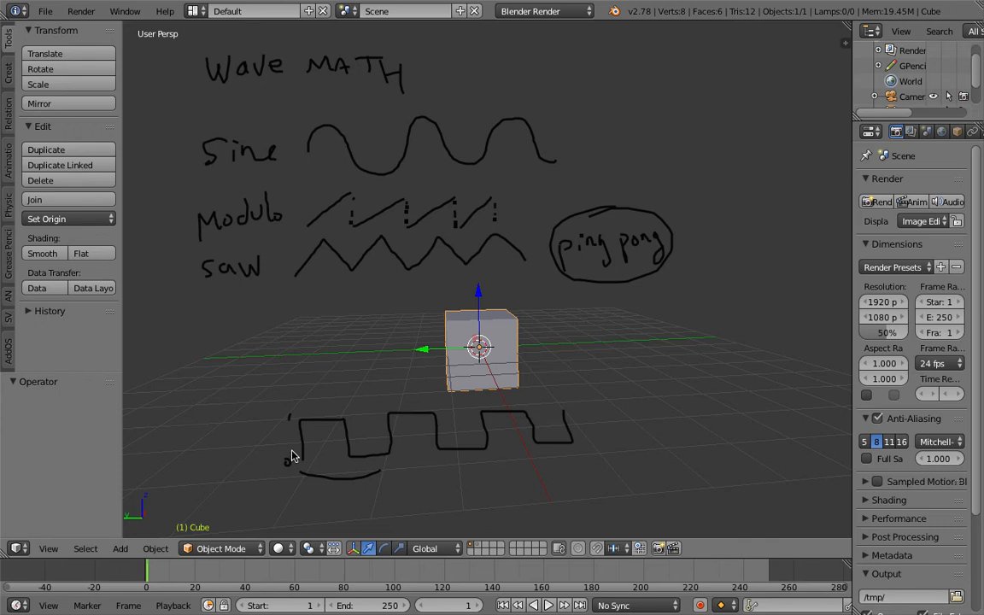
Step: Label the following edges of the square wave with 1 and 0 and draw an arrow pointing at its end
middle_click_drag(293, 441, 301, 409)
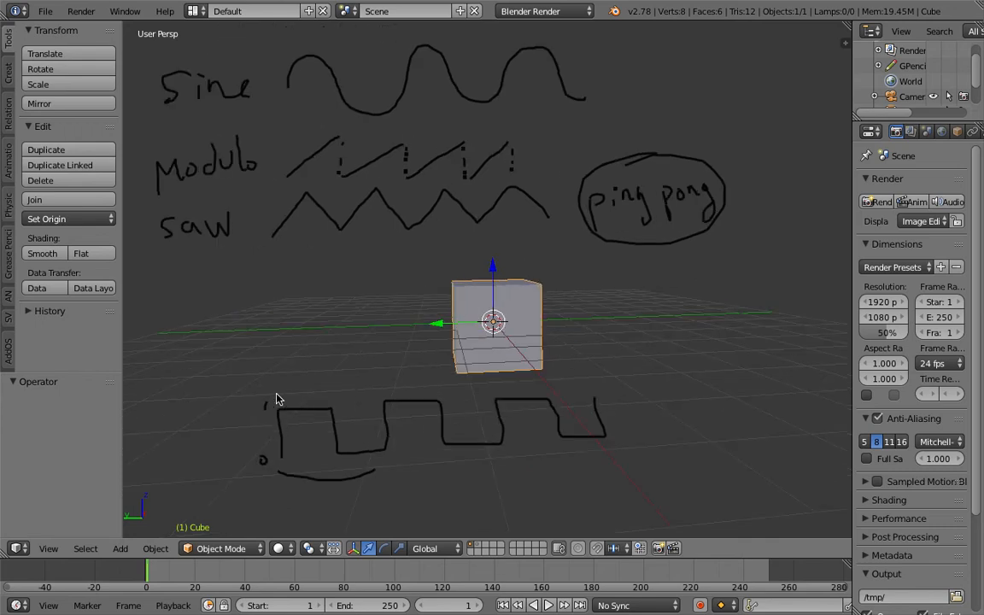
left_click_drag(338, 398, 339, 407)
left_click_drag(343, 457, 390, 454)
left_click_drag(378, 383, 379, 396)
scroll(410, 438, "down", 1)
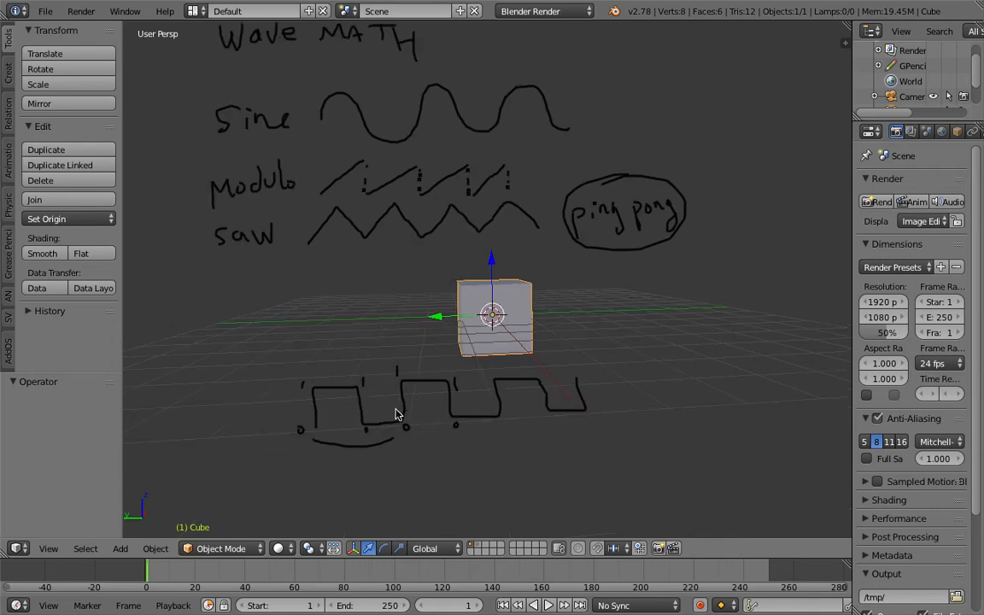
mouse_move(655, 352)
left_mouse_down()
mouse_move(619, 389)
mouse_move(623, 415)
left_mouse_up()
left_click_drag(604, 376, 637, 417)
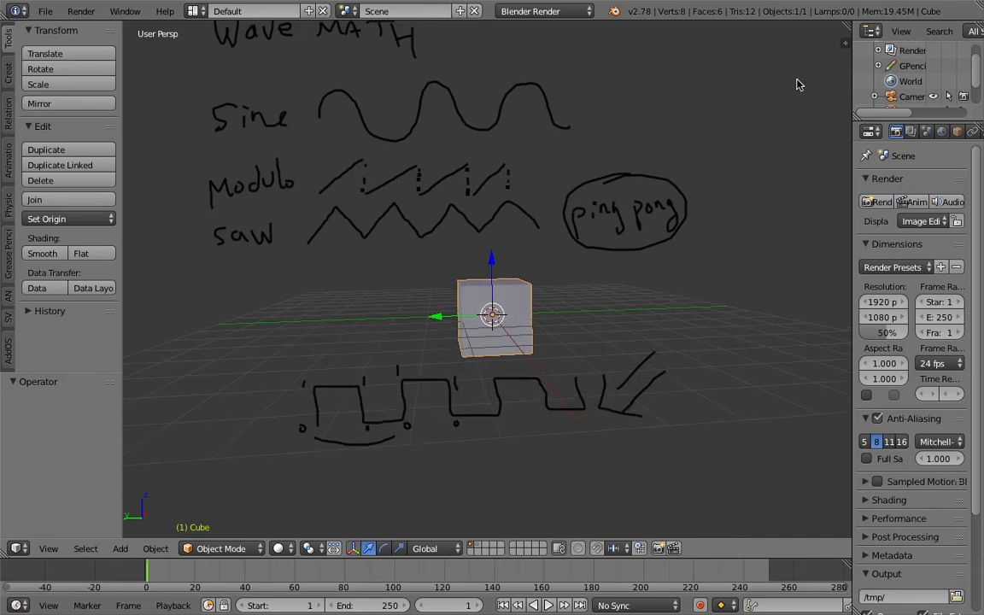
Step: Delete the grease pencil layer holding the wave sketches
key("n")
scroll(762, 297, "down", 5)
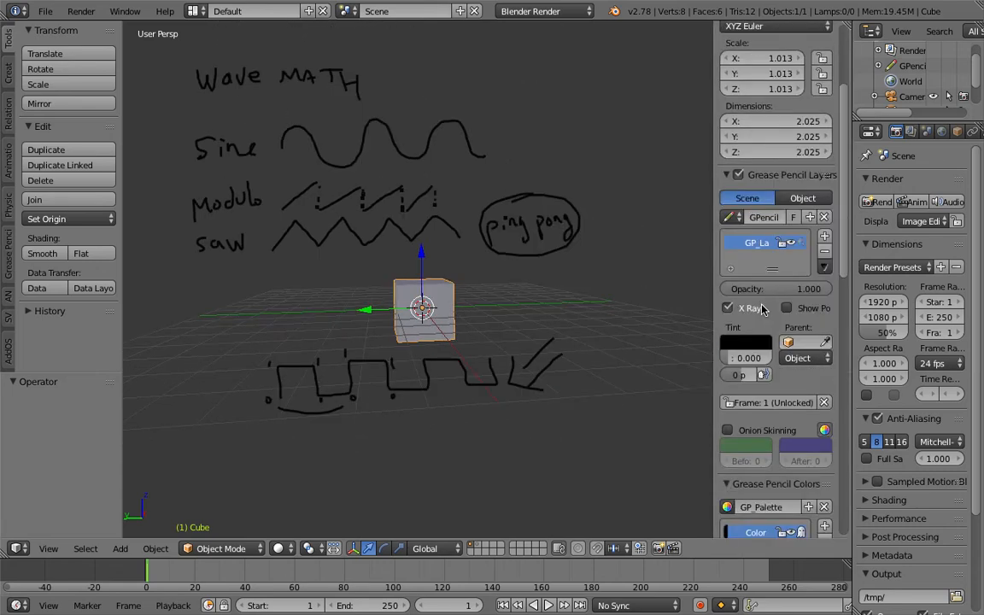
left_click(824, 251)
key("n")
middle_click_drag(639, 190, 566, 249)
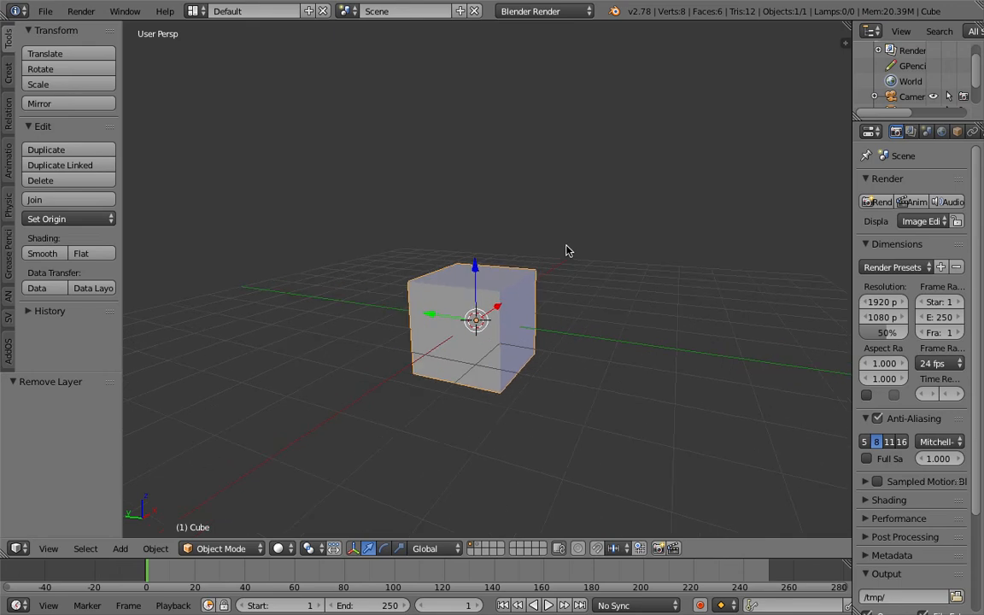
Step: Switch to the Compositing screen layout and create a new Animation Nodes tree in the node editor
left_click(193, 12)
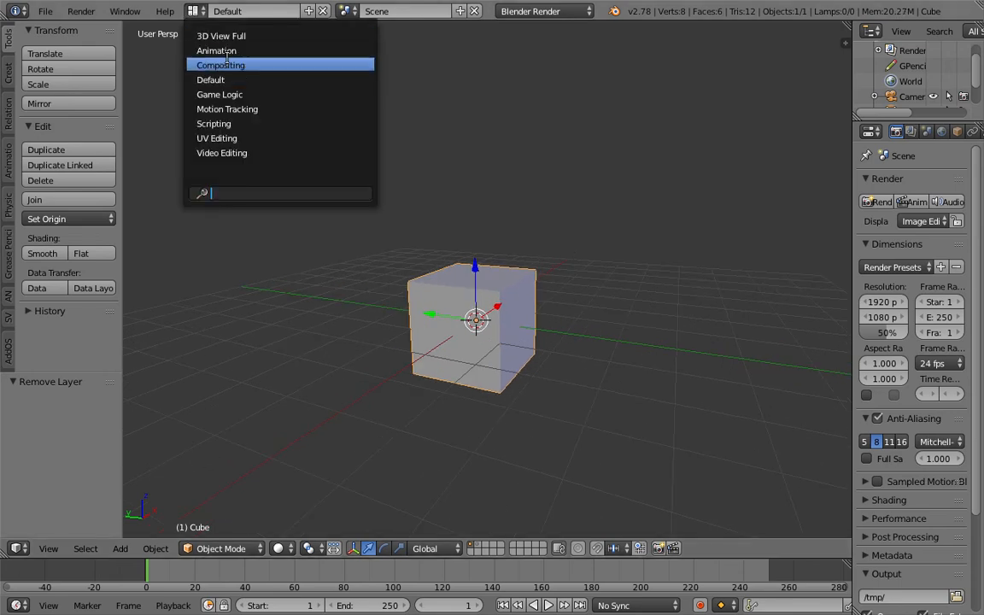
left_click(214, 64)
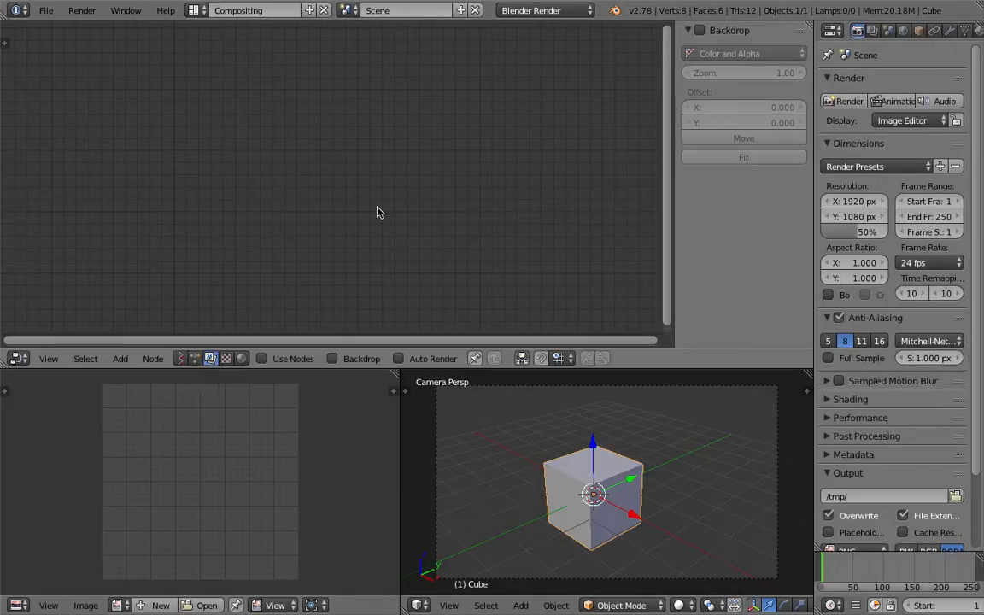
left_click(196, 360)
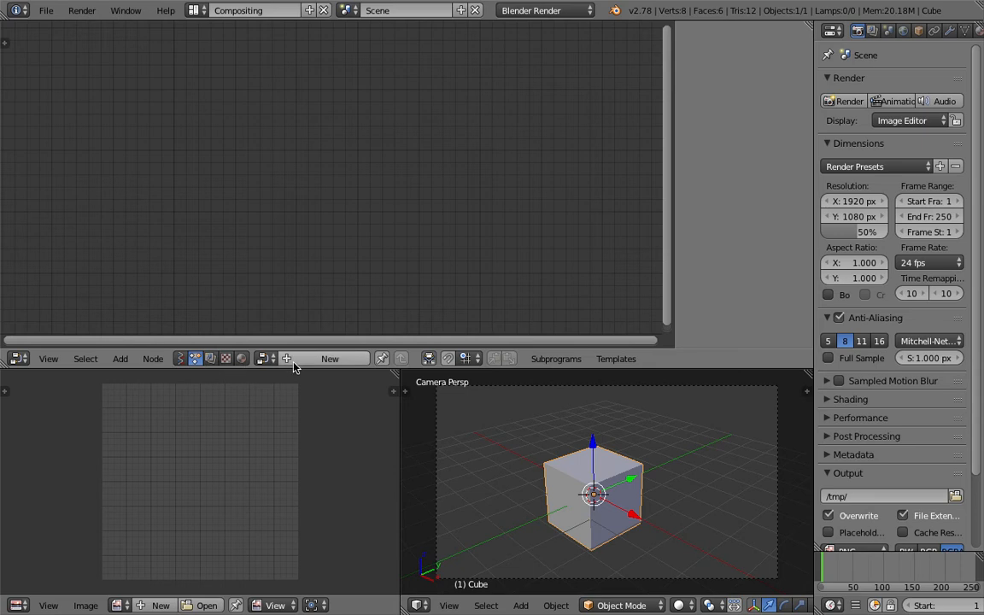
left_click(330, 359)
mouse_move(654, 483)
middle_mouse_down()
mouse_move(613, 452)
mouse_move(465, 513)
mouse_move(520, 449)
middle_mouse_up()
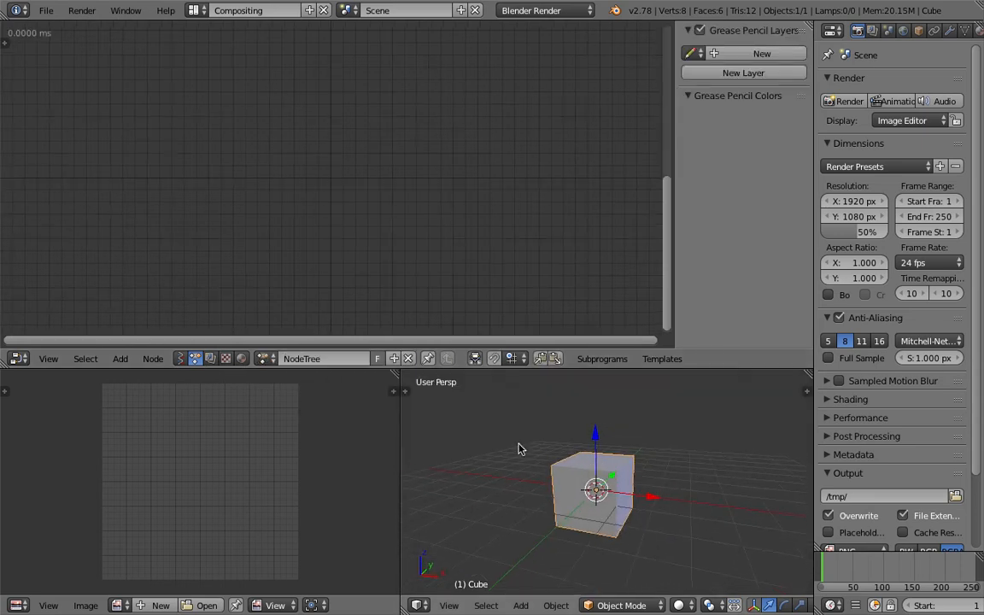
Step: Turn the image editor into a text editor and create a new text block
left_click(17, 606)
left_click(52, 435)
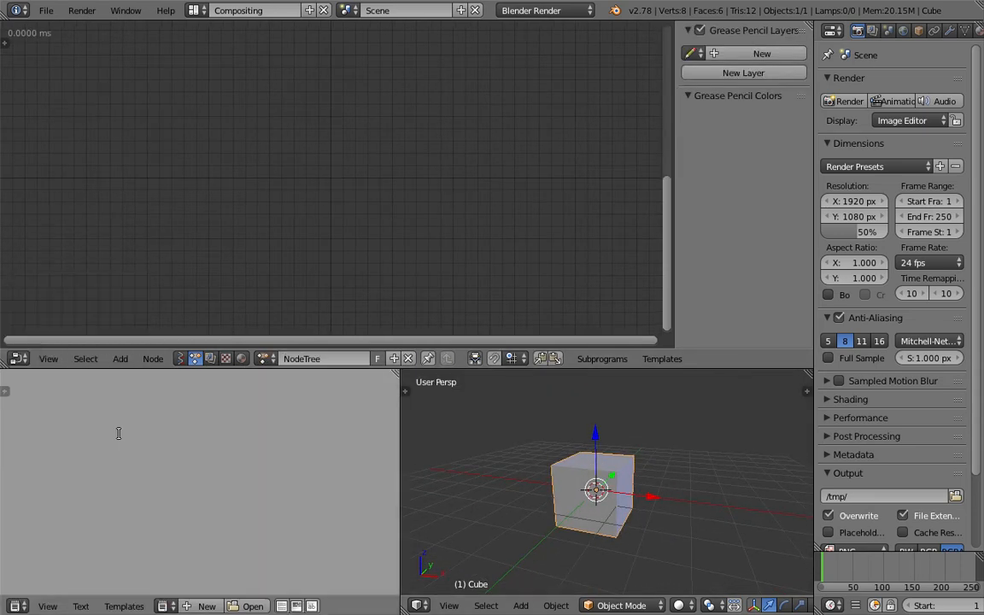
left_click(201, 606)
Step: Enter a heading with the author's name and "PROCESSING TUTORIAL", followed by the subheading "Square Wave" in the text block
type("Andrew Glasner PRO")
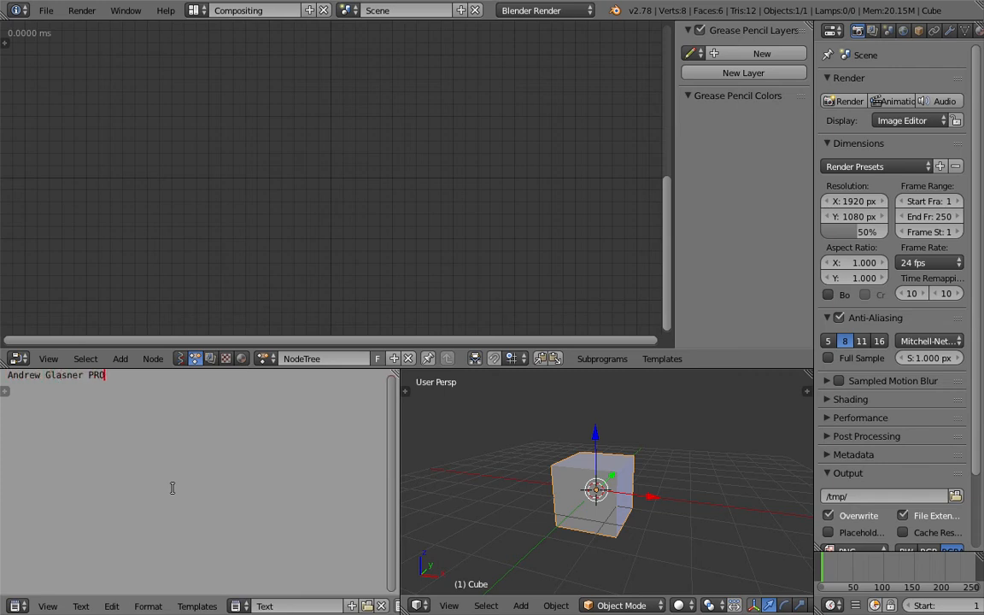
type("CESSING TUTORIAL")
key("Return")
type("Square Wave")
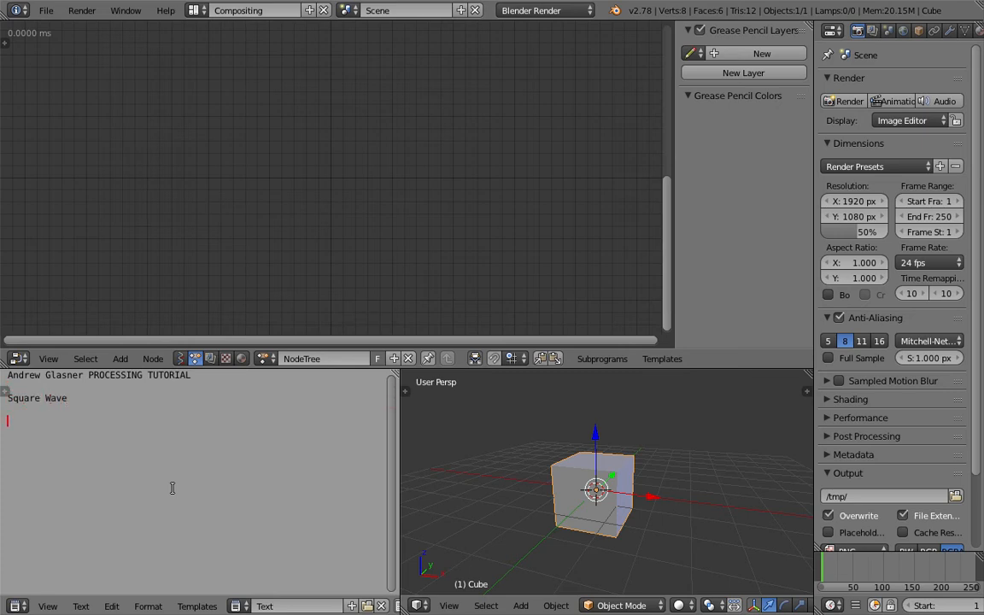
Step: Write the square wave formula "time % w < u ? 1 : 0" under the Square Wave subheading
type("time % w < u ?")
key("Left")
key("Left")
key("Left")
key("Left")
key("Left")
key("Left")
key("shift+Right")
key("shift+Right")
key("shift+Right")
key("shift+Right")
key("shift+Right")
key("shift+Right")
key("shift+Right")
key("shift+Right")
key("Right")
key("Right")
key("Right")
key("Right")
key("Right")
key("Right")
key("Right")
type("1")
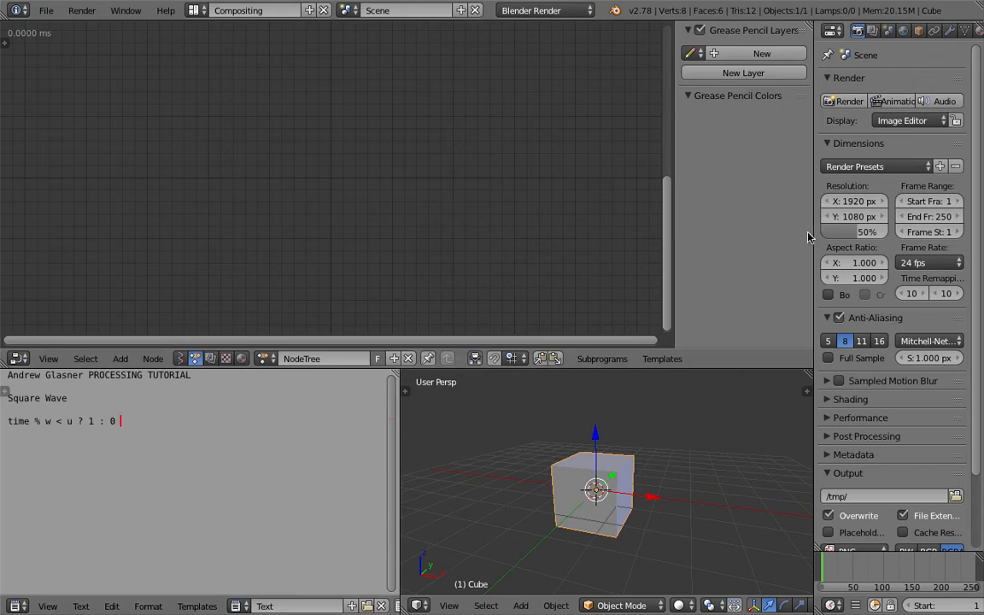
Step: Make the text editor and 3D view taller, and sketch a square wave with curved arrows spanning its first period and a u label
left_click_drag(699, 368, 696, 263)
middle_click_drag(638, 336, 527, 384)
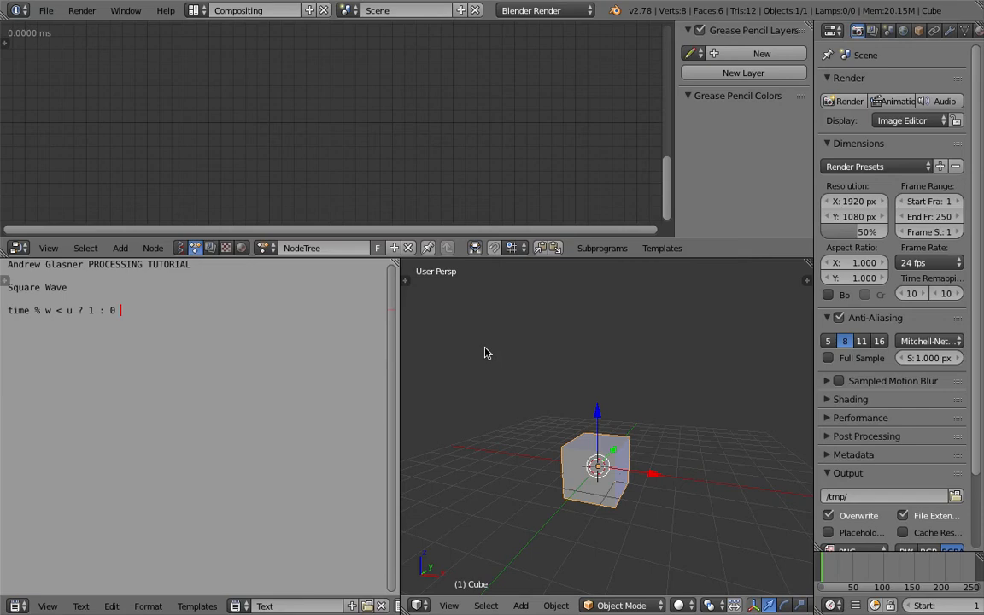
mouse_move(490, 336)
left_mouse_down()
mouse_move(496, 301)
mouse_move(527, 343)
mouse_move(564, 342)
mouse_move(563, 300)
mouse_move(611, 339)
mouse_move(628, 307)
mouse_move(672, 314)
mouse_move(675, 335)
mouse_move(706, 333)
left_mouse_up()
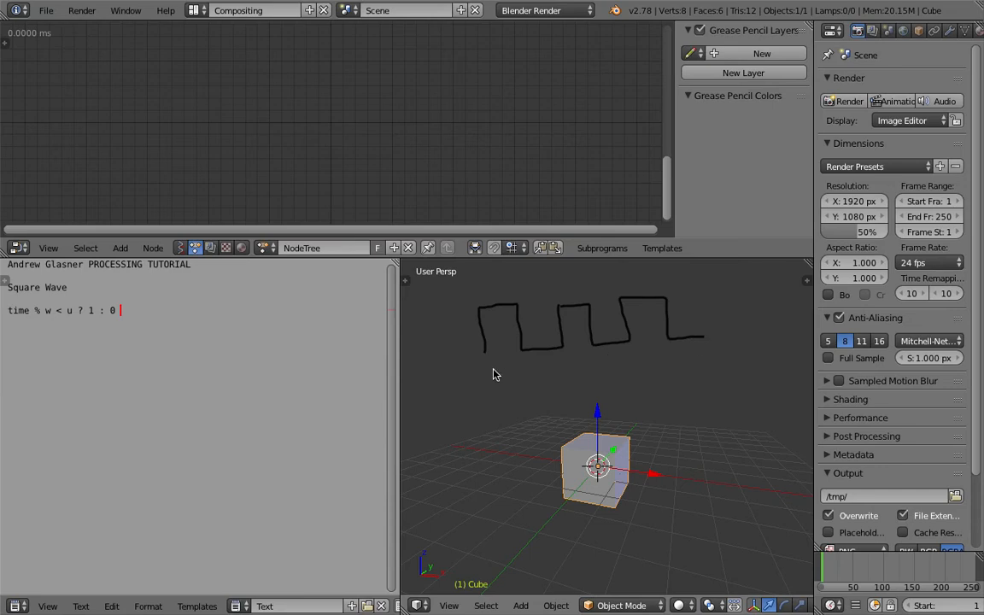
left_click_drag(487, 359, 561, 364)
mouse_move(477, 299)
left_mouse_down()
mouse_move(517, 274)
mouse_move(552, 290)
left_mouse_up()
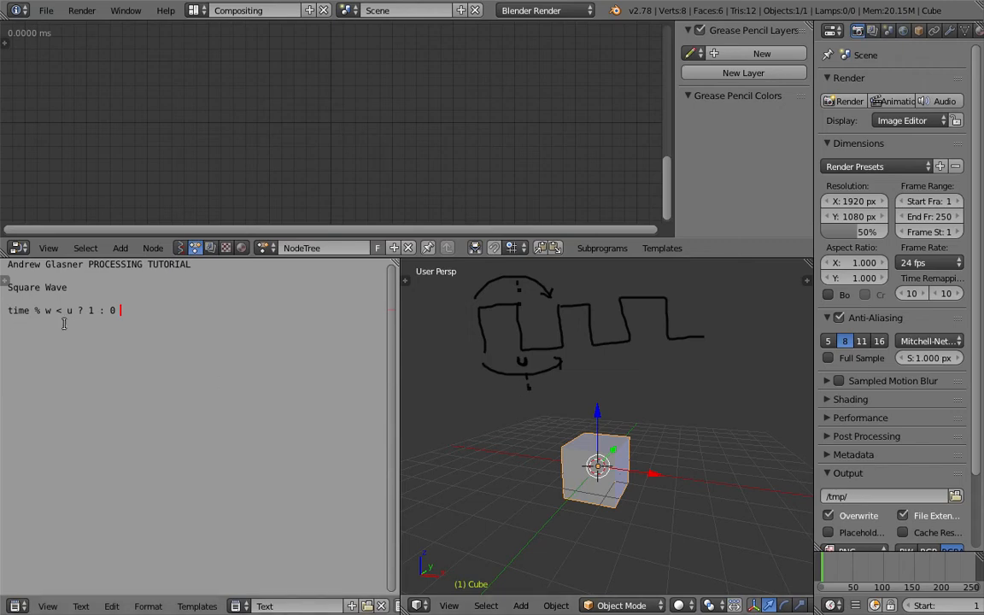
Step: Highlight "time % w" in the formula and label the end of the lower period arrow with w
left_click_drag(9, 311, 48, 299)
left_click(510, 371)
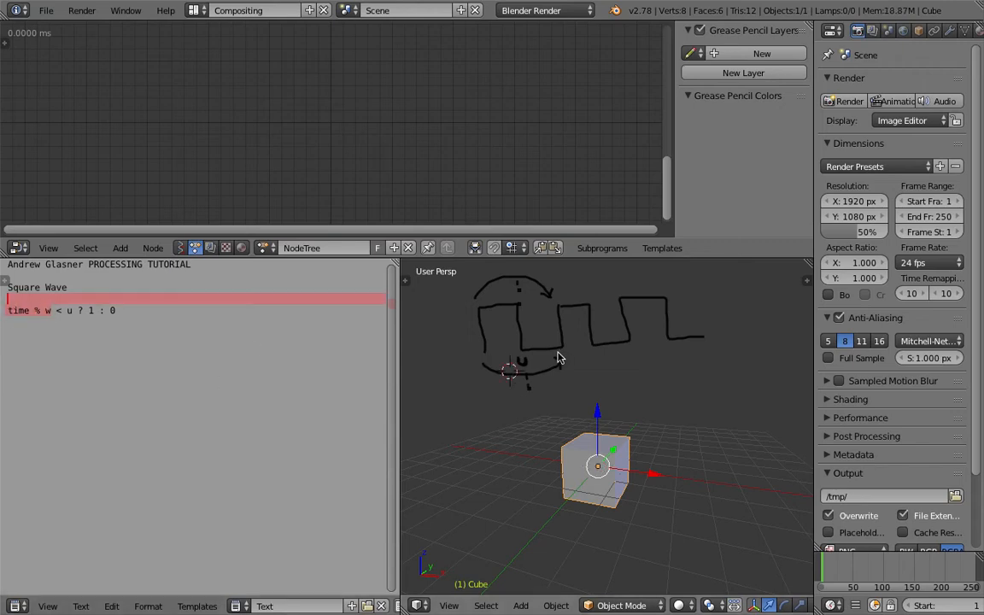
middle_click_drag(571, 386, 529, 389, "shift")
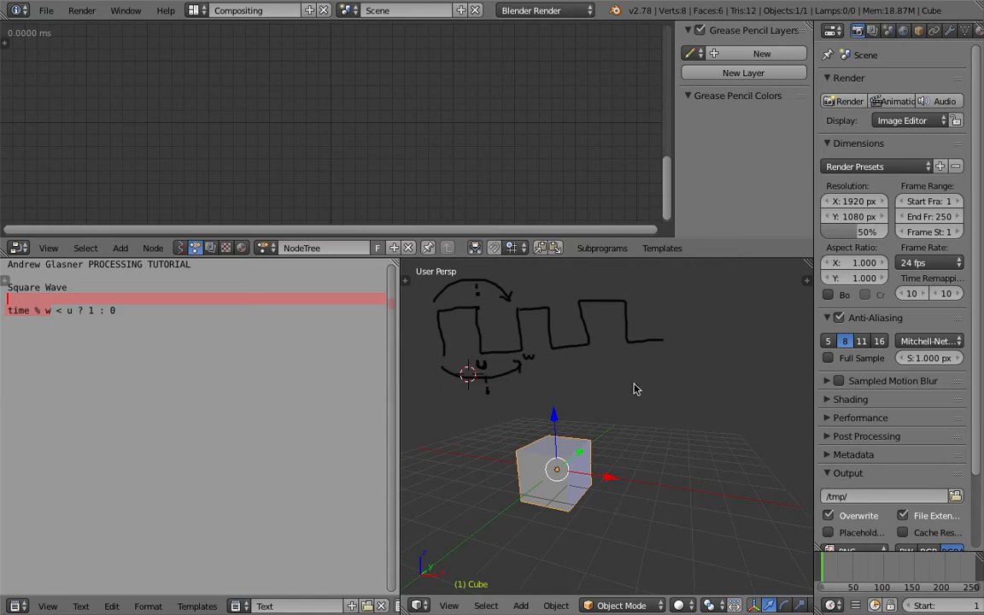
Step: Sketch two rising modulo ramps beside the square wave, split the first with a vertical step, and add a double-headed arrow above
left_click_drag(643, 379, 721, 321)
left_click_drag(727, 382, 798, 329)
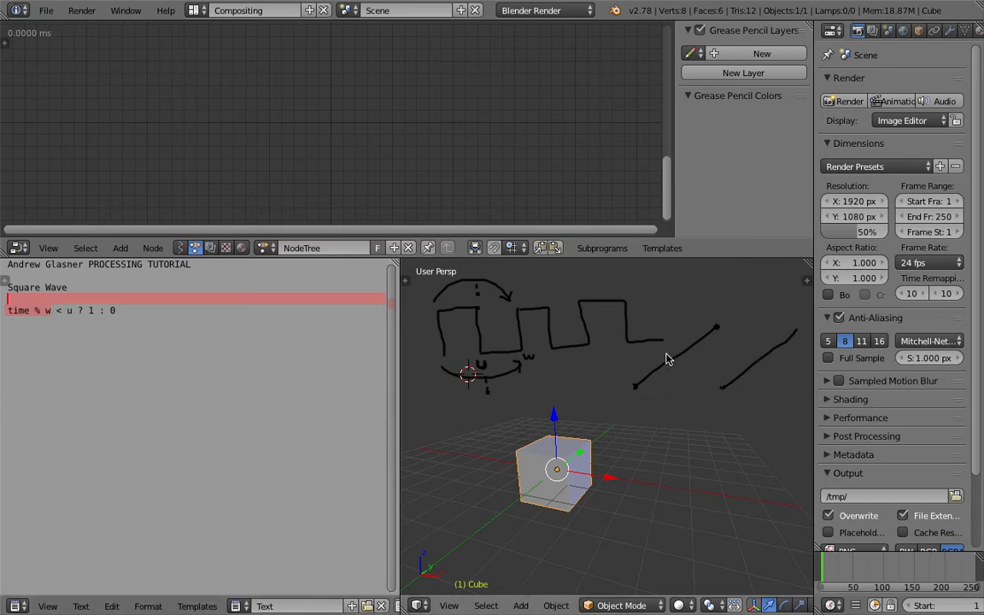
mouse_move(635, 387)
left_mouse_down()
mouse_move(662, 387)
mouse_move(682, 336)
mouse_move(725, 319)
left_mouse_up()
mouse_move(690, 297)
left_mouse_down()
mouse_move(769, 285)
mouse_move(757, 295)
left_mouse_up()
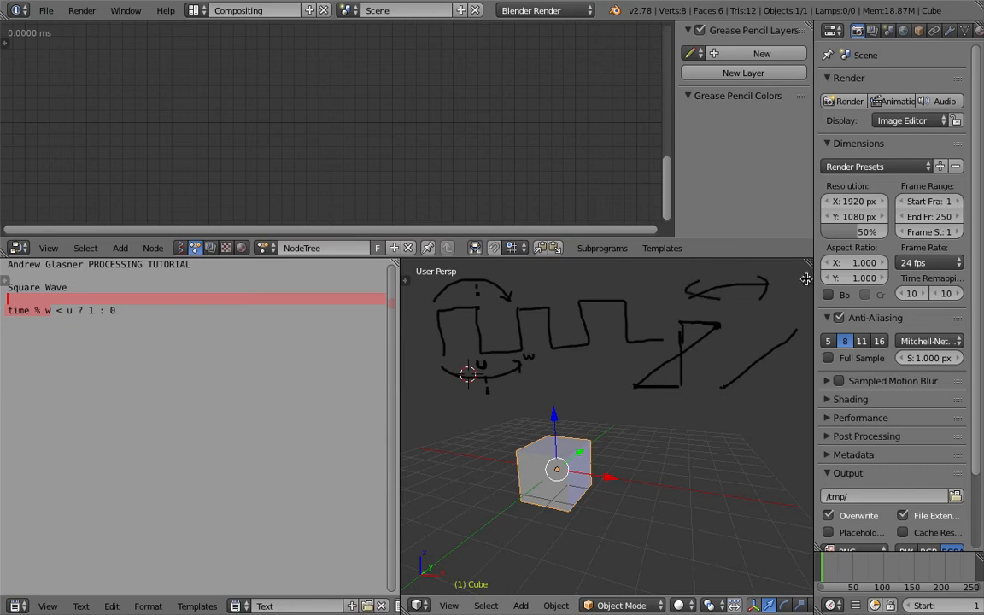
left_click(731, 295)
Step: Remove the grease pencil layer containing the square wave and ramp sketches
key("n")
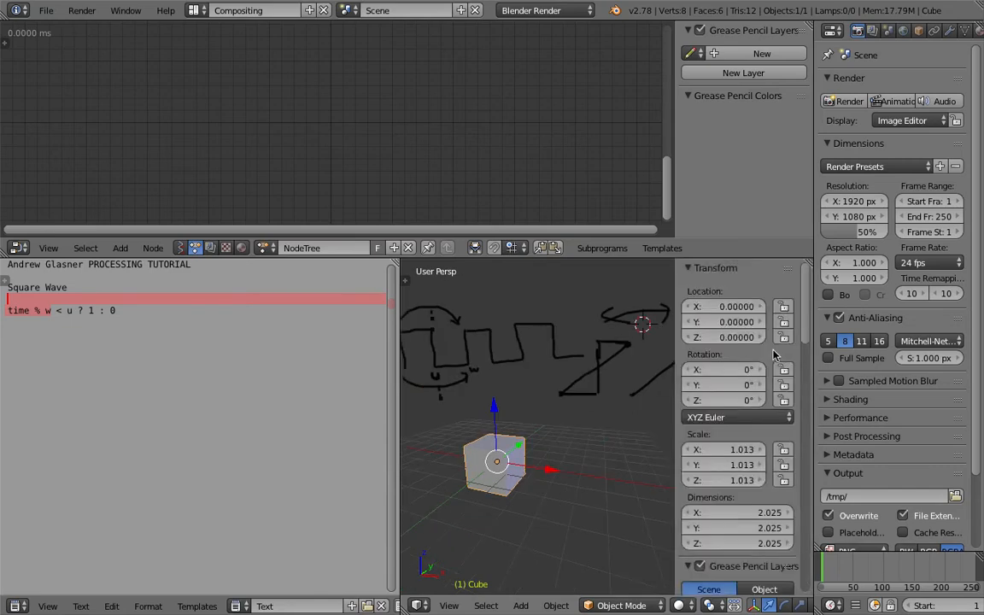
scroll(761, 385, "down", 2)
left_click(786, 457)
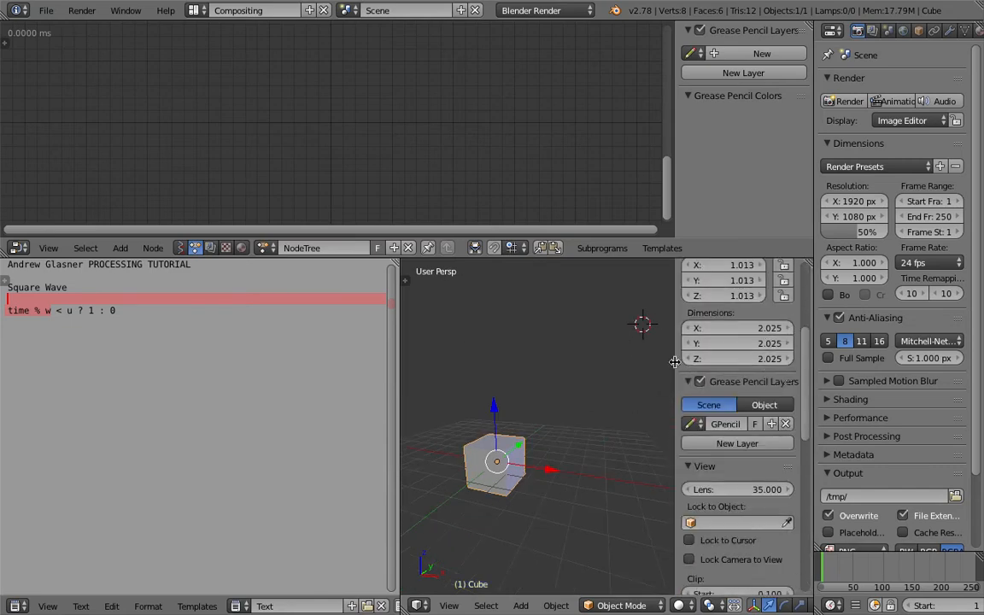
Step: Hide the 3D view's properties sidebar and save the file to the Desktop as AN_square_wave_001.blend
left_click_drag(675, 361, 816, 345)
middle_click_drag(615, 376, 603, 417)
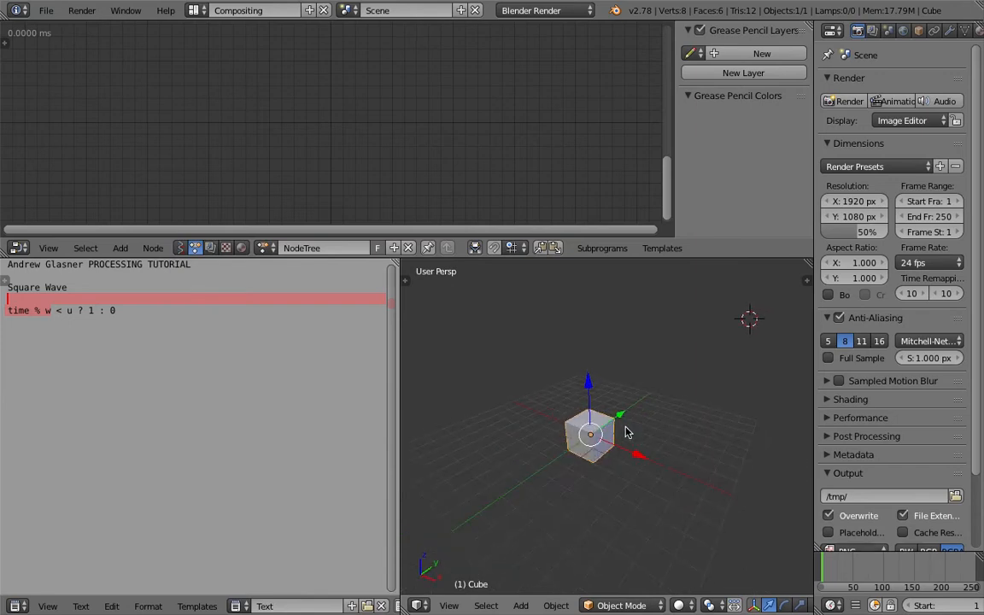
key("ctrl+s")
left_click(243, 69)
type("s")
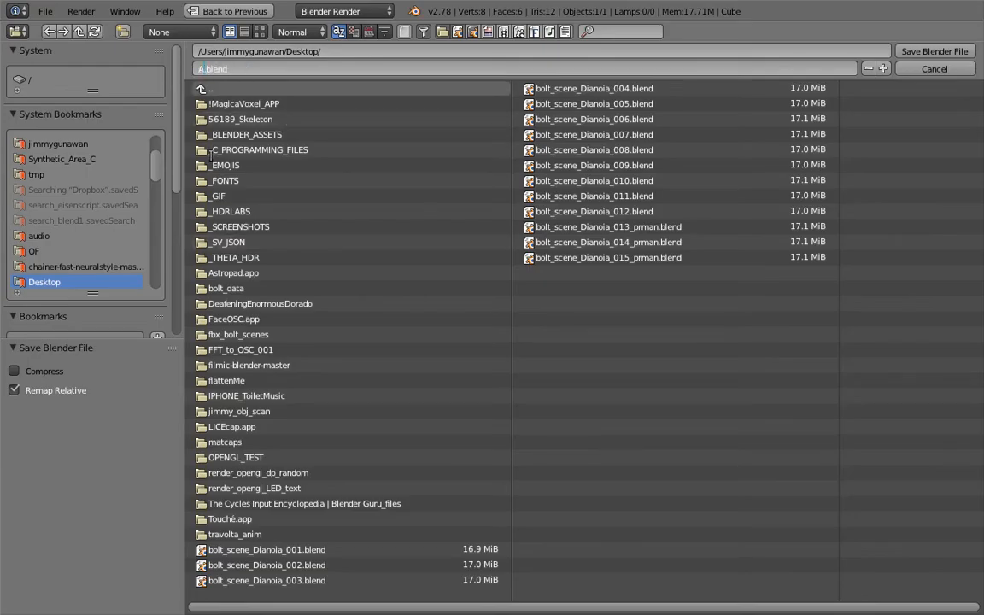
type("N_squa")
type("re_wave_001")
key("Return")
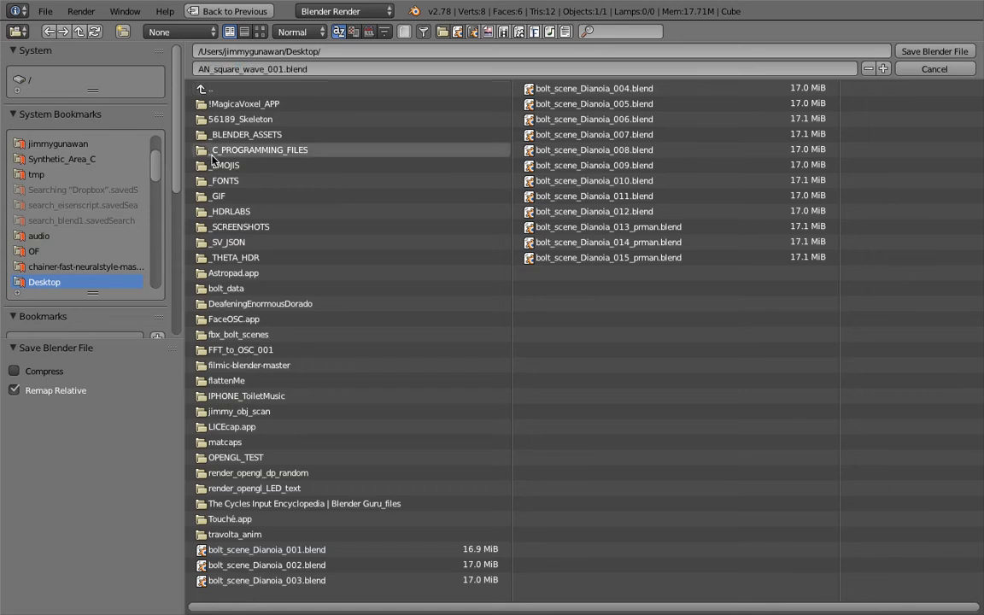
left_click(927, 51)
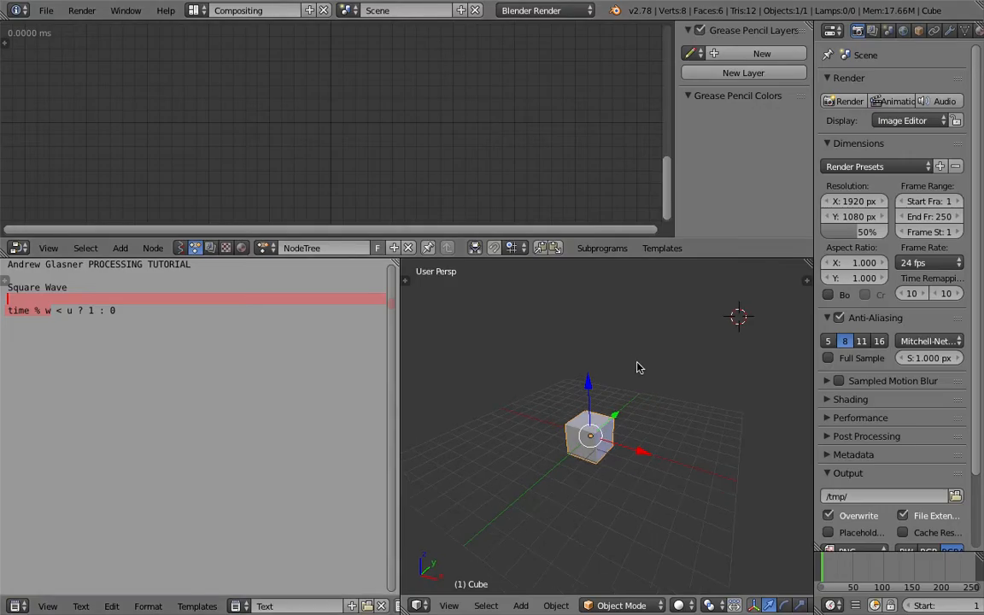
Step: Make the node editor taller, save the file, and add a Time Info node on the left side of the node tree
middle_click_drag(626, 372, 659, 395)
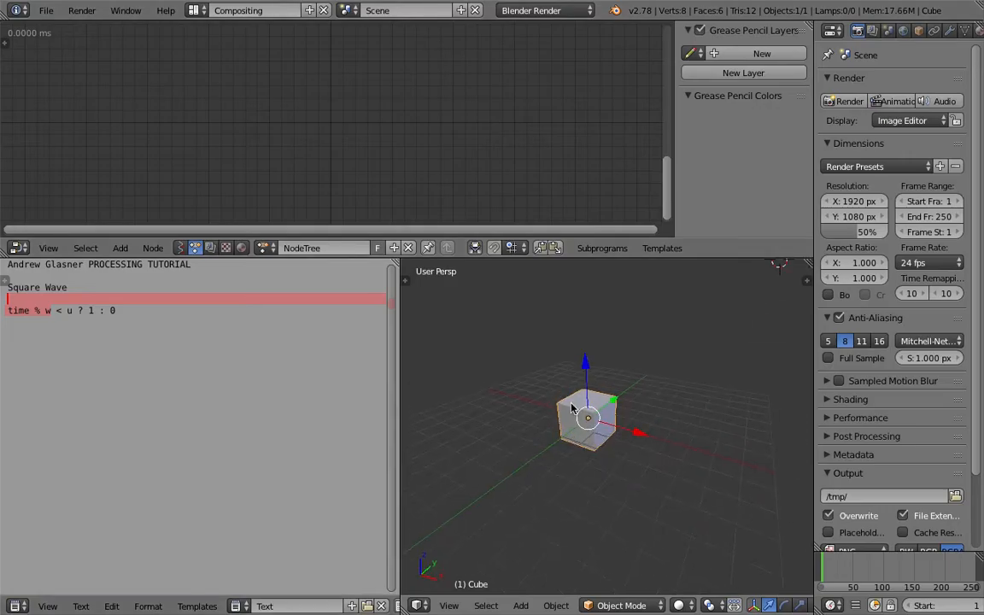
left_click_drag(363, 238, 408, 285)
key("ctrl+s")
left_click(410, 305)
key("shift+a")
left_click(312, 208)
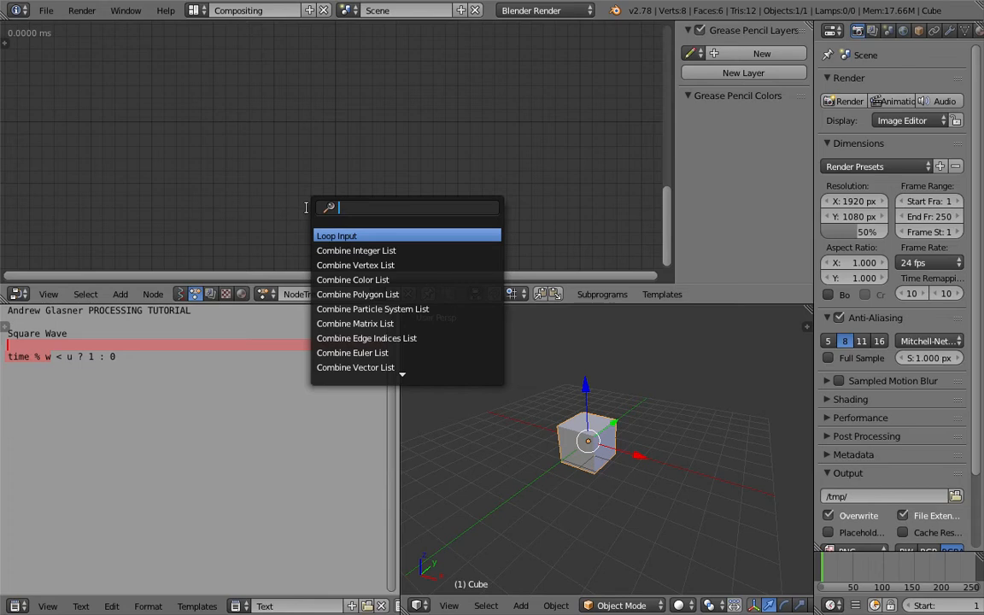
type("time")
key("Down")
key("Down")
key("Down")
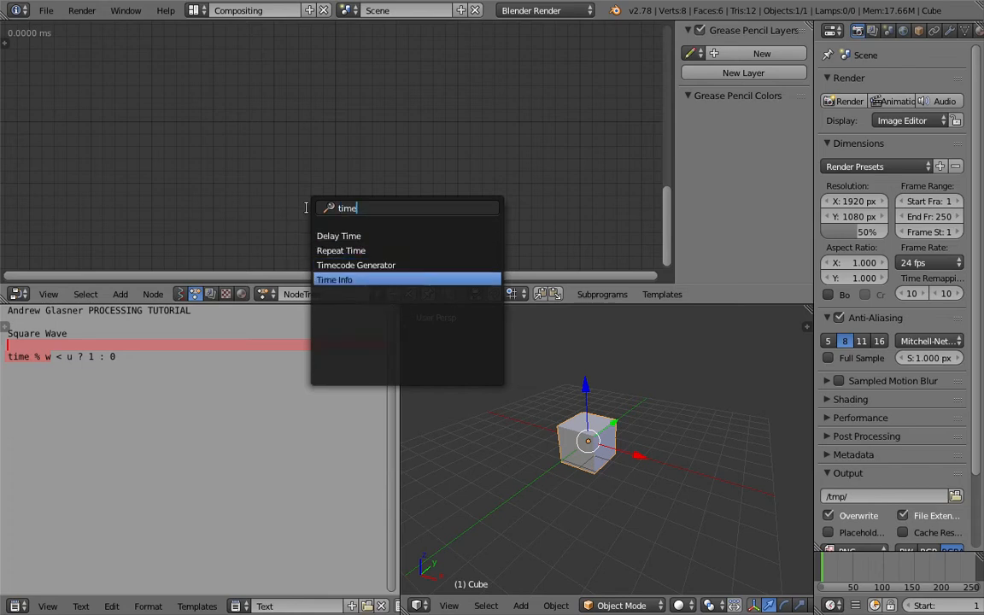
key("Return")
left_click(145, 158)
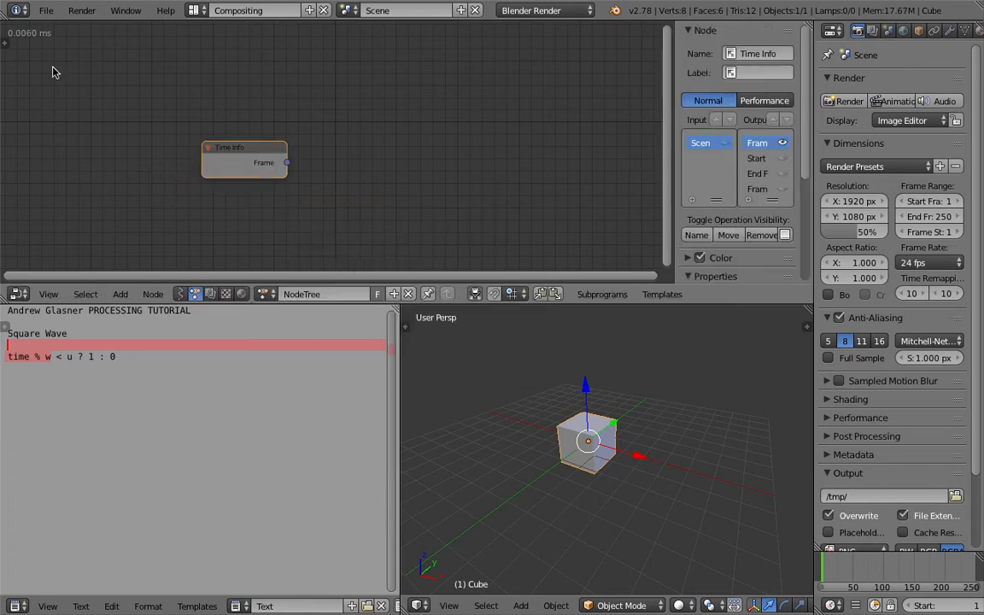
Step: Set auto execution to run on Tree Changed, Frame Changed and Property Changed with Always off, and save the file
left_click(6, 38)
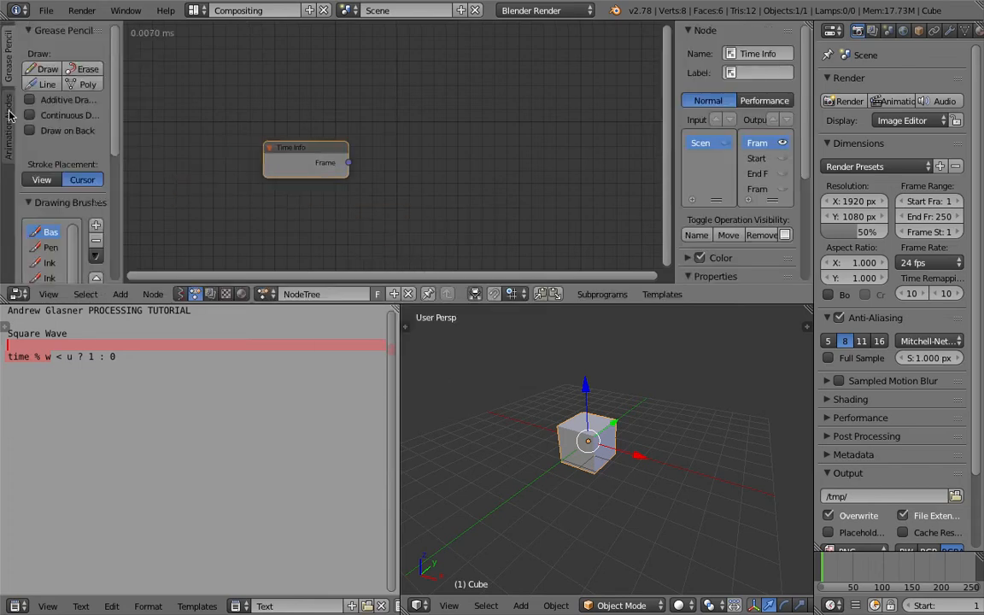
left_click(9, 129)
left_click(53, 55)
left_click_drag(56, 73, 58, 107)
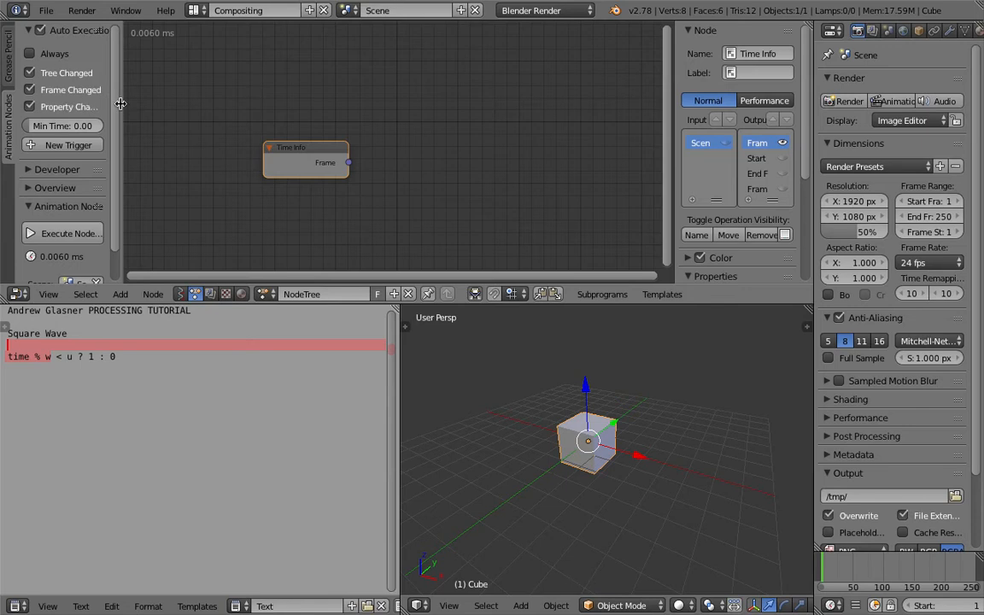
left_click_drag(122, 101, 1, 112)
key("ctrl+s")
left_click(292, 110)
Step: Add an Object Transforms Output node right of Time Info, assign the Cube, and enable its X, Y and Z location
key("shift+a")
left_click(351, 106)
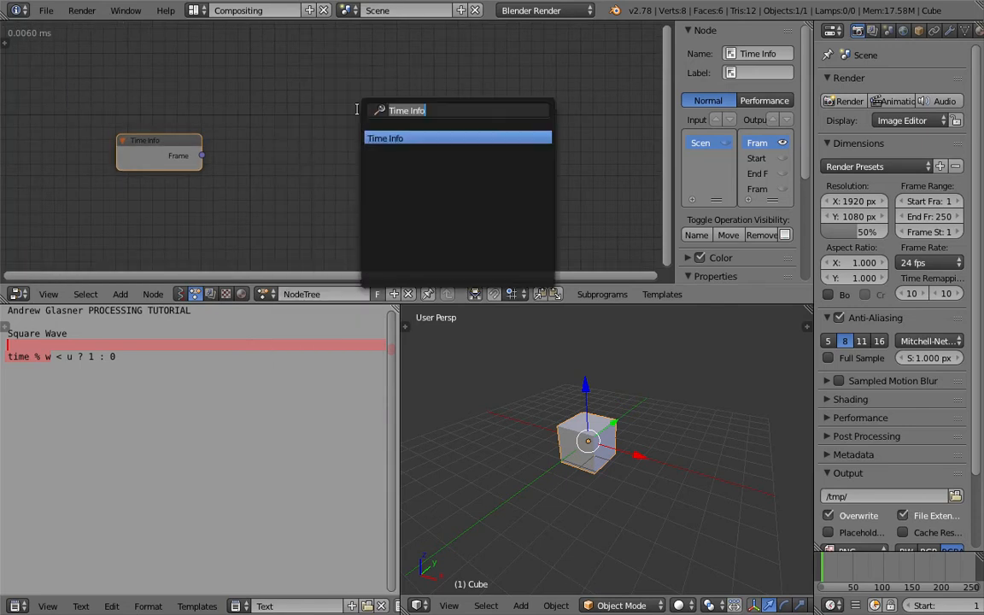
type("object tra")
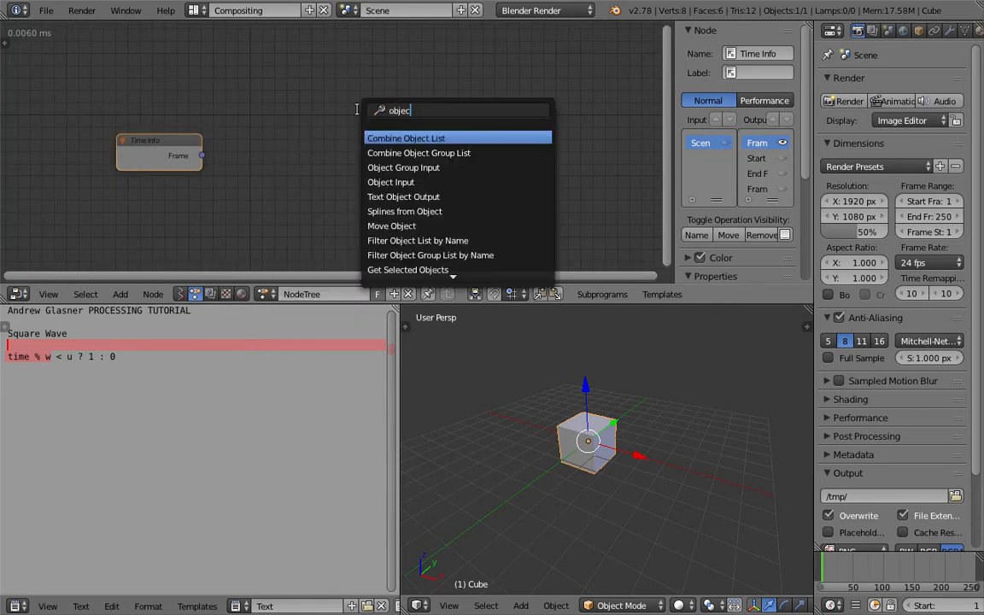
key("Down")
key("Return")
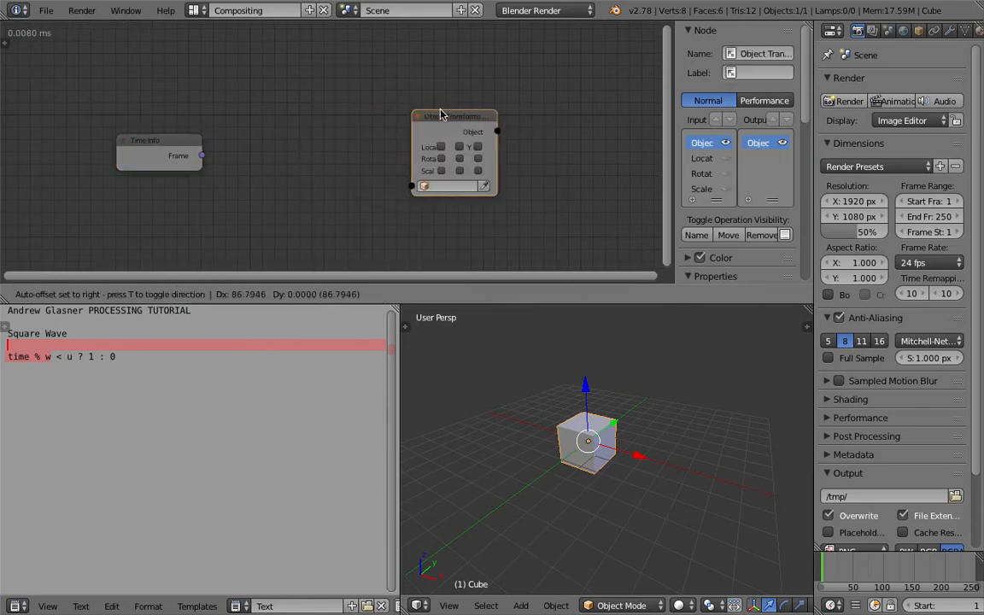
left_click(449, 112)
key("ctrl+s")
left_click(449, 106)
left_click(523, 185)
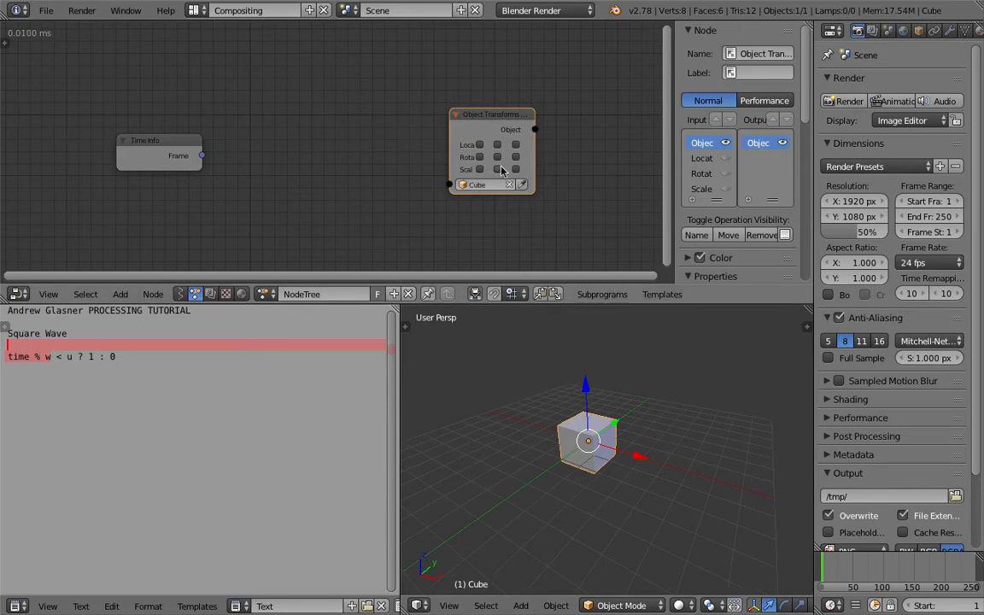
left_click_drag(479, 144, 534, 122)
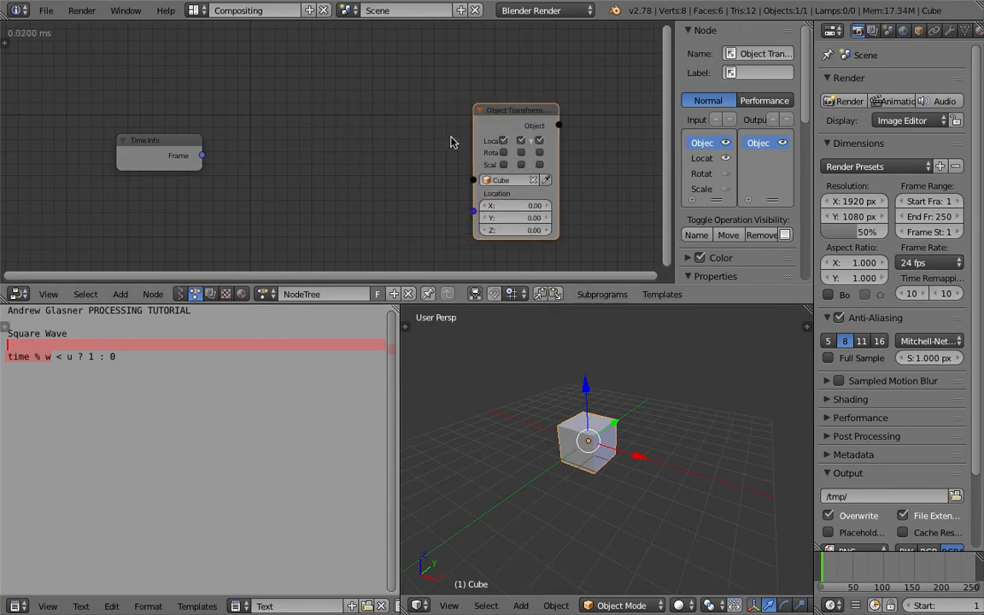
Step: Link the Time Info frame to the X of a Combine Vector node feeding the Cube's Location input, and tidy the nodes
left_click_drag(199, 153, 471, 210)
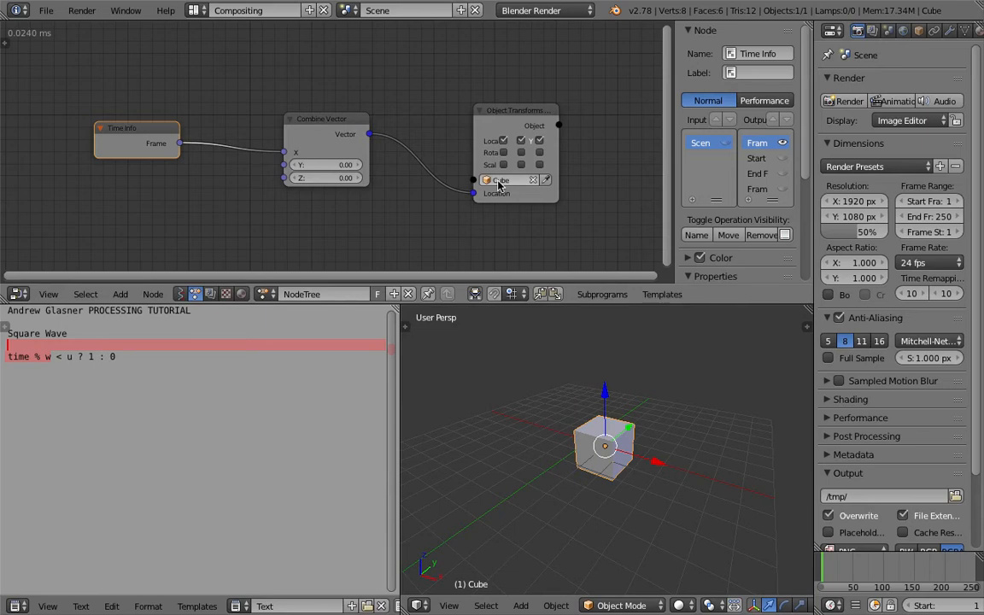
left_click_drag(338, 134, 339, 136)
left_click_drag(522, 196, 513, 179)
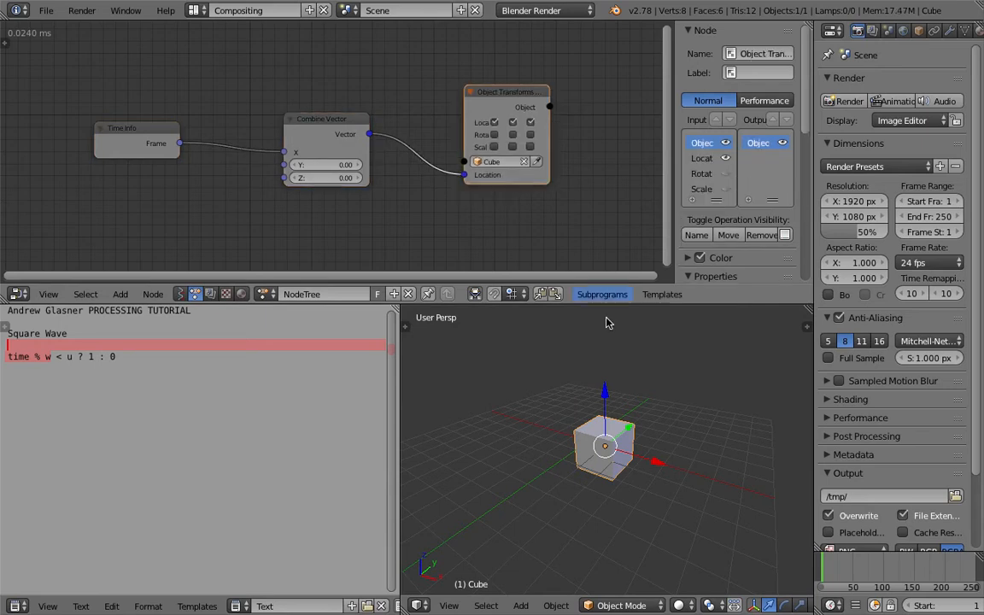
Step: Scrub the timeline over the early frames to check how the cube moves along X
left_click_drag(857, 563, 976, 565)
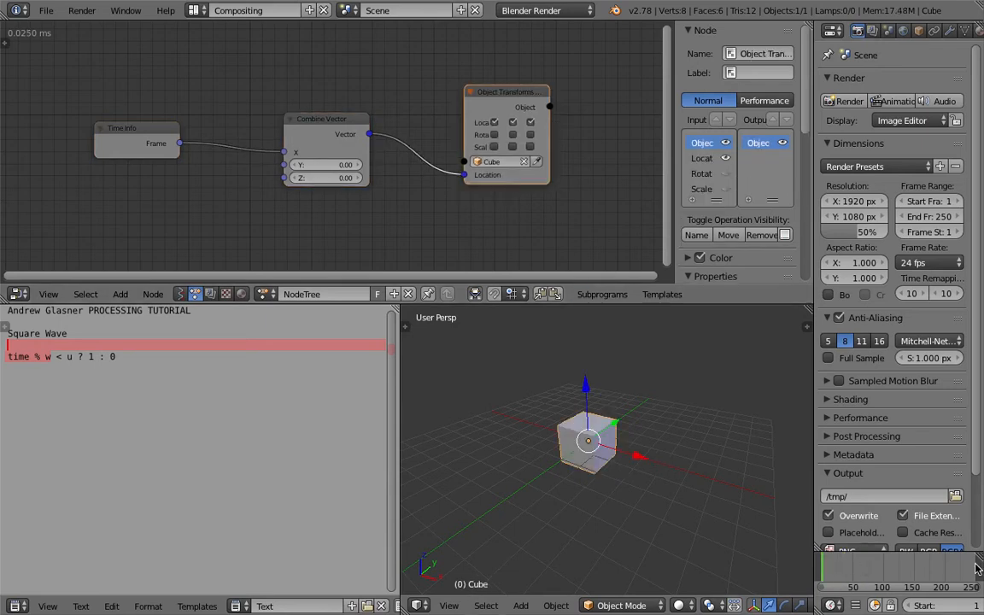
left_click_drag(821, 569, 823, 571)
middle_click_drag(605, 483, 509, 458)
scroll(635, 481, "down", 2)
left_click(828, 570)
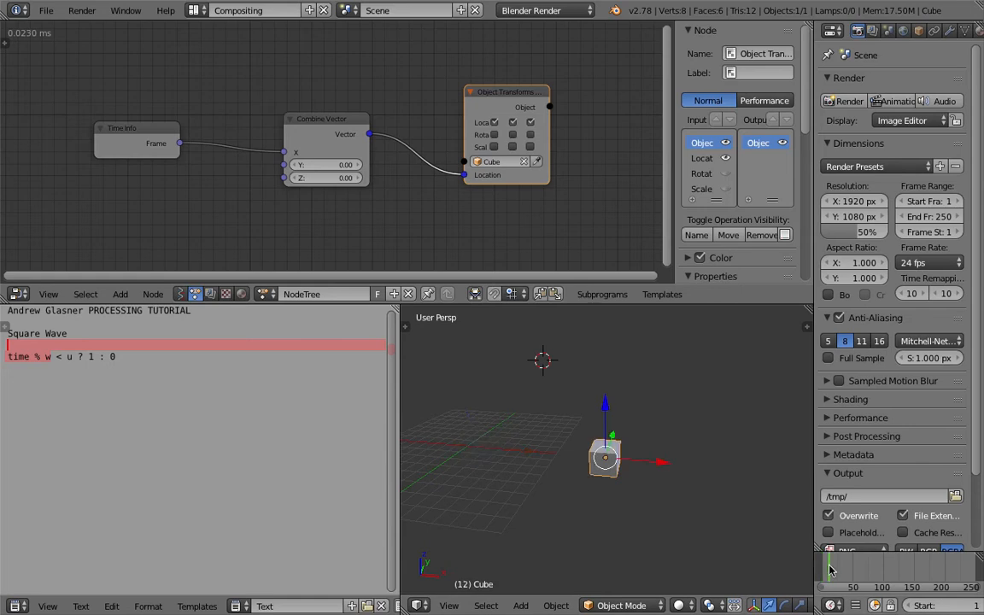
left_click_drag(829, 569, 826, 569)
Step: Insert a Multiply Math node with B set to 0.1 between Time Info and Combine Vector, and space the nodes out
left_click_drag(168, 134, 73, 140)
key("shift+a")
left_click(120, 103)
type("math")
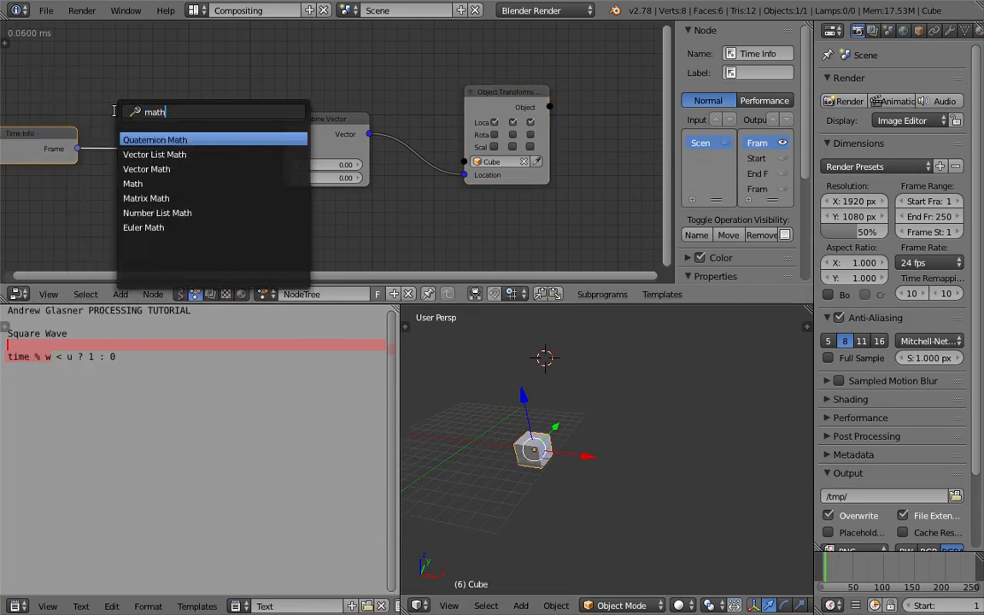
key("Down")
key("Down")
key("Down")
key("Return")
left_click(149, 171)
left_click(151, 173)
type(".1")
key("Return")
left_click_drag(162, 122, 124, 130)
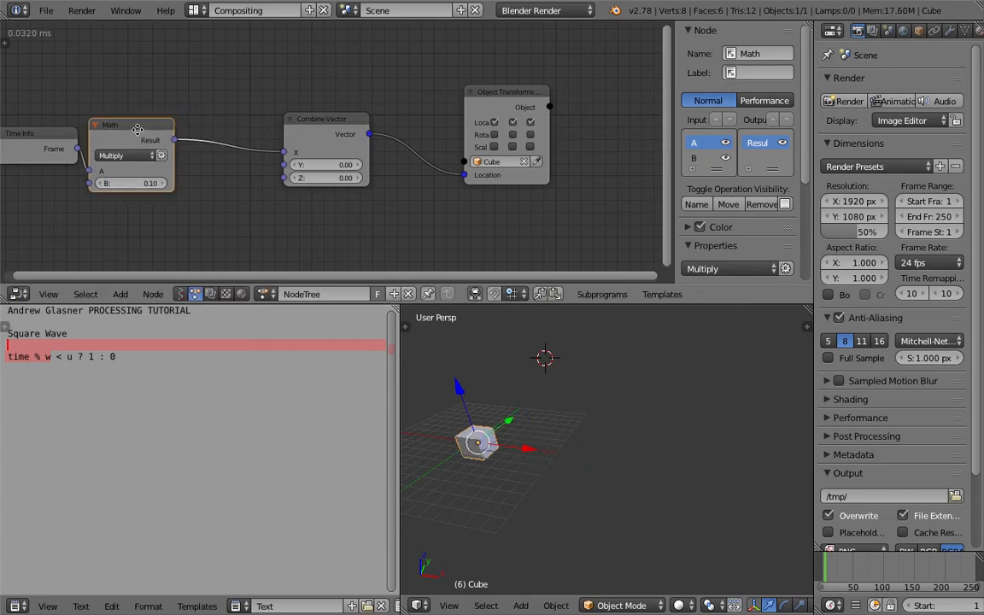
middle_click_drag(137, 130, 211, 127)
left_click_drag(84, 142, 44, 142)
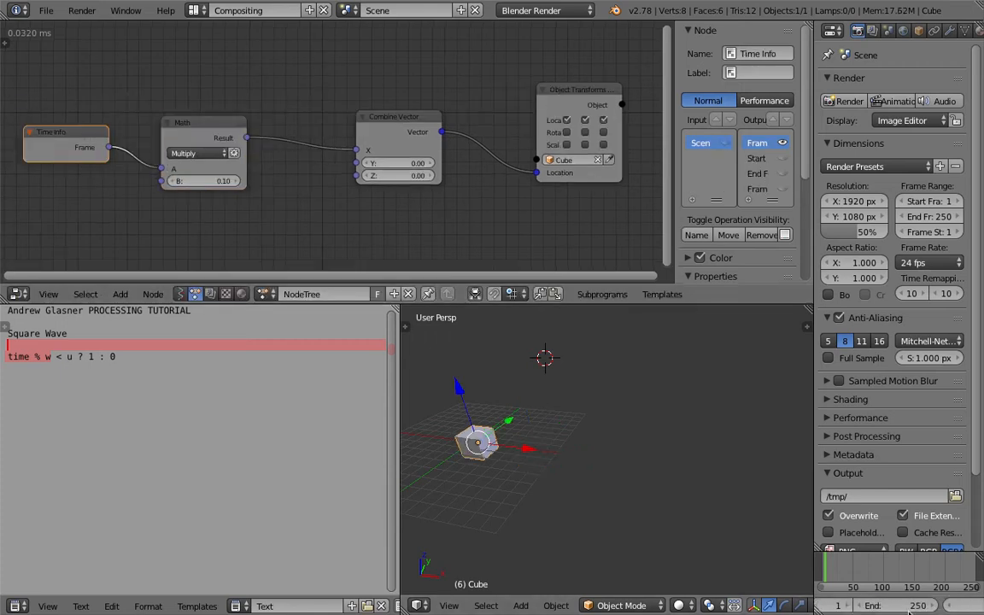
Step: Play the animation briefly to check the cube's slowed movement, and stop it
left_click(953, 606)
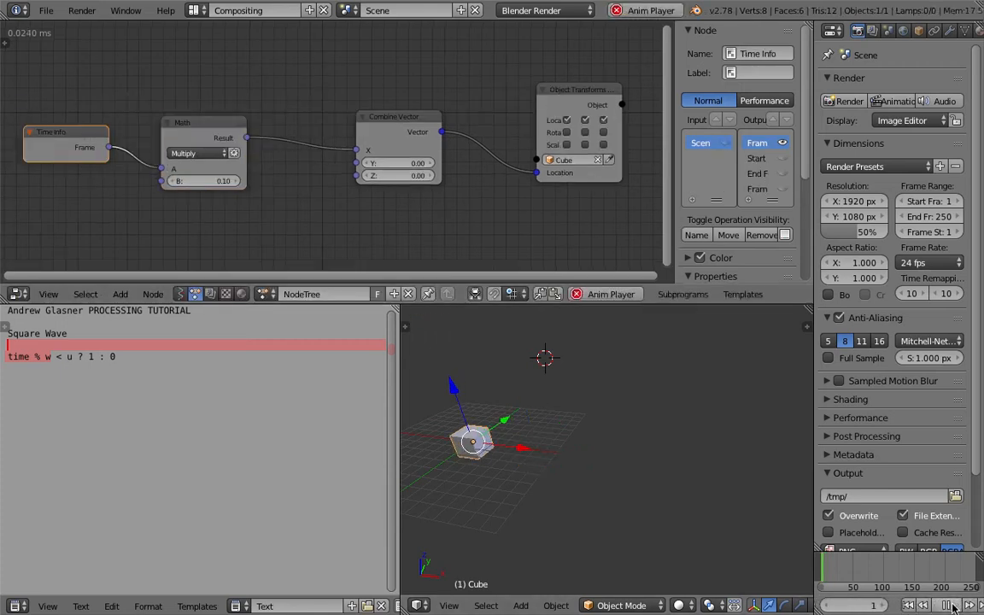
left_click(953, 606)
middle_click_drag(504, 412, 590, 418)
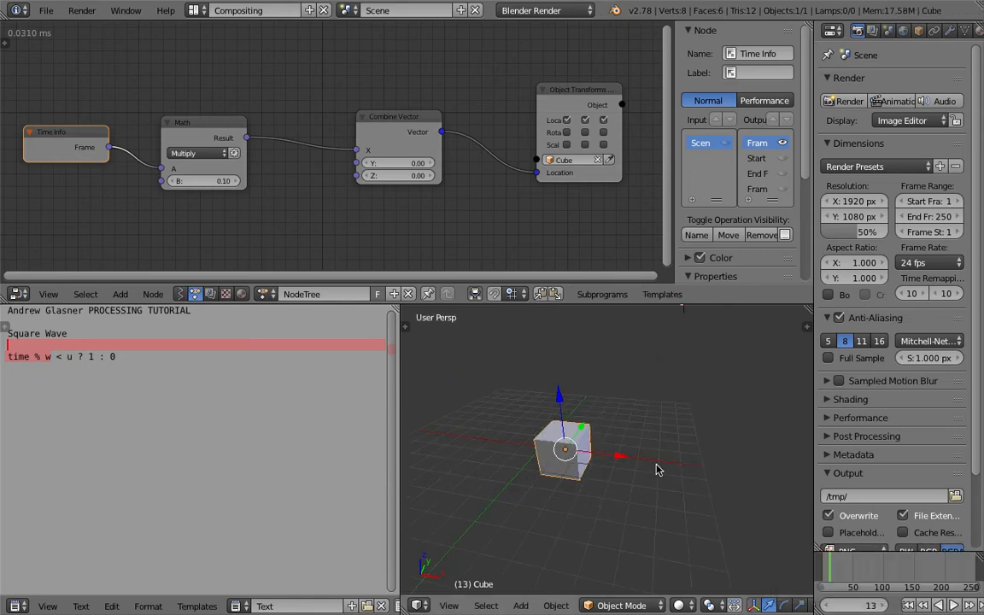
Step: Shift the Multiply and Time Info nodes left to make room, and place the text cursor after "time" in the formula
left_click(199, 128)
left_click_drag(199, 125, 163, 112)
left_click_drag(93, 132, 52, 133)
left_click(51, 359)
left_click(30, 357)
left_click_drag(172, 112, 168, 105)
middle_click_drag(247, 92, 290, 96)
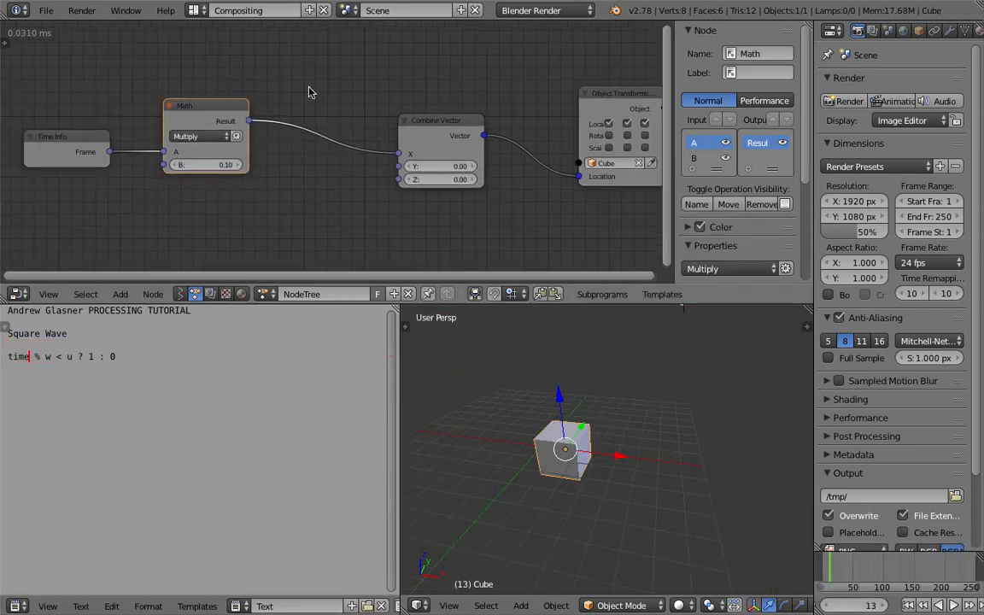
Step: Duplicate the Multiply node, change the copy to Modulo, and insert it between Multiply and Combine Vector
left_click_drag(212, 108, 190, 112)
key("shift+d")
left_click(342, 43)
left_click(303, 75)
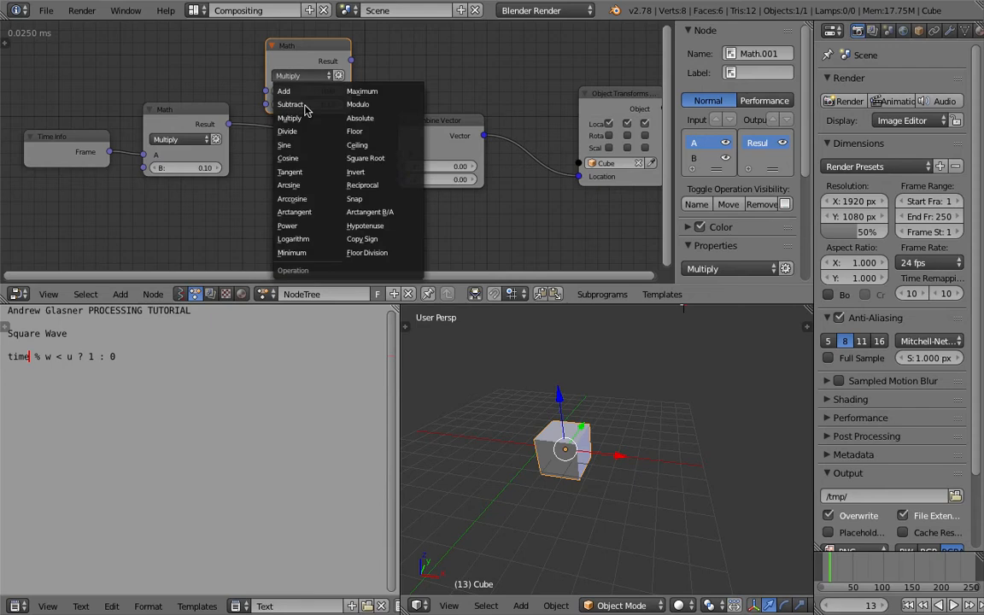
left_click(358, 104)
left_click_drag(318, 53, 328, 96)
key("ctrl+s")
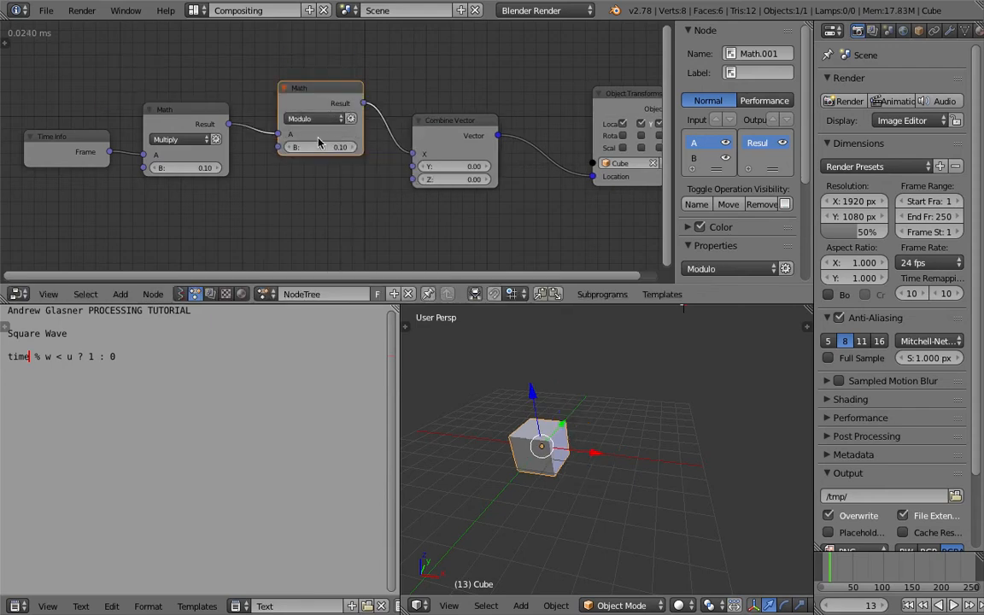
Step: Move Combine Vector further right, save the file, and set the Modulo node's B value to 10
left_click_drag(477, 124, 500, 125)
key("ctrl+s")
left_click(455, 129)
scroll(327, 142, "up", 1)
left_click(326, 152)
type("10")
key("Return")
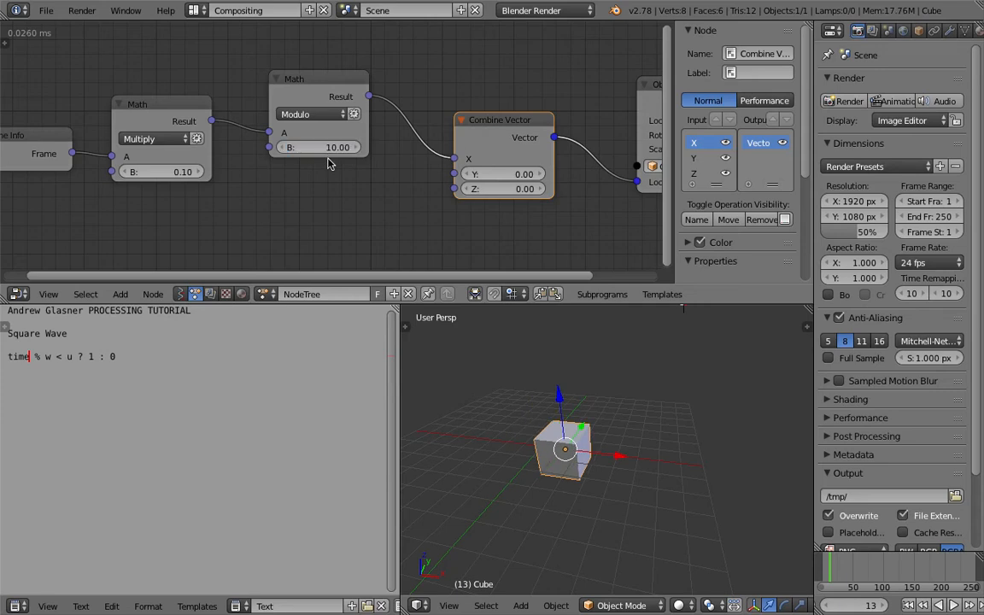
Step: Play the animation, set the Multiply node's B value to 1, replay from the first frame, and stop playback
left_click(939, 605)
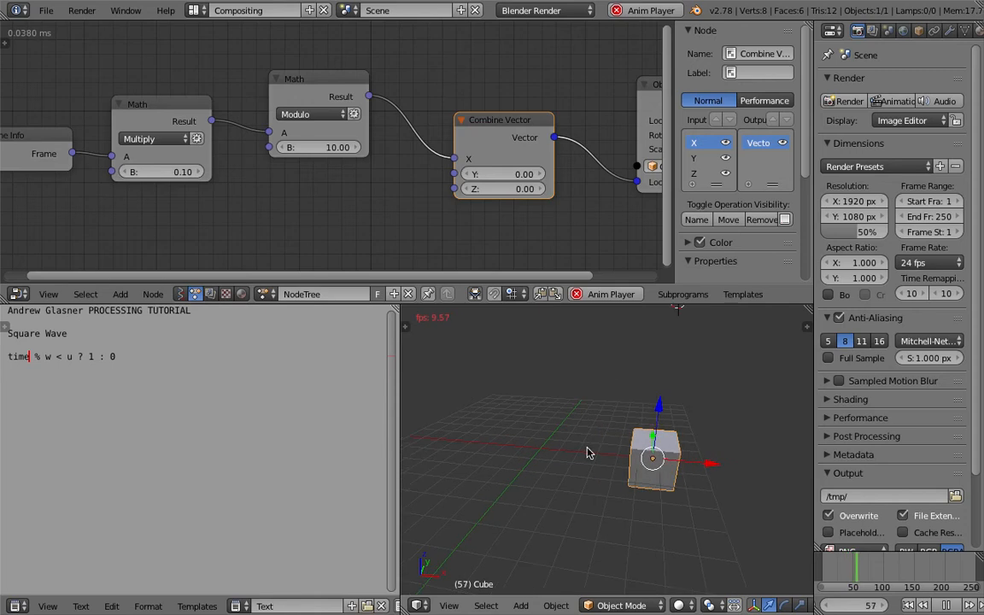
left_click(182, 175)
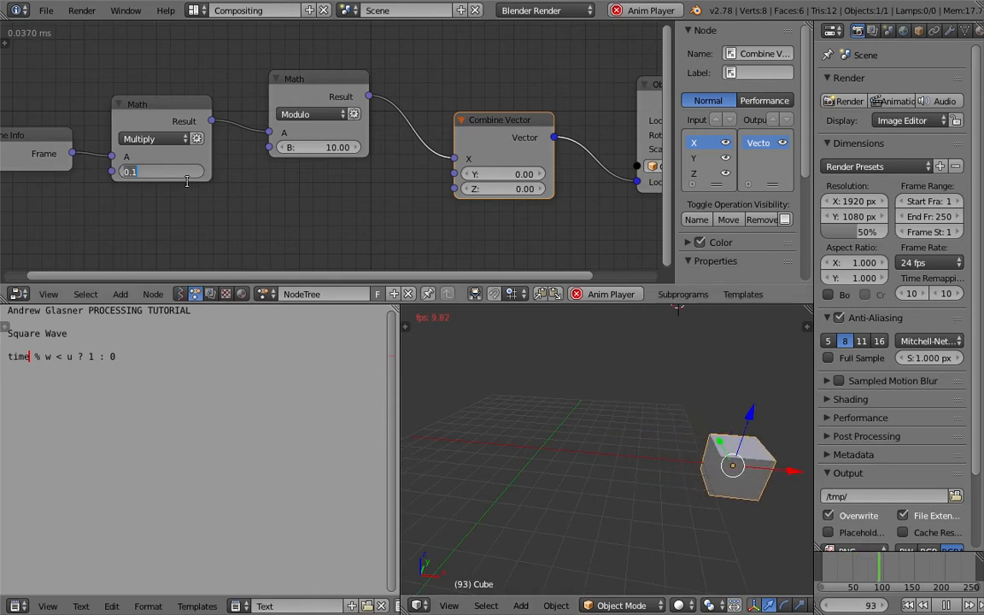
type("1")
key("Return")
scroll(559, 419, "down", 2)
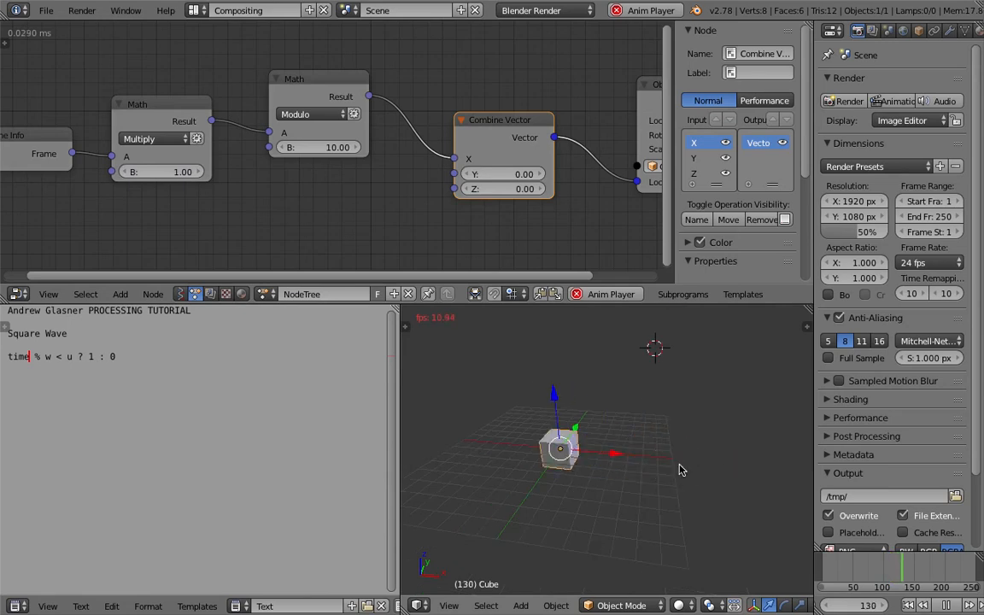
left_click(907, 604)
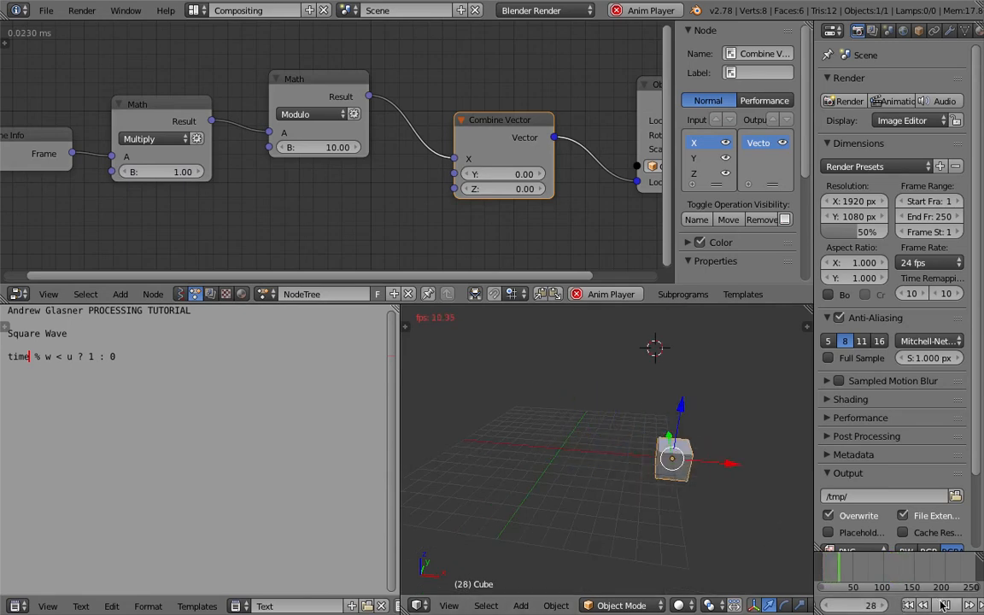
key("alt+a")
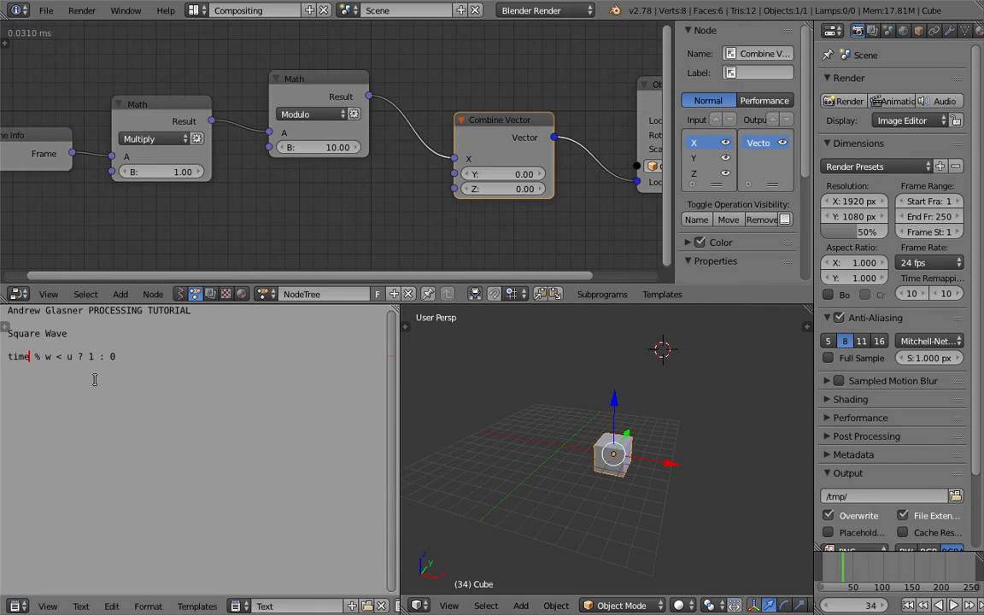
Step: Highlight "time % w" and the "< u" comparison in the square wave formula
left_click(53, 359)
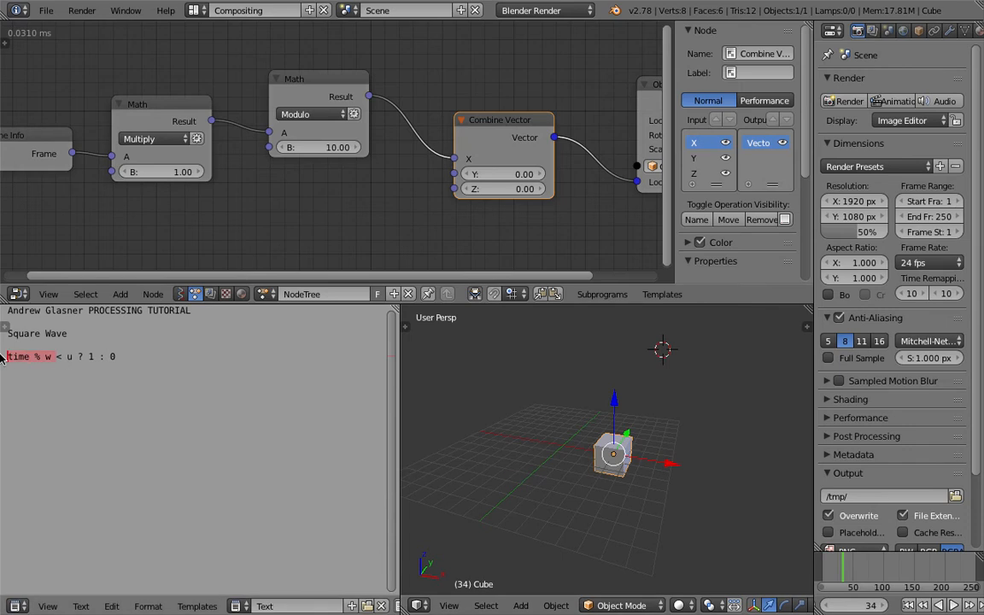
left_click_drag(61, 356, 73, 356)
left_click(62, 357)
scroll(333, 205, "down", 3)
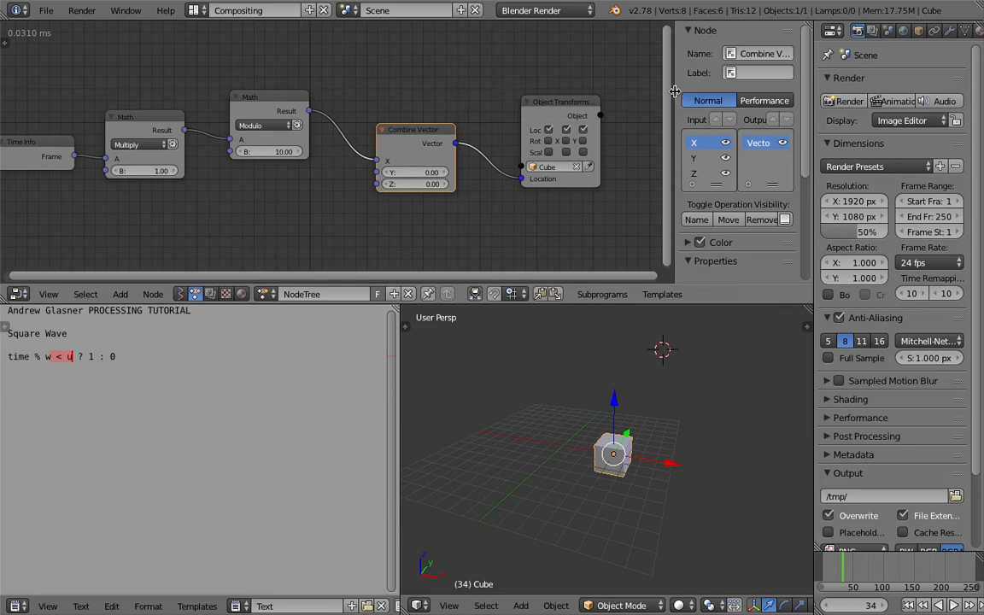
Step: Hide the node editor's properties sidebar, add a Compare node above Combine Vector, and save the file
key("n")
key("ctrl+s")
key("ctrl+a")
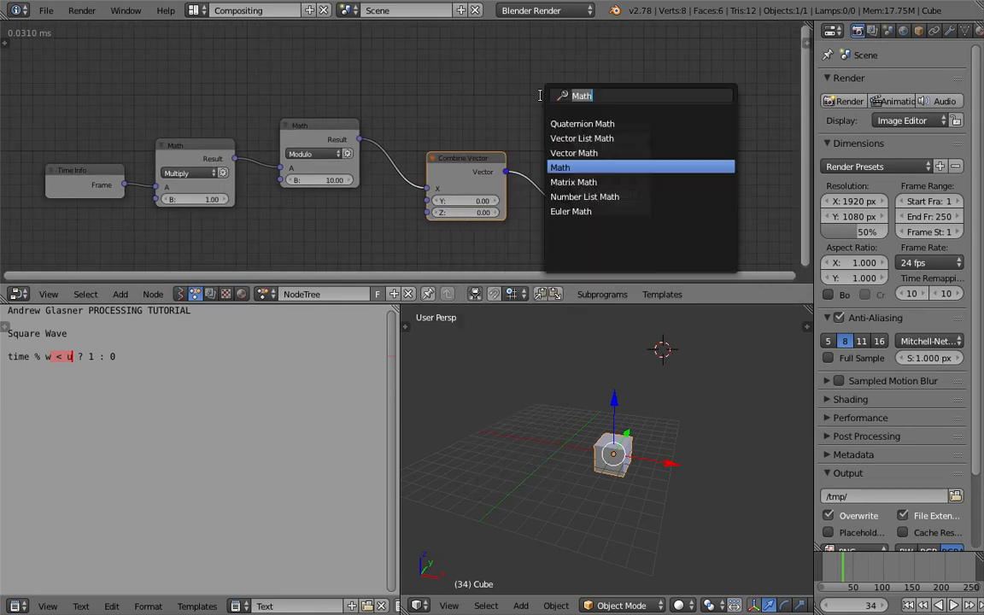
type("comp")
key("Down")
key("Down")
key("Return")
left_click(479, 58)
key("ctrl+s")
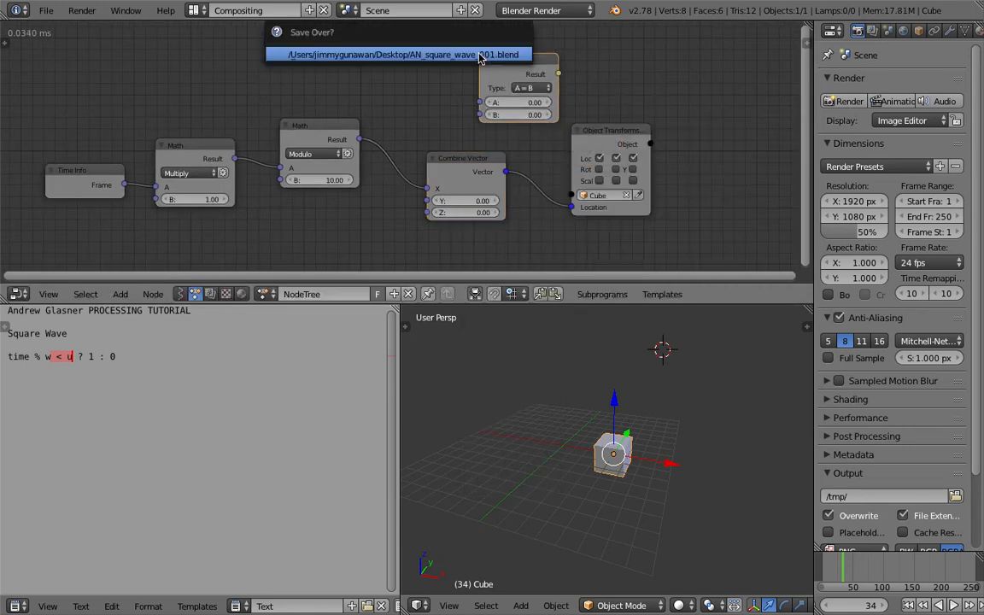
left_click(478, 58)
Step: Move the Object Transforms node further right to make room beside Compare, and save the file
middle_click_drag(500, 96, 443, 118)
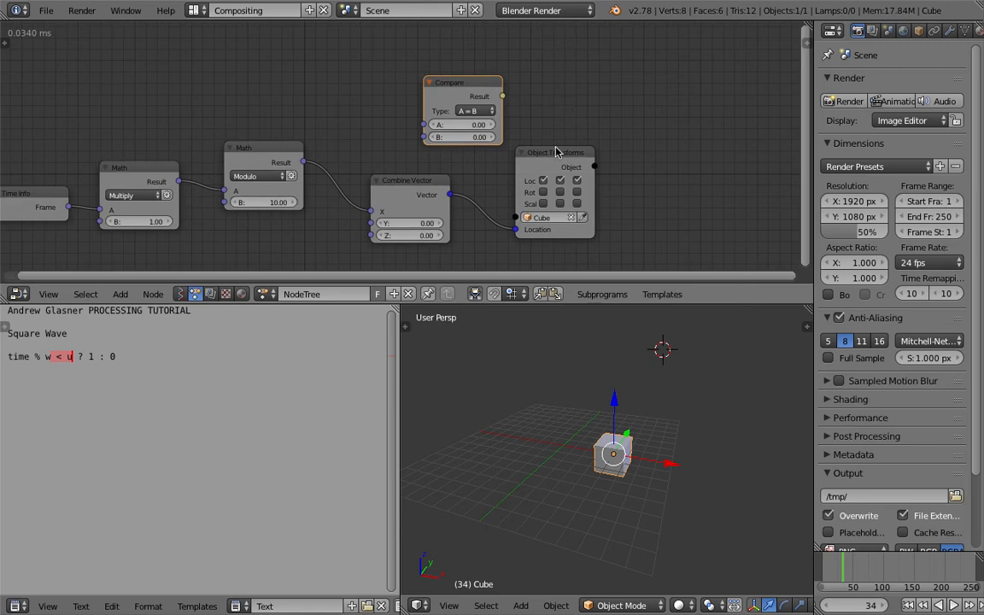
left_click_drag(555, 151, 637, 136)
key("ctrl+s")
middle_click_drag(522, 91, 599, 104)
left_click(579, 93)
left_click(547, 107)
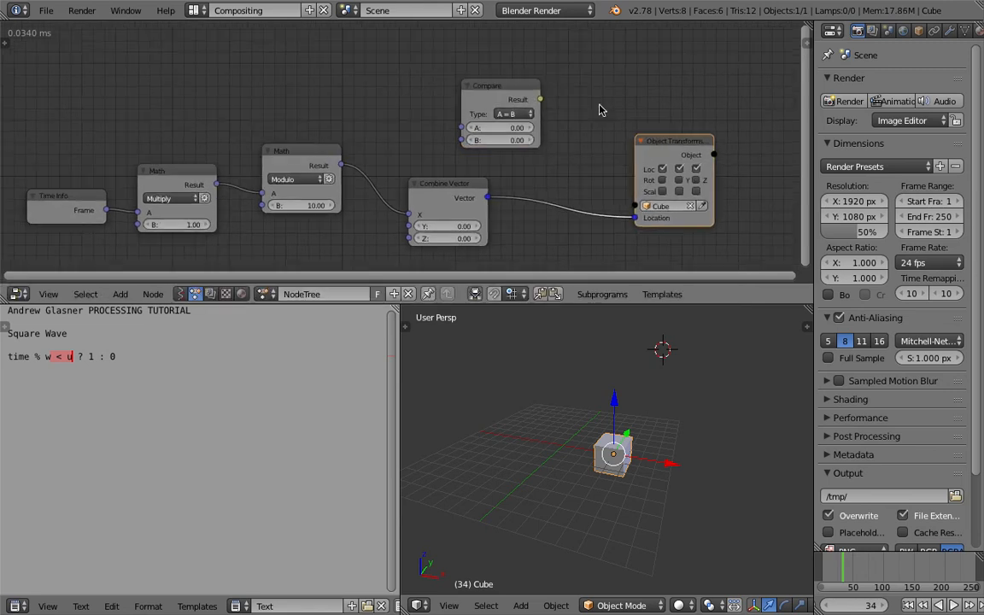
Step: Save the file and shift the Modulo, Multiply and Time Info nodes slightly up and closer to Combine Vector
scroll(591, 102, "up", 6)
left_click(577, 100)
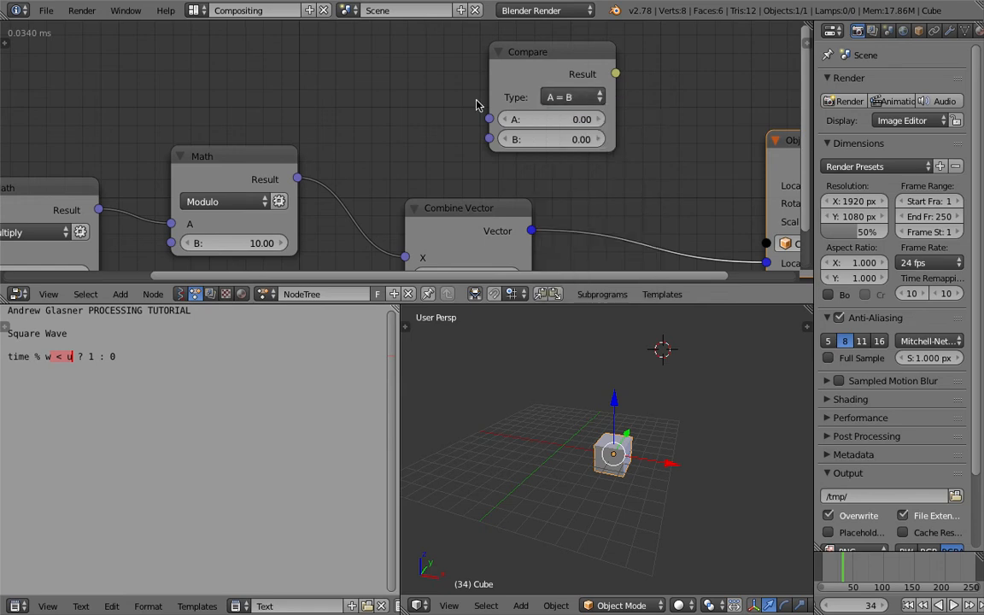
scroll(415, 95, "down", 3)
middle_click_drag(414, 97, 447, 60)
key("ctrl+s")
left_click(449, 62)
scroll(462, 75, "down", 3)
left_click_drag(342, 127, 354, 117)
left_click_drag(196, 145, 207, 128)
left_click_drag(106, 169, 117, 147)
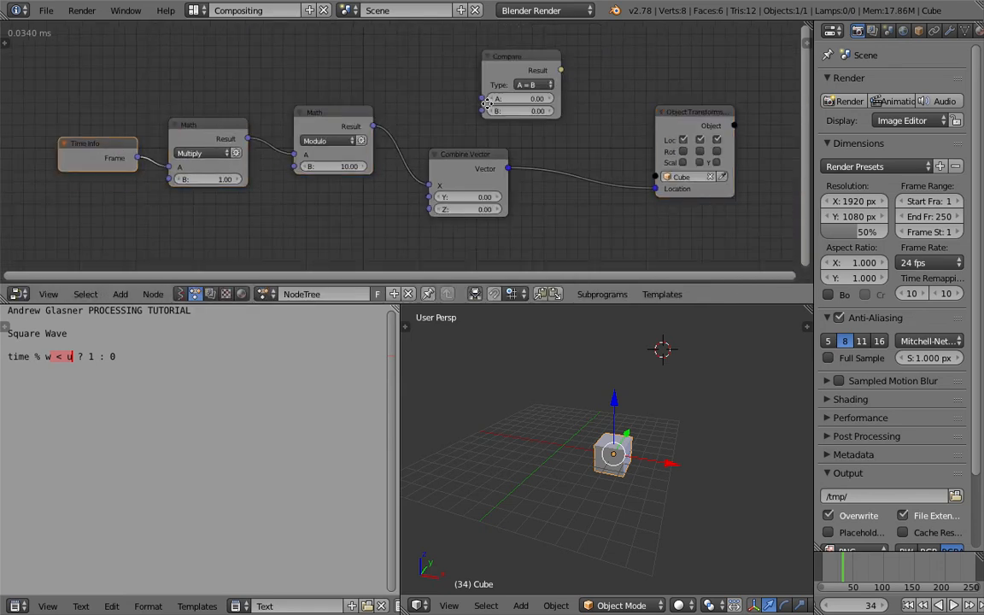
middle_click_drag(558, 76, 547, 85)
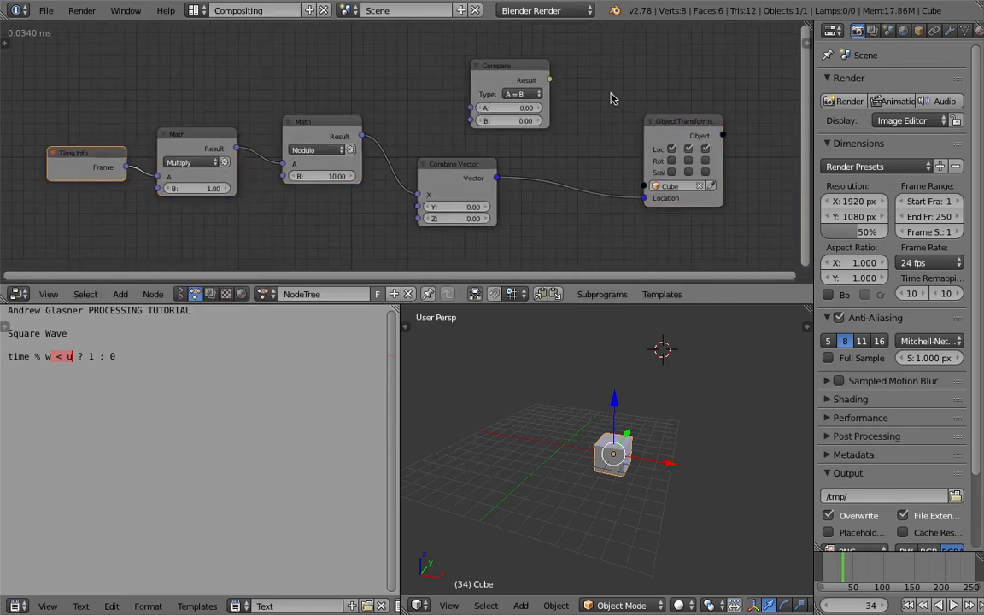
Step: Move the Object Transforms node slightly lower and save the file
left_click(660, 117)
key("ctrl+s")
left_click(632, 142)
Step: Add a Debug node to the right of Compare, above Object Transforms
key("shift+a")
left_click(622, 83)
type("debu")
key("Down")
key("Down")
key("Down")
key("Return")
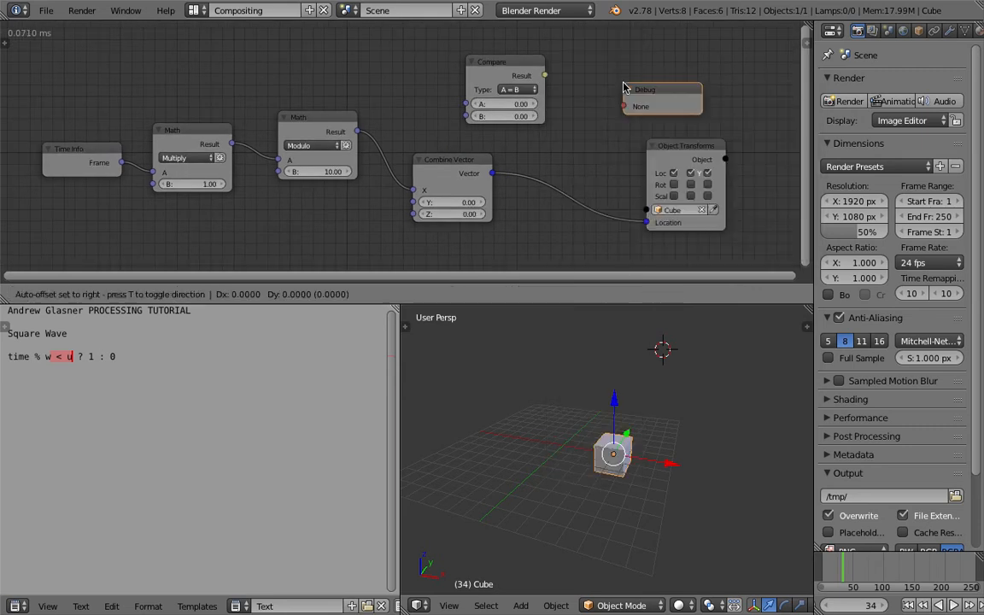
left_click(625, 69)
Step: Connect the Compare node's Result to the Debug node and save the file
left_click_drag(544, 75, 625, 86)
scroll(608, 106, "up", 2)
key("ctrl+s")
left_click(581, 78)
Step: Set the Compare node's B value to 1.05 to test the A = B comparison
scroll(569, 128, "down", 1)
mouse_move(577, 132)
middle_mouse_down()
mouse_move(566, 133)
mouse_move(587, 130)
middle_mouse_up()
scroll(538, 111, "up", 2)
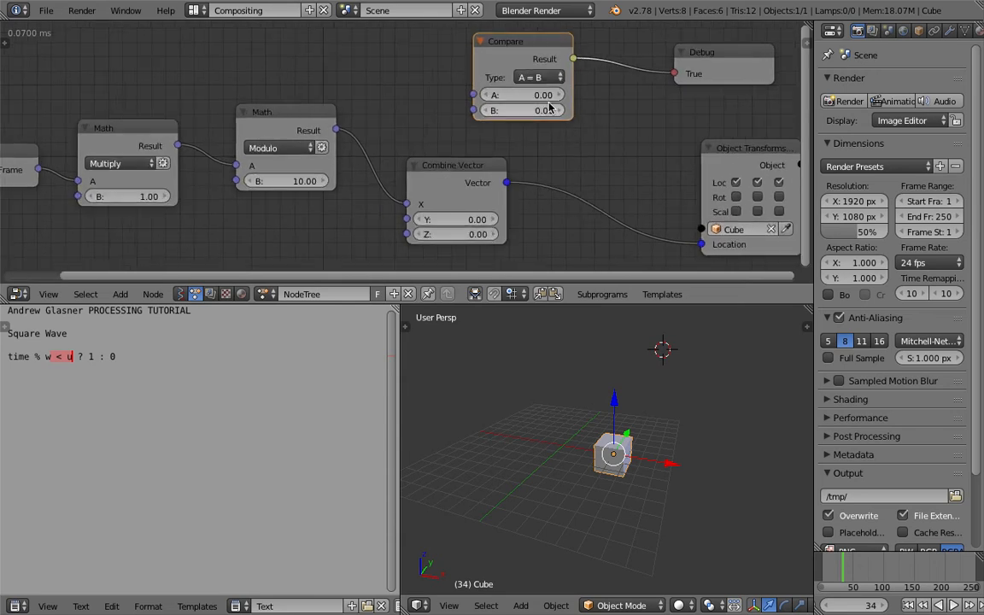
scroll(580, 146, "down", 2)
mouse_move(540, 107)
left_mouse_down()
mouse_move(578, 106)
mouse_move(546, 108)
left_mouse_up()
scroll(524, 102, "up", 2)
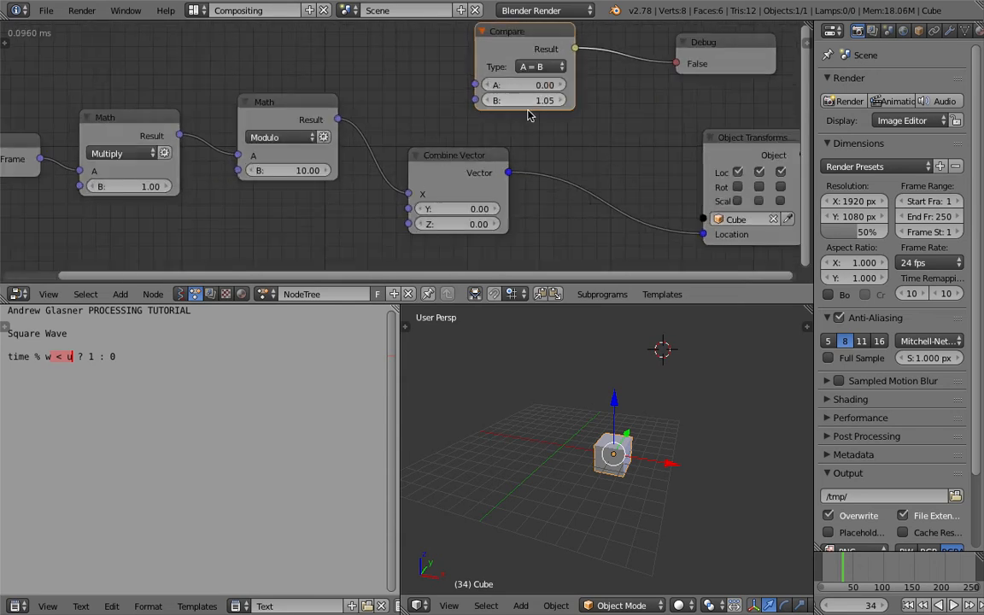
Step: Move Combine Vector slightly down and left, and move the Debug node a little lower
middle_click_drag(591, 134, 547, 130)
left_click_drag(436, 155, 423, 176)
scroll(429, 169, "down", 2)
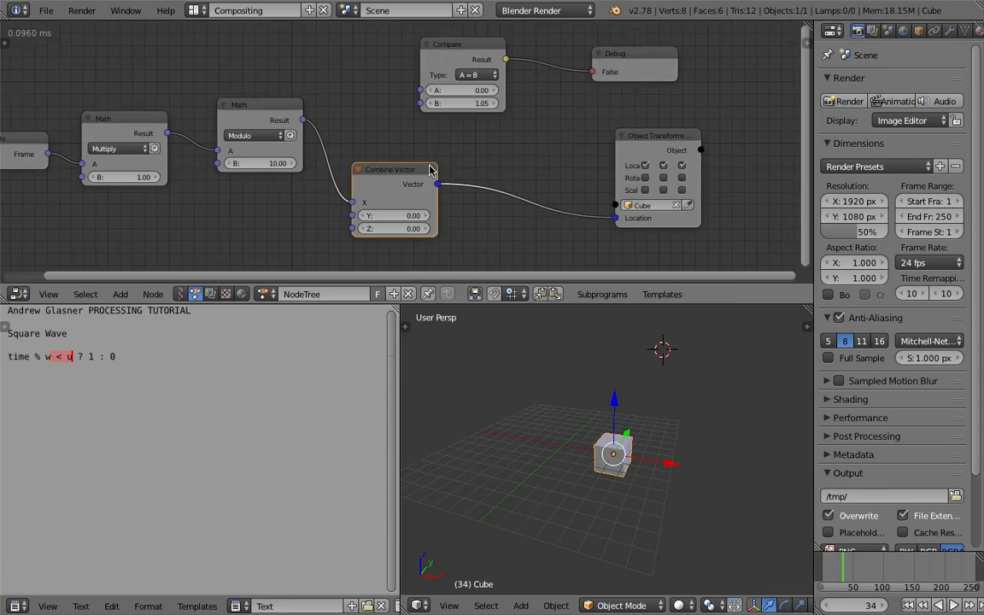
middle_click_drag(430, 168, 475, 163)
left_click_drag(666, 56, 664, 67)
middle_click_drag(665, 67, 700, 78)
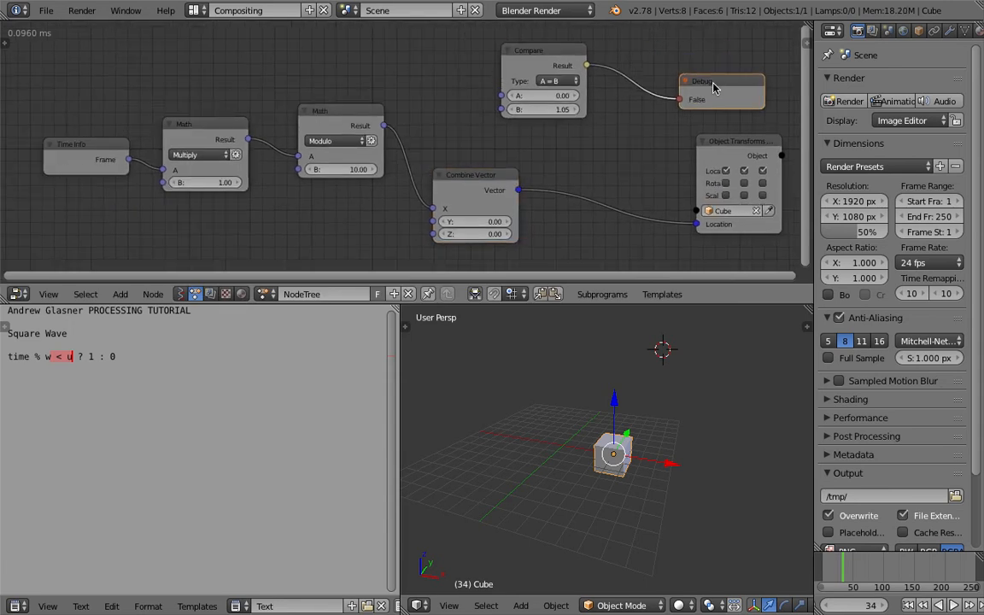
Step: Duplicate the Debug node, shift Modulo and Multiply left, and connect Modulo's Result to the Debug copy
key("shift+d")
left_click_drag(370, 109, 339, 119)
left_click_drag(224, 131, 196, 125)
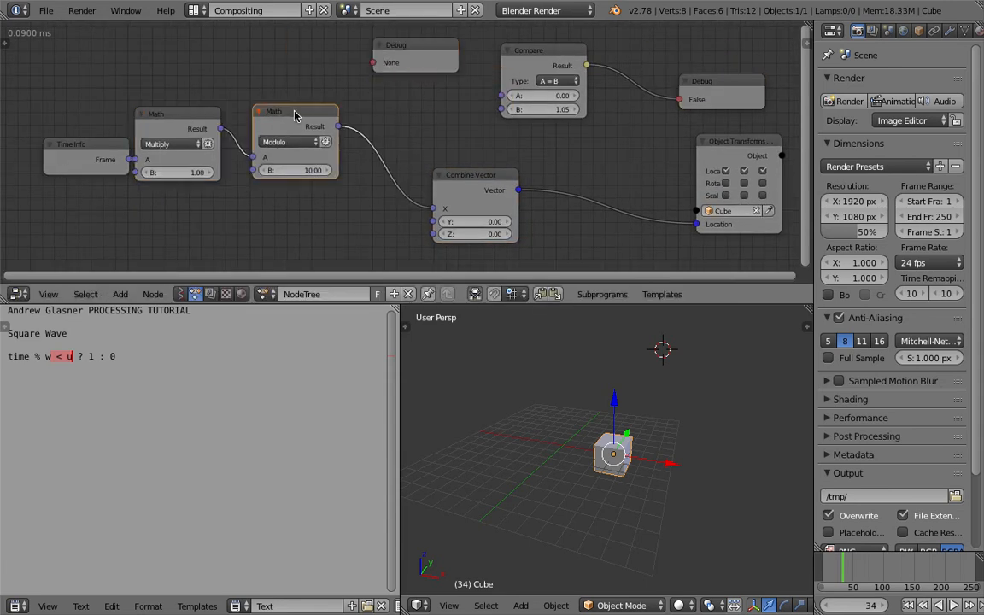
left_click_drag(339, 126, 373, 62)
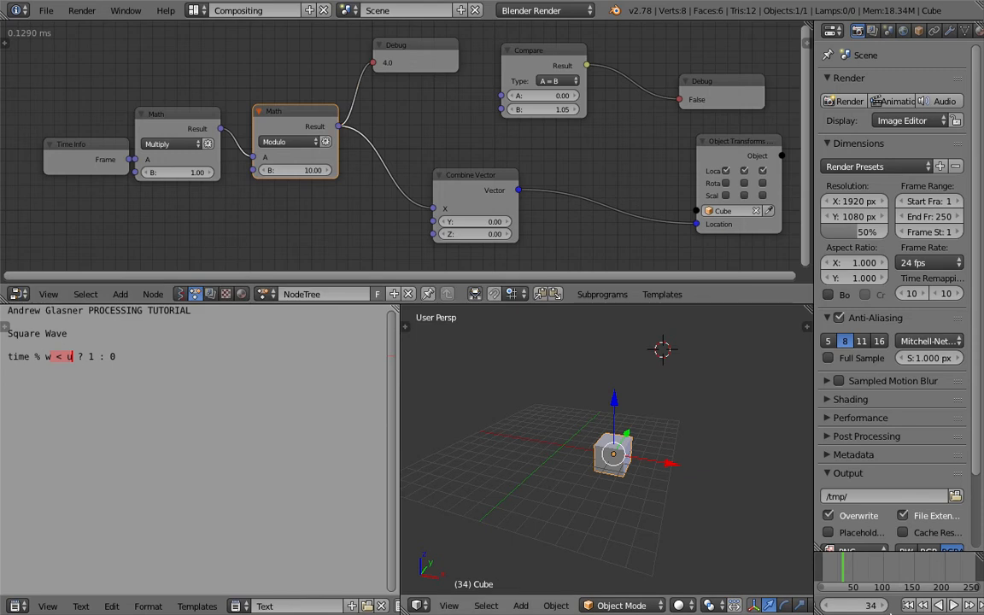
Step: Play the animation from the first frame to watch Modulo's debug output, and stop playback
left_click(908, 605)
key("alt+a")
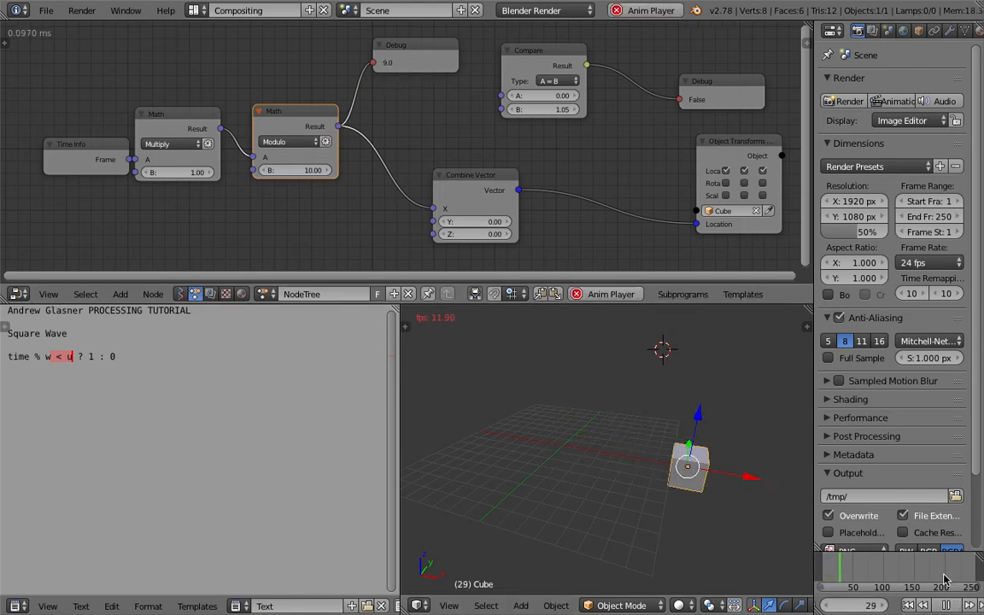
key("alt+a")
Step: Set the Compare node's B value to 5 and connect Modulo's Result to its A input, repositioning Compare and the upper Debug node
left_click_drag(411, 56, 378, 46)
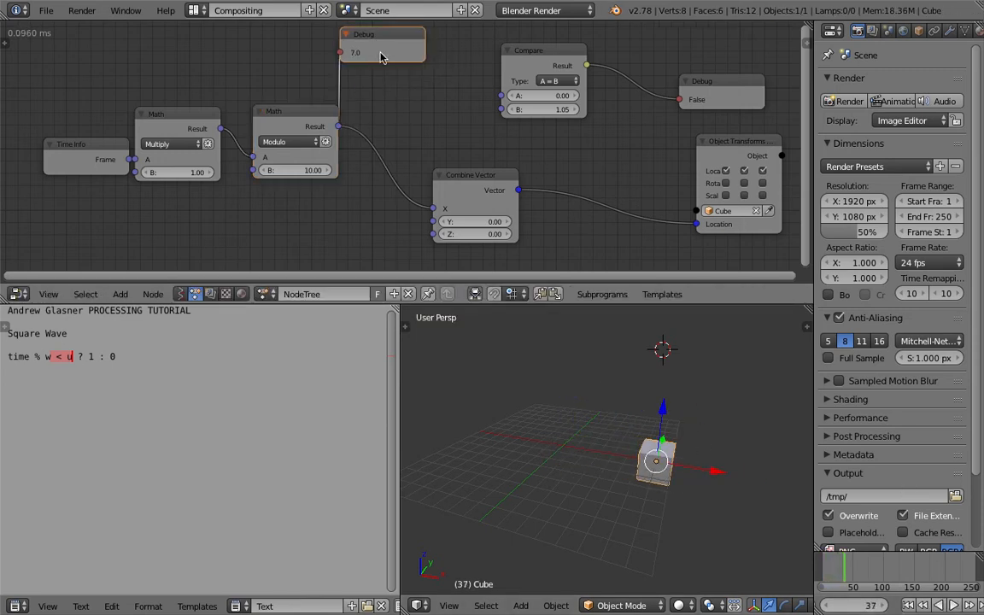
left_click_drag(534, 65, 526, 74)
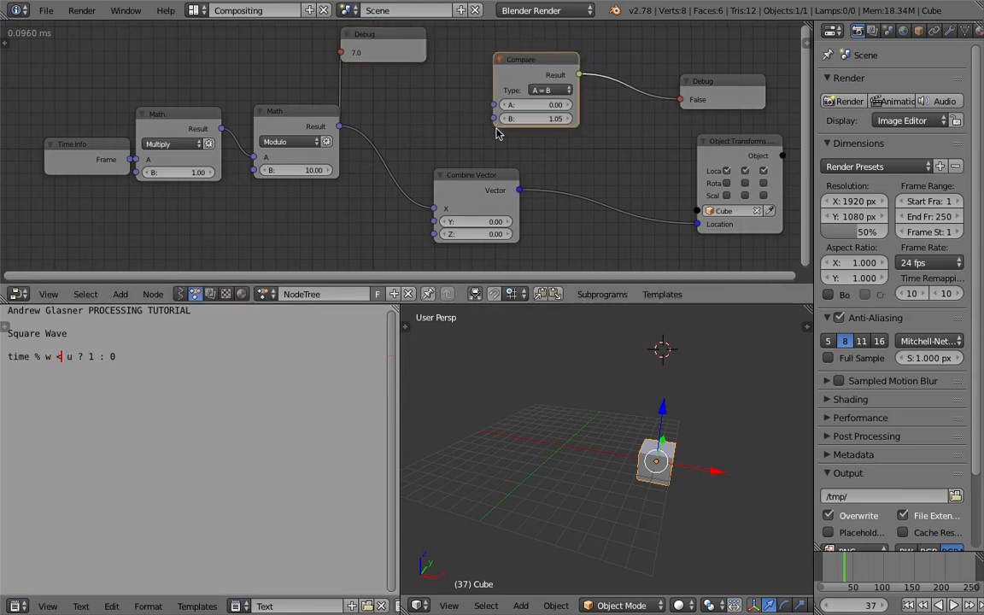
type("5")
key("Return")
left_click_drag(345, 128, 355, 125)
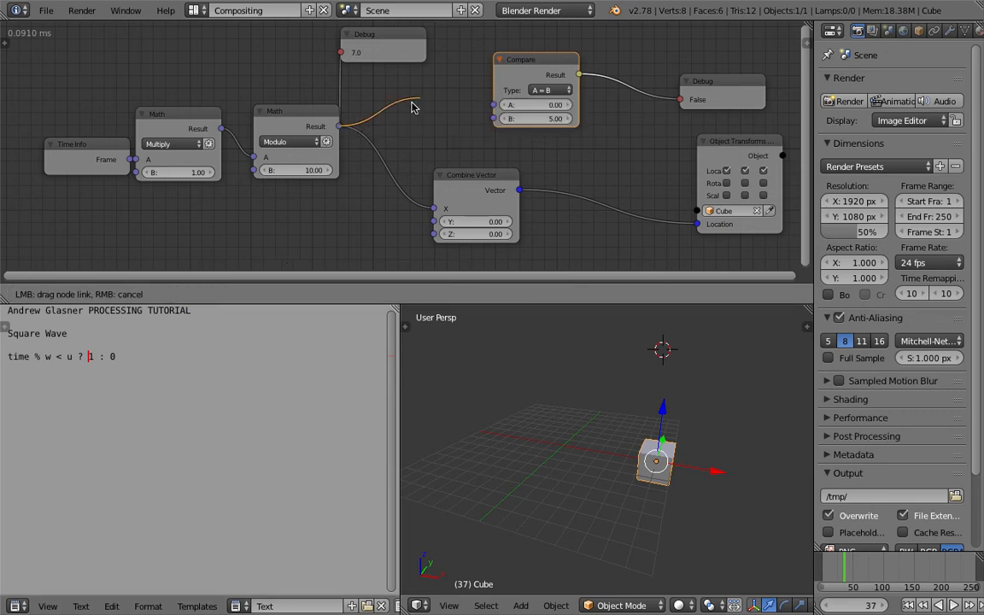
left_click_drag(464, 108, 461, 101)
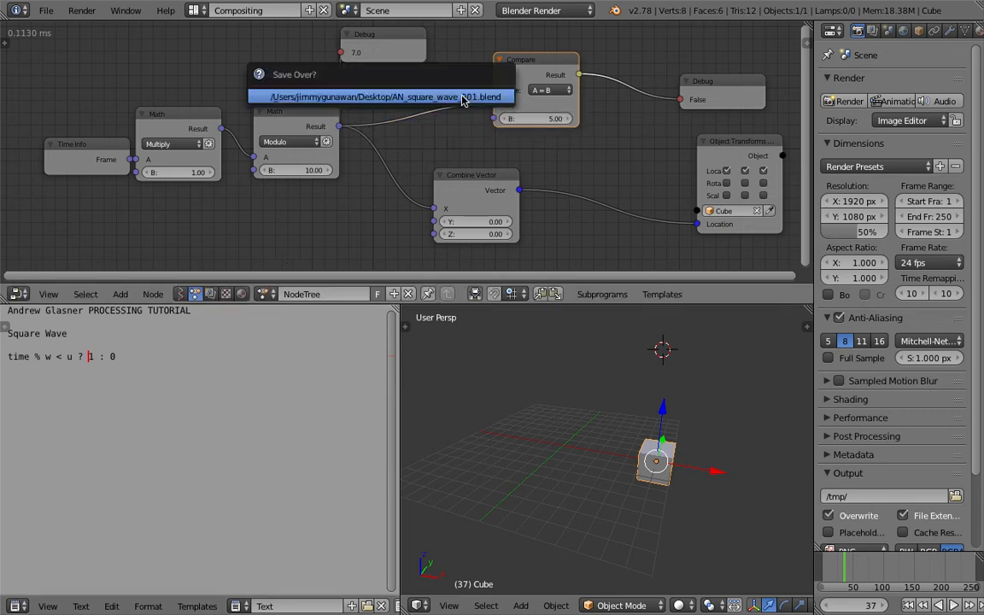
Step: Play the animation to watch both Debug outputs for the A = B comparison, and stop playback
left_click(632, 364)
key("alt+a")
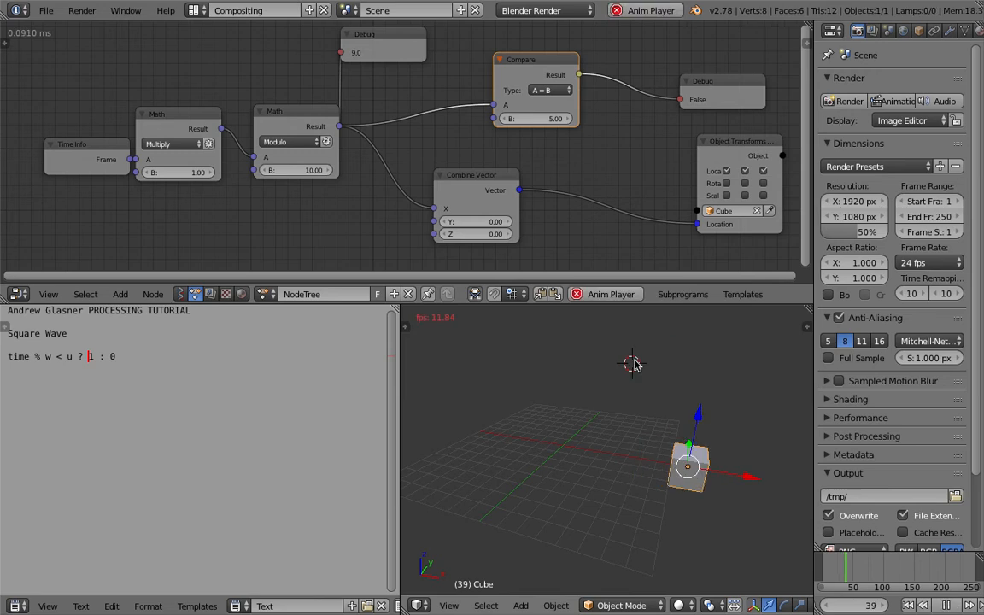
middle_click_drag(674, 125, 645, 126)
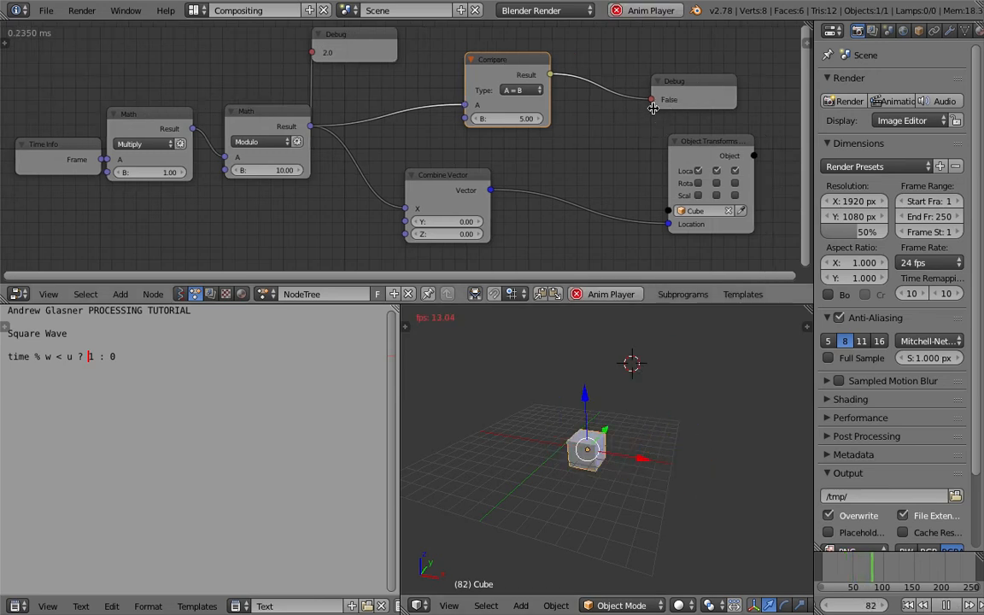
scroll(676, 397, "down", 1)
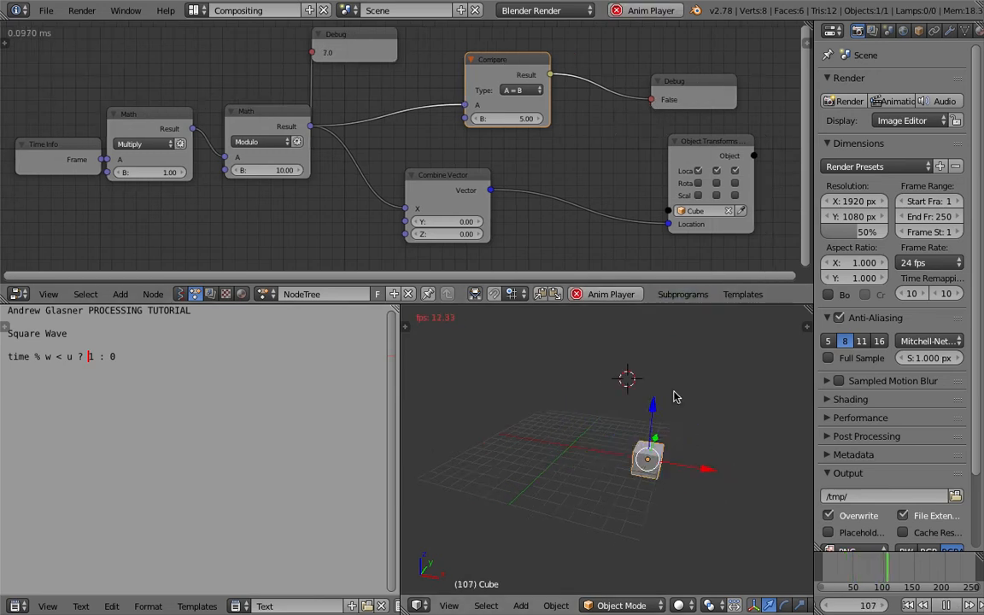
left_click(939, 605)
Step: Return to the first frame and advance one frame at a time to frame 6 to check the comparison
left_click(909, 605)
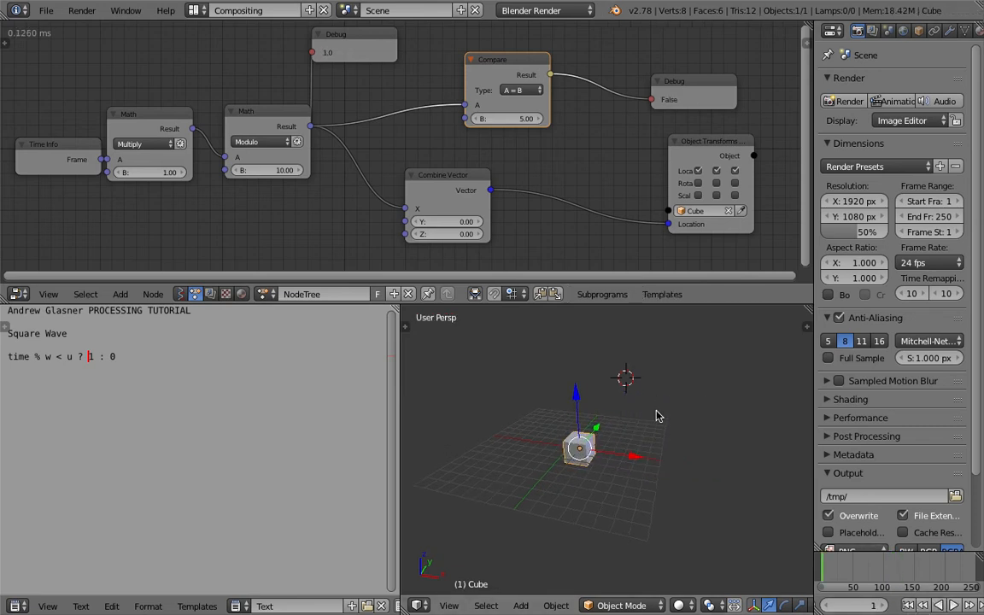
key("Right")
key("Right")
key("Right")
key("Right")
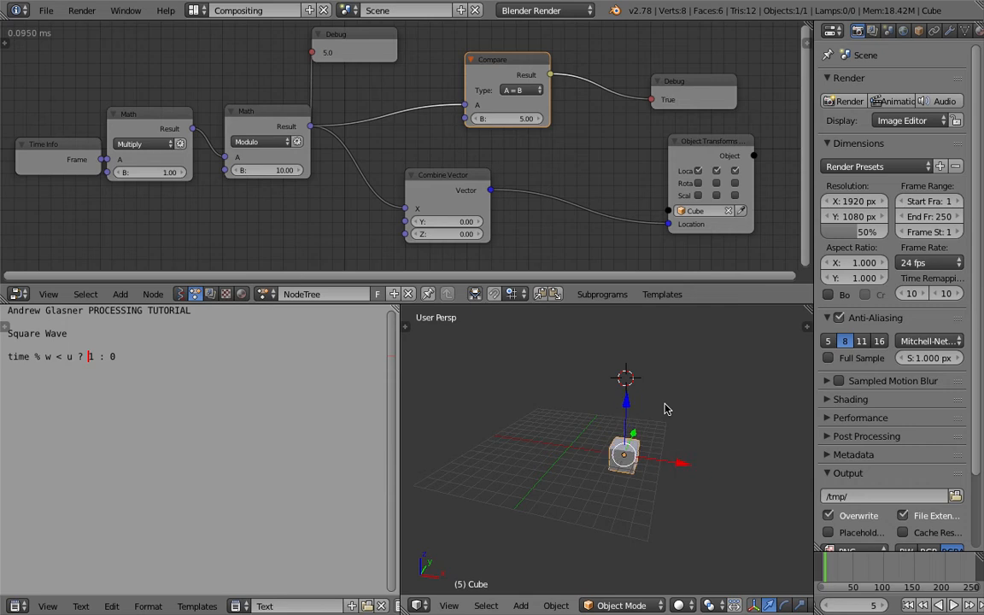
key("Right")
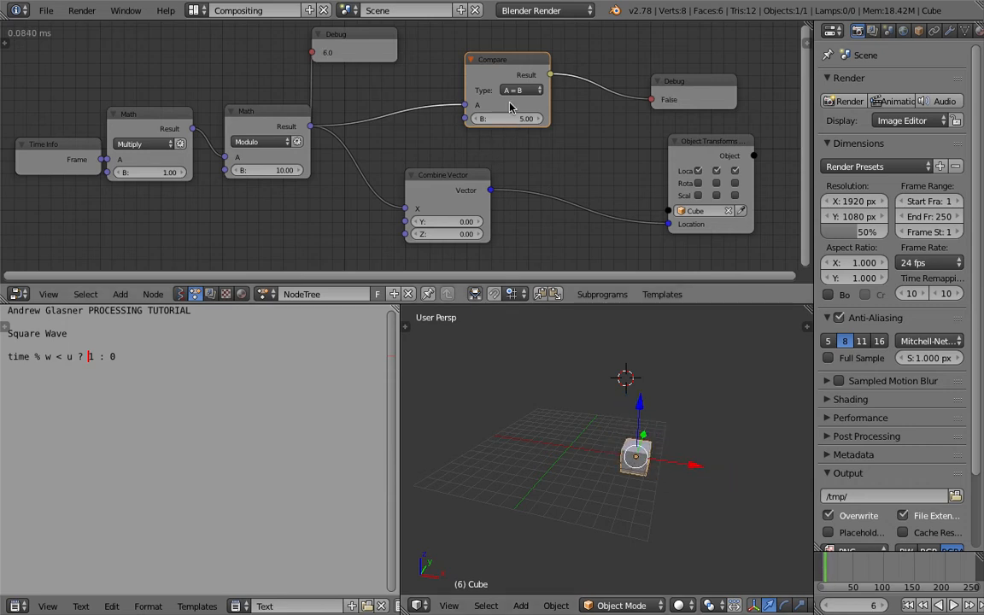
Step: Change the Compare node's type to A < B and set its B value to 5
scroll(557, 77, "up", 2)
left_click(568, 75)
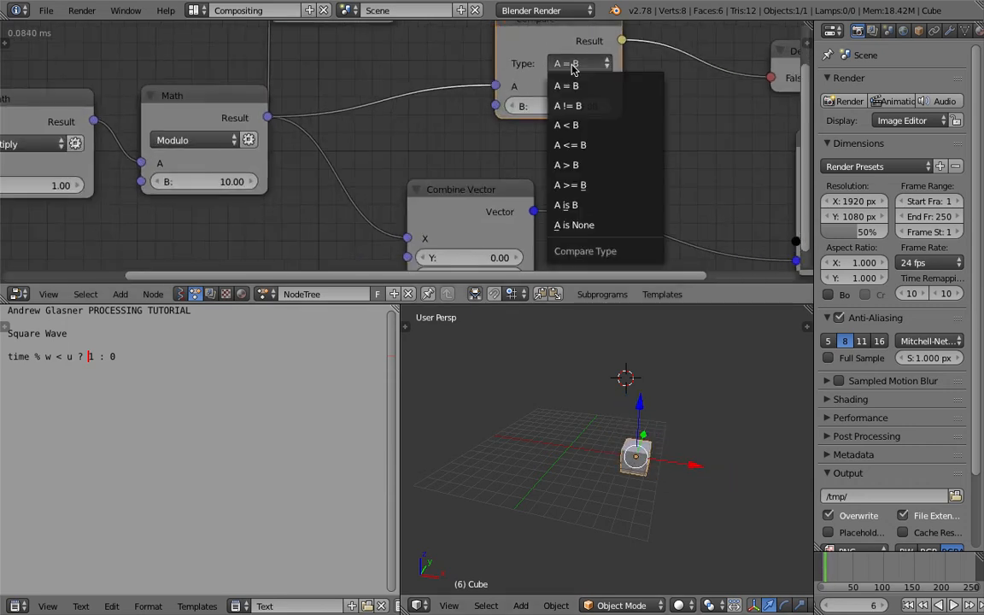
left_click(600, 125)
scroll(654, 124, "down", 1)
scroll(652, 120, "down", 2)
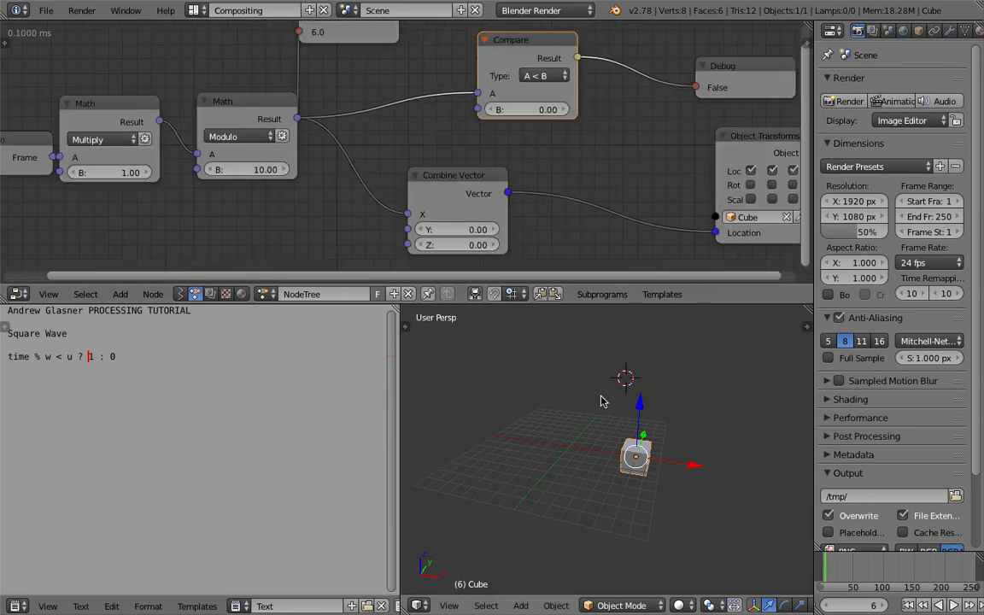
left_click(546, 110)
type("5")
key("Return")
Step: Return the animation to the first frame, fit the whole node tree in view, and save the file
left_click(908, 605)
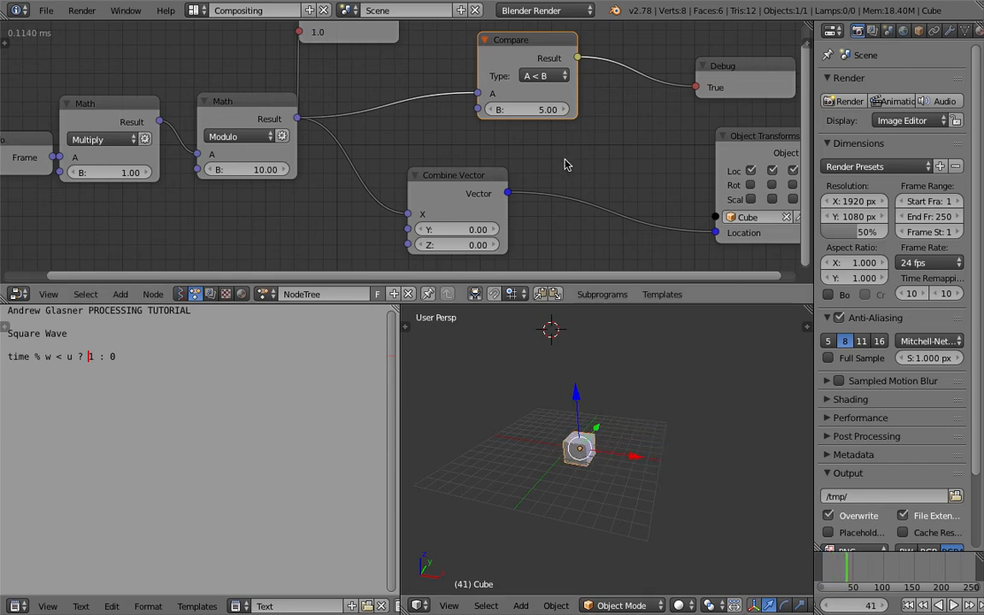
key("Home")
key("ctrl+s")
left_click(564, 162)
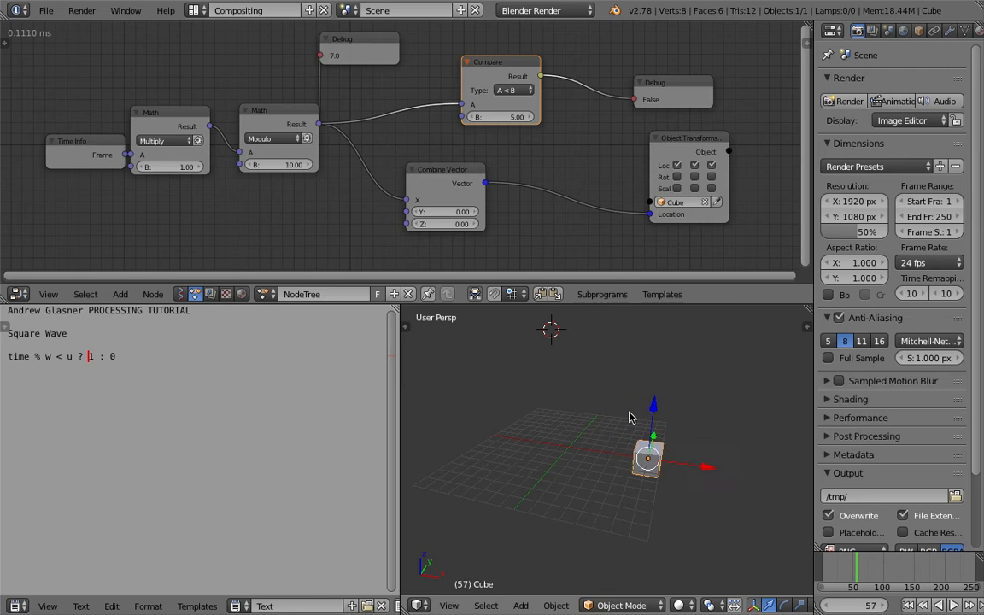
Step: Advance frame by frame to check how the A < B result follows the Modulo value
key("Right")
key("Right")
key("Right")
key("Right")
key("Right")
key("Right")
key("Right")
key("Right")
key("Right")
Step: Save the file and move Object Transforms and the Compare result's Debug node further right
middle_click_drag(532, 114, 448, 133)
key("ctrl+s")
left_click(459, 160)
left_click_drag(609, 122, 670, 135)
left_click_drag(616, 67, 685, 53)
key("ctrl+a")
type("condi")
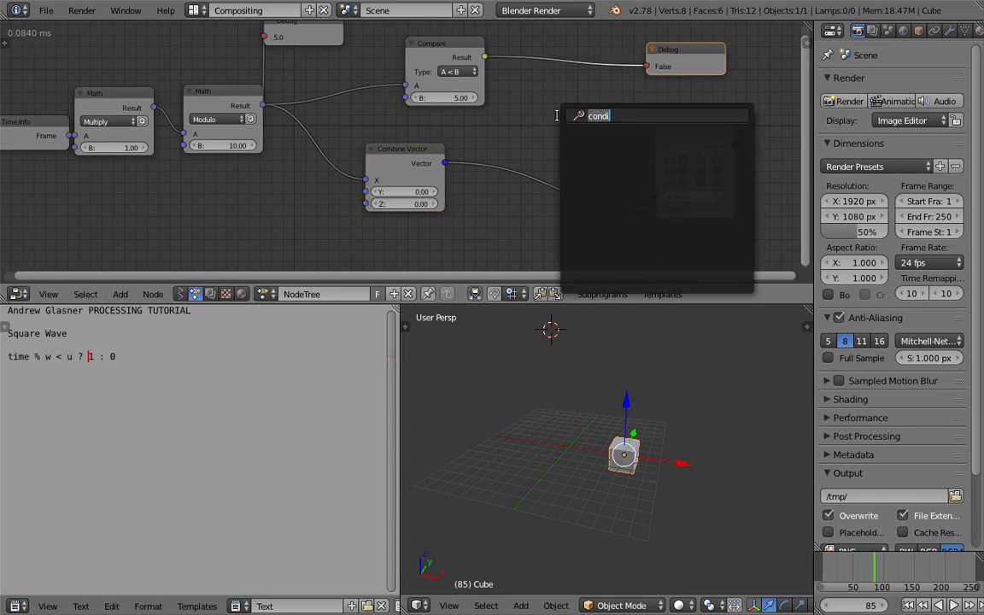
key("Escape")
Step: Move Combine Vector right and down, save the file, and shift the Compare node left
left_click_drag(419, 147, 449, 163)
key("ctrl+s")
left_click(450, 164)
left_click_drag(446, 62, 408, 60)
middle_click_drag(530, 102, 512, 108)
Step: Add a Switch node between Compare and Object Transforms
key("ctrl+a")
type("swi")
key("Return")
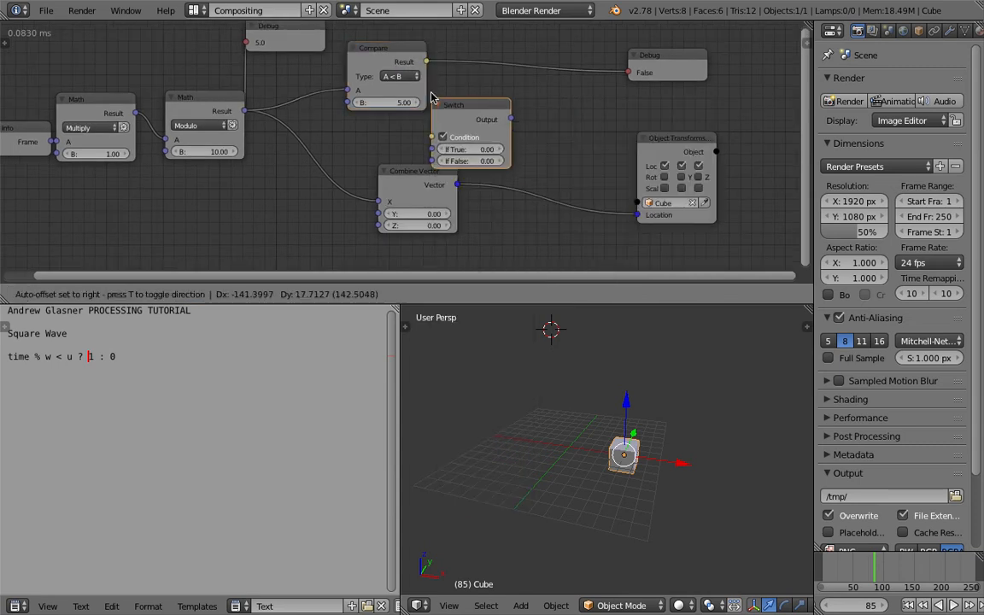
left_click(535, 122)
Step: Move Object Transforms and Combine Vector right of Switch, save, and connect Compare's Result to Switch's Condition
left_click_drag(695, 139, 740, 133)
left_click_drag(444, 169, 626, 155)
key("ctrl+s")
left_click(469, 118)
scroll(470, 118, "up", 1)
left_click_drag(430, 60, 478, 129)
Step: Set the Switch node's If True value to -10 and If False value to 10, and save the file
left_click(522, 151)
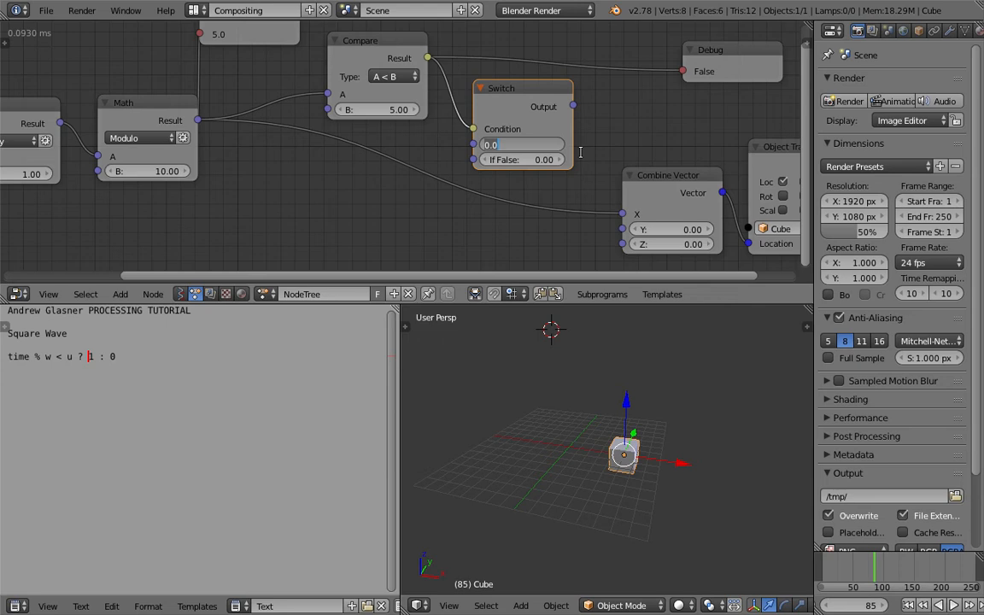
key("Tab")
type("10")
key("Return")
key("ctrl+s")
left_click(583, 156)
Step: Connect Switch's Output to Combine Vector's X, move Combine Vector and Object Transforms up closer to Switch, and save
left_click_drag(574, 107, 626, 213)
left_click_drag(697, 180, 660, 144)
middle_click_drag(747, 147, 699, 151)
left_click_drag(757, 152, 712, 120)
key("ctrl+s")
left_click(679, 135)
Step: Highlight the whole formula "time % w < u ? 1 : 0" and select the Multiply node to compare them
scroll(605, 364, "down", 1)
middle_click_drag(584, 374, 594, 377, "shift")
scroll(465, 192, "down", 1)
middle_click_drag(466, 191, 550, 207)
scroll(539, 207, "down", 1)
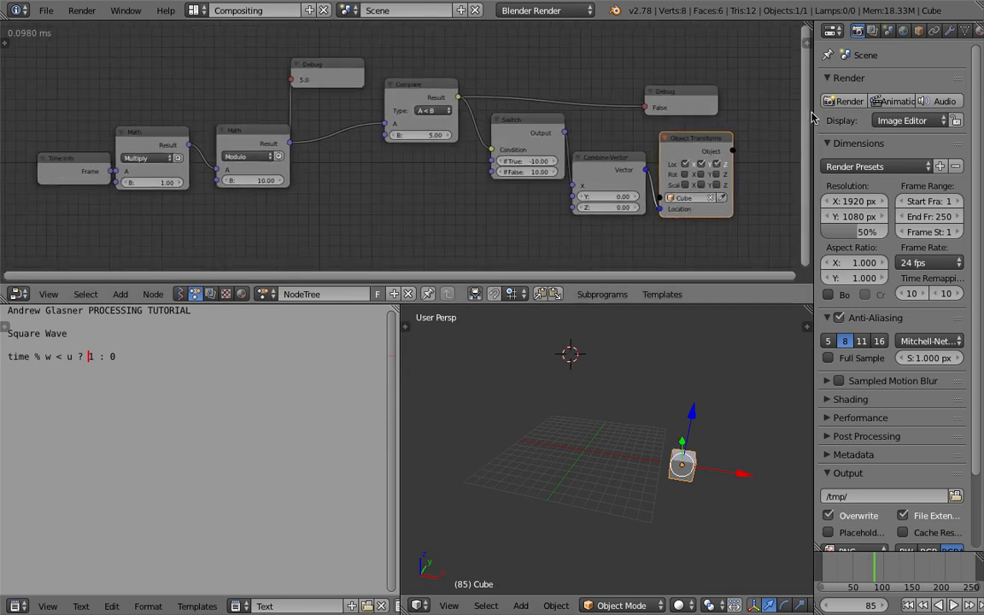
left_click_drag(117, 356, 38, 355)
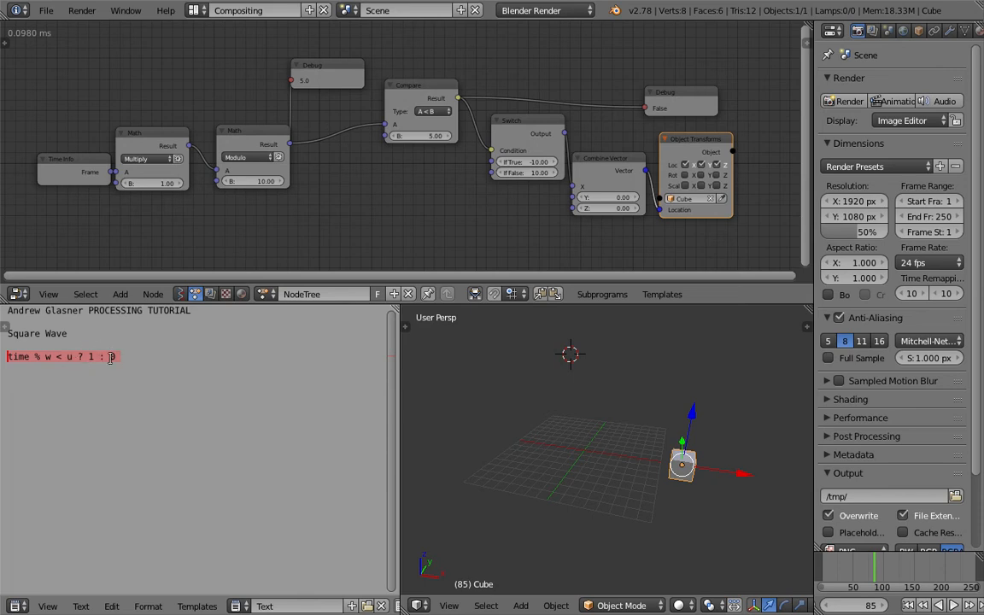
middle_click_drag(400, 214, 405, 218)
left_click(170, 136)
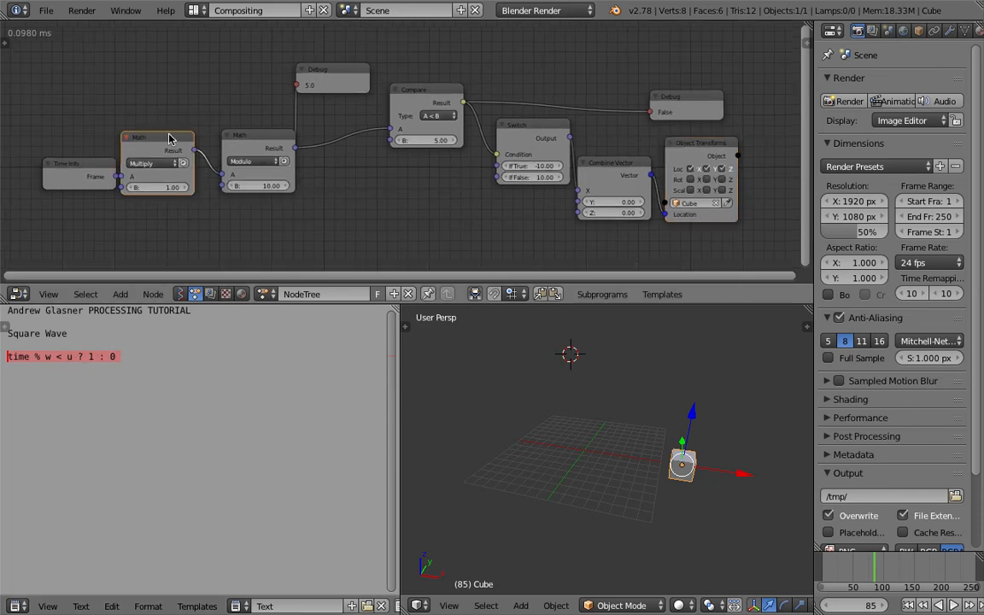
Step: Move the Time Info node slightly away from Multiply and play the animation to watch the cube move
left_click_drag(101, 160, 94, 157)
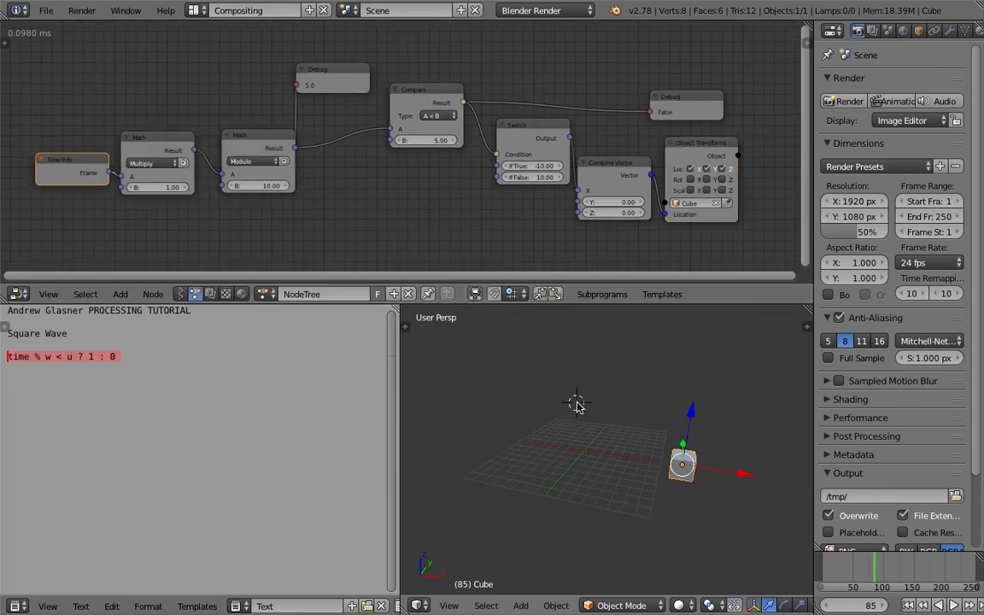
key("alt+a")
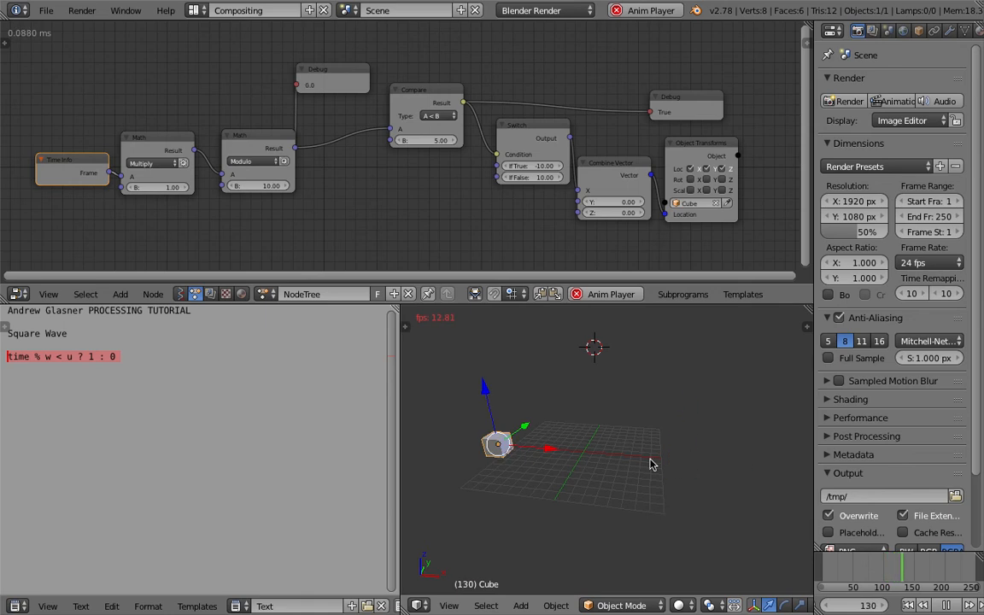
middle_click_drag(653, 471, 588, 471)
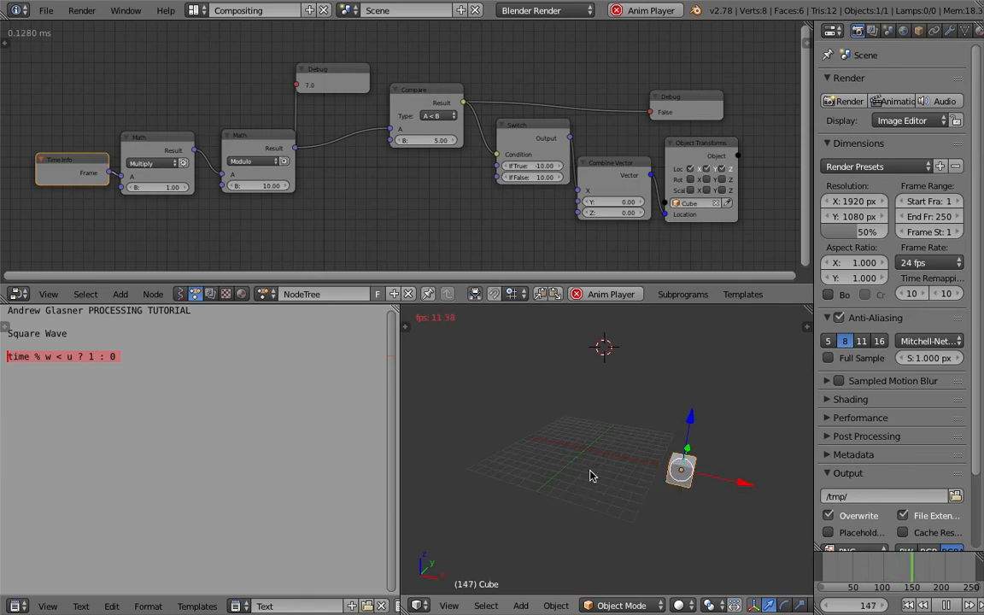
Step: Set the Switch node's If True value to -5 and If False value to 5
middle_click_drag(596, 248, 460, 226)
scroll(460, 225, "up", 2)
left_click(413, 147)
type("-5")
key("Tab")
type("5")
key("Tab")
key("Return")
Step: Check the cube's motion in the 3D view, then stop playback and return to frame 1
mouse_move(637, 394)
middle_mouse_down()
mouse_move(729, 388)
mouse_move(638, 406)
middle_mouse_up()
middle_click_drag(598, 466, 560, 477)
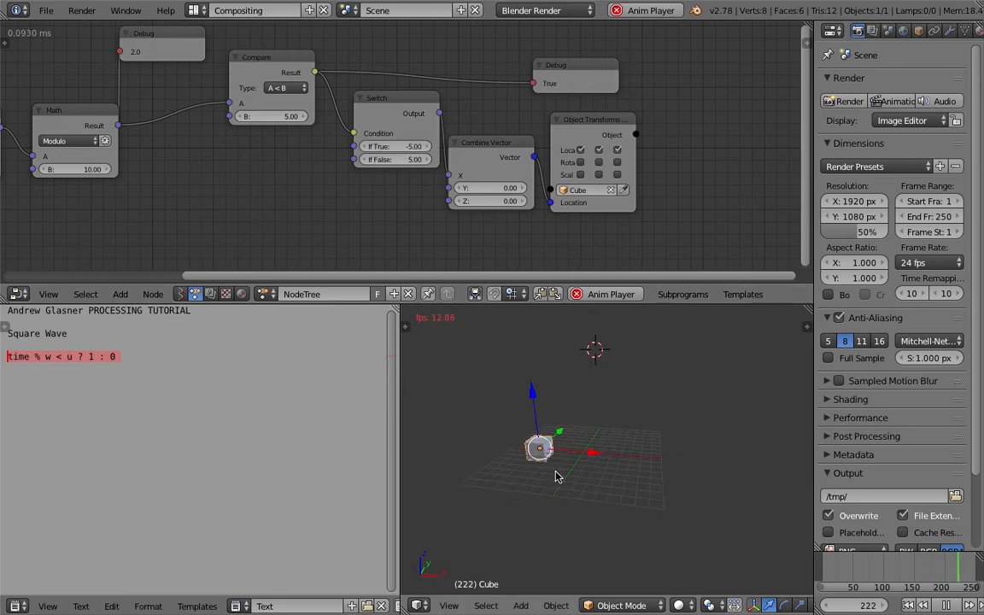
left_click(947, 606)
left_click(946, 608)
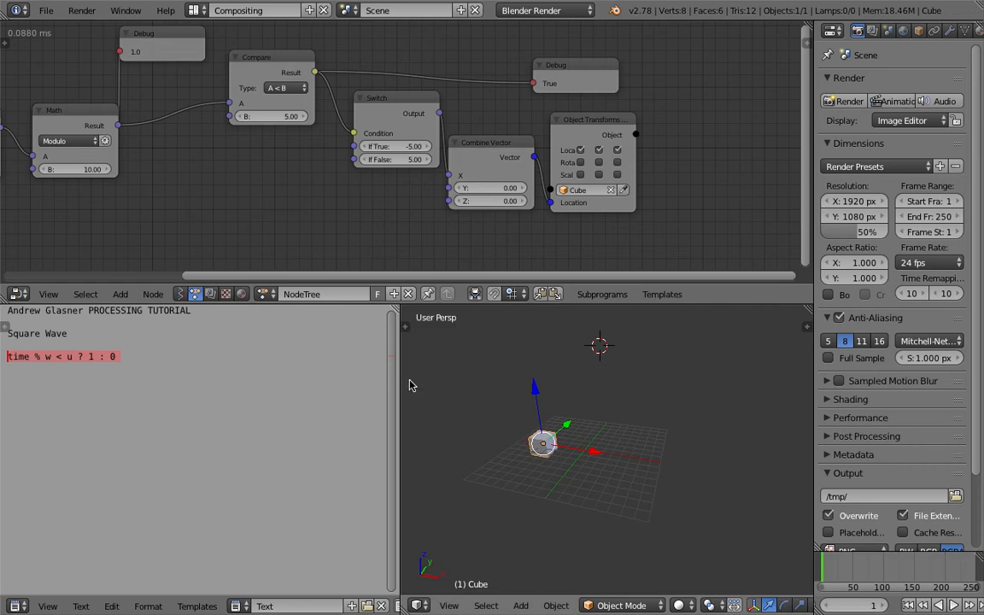
Step: Widen the 3D view into the text editor's space and save the file
left_click_drag(399, 385, 268, 388)
key("ctrl+s")
left_click(508, 416)
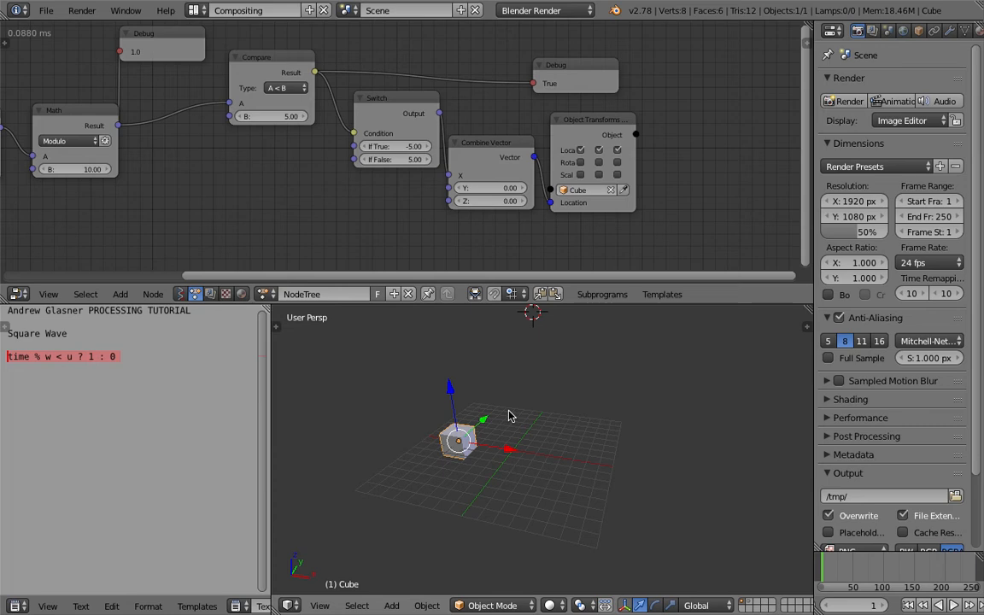
middle_click_drag(509, 411, 524, 394)
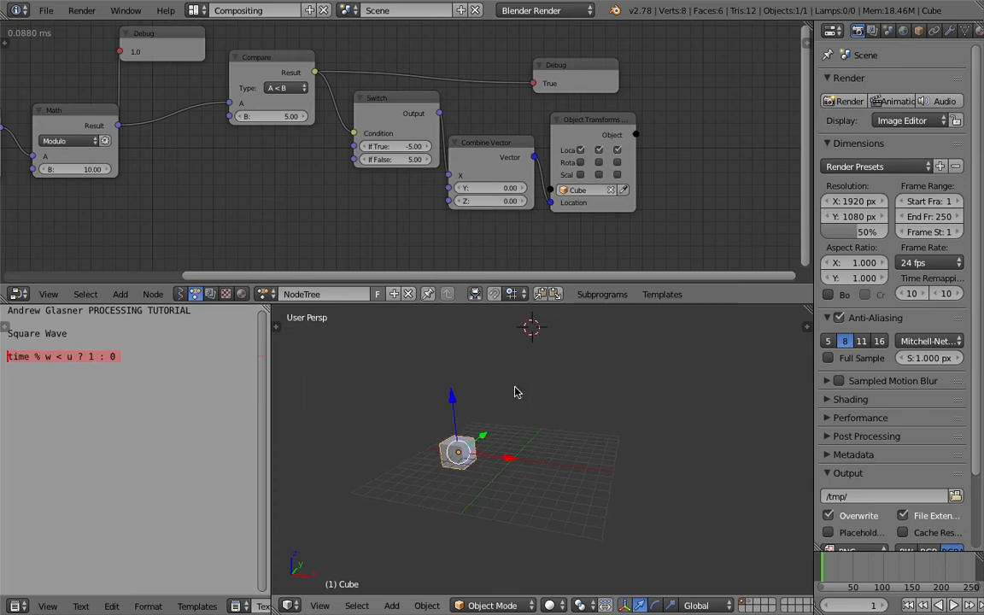
Step: Move Object Transforms and Combine Vector further right, and place Time Info below the Multiply node
scroll(538, 244, "down", 3)
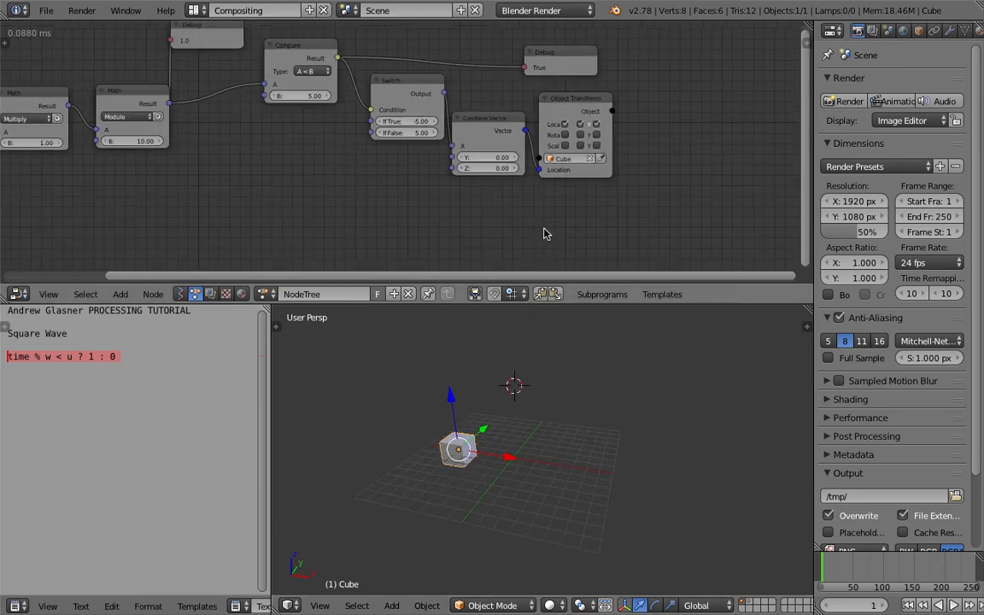
middle_click_drag(570, 202, 654, 184)
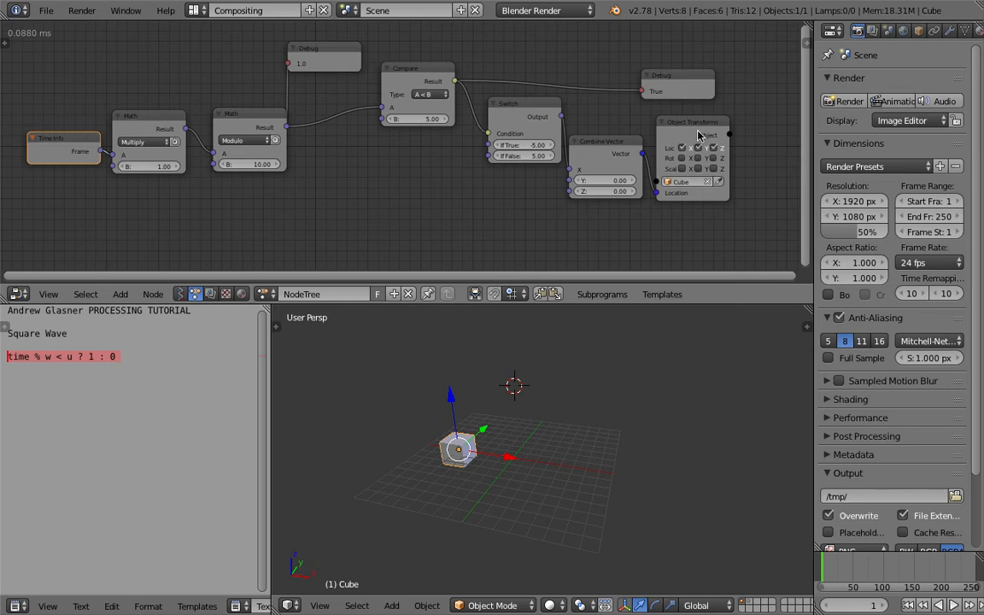
left_click_drag(691, 126, 719, 124)
left_click_drag(620, 151, 628, 146)
middle_click_drag(506, 145, 515, 159)
middle_click_drag(309, 100, 322, 52)
left_click_drag(95, 104, 79, 180)
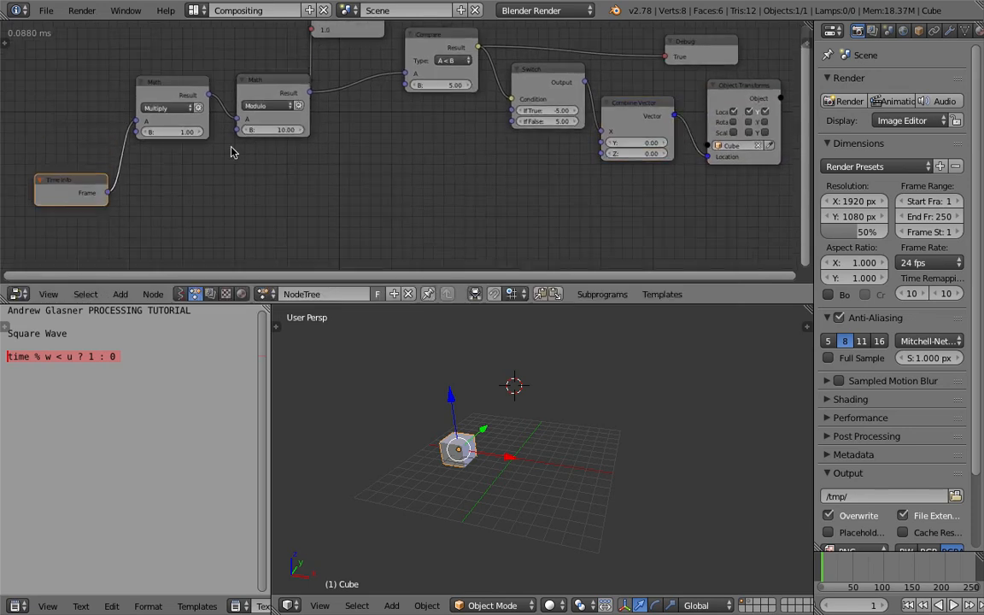
Step: Group the Multiply, Modulo, Compare, Switch and Combine Vector nodes with Modulo's Debug node inside a frame
key("Home")
left_click(190, 130)
left_click(288, 129, "shift")
left_click(338, 64, "shift")
left_click(408, 87, "shift")
left_click(515, 113, "shift")
left_click(595, 151, "shift")
left_click(638, 96, "shift")
left_click(638, 92, "shift")
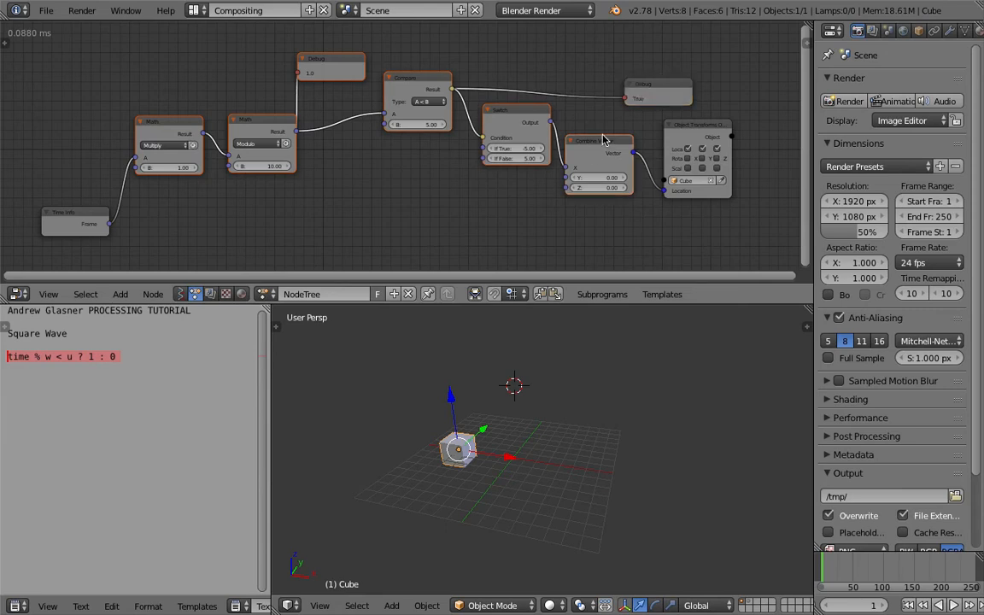
key("ctrl+j")
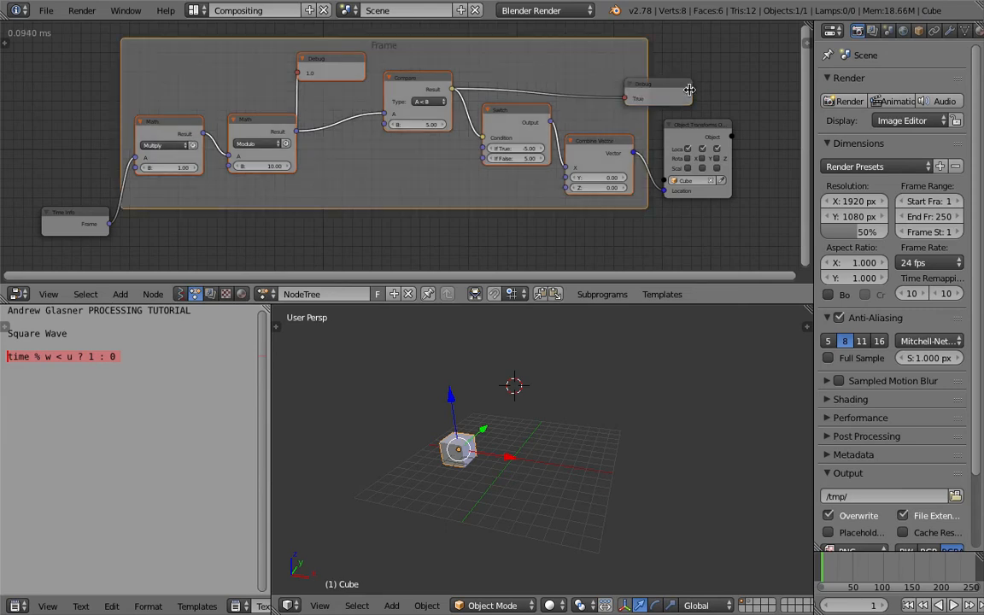
Step: Reposition Combine Vector within the frame and move Object Transforms further right, clear of the frame
middle_click_drag(692, 63, 629, 66)
mouse_move(547, 142)
left_mouse_down()
mouse_move(550, 128)
mouse_move(605, 181)
mouse_move(560, 154)
left_mouse_up()
left_click(414, 52)
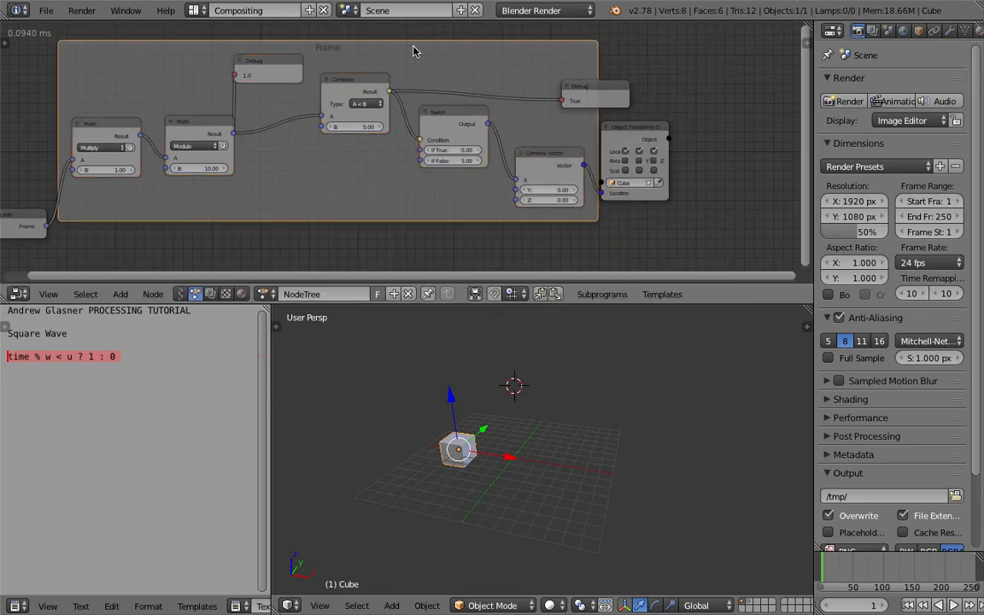
left_click_drag(647, 136, 705, 144)
left_click_drag(568, 154, 586, 143)
Step: Move the Time Info node lower, below the frame's left end, and save the file
middle_click_drag(528, 165, 577, 154)
middle_click_drag(334, 192, 355, 162)
left_click_drag(81, 178, 71, 213)
middle_click_drag(71, 213, 99, 182)
left_click_drag(110, 179, 94, 186)
key("ctrl+s")
left_click(94, 187)
Step: Add a Math node set to Sine below the frame and connect Time Info's Frame to its A input
middle_click_drag(205, 186, 254, 163)
scroll(254, 164, "up", 2)
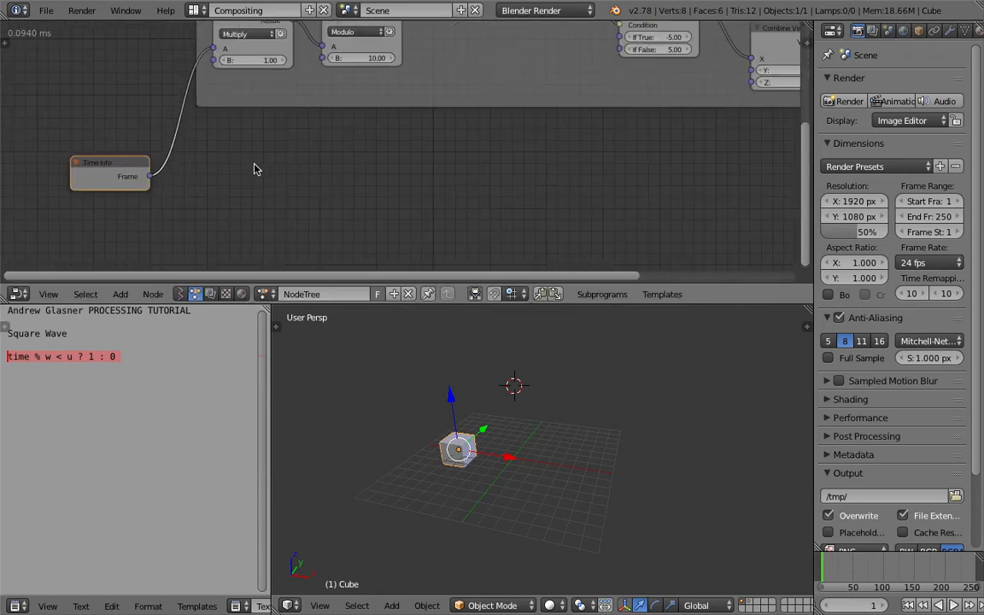
key("ctrl+a")
type("math")
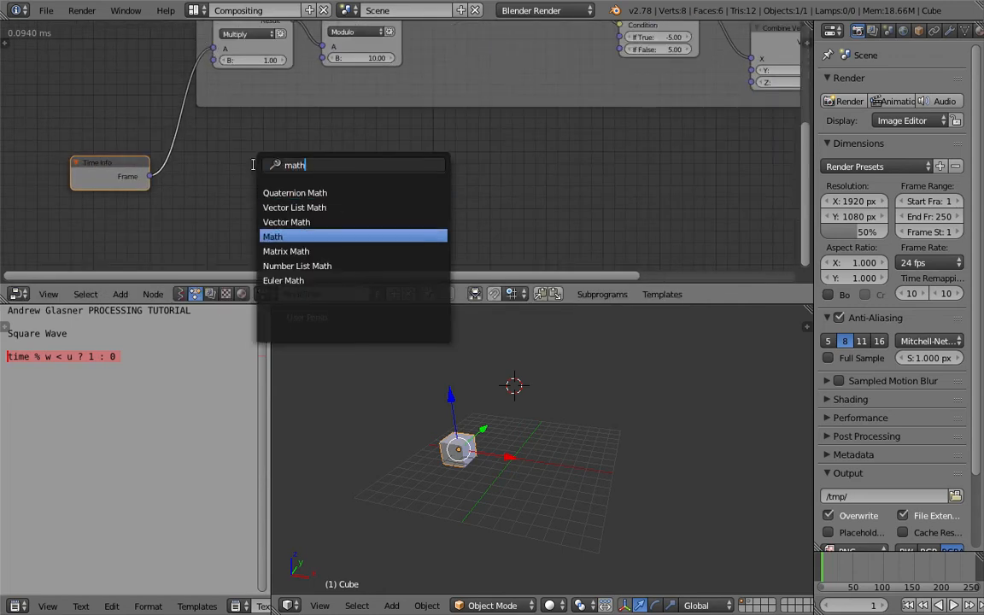
key("Return")
left_click(253, 169)
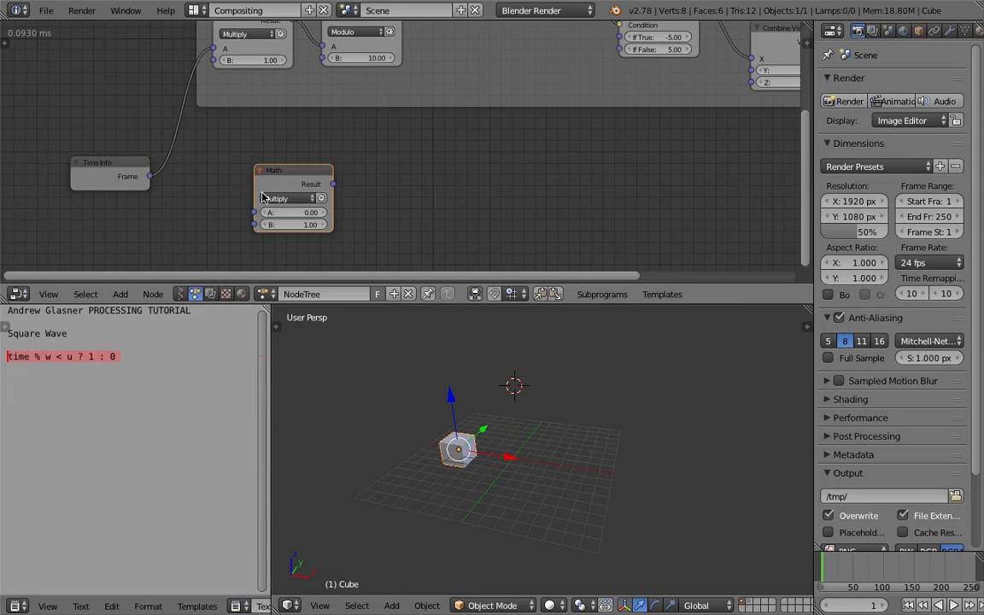
left_click(289, 198)
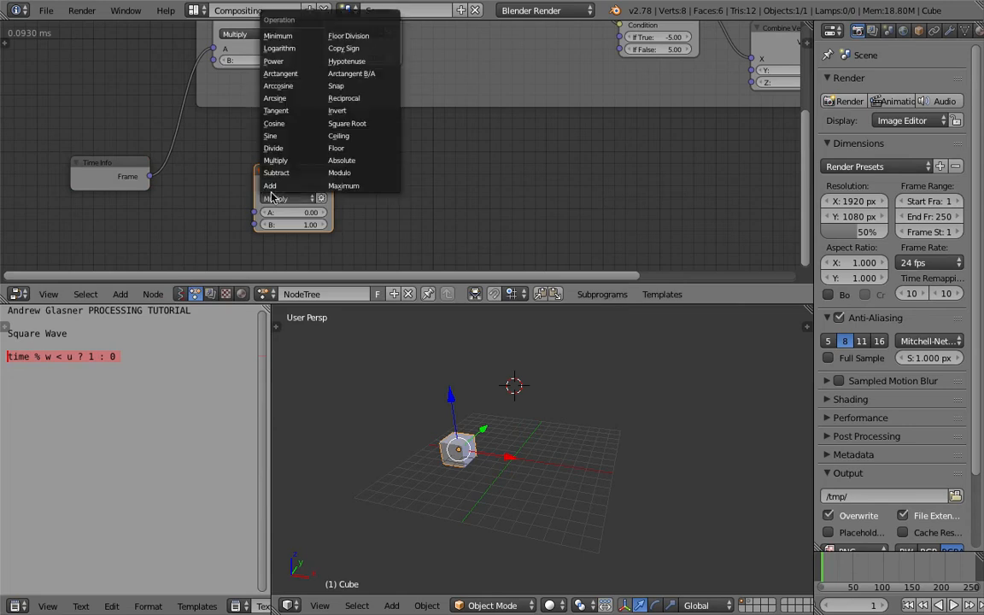
left_click(282, 135)
left_click_drag(152, 177, 254, 212)
left_click_drag(313, 181, 323, 194)
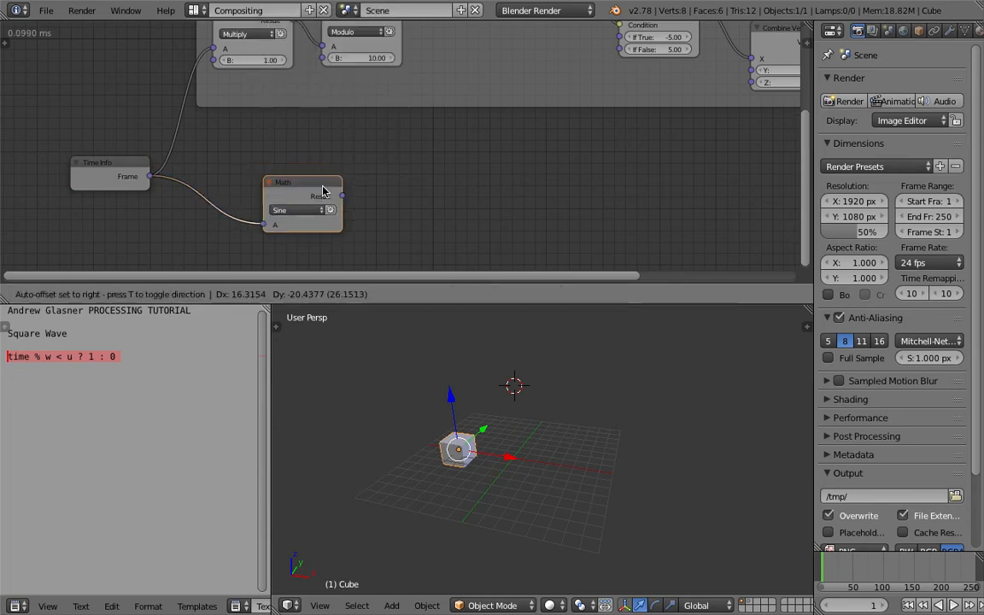
Step: Sketch a sine wave, an arrow and a square wave above the Sine node, and save the file
middle_click_drag(408, 198, 400, 195)
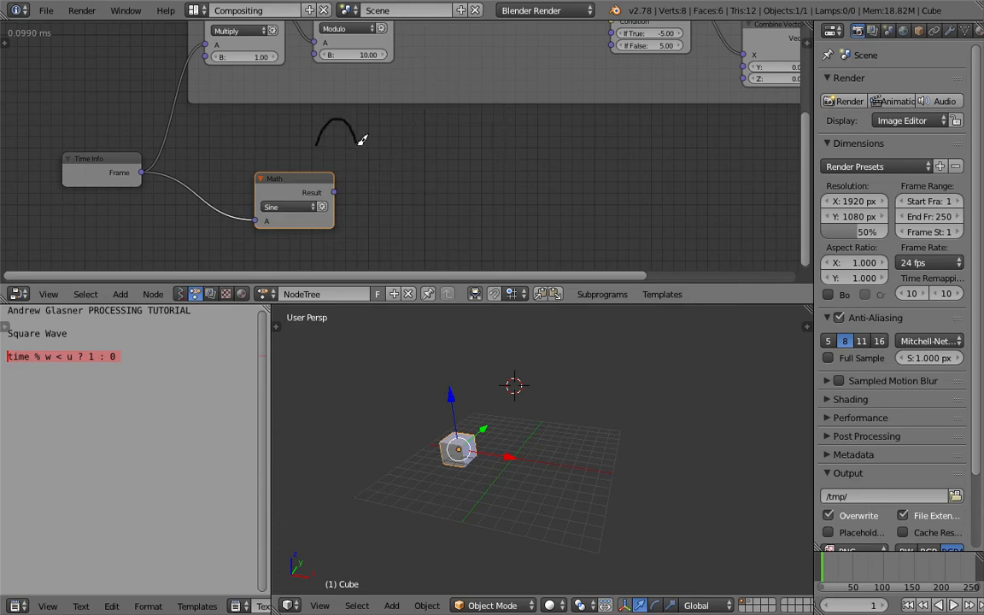
left_click_drag(419, 119, 457, 155)
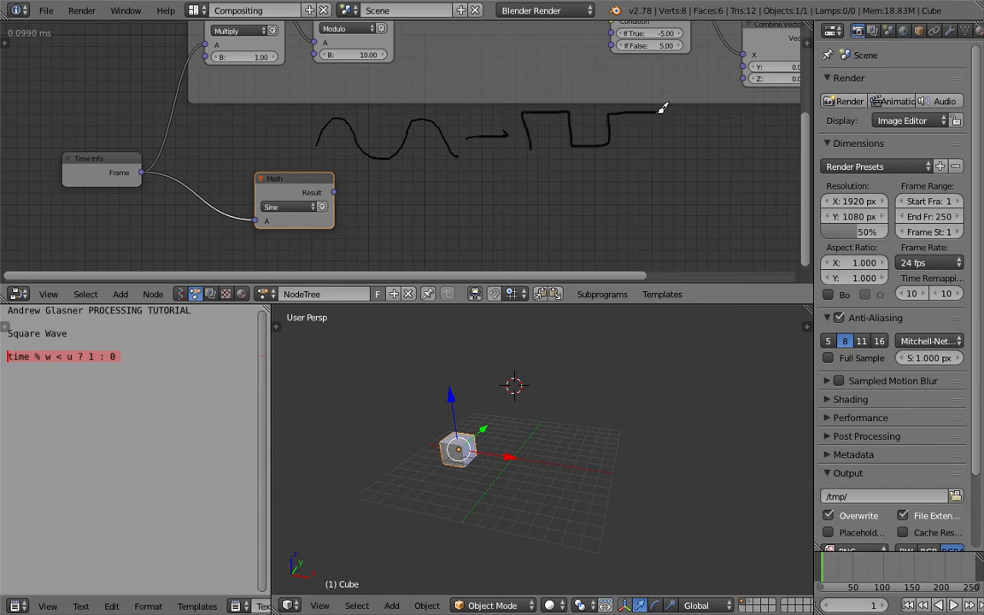
key("ctrl+s")
left_click(531, 169)
Step: Move the Sine node closer to Time Info and add a Debug node to its right
middle_click_drag(313, 174, 296, 166)
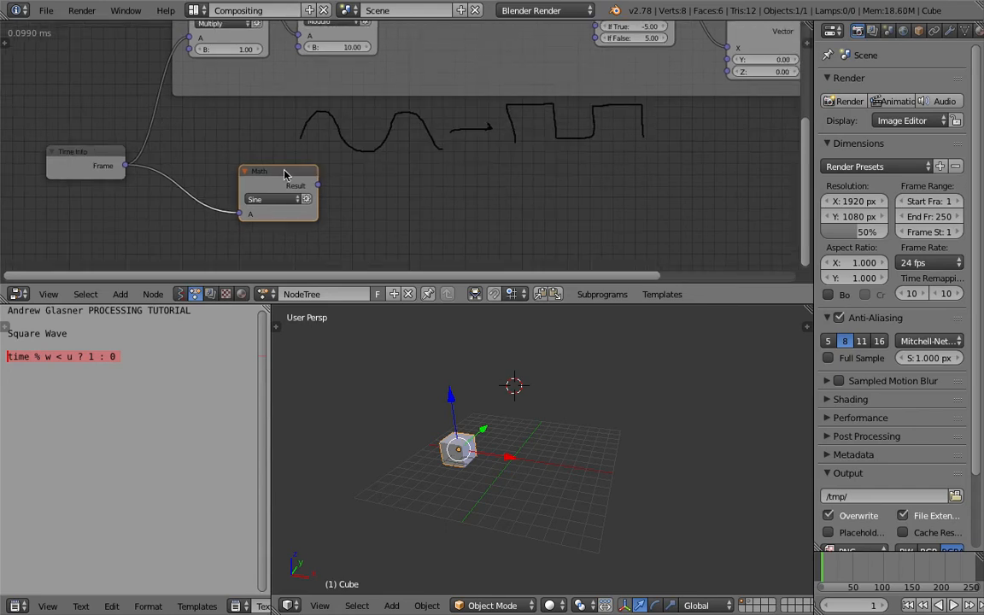
left_click_drag(284, 174, 253, 180)
key("shift+a")
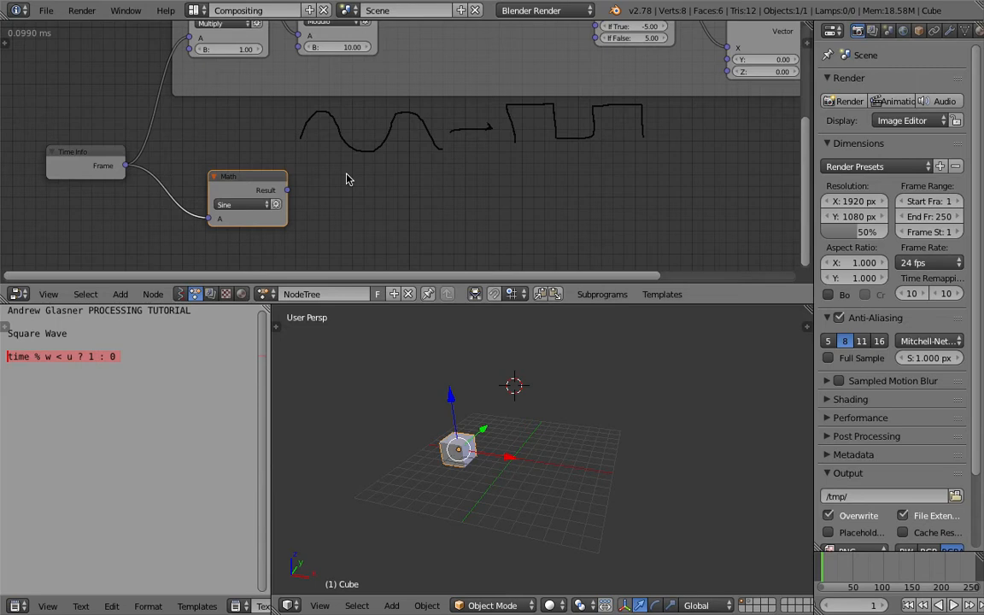
key("shift+a")
left_click(353, 184)
type("debug")
key("Down")
key("Down")
key("Down")
key("Return")
left_click(355, 184)
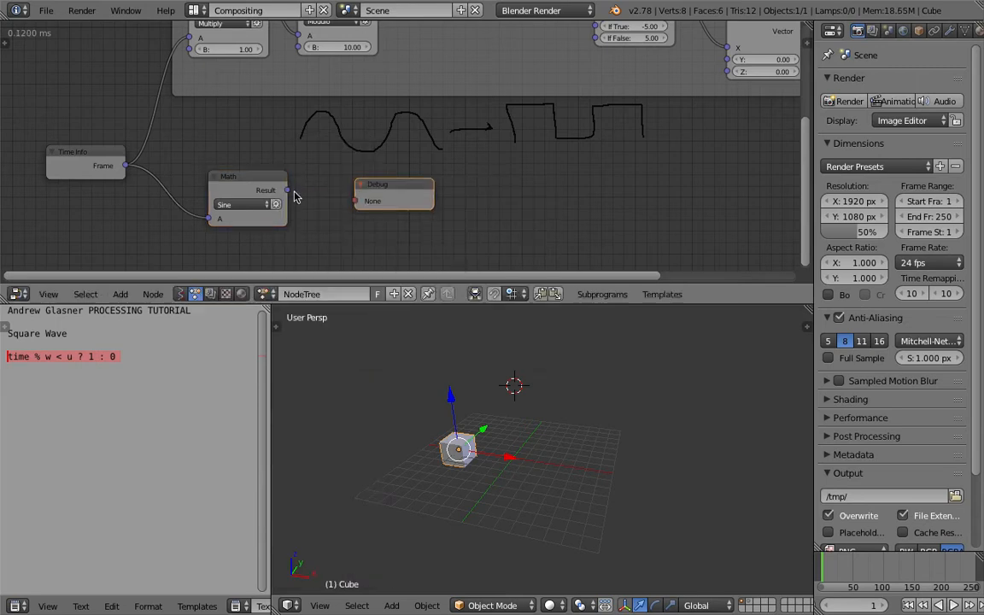
Step: Connect the Sine node's Result to the new Debug node, save, and step through frames to check the values
left_click_drag(287, 189, 354, 200)
key("ctrl+s")
left_click(450, 218)
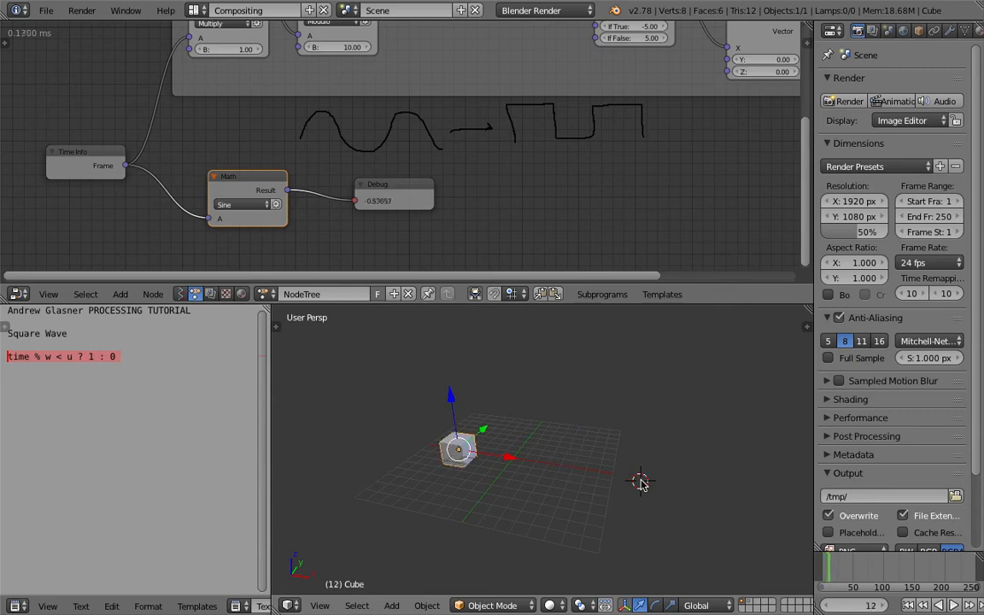
key("ctrl+s")
left_click(640, 480)
Step: Rearrange the Sine node and its Debug node beneath the sketched waves, and save the file
middle_click_drag(362, 211, 381, 195)
left_click_drag(299, 180, 282, 202)
left_click_drag(389, 183, 397, 160)
key("ctrl+s")
left_click(405, 157)
scroll(311, 195, "down", 1)
left_click_drag(274, 188, 269, 167)
Step: Add another Math node below the Sine node's Debug node
key("shift+a")
left_click(352, 198)
type("math")
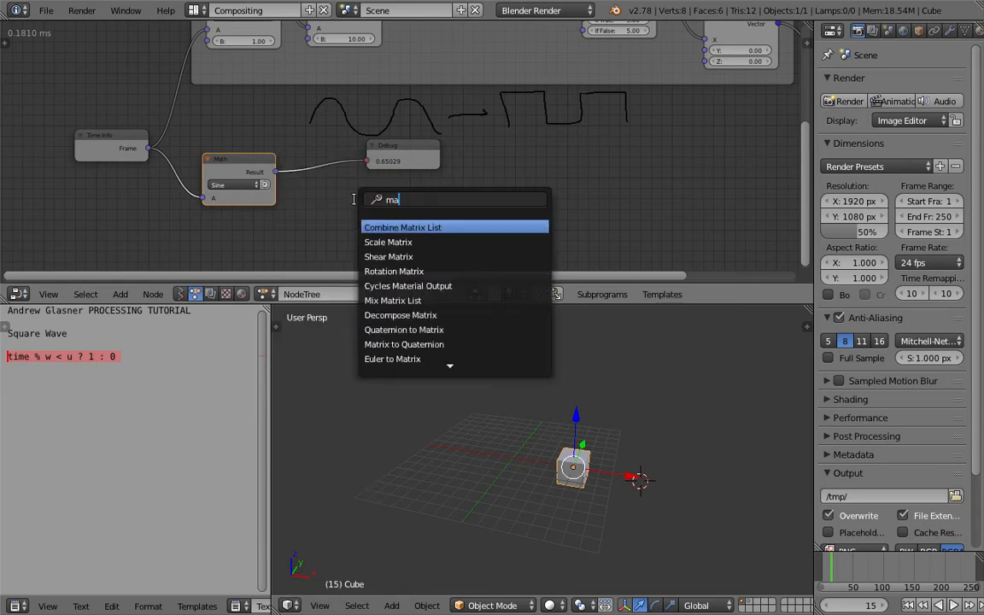
key("Down")
key("Down")
key("Down")
key("Return")
middle_click_drag(356, 200, 366, 106)
scroll(366, 106, "up", 3)
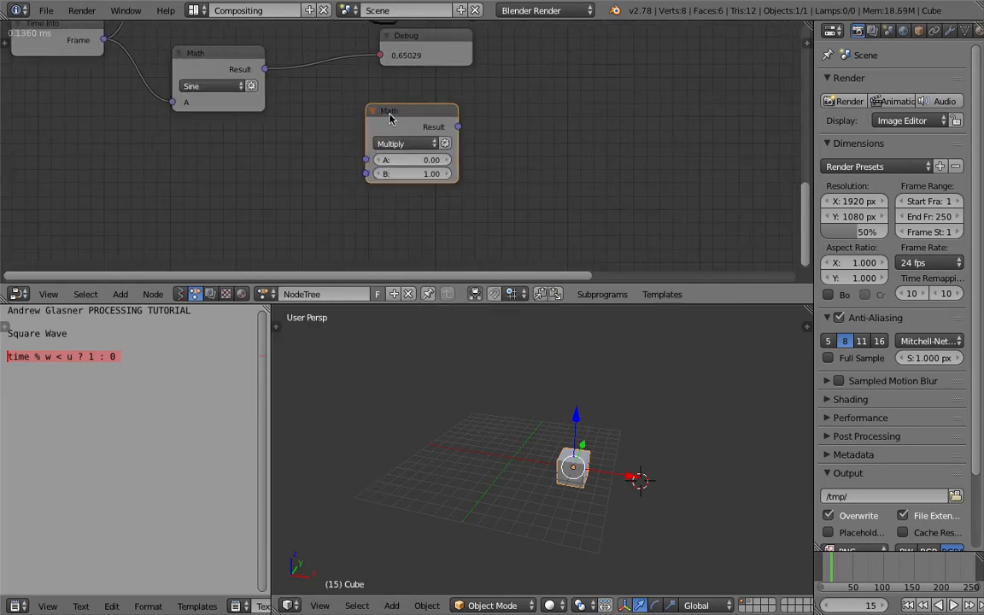
Step: Review the new Math node's operation choices and the sketched square wave, and save the file
left_click(402, 142)
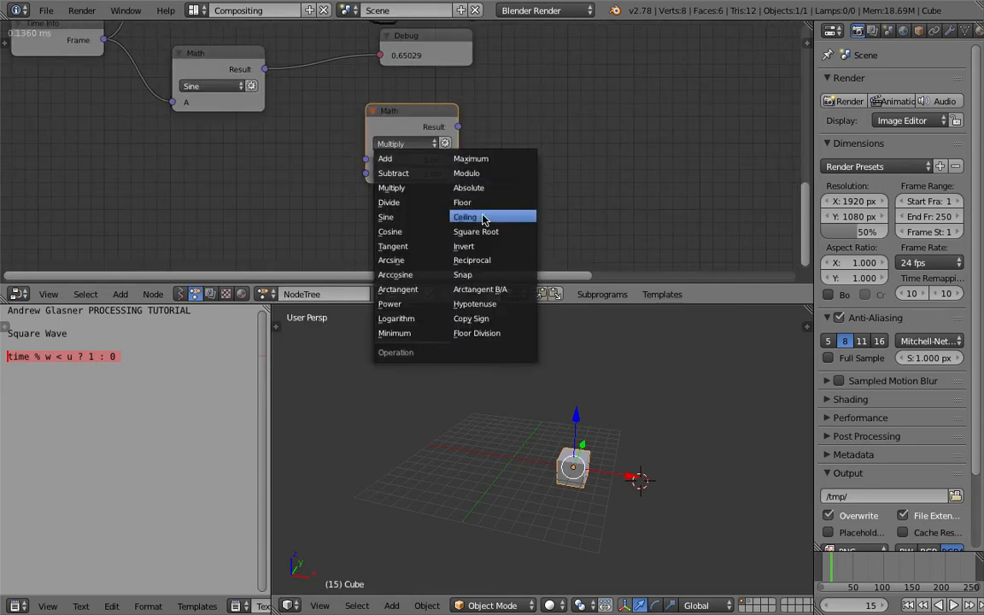
scroll(531, 95, "down", 3)
middle_click_drag(531, 95, 506, 148)
scroll(479, 128, "up", 2)
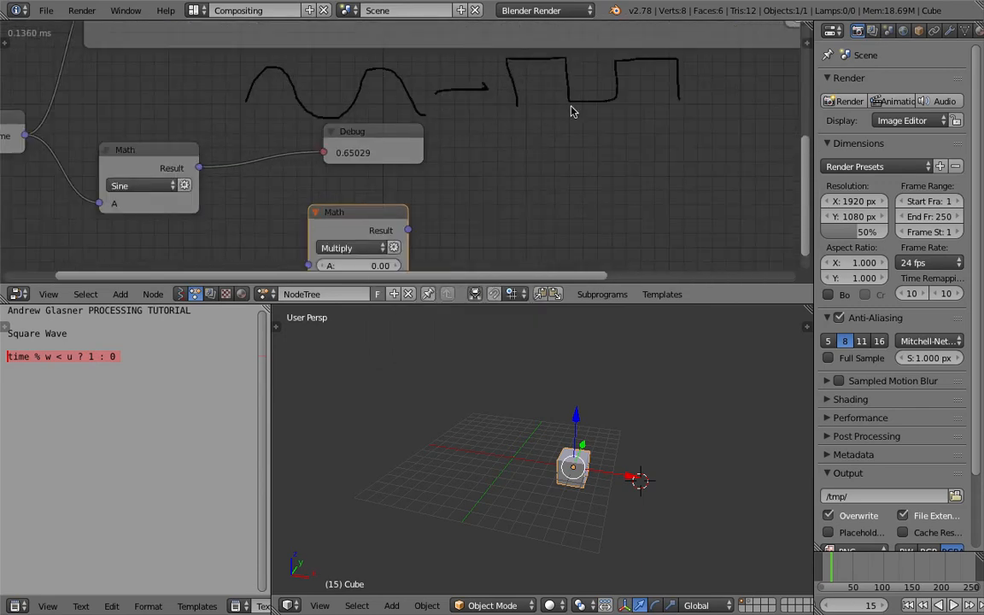
scroll(632, 81, "down", 1)
middle_click_drag(543, 154, 547, 142)
key("ctrl+s")
left_click(545, 143)
Step: Set the new Math node's operation to Floor, move it slightly left, and save the file
scroll(487, 162, "down", 3)
middle_click_drag(466, 173, 352, 183)
scroll(352, 183, "down", 5)
scroll(450, 158, "up", 3)
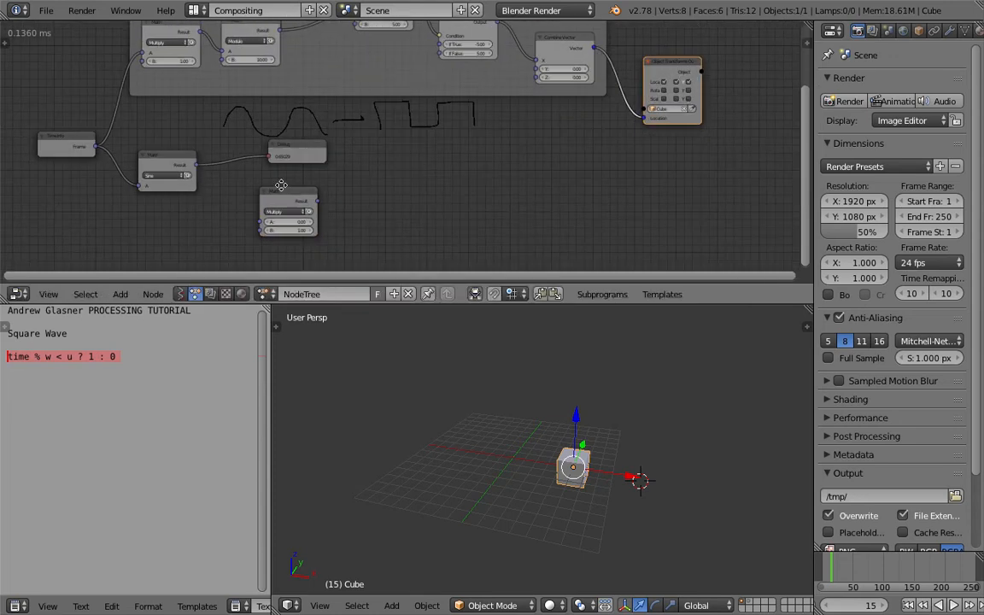
scroll(250, 156, "up", 1)
left_click(333, 202)
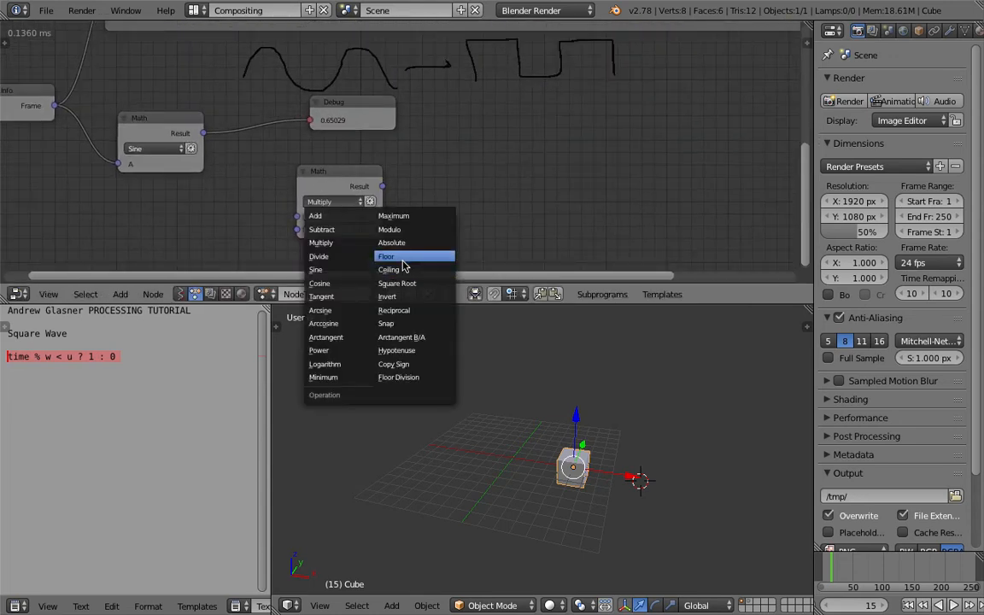
left_click(385, 257)
left_click_drag(336, 179, 309, 181)
key("ctrl+s")
left_click(309, 178)
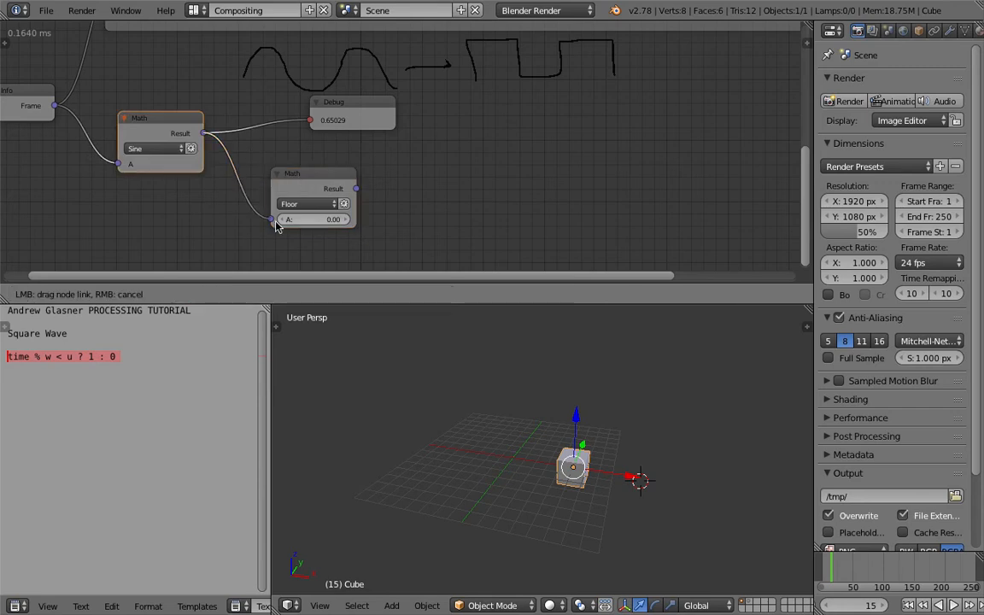
Step: Connect the Sine node's Result to the Floor node's A input and save the file
scroll(466, 147, "down", 4)
key("ctrl+s")
left_click(437, 226)
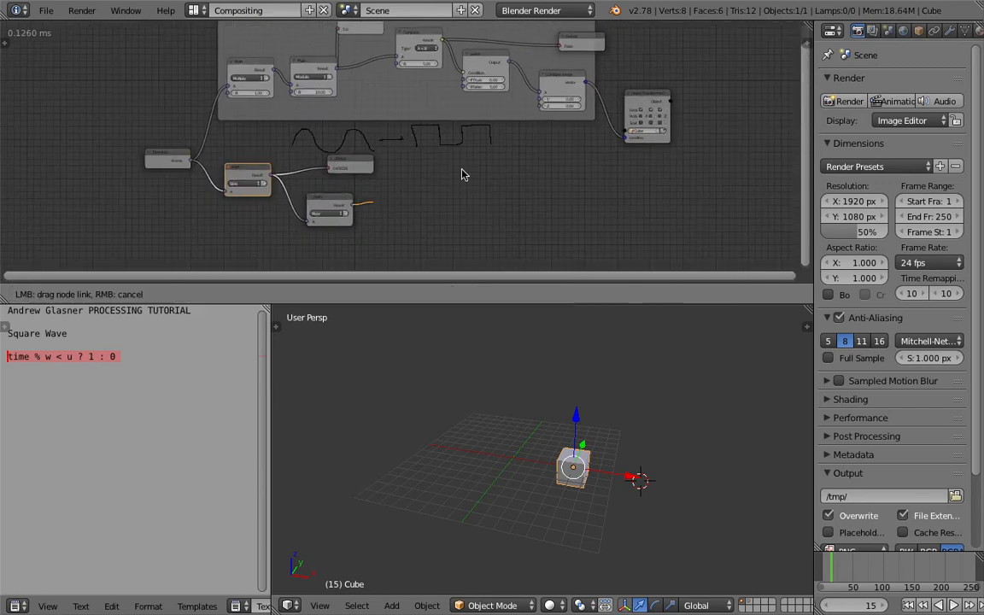
Step: Connect the Floor node's Result to Combine Vector's X and play the animation to watch the cube up close
left_click(578, 369)
key("alt+a")
middle_click_drag(578, 376, 576, 464)
scroll(607, 425, "up", 5)
scroll(626, 424, "up", 1)
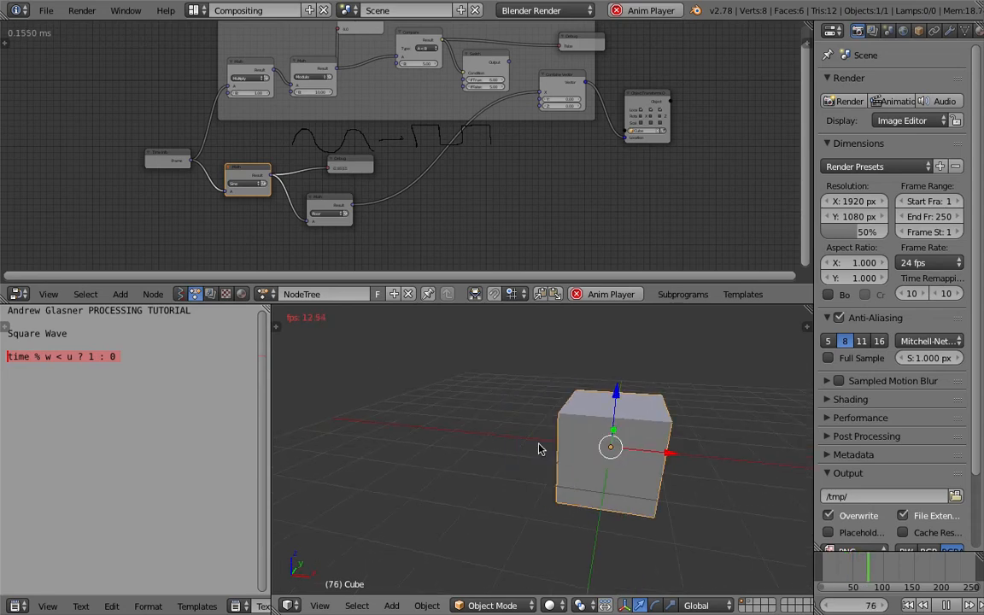
Step: Connect the Floor node's Result to the Debug node, reposition the Debug node slightly, and save the file
scroll(392, 198, "up", 4)
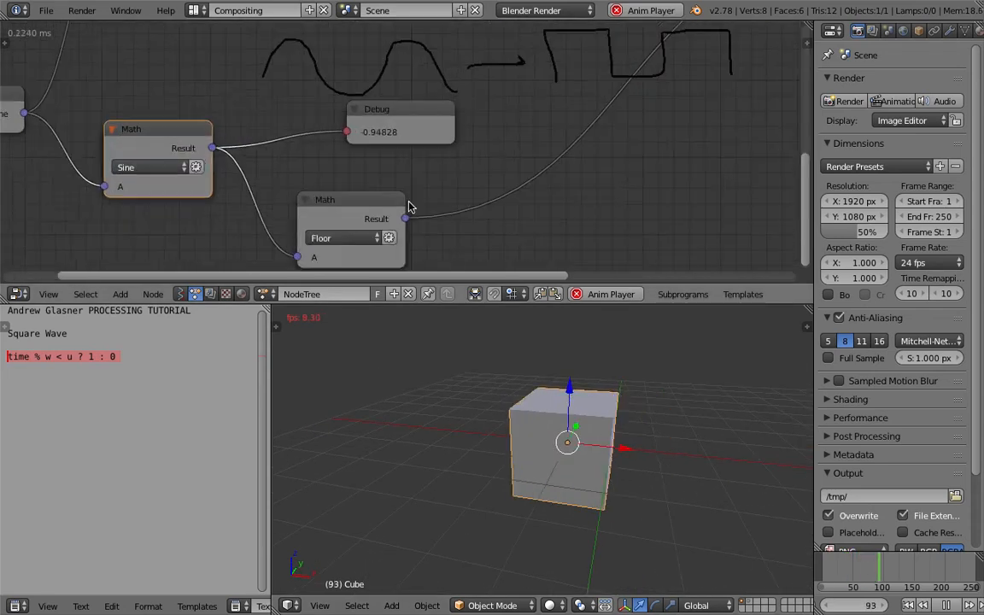
left_click_drag(407, 218, 348, 133)
left_click_drag(427, 125, 425, 143)
scroll(355, 131, "down", 3)
key("ctrl+s")
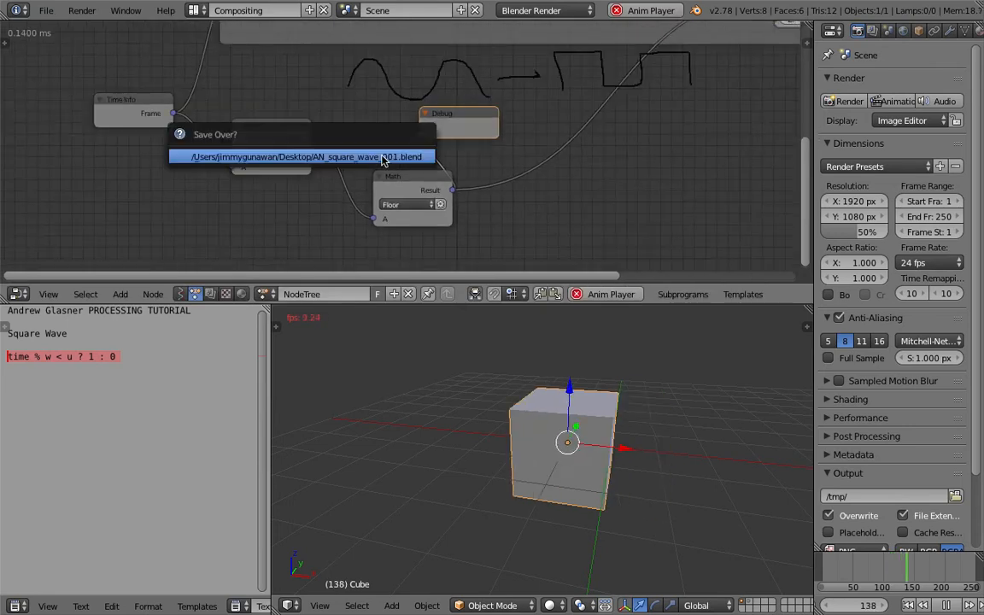
left_click(383, 158)
Step: Set the Floor Math node's operation to Ceiling, watch the cube's motion, and stop the animation
left_click(410, 205)
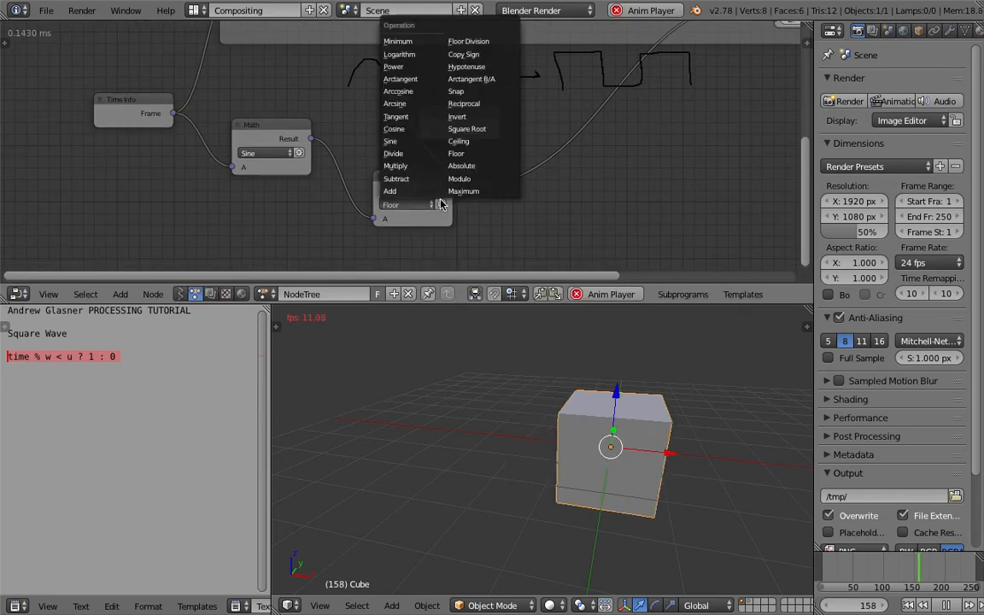
left_click(472, 142)
middle_click_drag(638, 443, 671, 447)
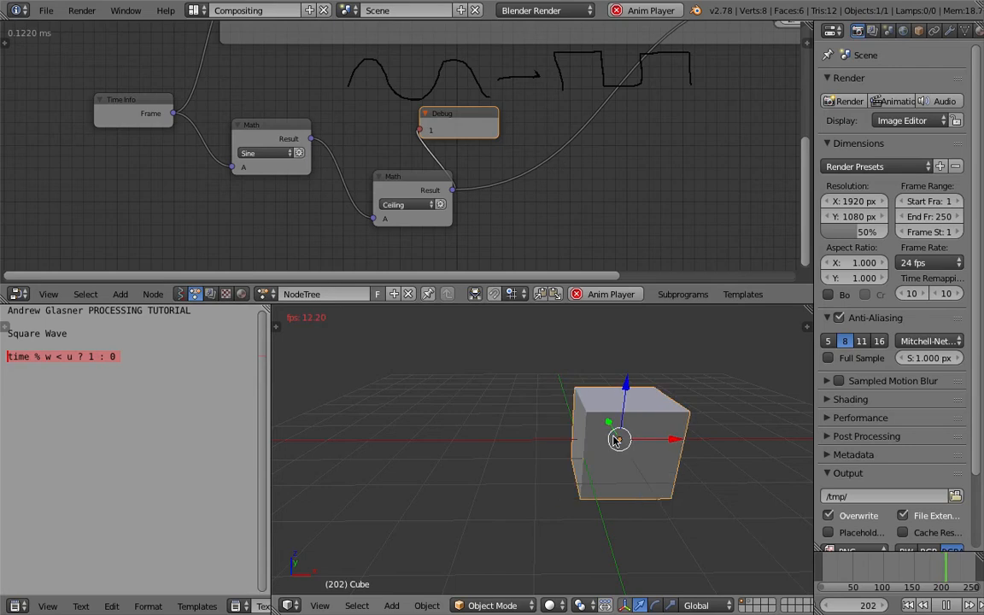
key("Escape")
scroll(499, 146, "down", 1)
middle_click_drag(499, 146, 340, 149)
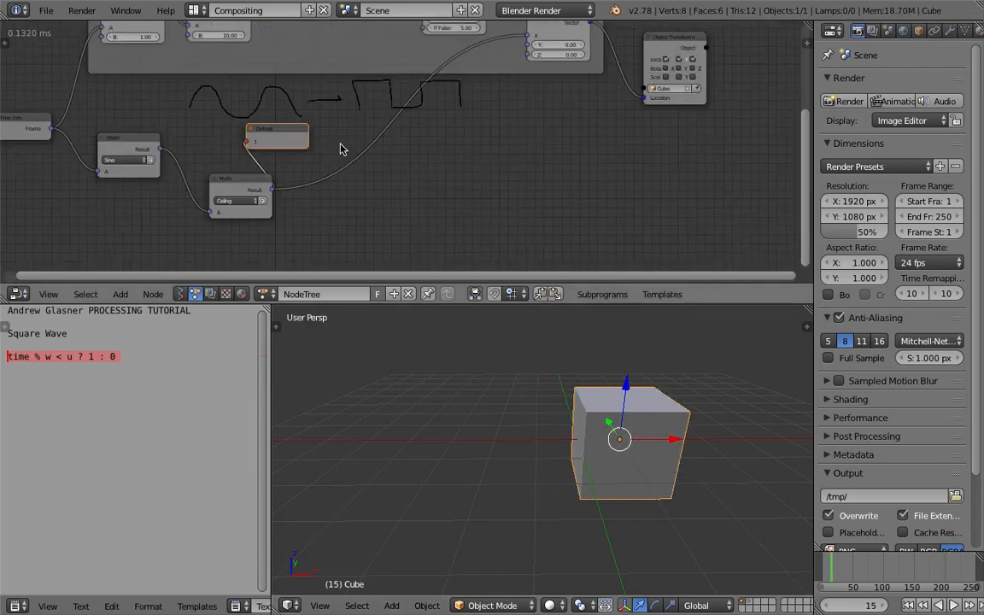
Step: Move the Debug node slightly right above the Ceiling node and save the file
left_click_drag(289, 130, 314, 132)
middle_click_drag(417, 154, 404, 155)
left_click_drag(315, 138, 330, 135)
middle_click_drag(422, 201, 432, 182)
key("ctrl+s")
left_click(422, 184)
Step: Add a Map Range node to the right of the Ceiling node and save the file
middle_click_drag(370, 184, 382, 178)
key("ctrl+a")
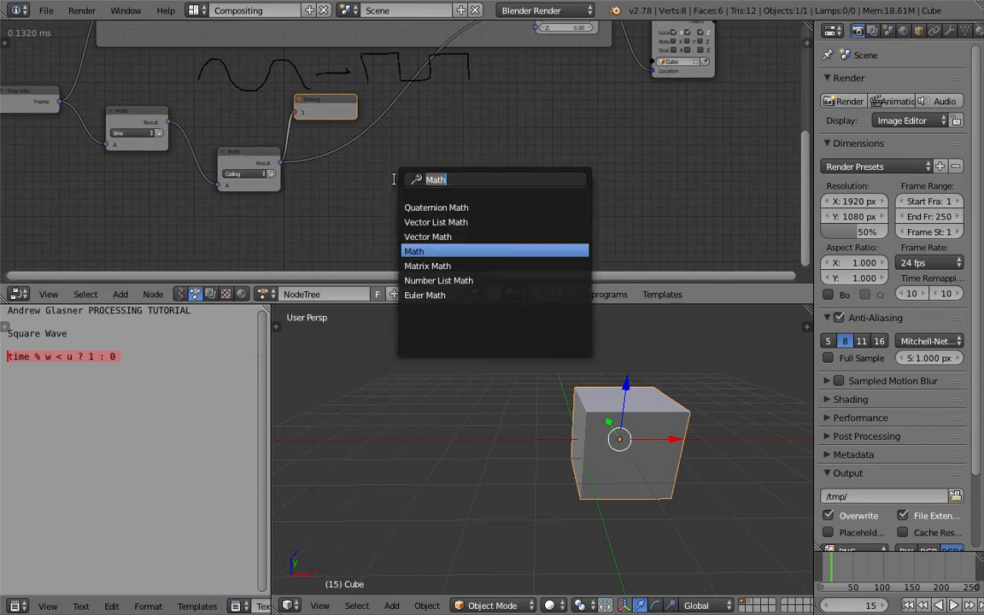
type("map")
key("Down")
key("Return")
left_click(411, 146)
key("ctrl+s")
left_click(412, 145)
Step: Connect the Ceiling node's Result to Map Range's Value input and save the file
left_click_drag(280, 162, 414, 190)
scroll(390, 136, "up", 2)
key("ctrl+s")
left_click(351, 125)
Step: Set Map Range's Output Min to -5 and Output Max to 5
middle_click_drag(480, 226, 479, 213)
left_click(424, 221)
key("Return")
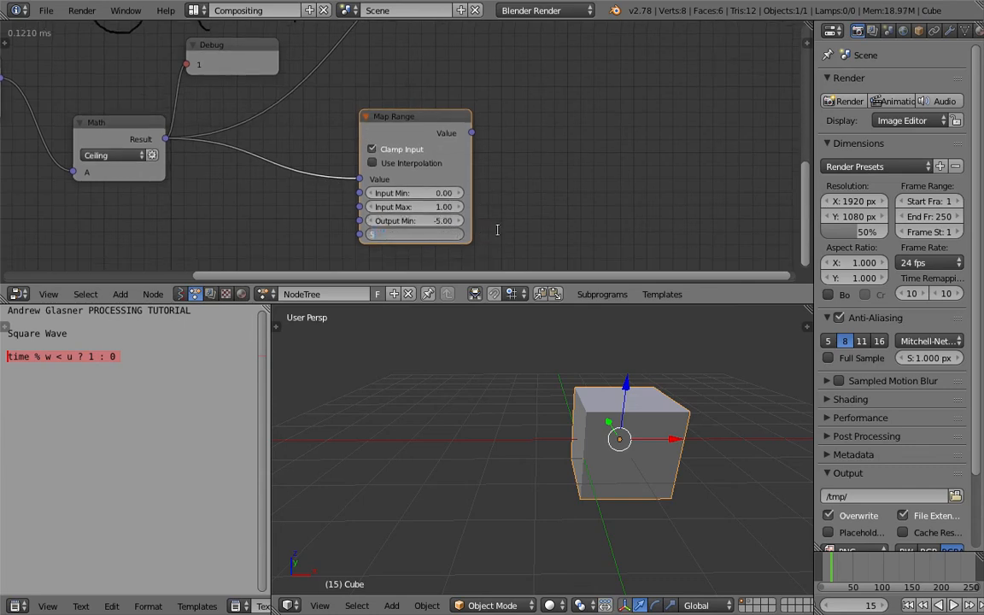
Step: Connect Map Range's Value output to Combine Vector's X and play the animation
scroll(529, 93, "down", 1)
middle_click_drag(530, 93, 478, 196)
left_click_drag(424, 228, 477, 47)
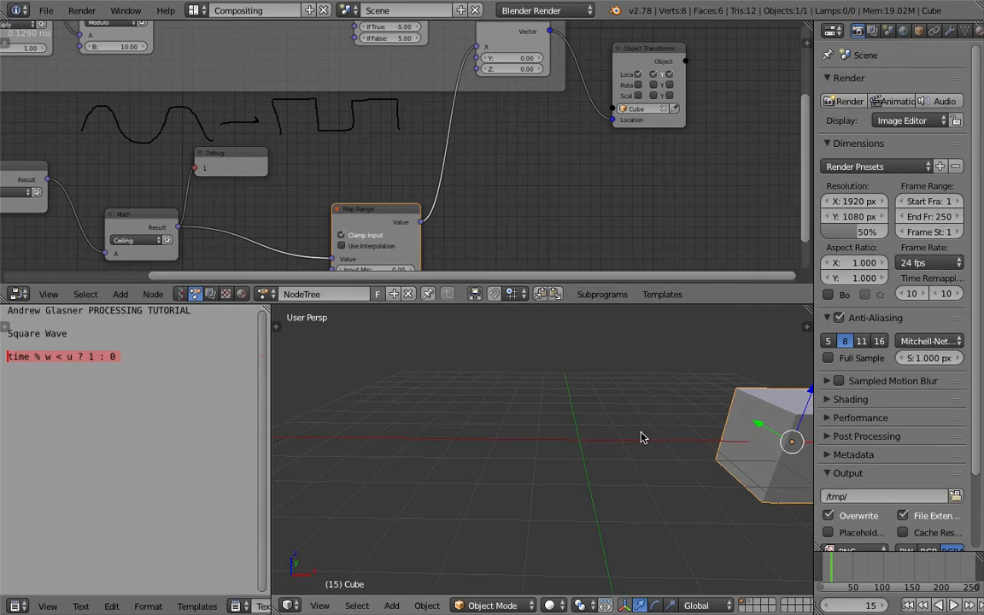
key("alt+a")
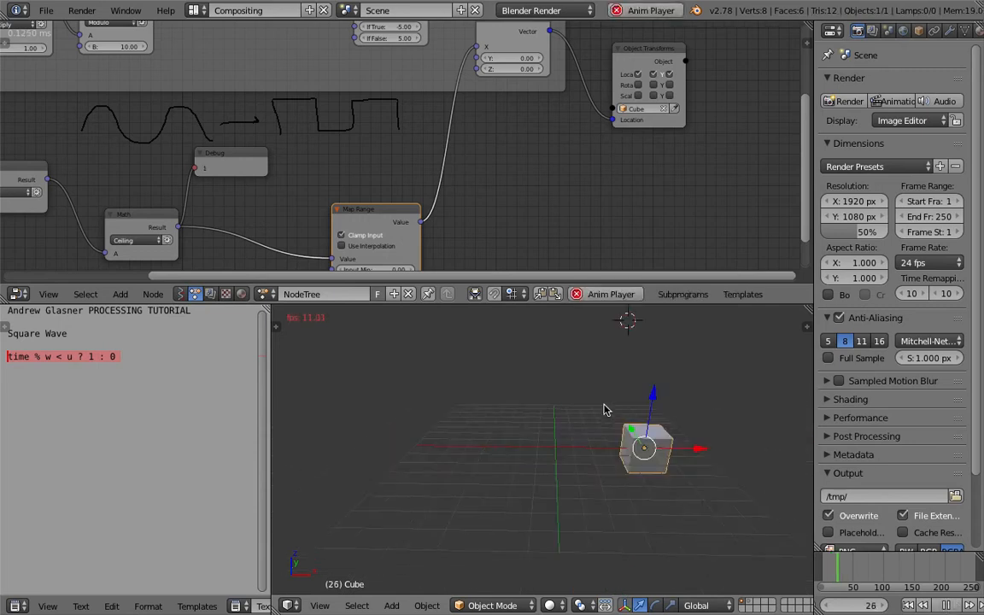
scroll(477, 141, "down", 1)
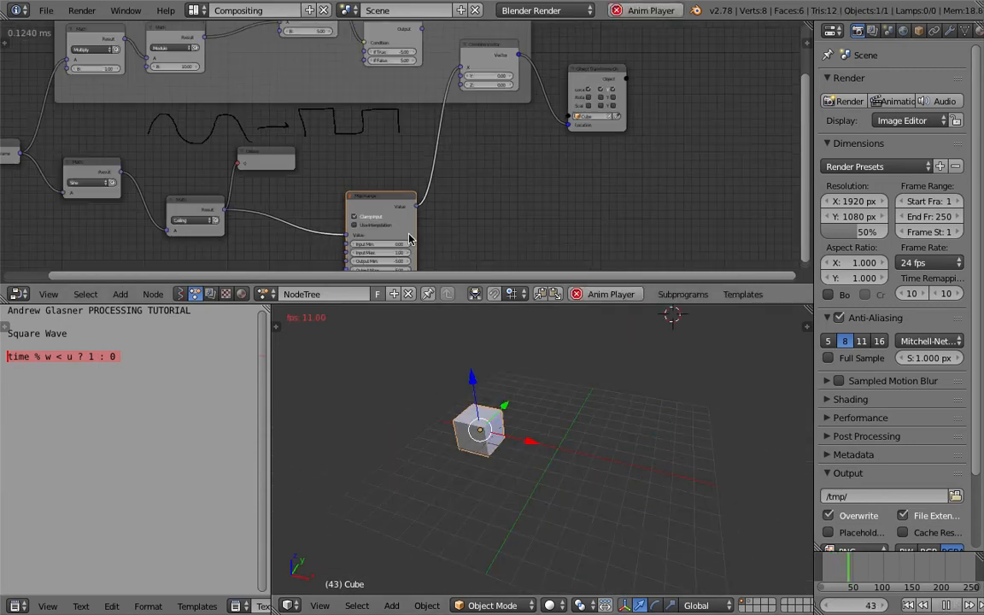
Step: Move the Map Range and Sine nodes closer to the Ceiling node and stop the animation
left_click_drag(354, 205, 243, 151)
middle_click_drag(256, 160, 415, 180)
left_click_drag(258, 185, 275, 204)
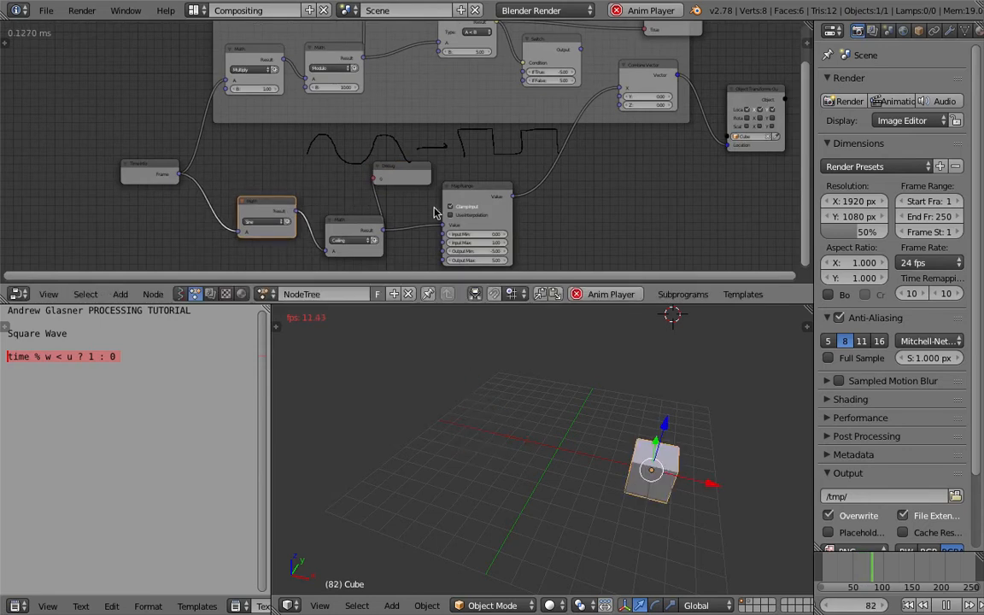
left_click(946, 605)
Step: Shift the Compare node and the Debug node attached to its Result slightly up and left inside the frame
middle_click_drag(519, 212, 476, 196)
scroll(480, 218, "down", 1)
scroll(475, 196, "down", 1)
left_click_drag(426, 185, 432, 190)
middle_click_drag(428, 136, 425, 205)
scroll(427, 175, "up", 1)
left_click_drag(424, 54, 404, 38)
left_click_drag(640, 84, 589, 58)
scroll(410, 120, "up", 1)
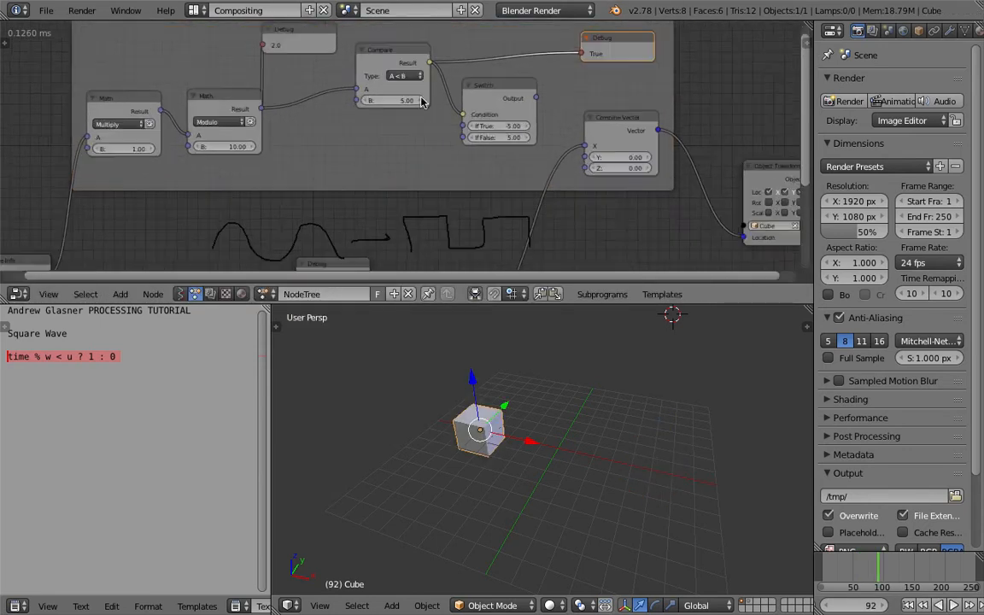
middle_click_drag(423, 101, 420, 118)
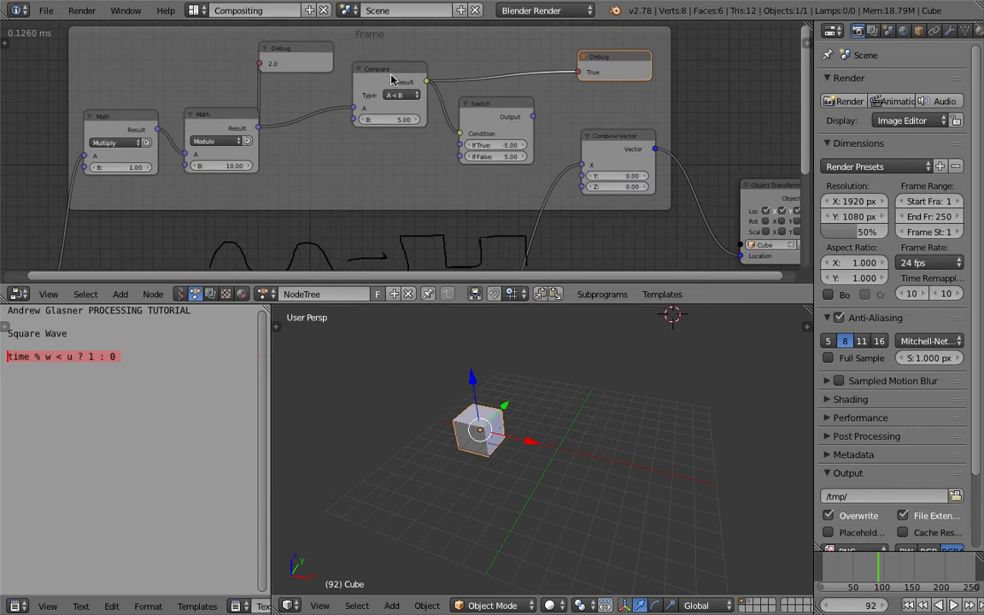
Step: Nudge the Compare node slightly right and enter 5 as its B value
scroll(395, 81, "up", 2)
left_click_drag(376, 76, 383, 77)
scroll(411, 144, "down", 1)
mouse_move(393, 144)
left_mouse_down()
mouse_move(367, 144)
mouse_move(403, 144)
left_mouse_up()
left_click(393, 147)
type("5")
key("Return")
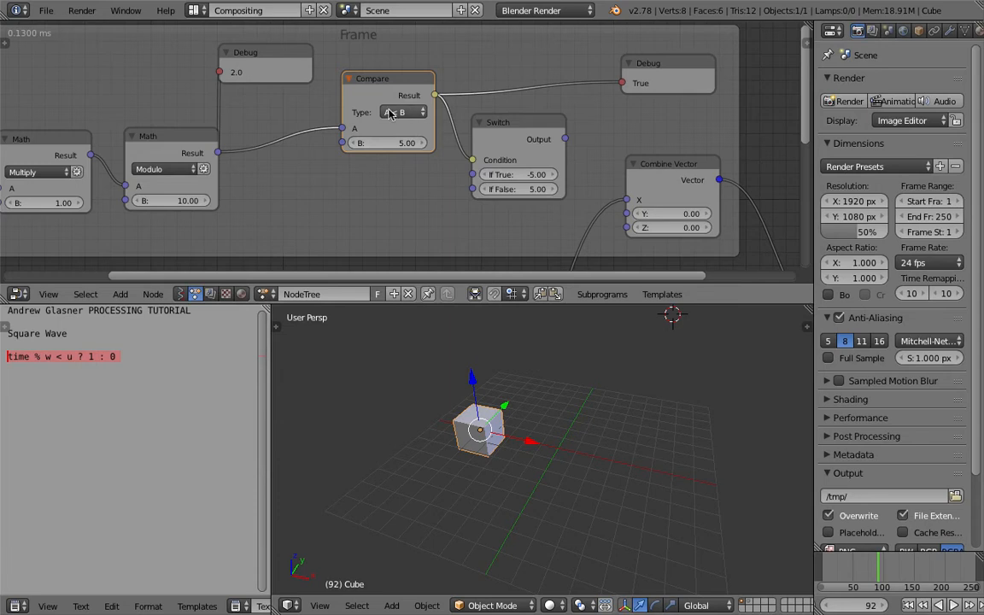
Step: Sketch a pulse wave with four narrow peaks beside the frame, with a downward arrow labelled HOLD
scroll(417, 158, "down", 2)
middle_click_drag(678, 153, 547, 125)
key("d")
left_click_drag(539, 107, 552, 108)
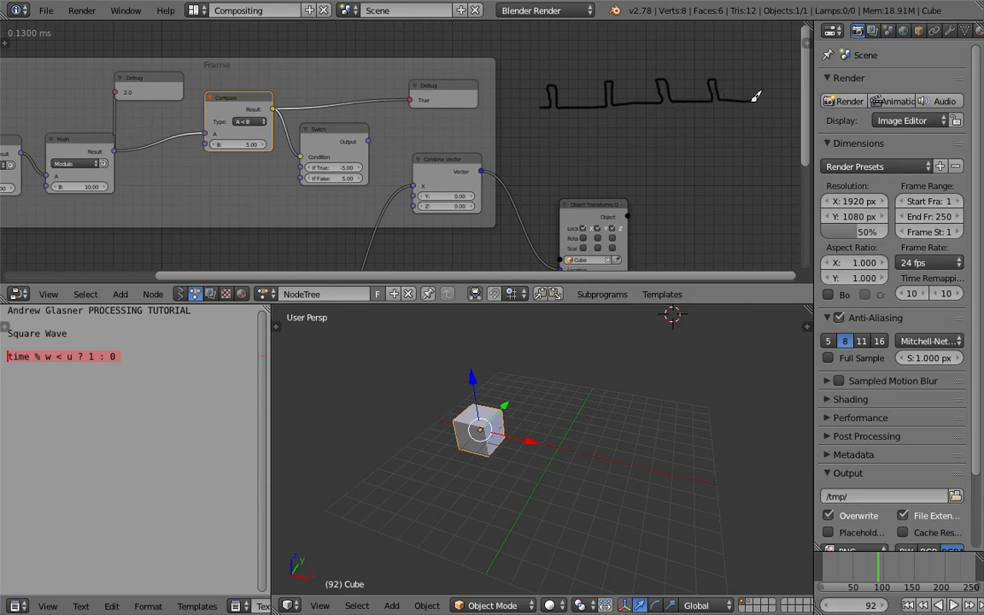
scroll(674, 101, "up", 4)
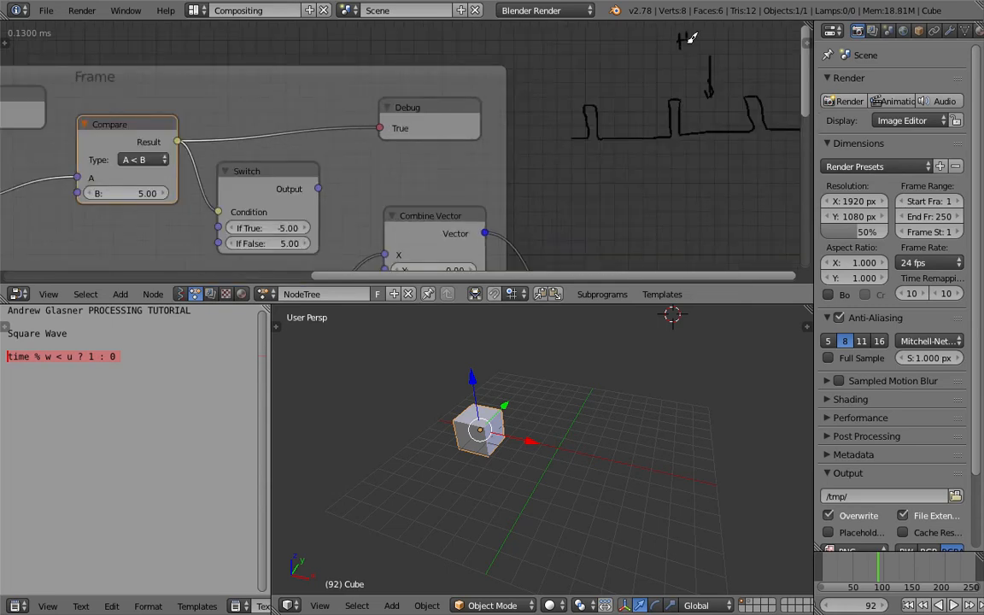
middle_click_drag(679, 155, 515, 152)
scroll(600, 111, "down", 1)
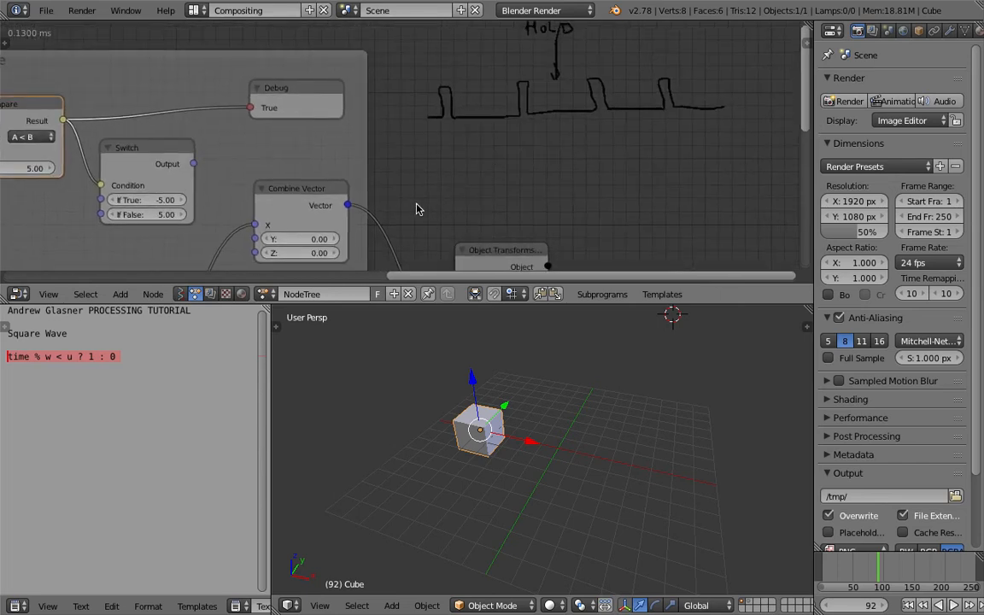
Step: Sketch an irregular wave below the pulse wave and draw an arrow pointing to the pulse wave's last section
left_click_drag(409, 200, 456, 194)
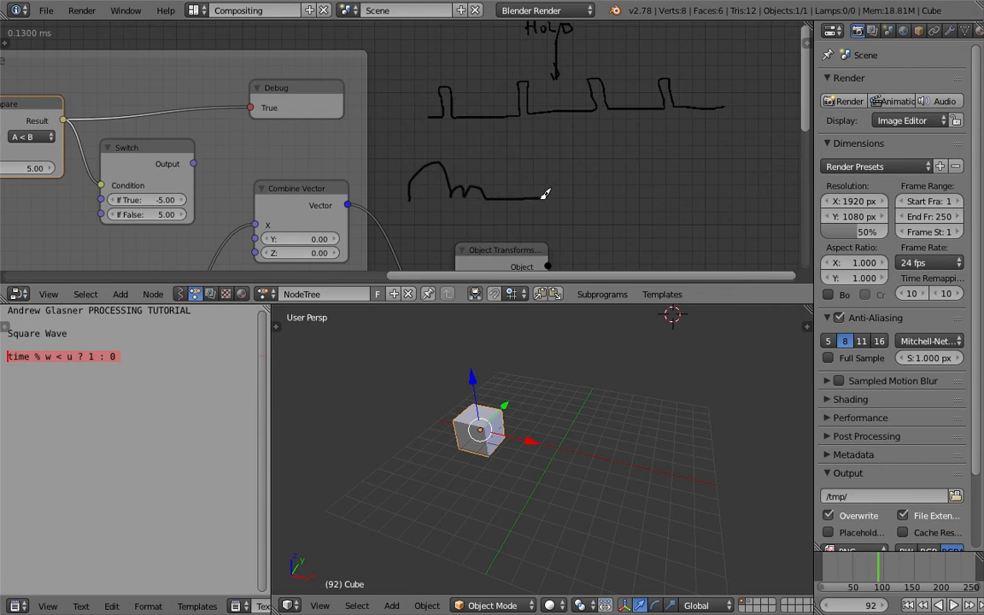
mouse_move(546, 195)
left_mouse_down()
mouse_move(716, 173)
mouse_move(776, 180)
left_mouse_up()
mouse_move(501, 104)
middle_mouse_down()
mouse_move(504, 135)
mouse_move(488, 158)
middle_mouse_up()
left_click_drag(648, 68, 630, 119)
scroll(616, 157, "down", 2)
middle_click_drag(511, 193, 542, 157)
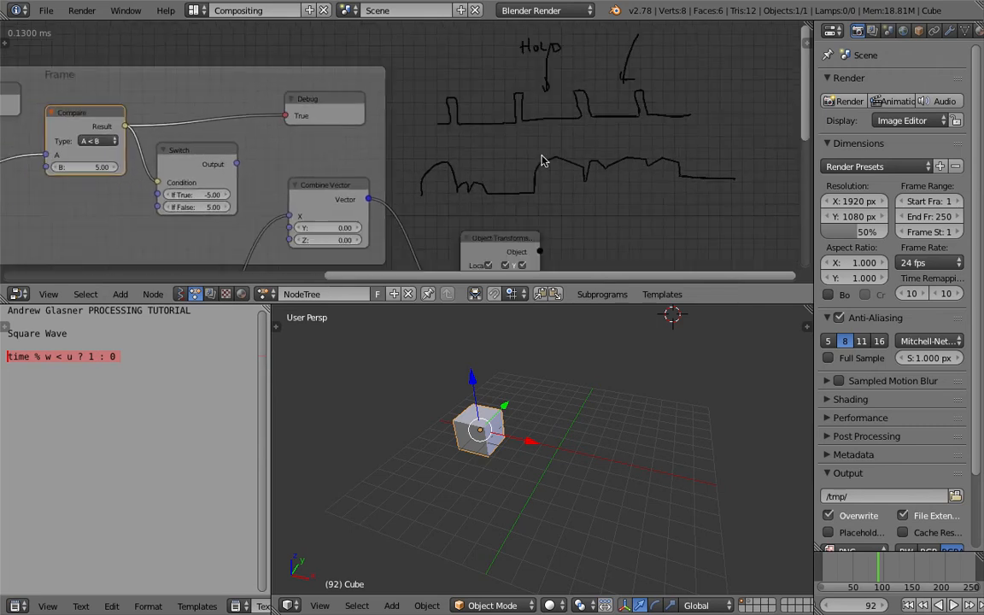
Step: Spread out the Sine, Ceiling, Map Range and Debug nodes of the lower chain and save the file
middle_click_drag(473, 188, 523, 126)
scroll(467, 174, "down", 1)
middle_click_drag(428, 157, 459, 131)
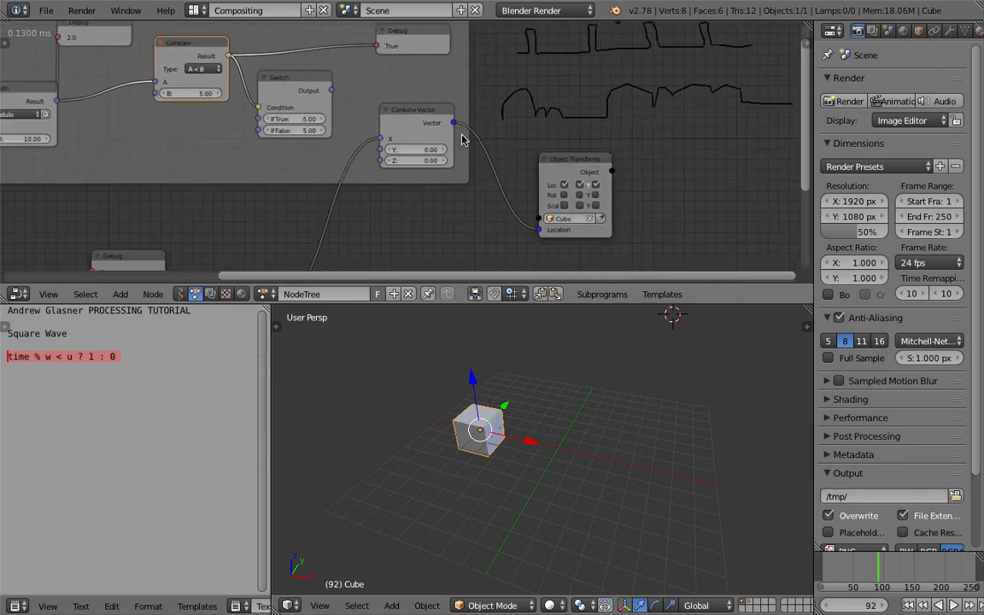
middle_click_drag(409, 162, 452, 121)
scroll(458, 162, "down", 1)
scroll(461, 130, "down", 1)
middle_click_drag(452, 170, 512, 92)
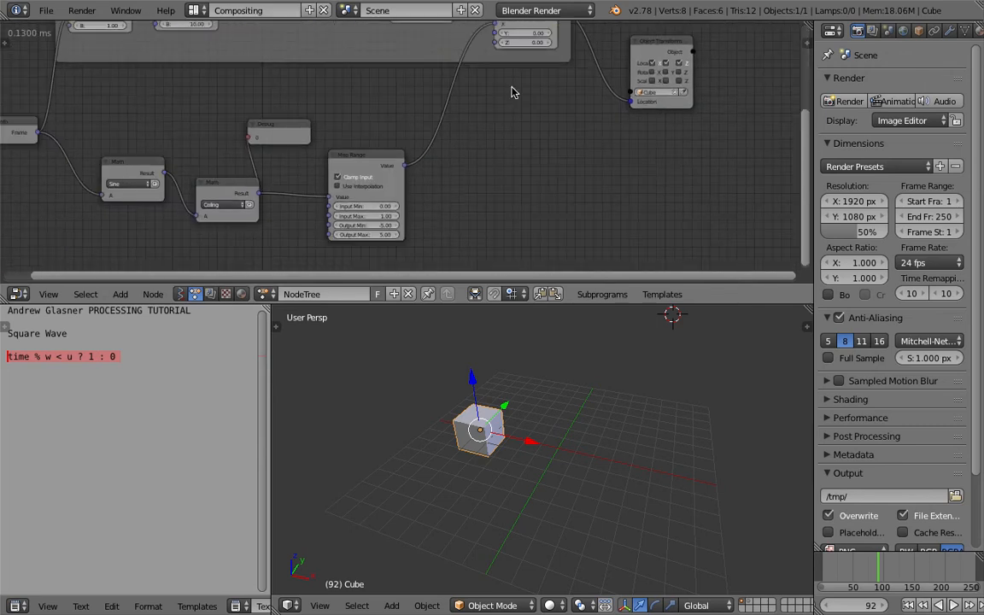
middle_click_drag(392, 144, 463, 121)
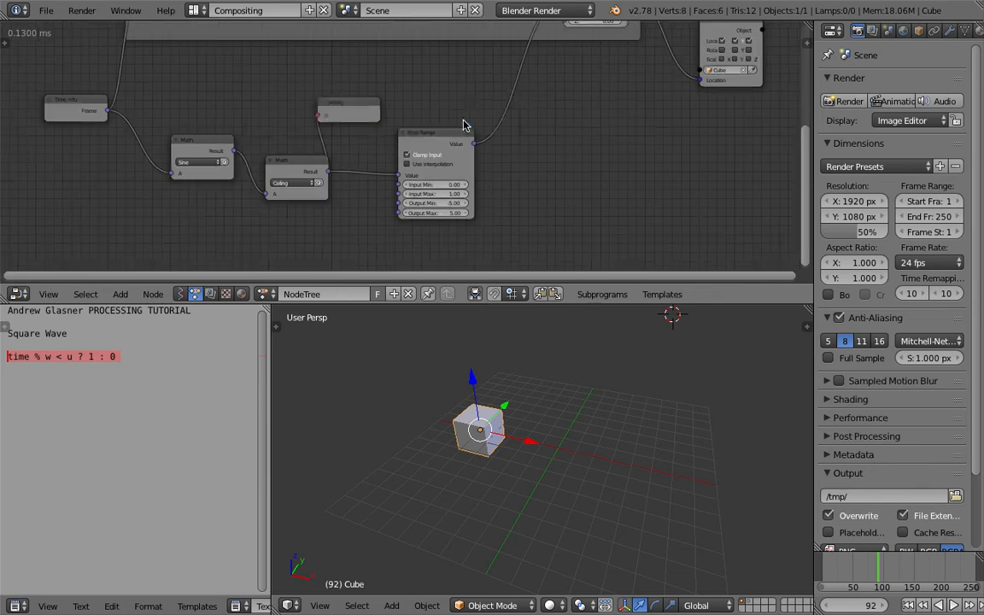
scroll(466, 123, "up", 1)
left_click_drag(413, 146, 442, 130)
left_click_drag(345, 100, 346, 72)
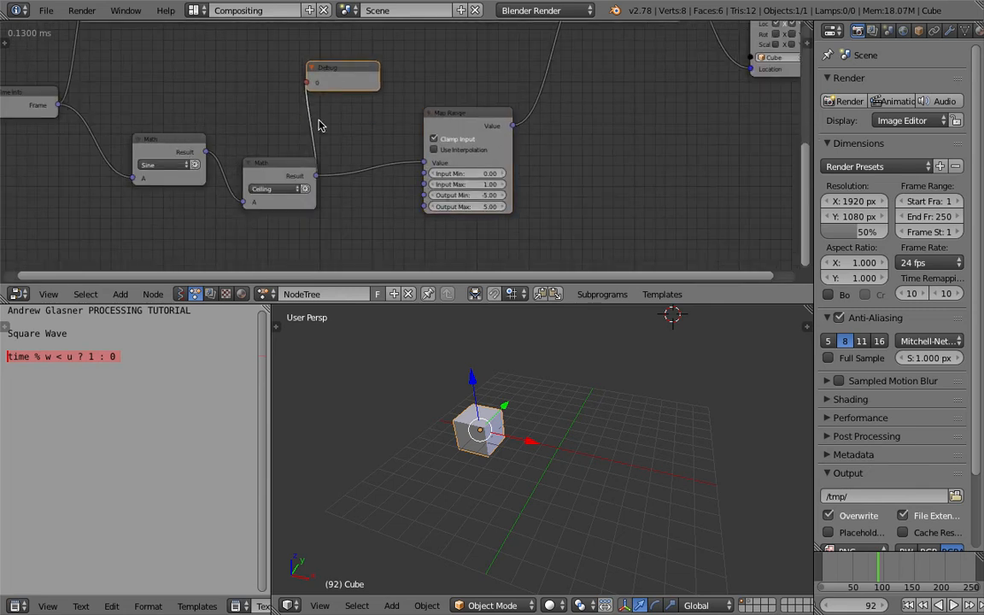
left_click_drag(175, 145, 146, 125)
left_click_drag(278, 172, 241, 146)
left_click_drag(331, 81, 346, 80)
key("ctrl+s")
left_click(346, 78)
Step: Play the animation briefly to check the cube's movement from the Sine and Ceiling chain, and stop it
middle_click_drag(349, 99, 390, 66)
middle_click_drag(500, 417, 552, 423)
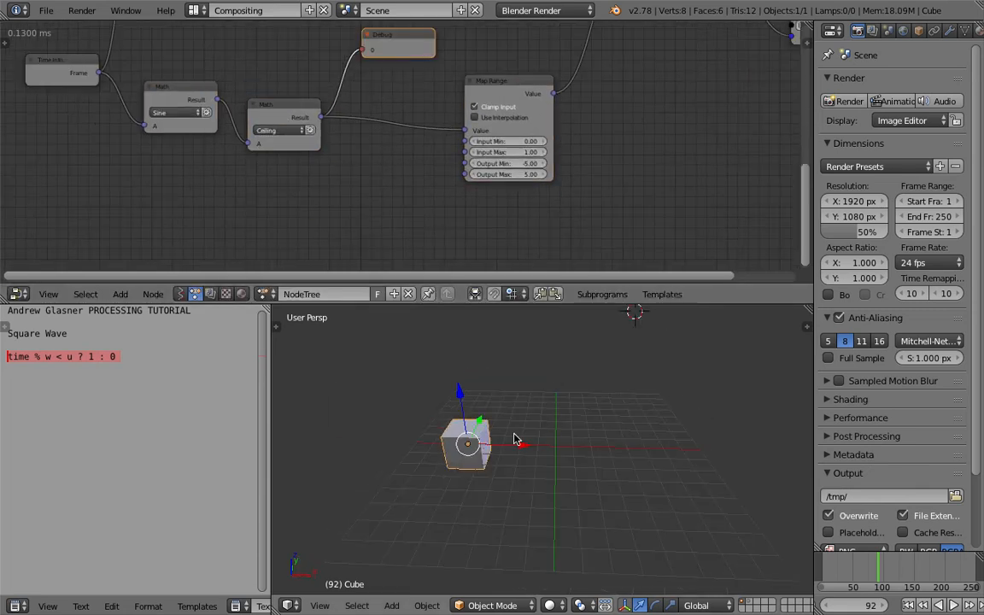
middle_click_drag(485, 418, 545, 406)
scroll(565, 163, "down", 1)
middle_click_drag(577, 177, 506, 194)
middle_click_drag(522, 459, 538, 477)
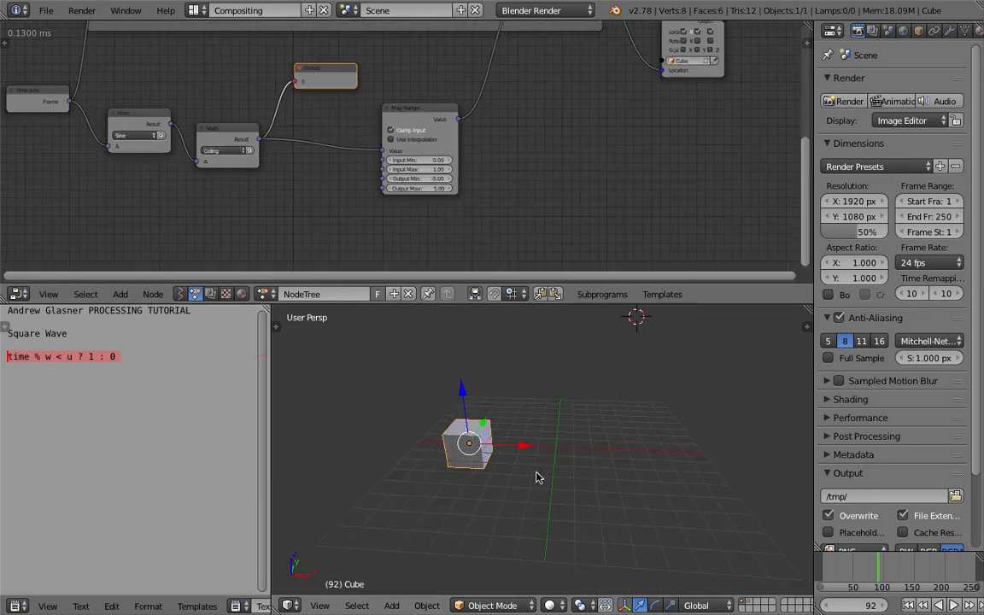
key("alt+a")
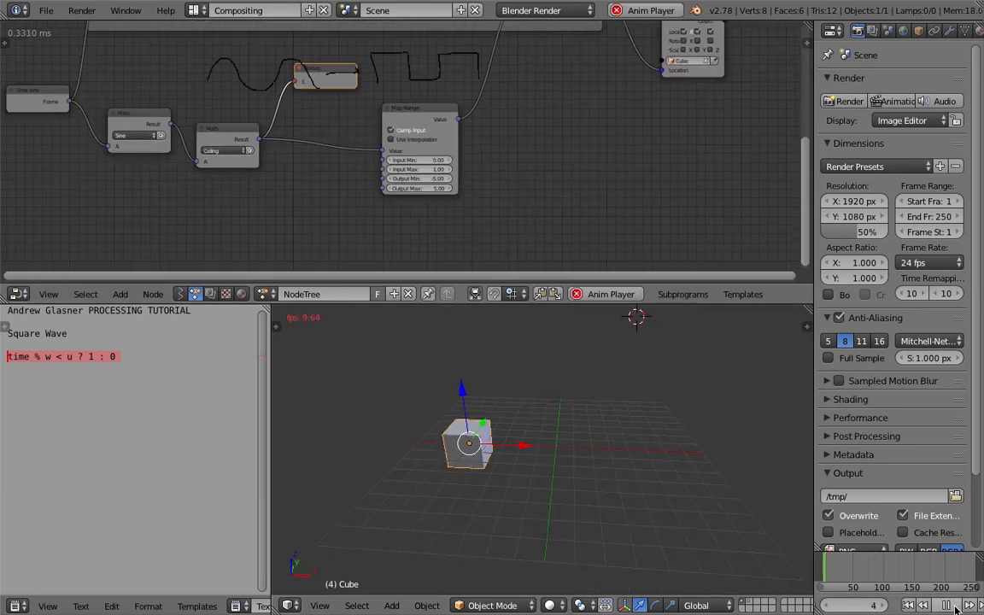
key("alt+a")
middle_click_drag(666, 417, 660, 431)
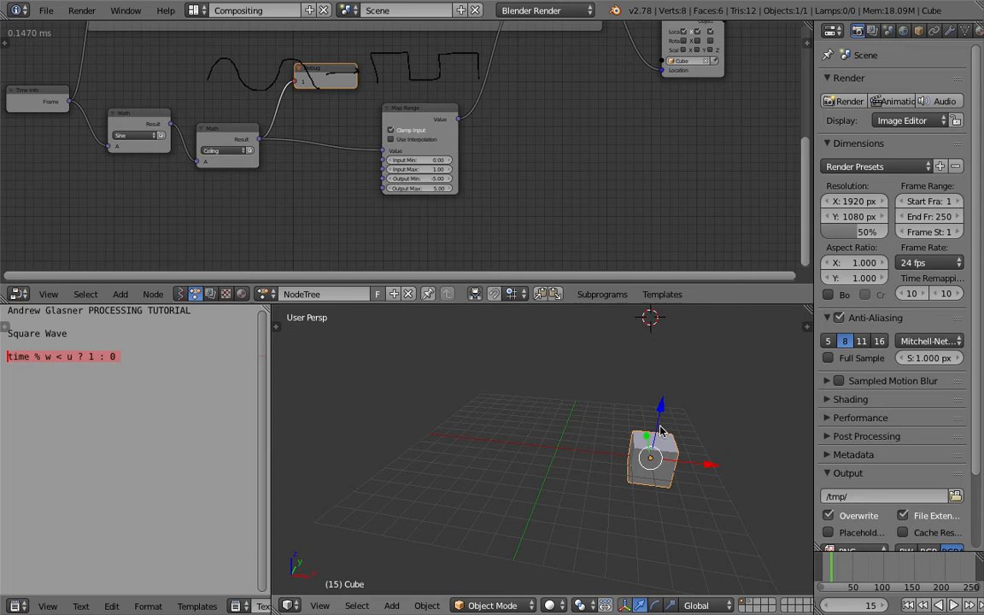
Step: Delete the Combine Vector and Object Transforms nodes and save the file
middle_click_drag(633, 87, 575, 158)
middle_click_drag(566, 79, 524, 110)
left_click_drag(474, 81, 467, 101)
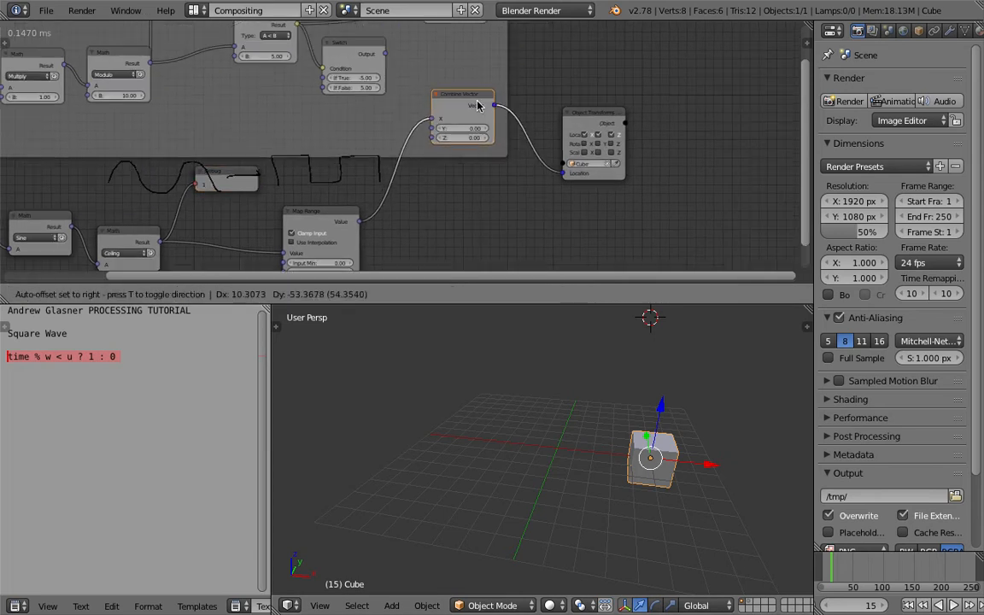
key("x")
left_click(570, 115)
key("x")
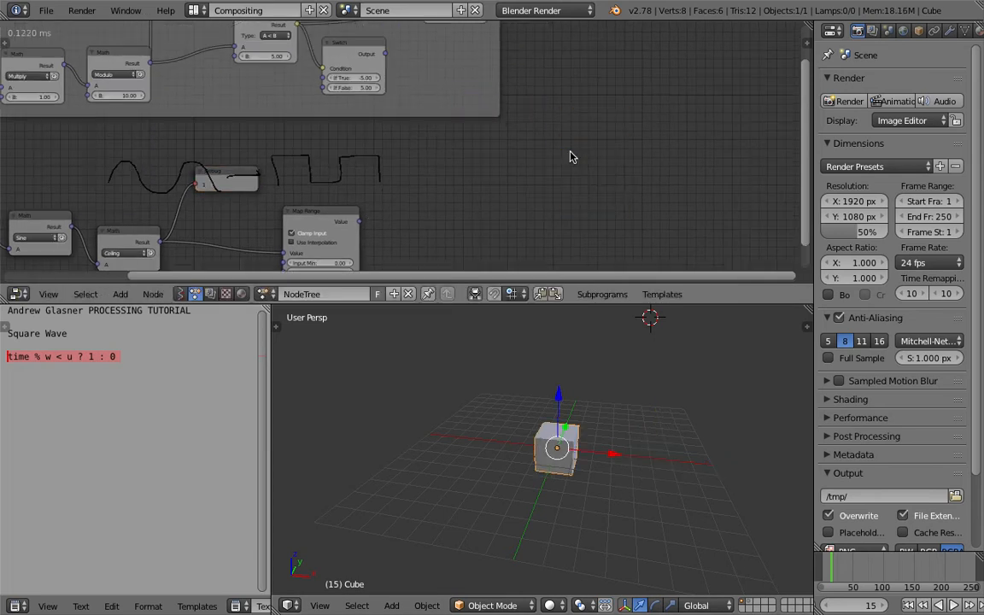
scroll(571, 154, "down", 1)
middle_click_drag(452, 208, 525, 157)
scroll(621, 469, "up", 2)
middle_click_drag(621, 469, 615, 446)
key("ctrl+s")
left_click(621, 445)
key("ctrl+s")
left_click(608, 422)
Step: Make the cube's material Shadeless and look through its remaining material settings
scroll(608, 427, "down", 1)
scroll(944, 37, "down", 2)
left_click(935, 32)
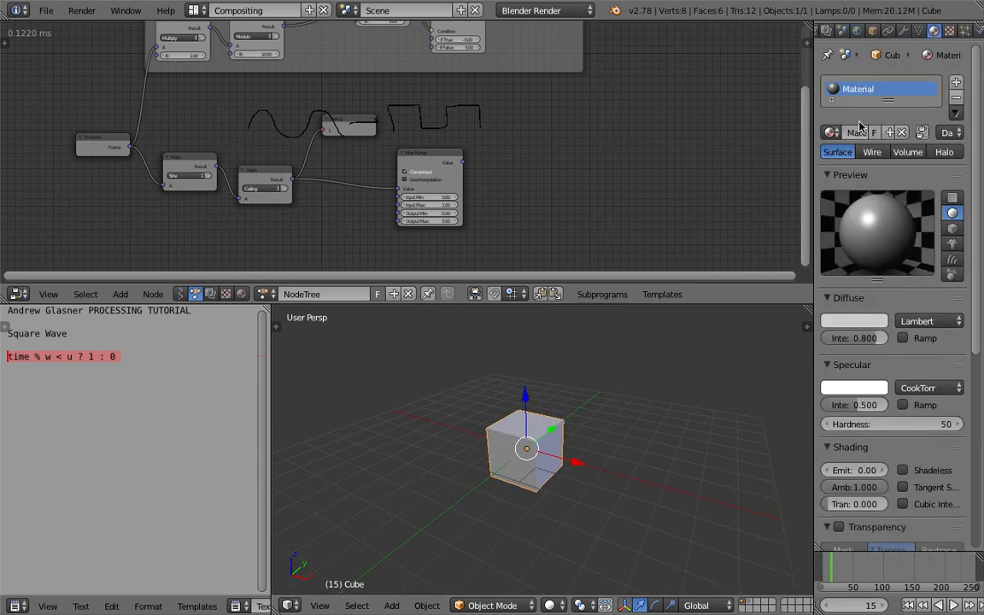
left_click(931, 419)
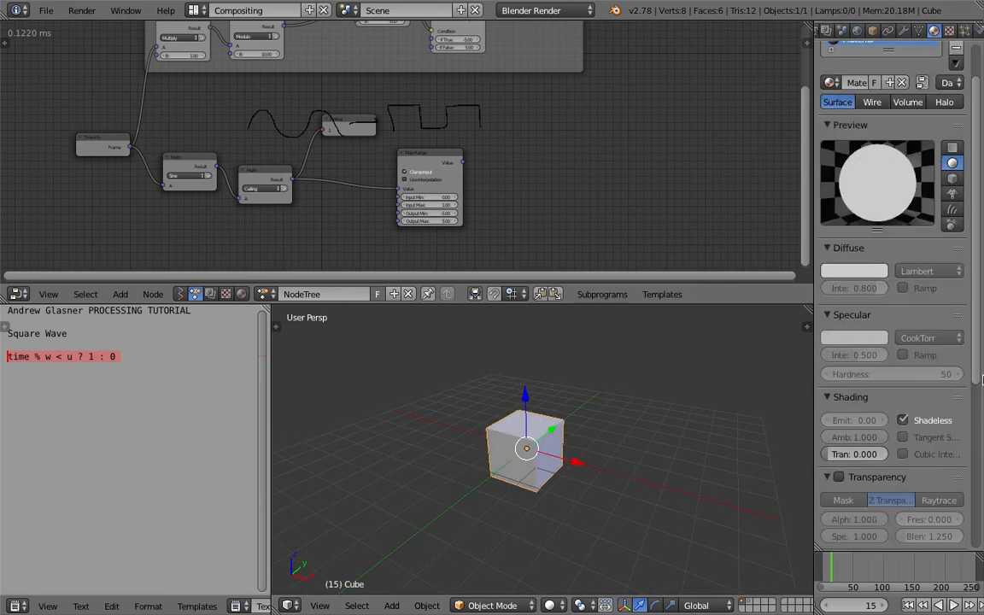
scroll(948, 461, "down", 8)
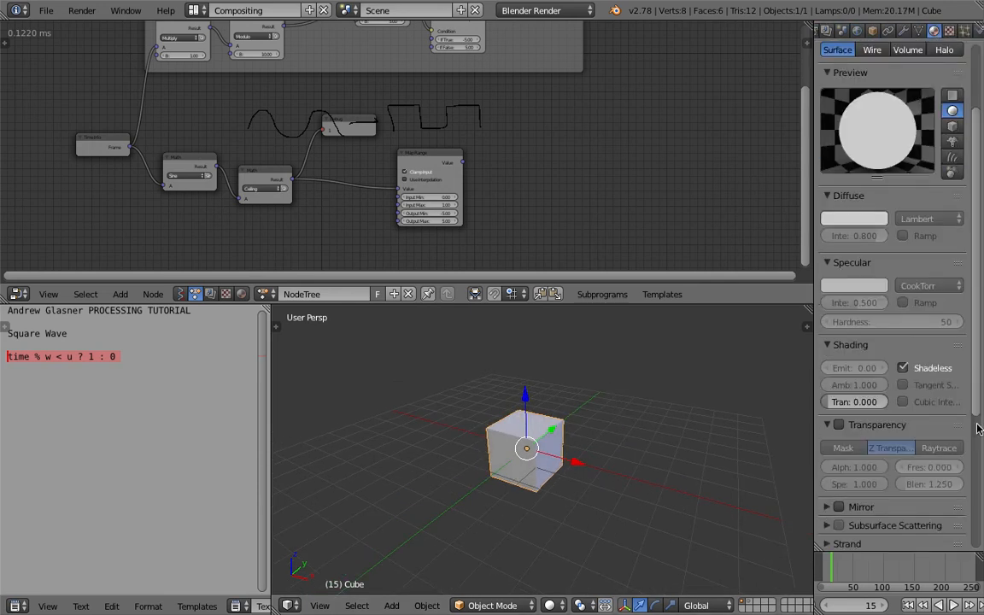
Step: Set the cube's Object Color to red and switch the viewport shading to Material
left_click(873, 30)
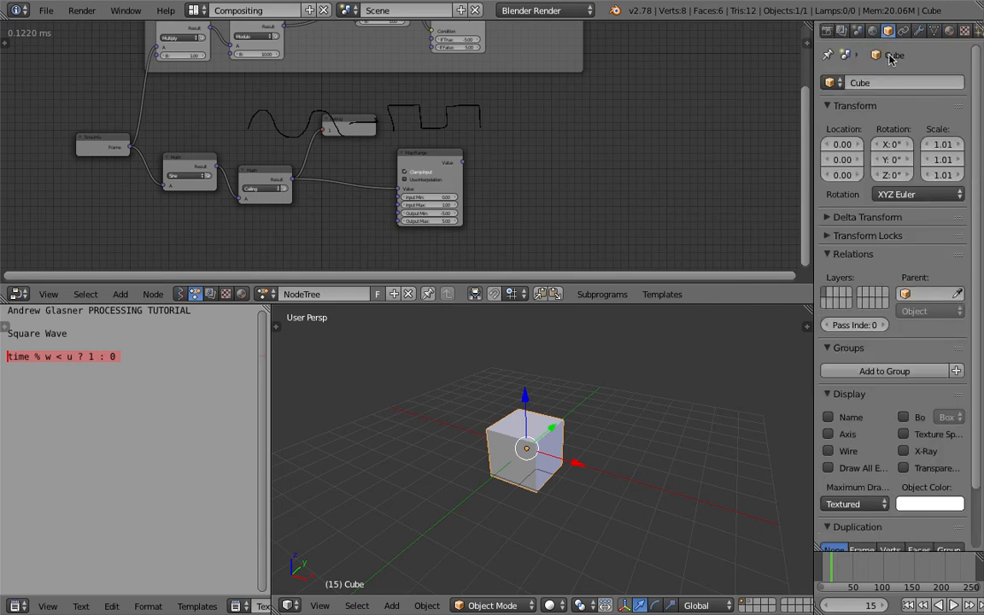
left_click(932, 506)
left_click_drag(904, 374, 886, 397)
left_click(553, 604)
left_click(568, 534)
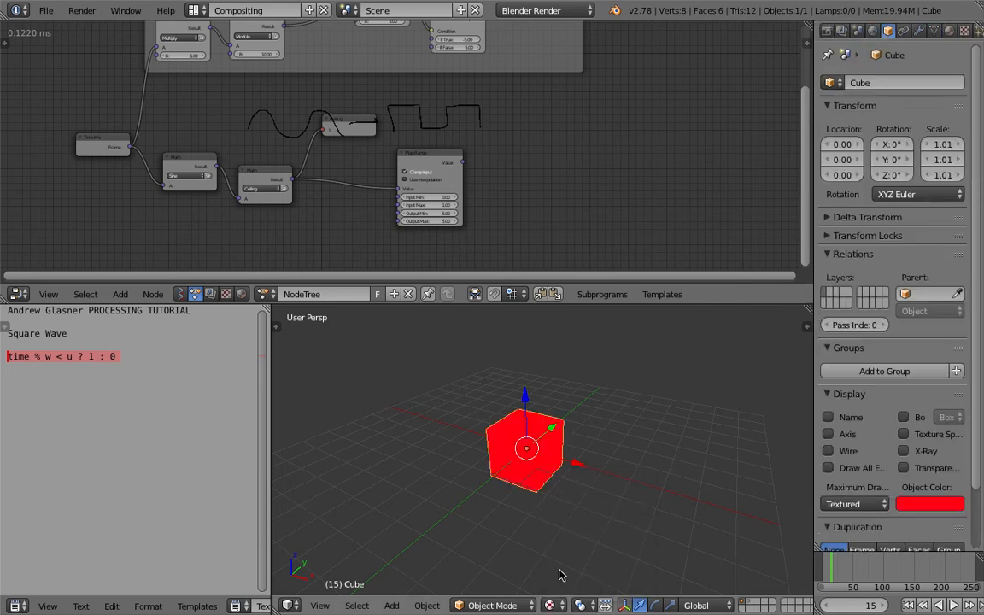
Step: Change the cube's Object Color to bright green
left_click(929, 504)
mouse_move(924, 376)
left_mouse_down()
mouse_move(893, 281)
mouse_move(841, 338)
mouse_move(838, 305)
left_mouse_up()
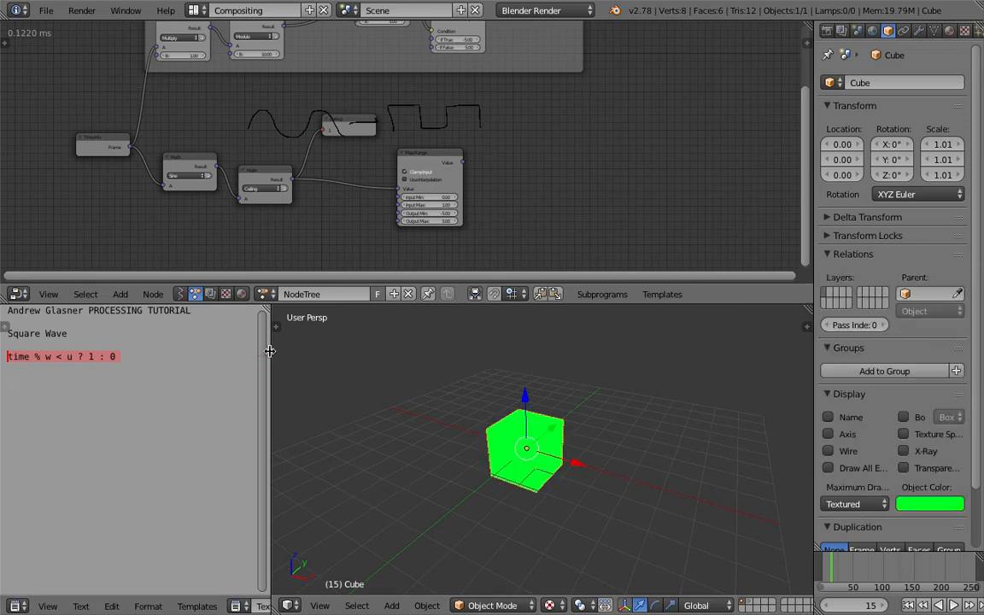
Step: Narrow the text editor to widen the 3D viewport, and save the file
left_click_drag(267, 318, 166, 329)
scroll(488, 427, "up", 1)
scroll(488, 427, "down", 2)
middle_click_drag(487, 427, 504, 433)
key("ctrl+s")
left_click(553, 442)
scroll(398, 194, "down", 4)
middle_click_drag(398, 194, 459, 160)
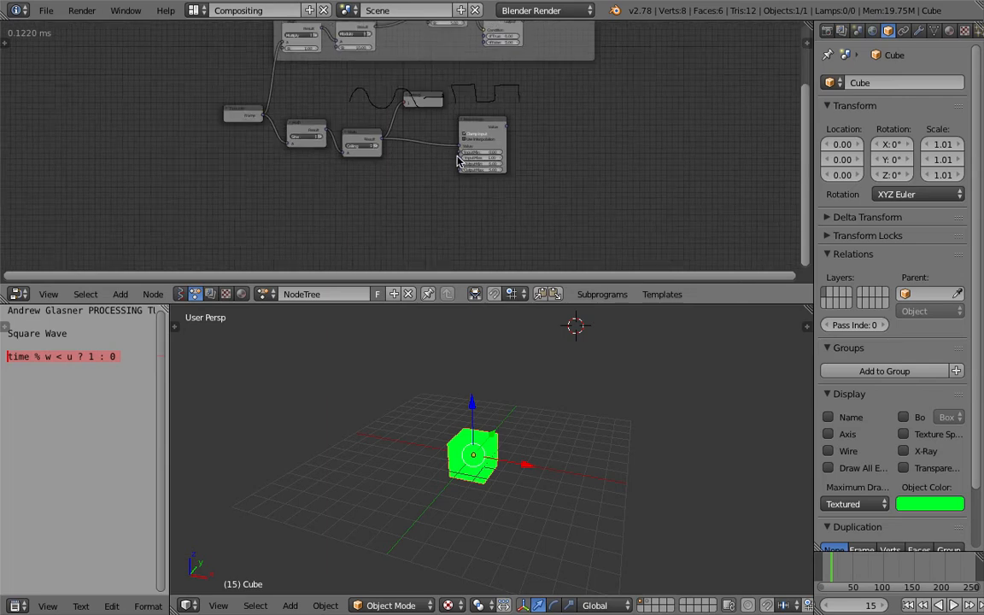
scroll(458, 161, "up", 2)
scroll(508, 475, "up", 2)
middle_click_drag(508, 475, 516, 476)
key("ctrl+s")
left_click(518, 476)
scroll(484, 248, "up", 3)
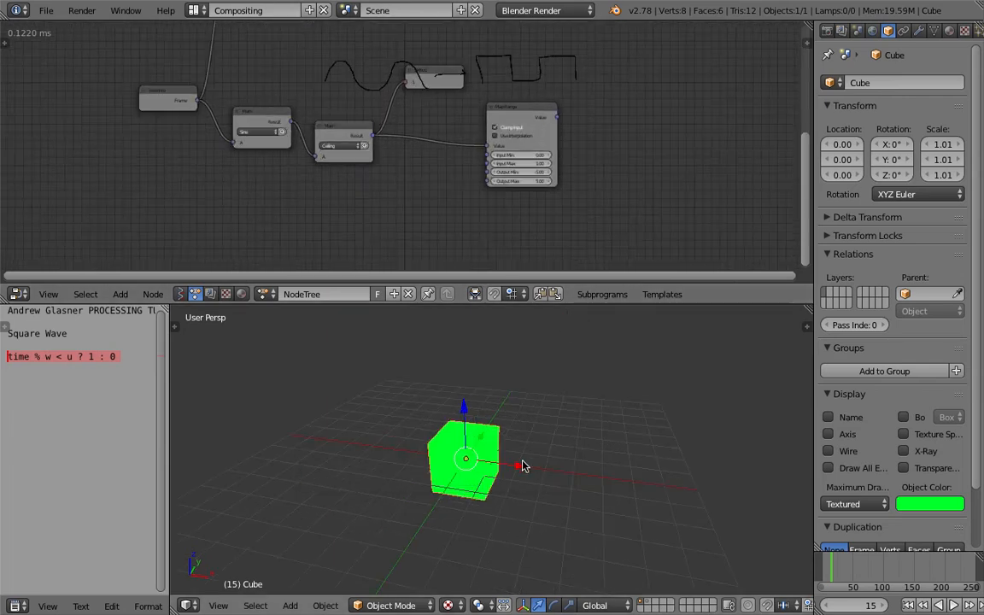
scroll(558, 171, "up", 3)
key("ctrl+s")
Step: Add an Object Attribute Output node beyond the Map Range node and save the file
middle_click_drag(648, 174, 596, 150)
left_click(558, 171)
key("ctrl+a")
type("object at")
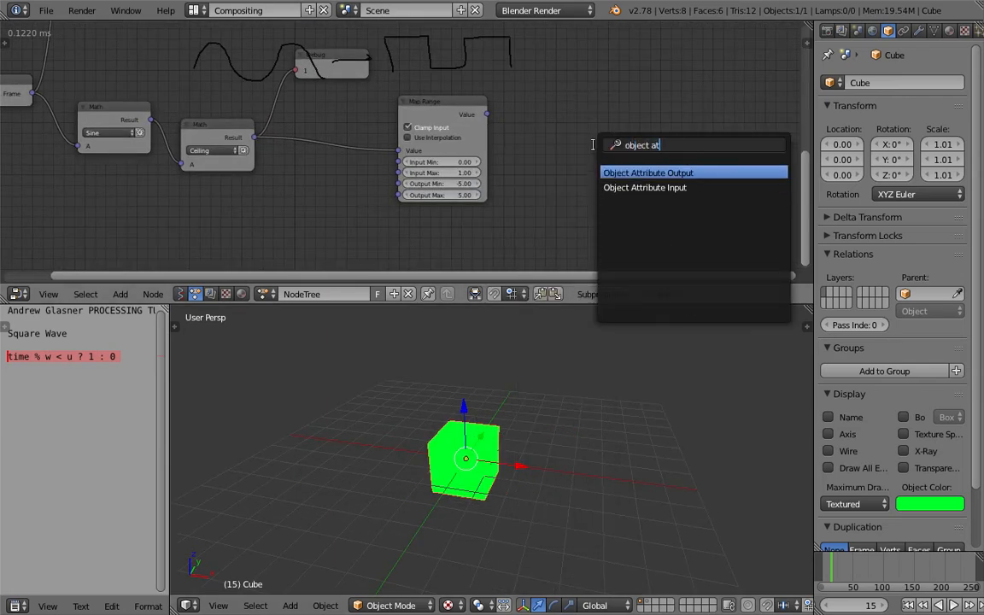
key("Return")
left_click(592, 145)
key("ctrl+s")
left_click(589, 139)
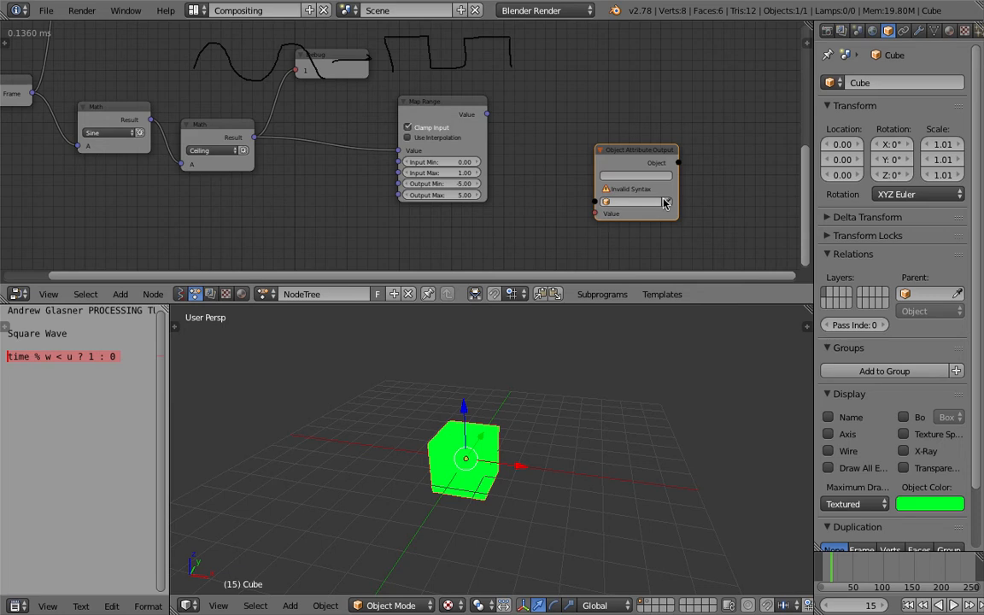
Step: Set the Object Attribute Output node's object to Cube and its attribute to "color", and save the file
left_click(665, 202)
middle_click_drag(643, 403, 584, 423)
scroll(618, 154, "up", 1)
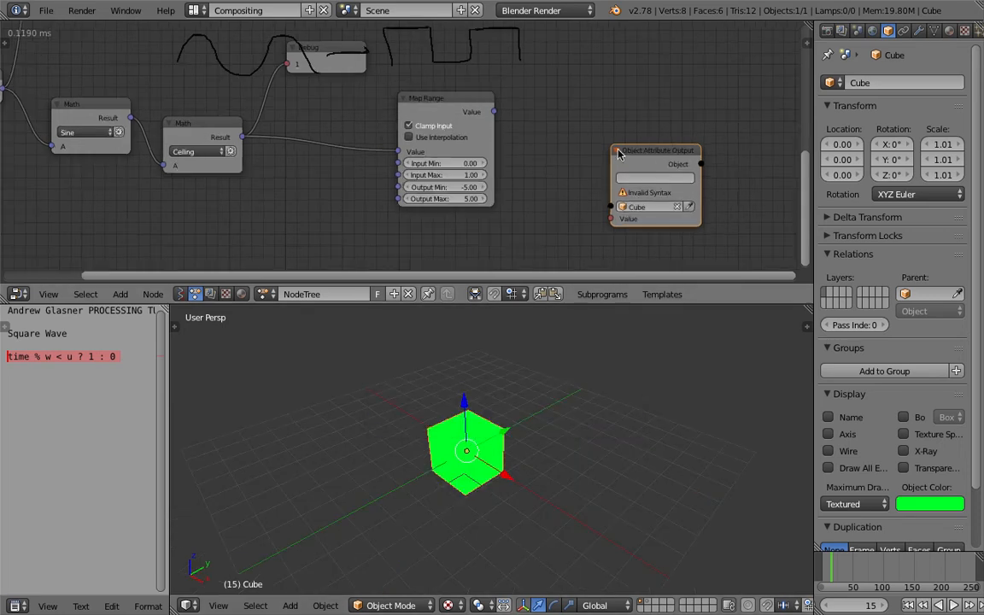
key("Return")
key("ctrl+s")
left_click(653, 180)
left_click_drag(673, 153, 630, 136)
scroll(630, 128, "up", 1)
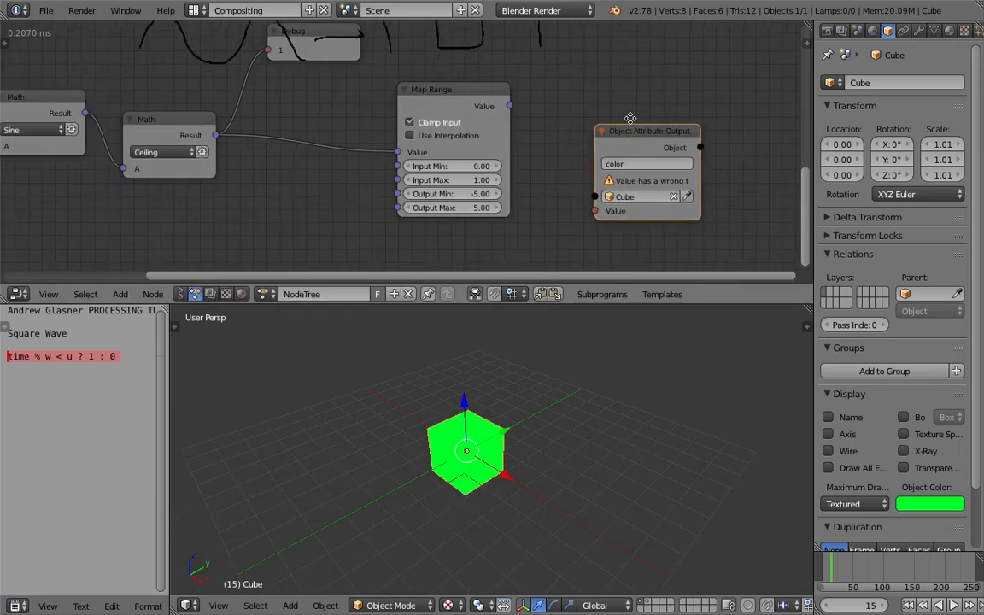
Step: Move the Object Attribute Output node farther away and add a Mix Colors node between it and Map Range
middle_click_drag(630, 118, 550, 96)
left_click_drag(618, 138, 651, 139)
left_click_drag(615, 109, 760, 114)
middle_click_drag(514, 90, 434, 97)
key("ctrl+a")
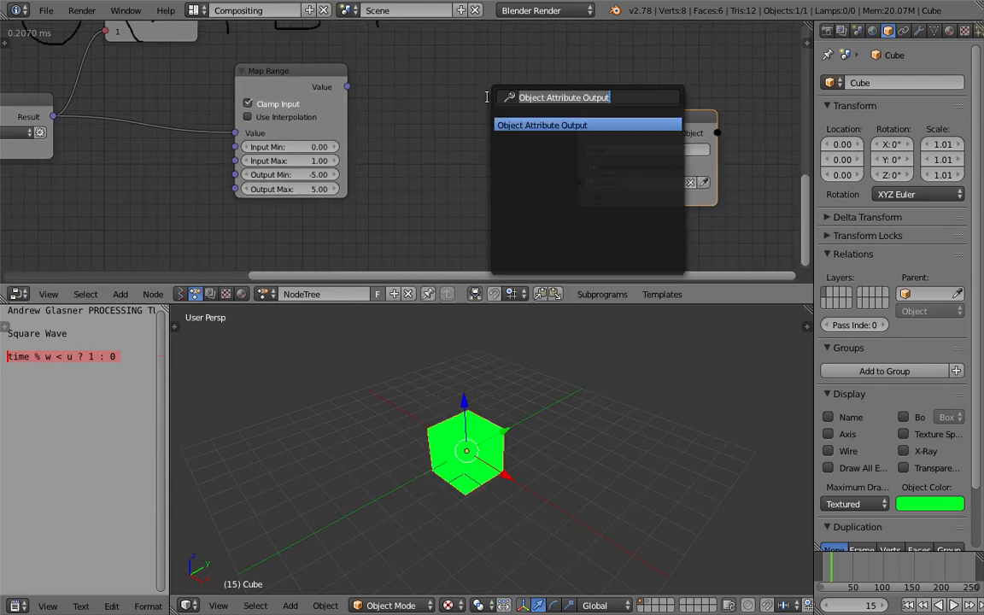
type("mix co")
key("Down")
key("Return")
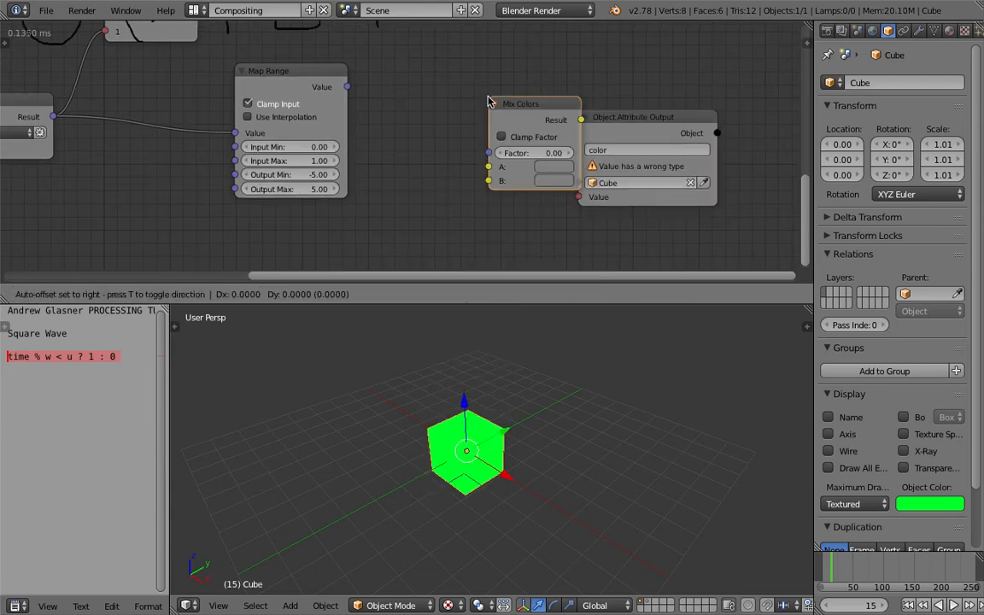
left_click(460, 100)
key("ctrl+s")
left_click(460, 101)
Step: Set the Mix Colors node's colour A to teal and colour B to dark red
left_click(517, 172)
left_click_drag(554, 205, 549, 291)
left_click(529, 181)
Step: Link the Mix Colors Result to the Object Attribute Output's Value, and the Map Range Value to the Mix Colors Factor
left_click_drag(530, 105, 578, 196)
left_click_drag(431, 173, 422, 176)
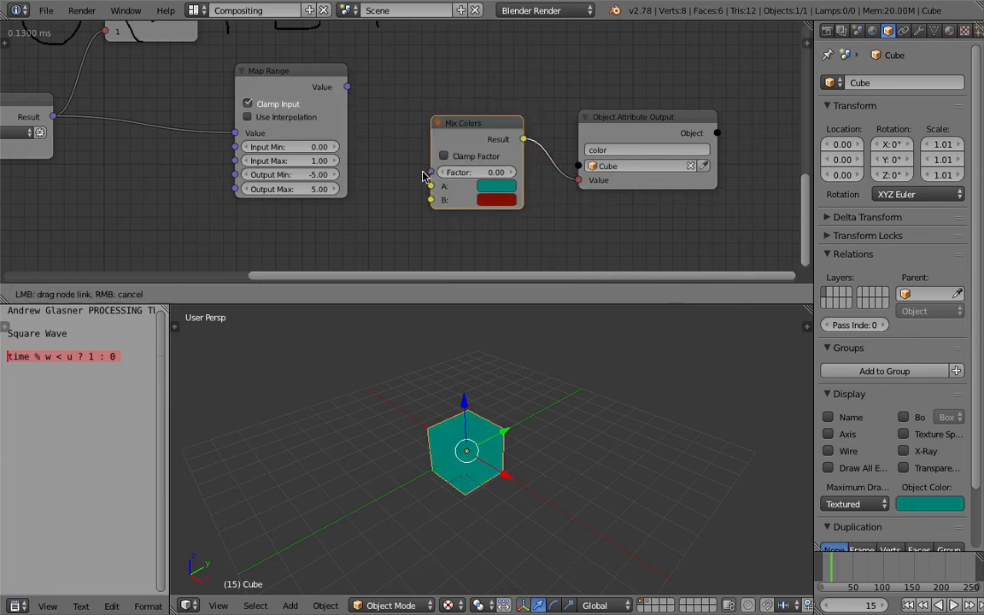
left_click_drag(360, 96, 348, 87)
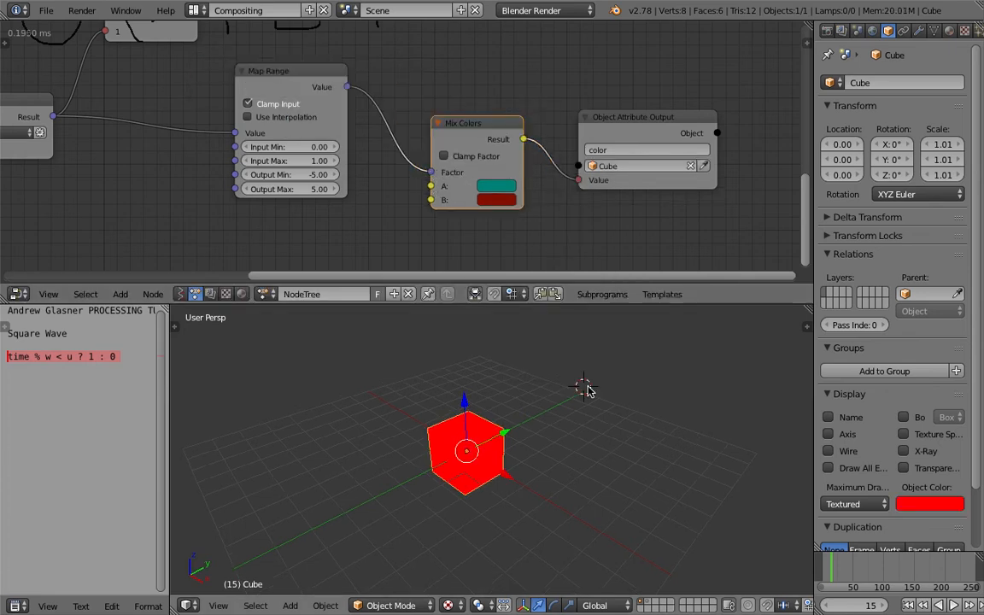
Step: Play the animation to check the cube's colour switching, and save the file
key("alt+a")
left_click(641, 382)
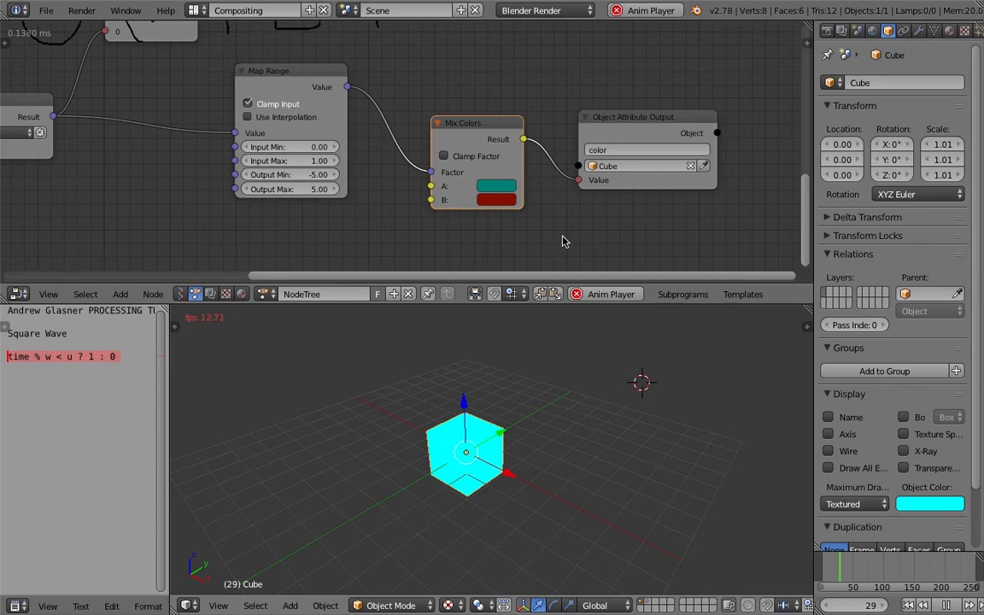
middle_click_drag(523, 409, 564, 407)
left_click(559, 408)
key("a")
key("ctrl+s")
left_click(560, 410)
key("a")
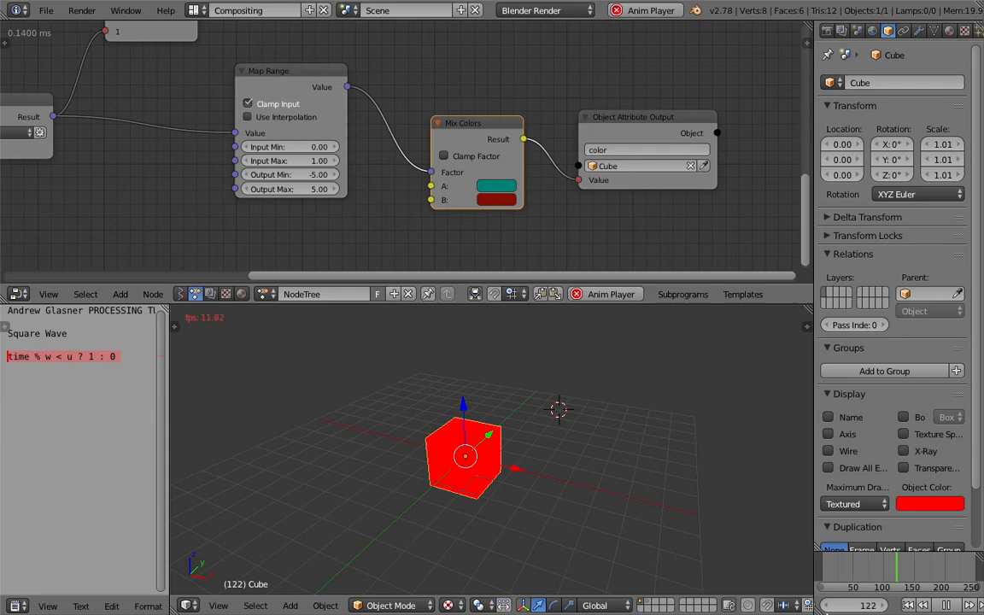
Step: Enable Clamp Factor on Mix Colors and set Map Range's Output Min to -1 and Output Max to 1
left_click(486, 157)
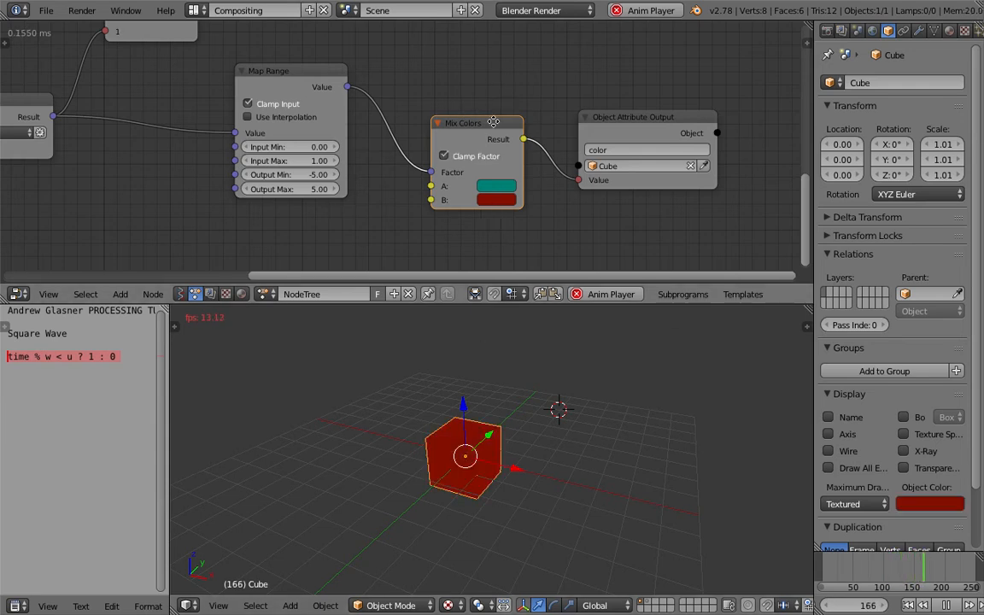
middle_click_drag(487, 113, 480, 147)
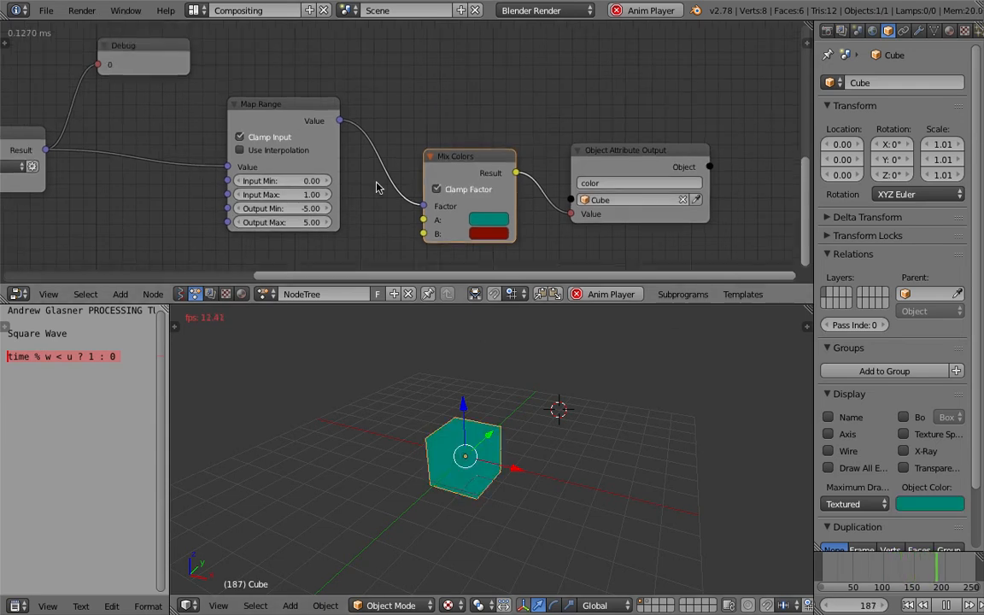
middle_click_drag(341, 208, 427, 168)
scroll(410, 169, "up", 2)
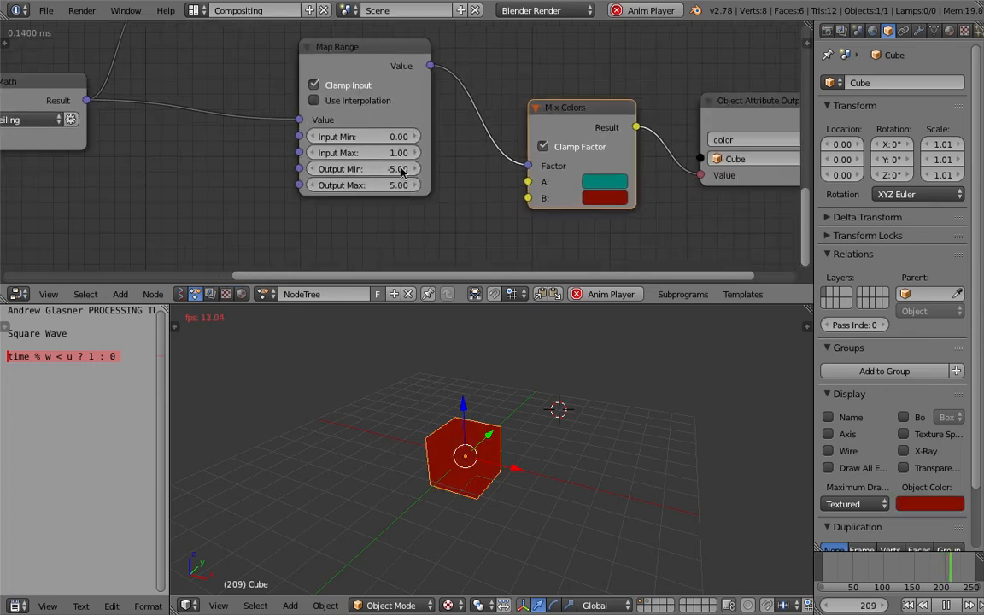
left_click(408, 170)
type("-1")
key("Tab")
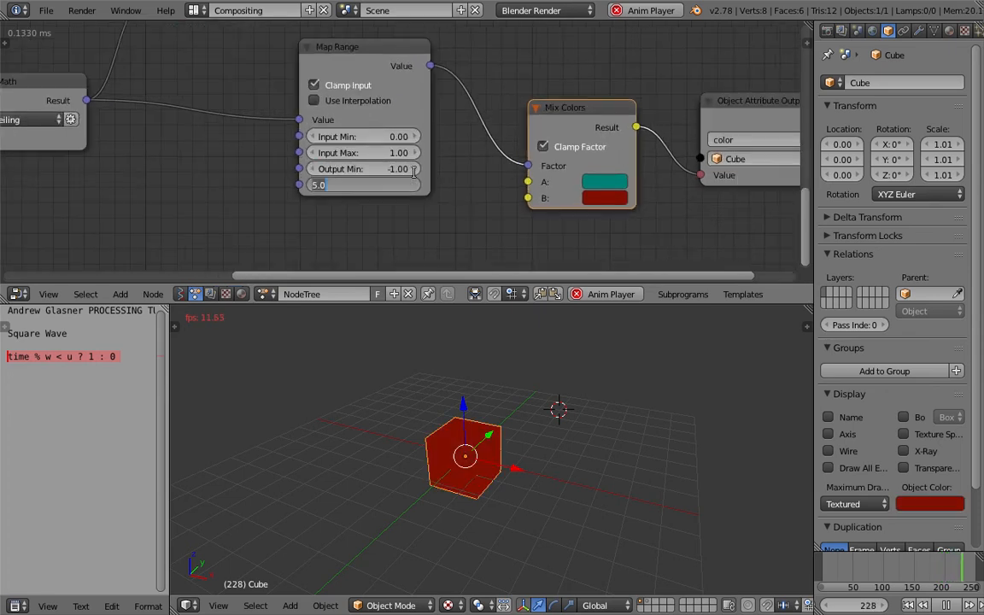
type("1")
key("Tab")
key("Return")
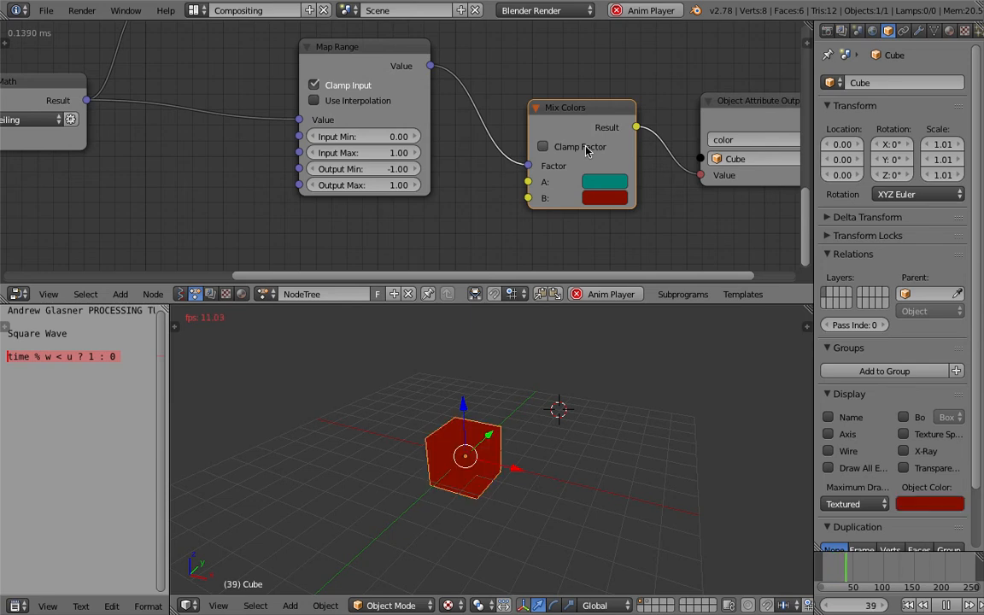
left_click(367, 168)
key("Return")
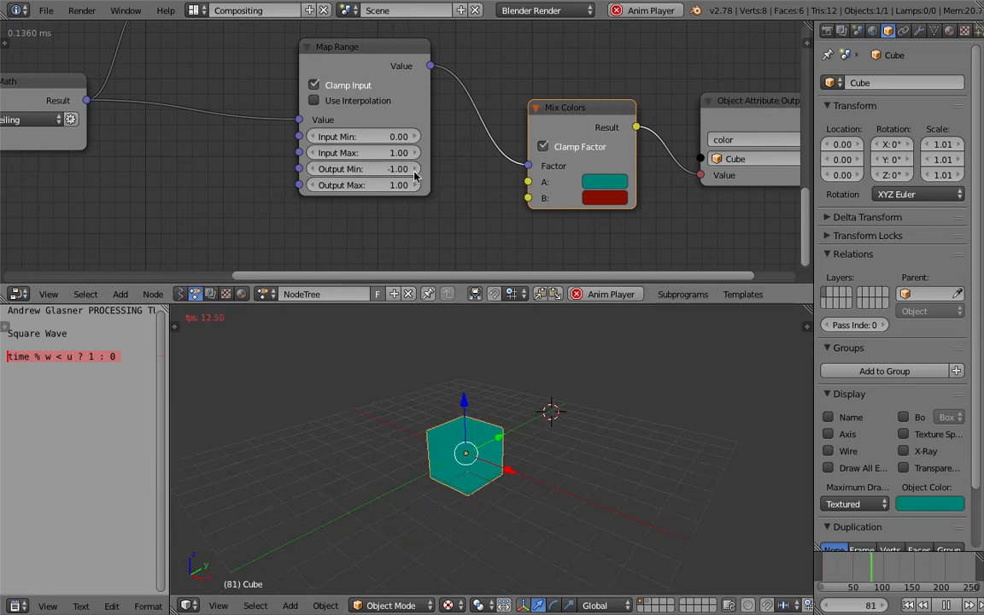
Step: Try the Map Range node without Clamp Input and turn the option back on
scroll(346, 126, "down", 2)
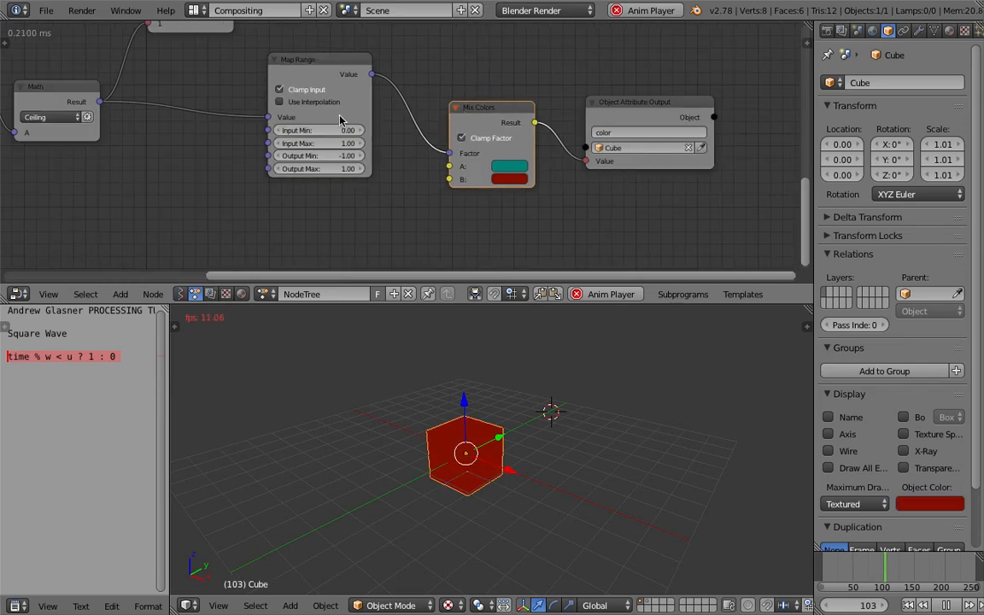
left_click(325, 102)
left_click(317, 91)
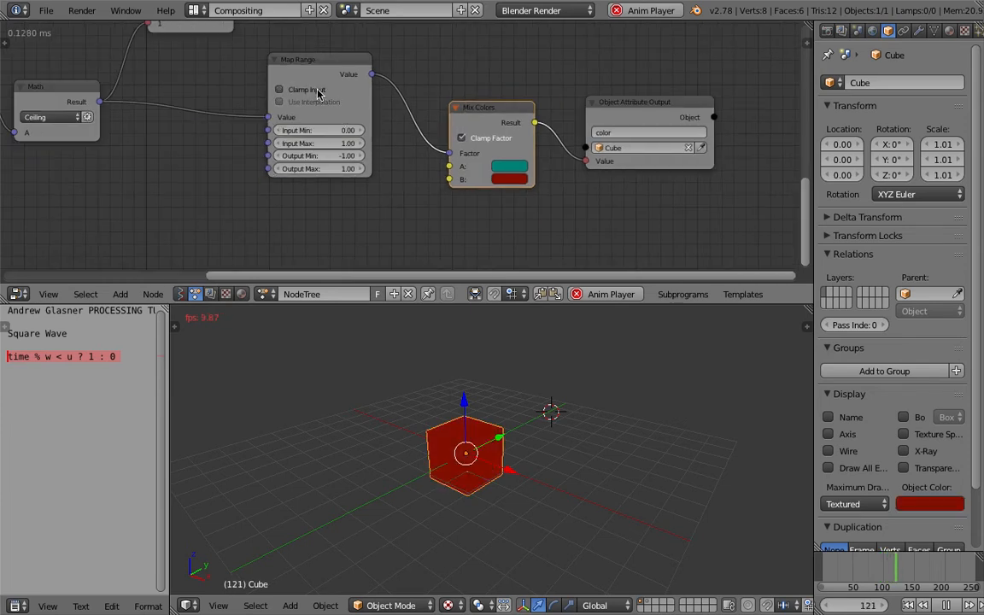
key("ctrl+s")
left_click(319, 92)
middle_click_drag(551, 472, 623, 496)
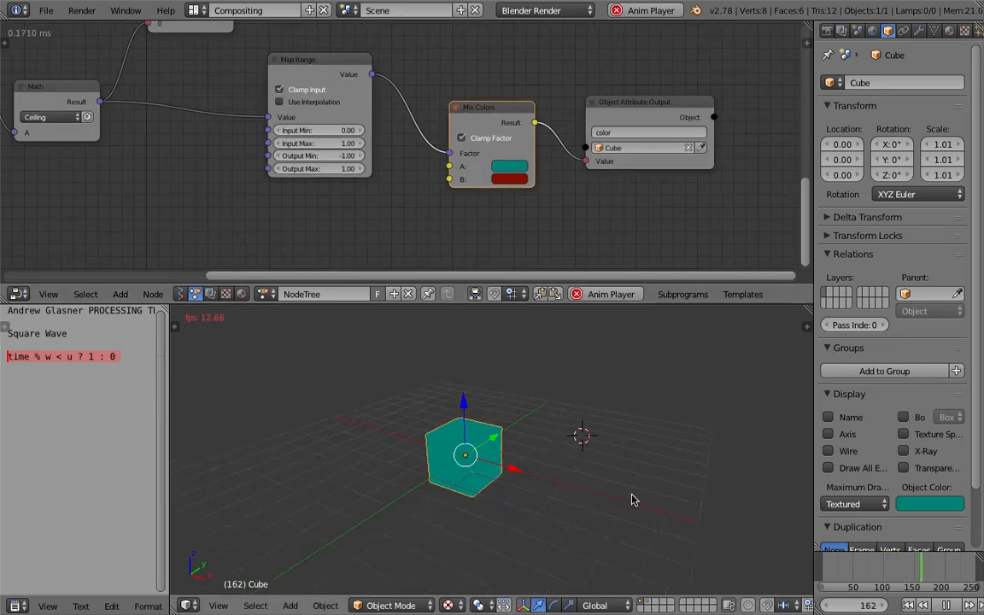
Step: Brighten the Mix Colors node's colour A to cyan and darken colour B to black
left_click(503, 171)
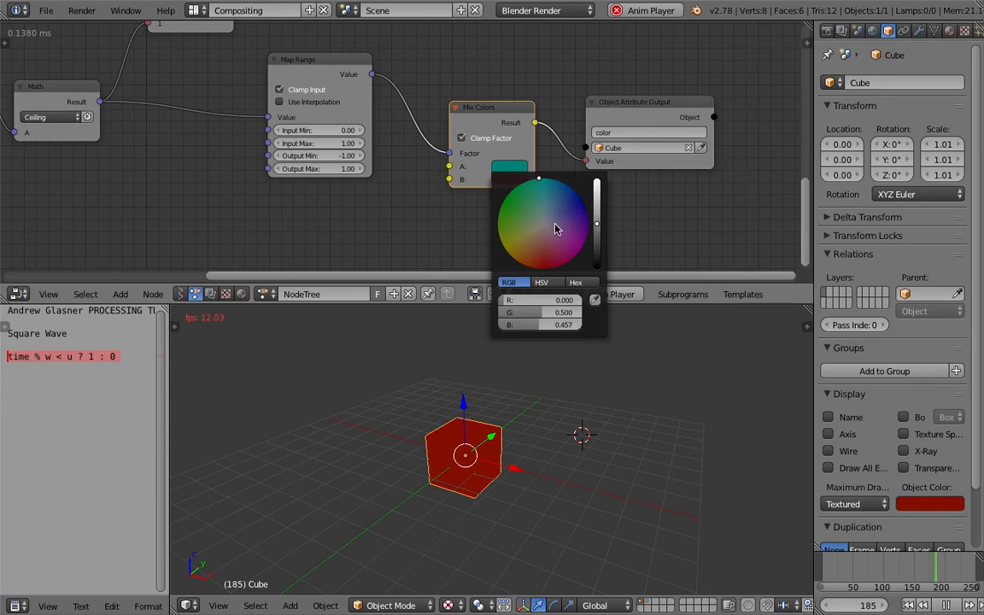
left_click_drag(596, 222, 599, 177)
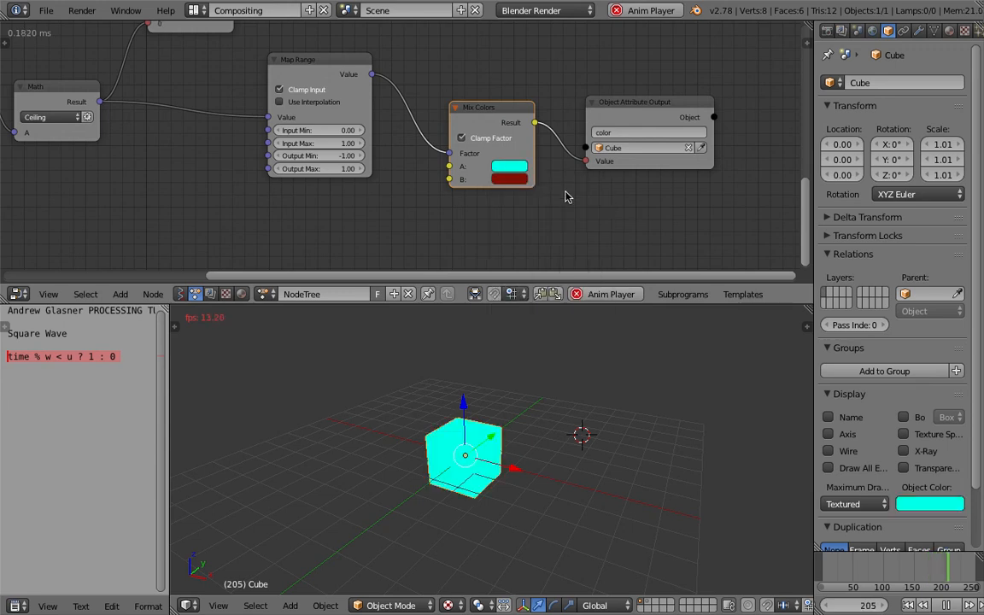
left_click(509, 178)
left_click(595, 107)
Step: Set the Mix Colors node's colour A to bright red and colour B to bright blue
left_click(515, 165)
left_click_drag(547, 242, 551, 270)
middle_click_drag(578, 419, 551, 407)
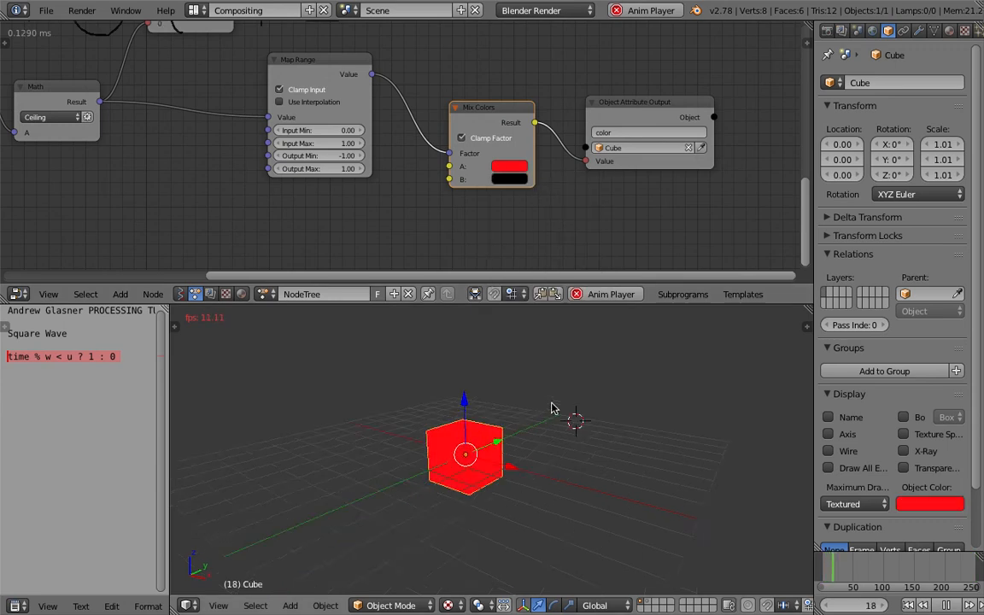
scroll(557, 435, "down", 1)
key("a")
left_click(505, 178)
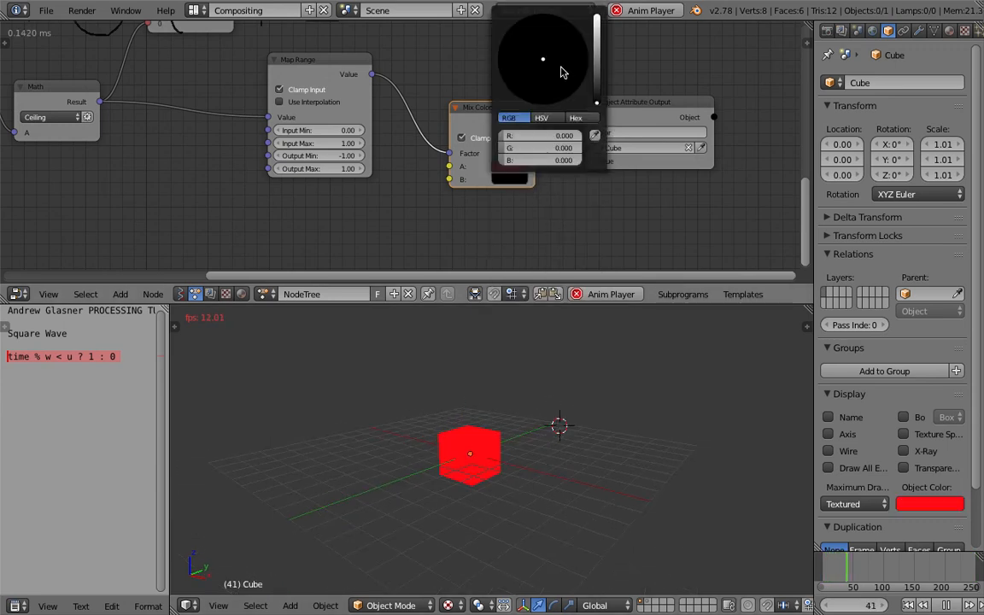
left_click_drag(596, 47, 581, 30)
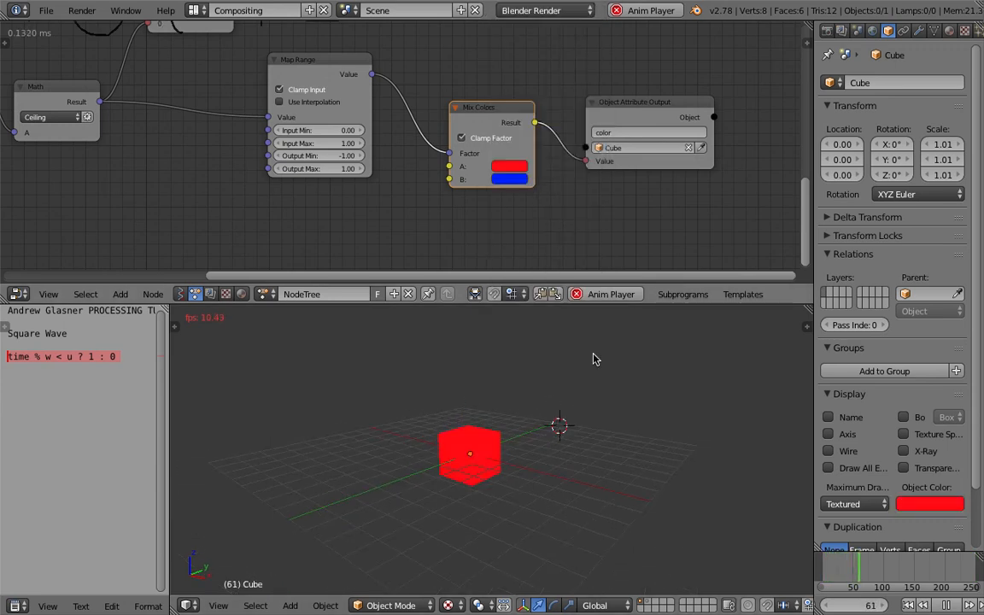
Step: Stop the animation playback and save the file
middle_click_drag(626, 400, 634, 423)
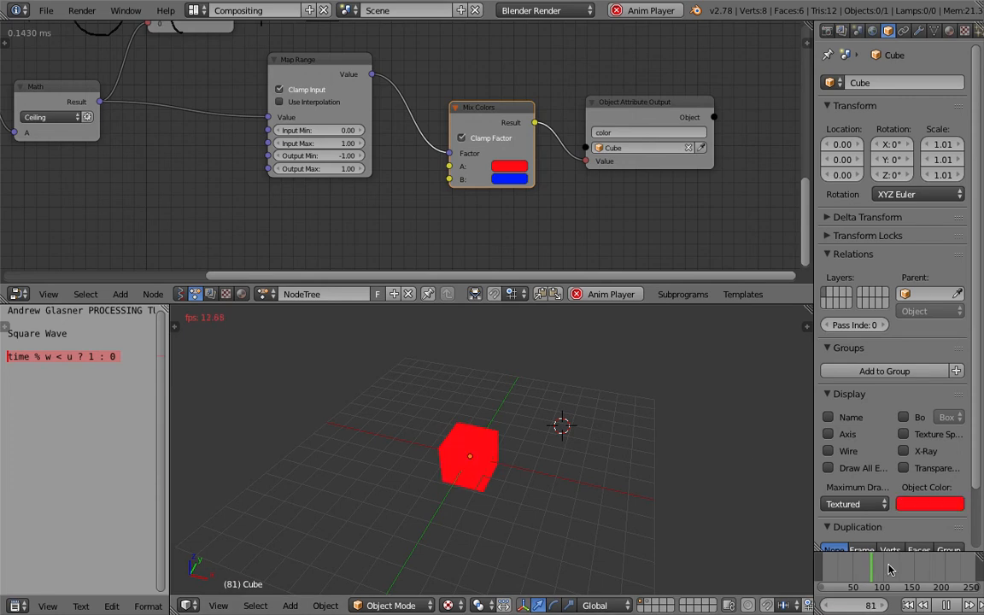
left_click(945, 604)
scroll(608, 499, "down", 3)
middle_click_drag(560, 468, 527, 403)
key("a")
scroll(280, 172, "down", 5)
scroll(279, 172, "down", 1)
middle_click_drag(279, 172, 384, 166)
scroll(484, 205, "up", 1)
key("ctrl+s")
left_click(485, 207)
Step: Select the cube in the 3D viewport
middle_click_drag(549, 406, 629, 416)
key("a")
right_click(462, 450)
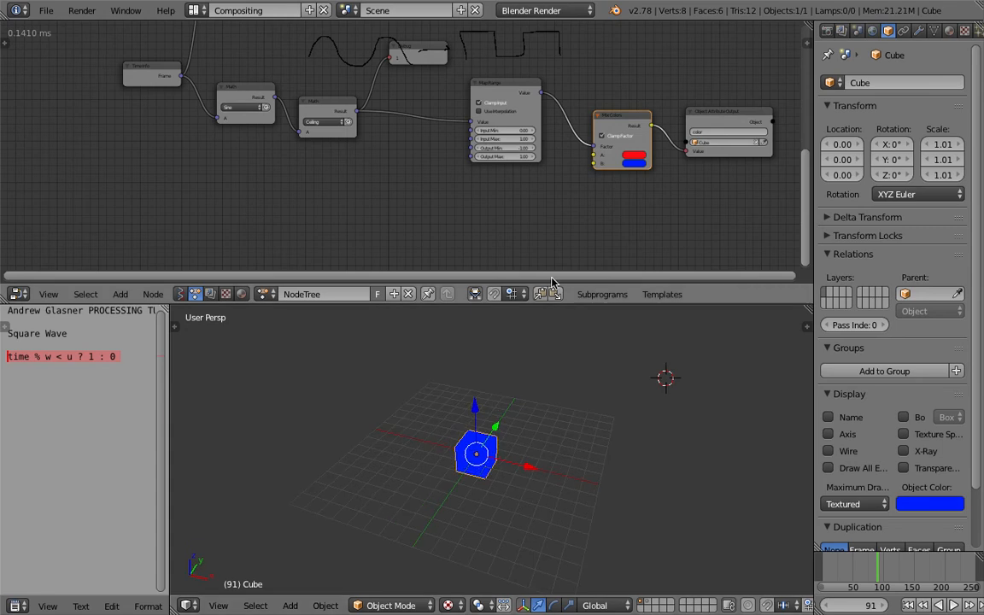
middle_click_drag(464, 450, 478, 462)
Step: Review the node chain from the Time Info node through to the Object Attribute Output node
middle_click_drag(596, 171, 468, 158)
middle_click_drag(527, 461, 513, 471)
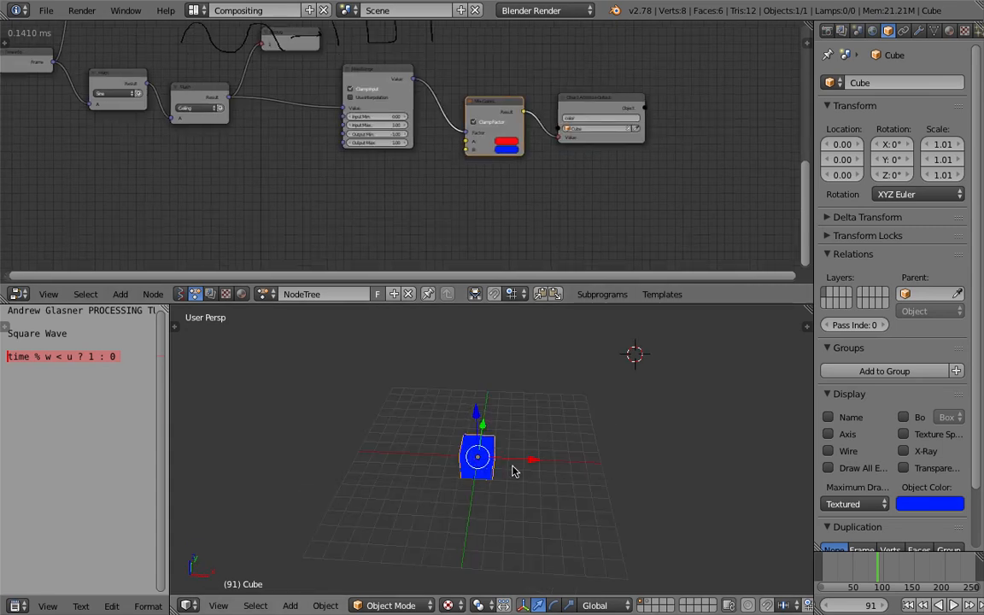
middle_click_drag(322, 183, 515, 196)
middle_click_drag(278, 101, 284, 123)
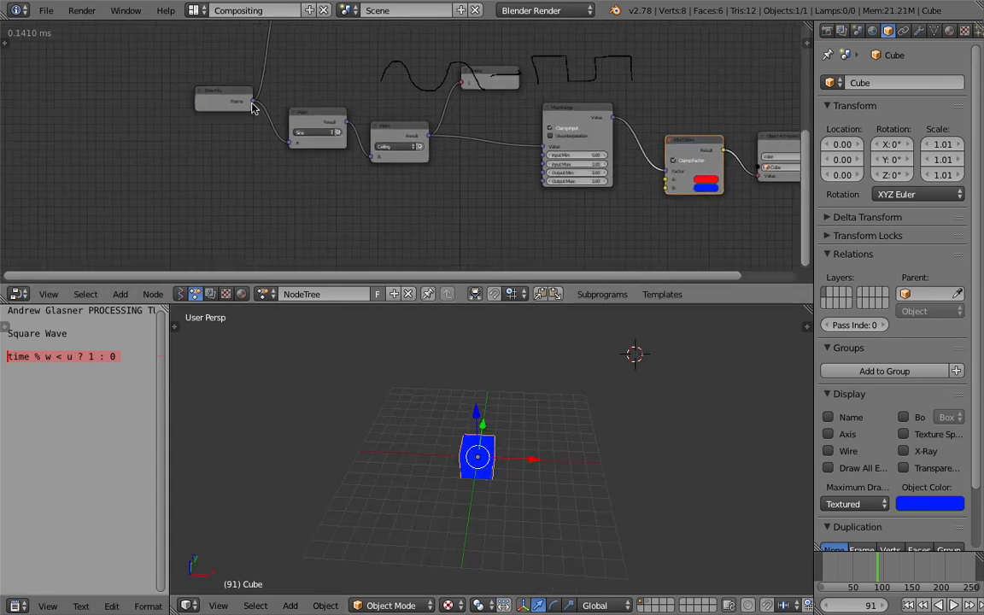
right_click(247, 104)
scroll(422, 160, "down", 4)
middle_click_drag(462, 92, 422, 127)
middle_click_drag(599, 131, 596, 74)
scroll(596, 73, "up", 3)
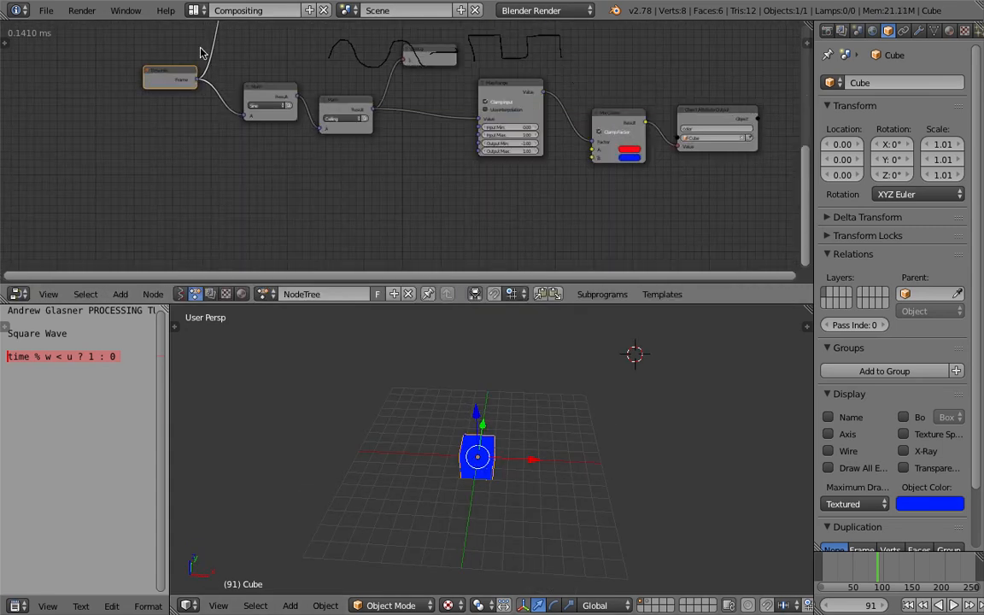
Step: Save the project as a new file
left_click(49, 15)
left_click(74, 144)
left_click(871, 69)
left_click(899, 54)
Step: Add an Object Instancer node below the Time Info node
key("shift+a")
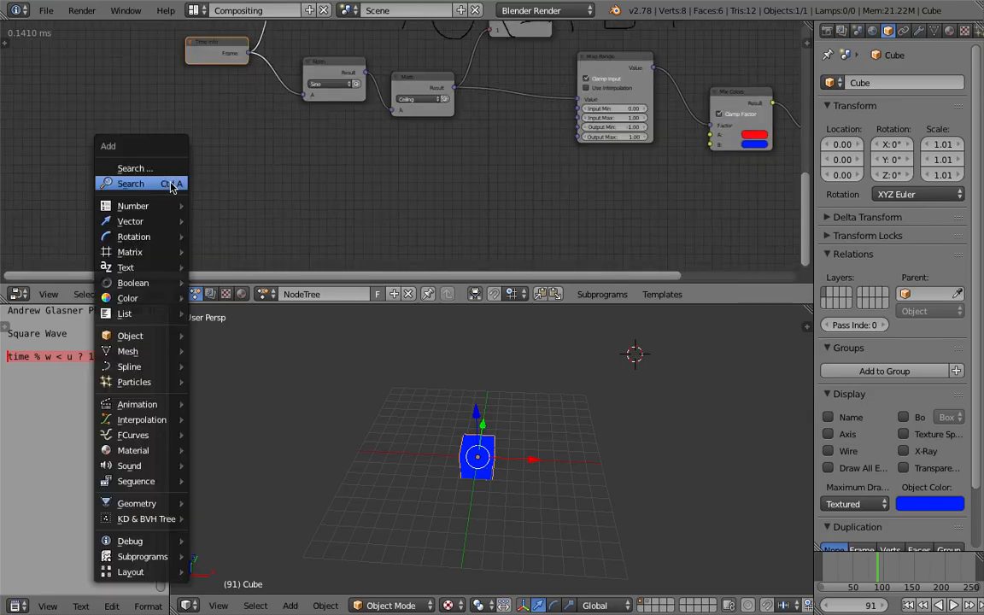
left_click(175, 184)
type("object ins")
key("Return")
left_click(170, 187)
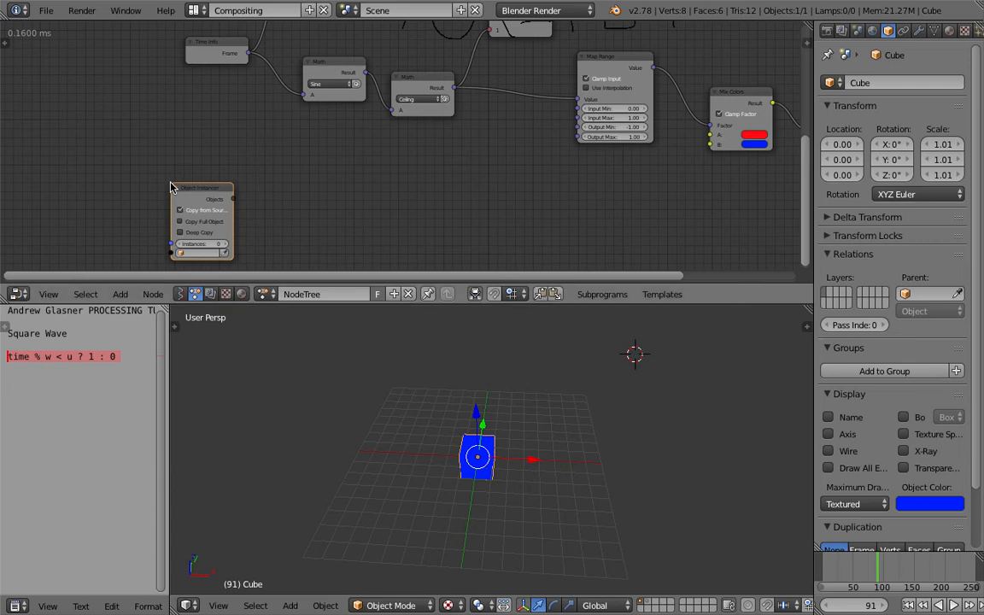
Step: Assign Cube as the Object Instancer's source object, shift the node aside and save the file
left_click(229, 252)
left_click_drag(210, 197, 164, 171)
key("ctrl+s")
left_click(161, 169)
Step: Add a Grid Mesh node directly below the Object Instancer node
middle_click_drag(201, 188, 269, 119)
scroll(190, 127, "up", 3)
middle_click_drag(394, 434, 393, 439)
middle_click_drag(366, 173, 372, 158)
key("ctrl+a")
type("pl")
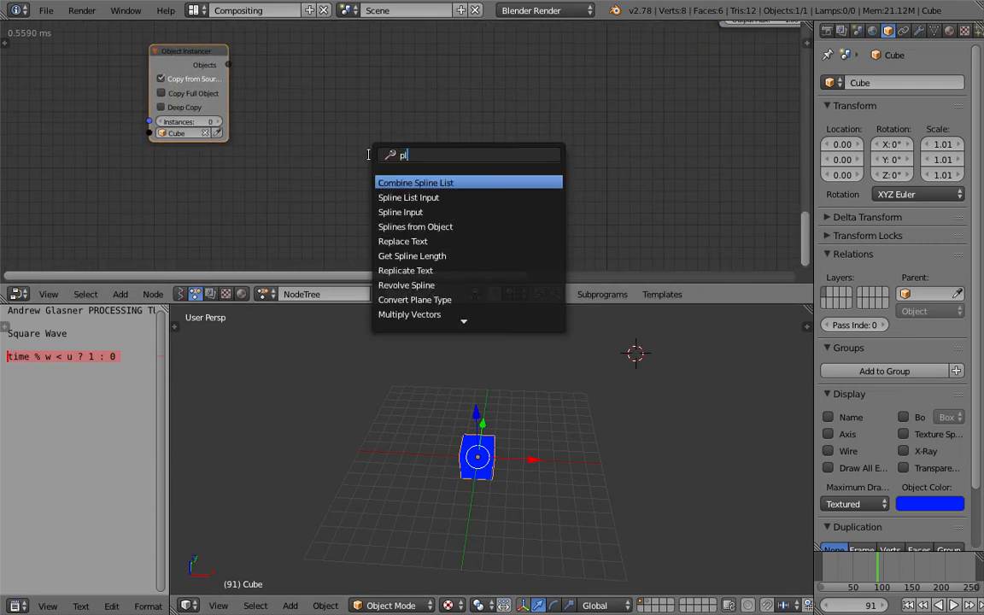
type("aneaggrid")
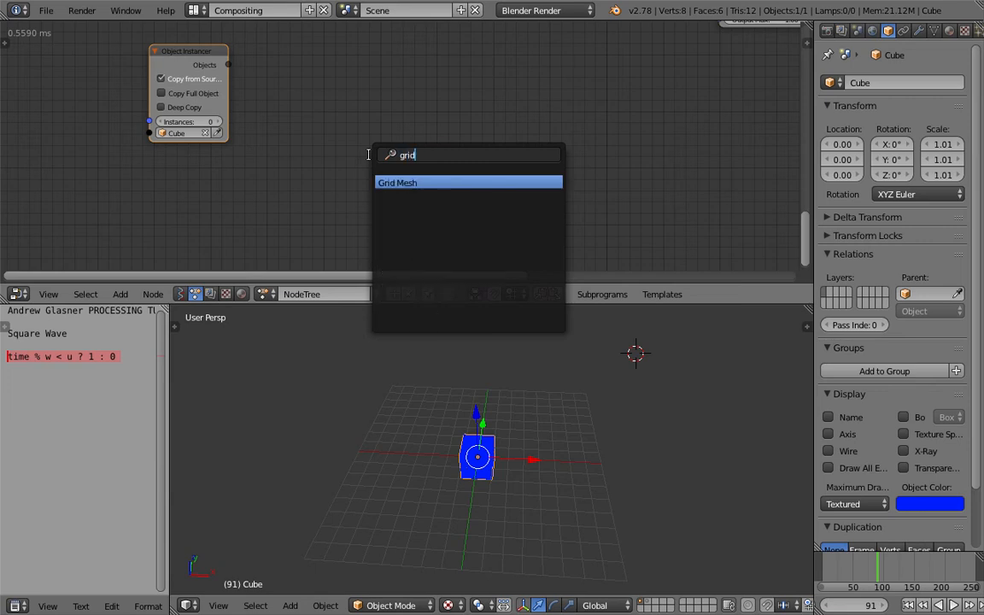
key("Return")
left_click(141, 155)
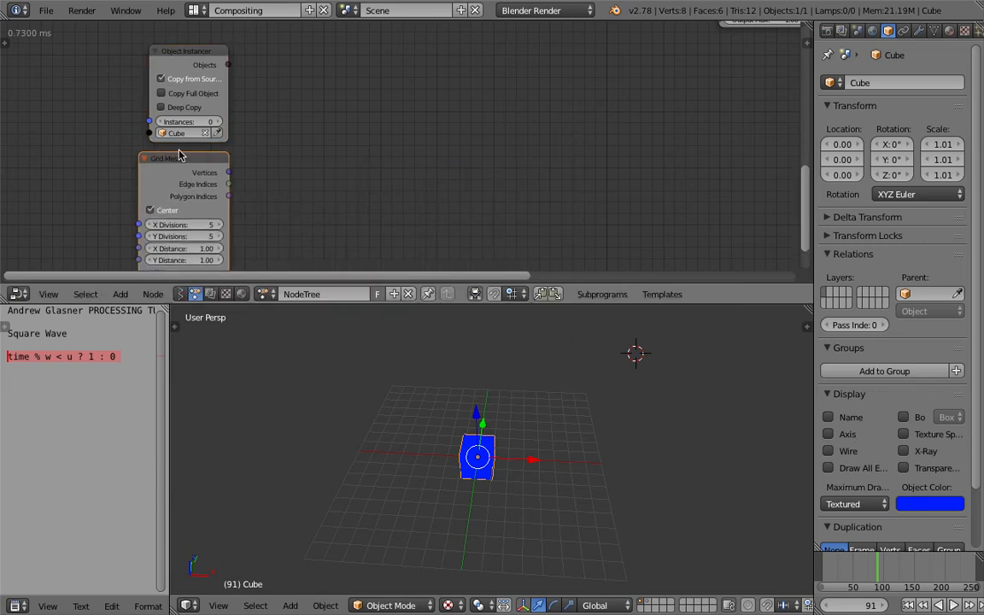
Step: Enlarge the node editor, move the source cube away from the grid centre to about X -15 and scale it to about 1.05
left_click_drag(253, 302, 270, 369)
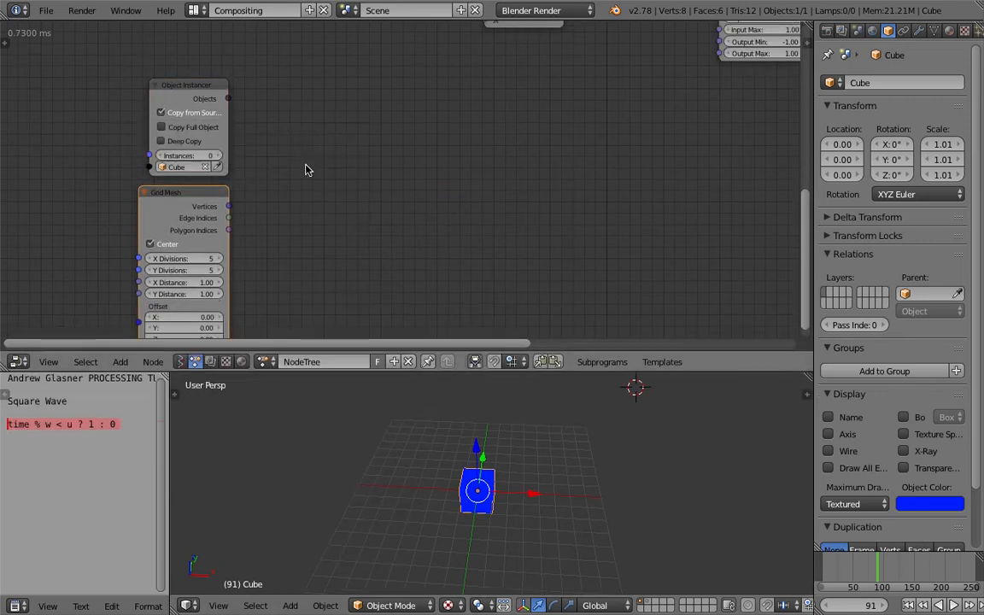
middle_click_drag(293, 189, 268, 196)
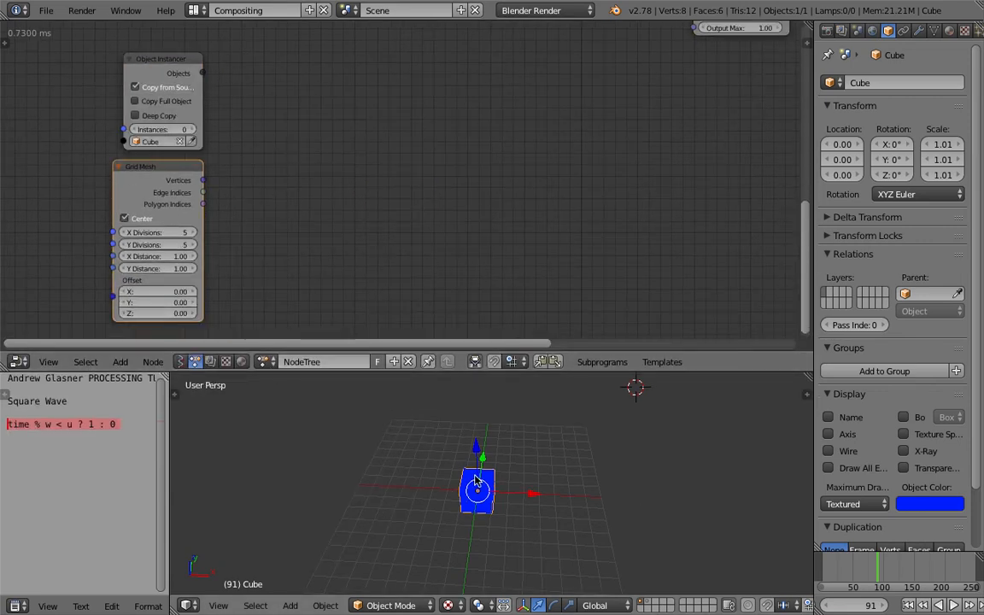
key("g")
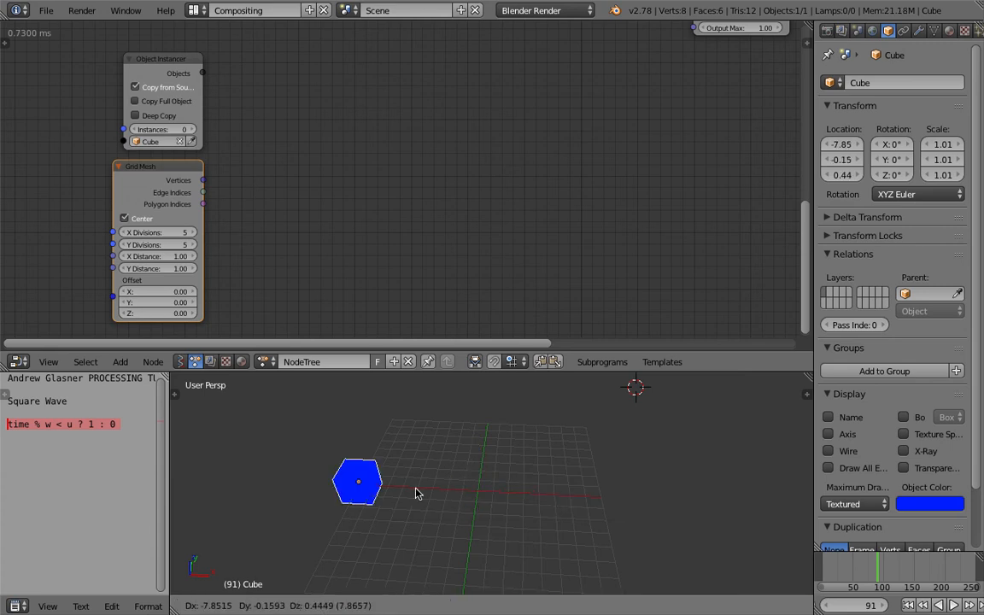
left_click(313, 483)
key("s")
left_click(334, 504)
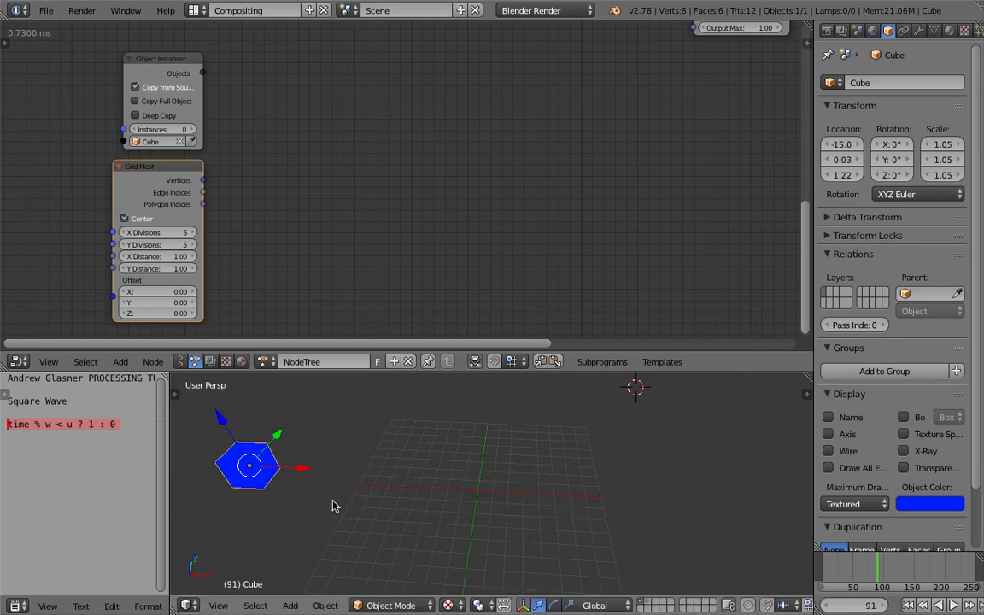
Step: Create a loop through the Grid Mesh's vertices and add an Object List iterator to its Loop Input node
middle_click_drag(184, 168, 169, 169)
key("w")
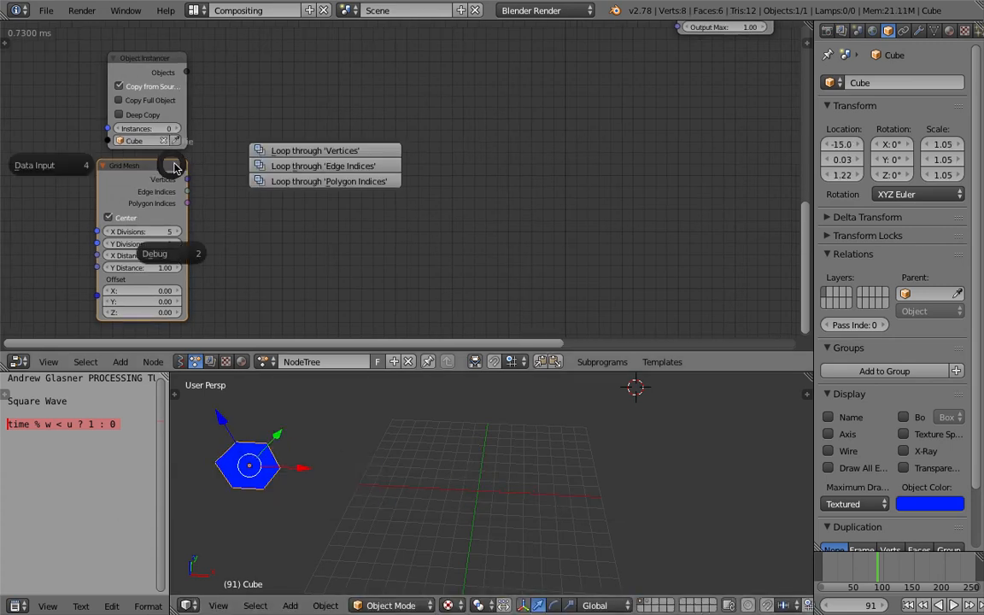
left_click(332, 152)
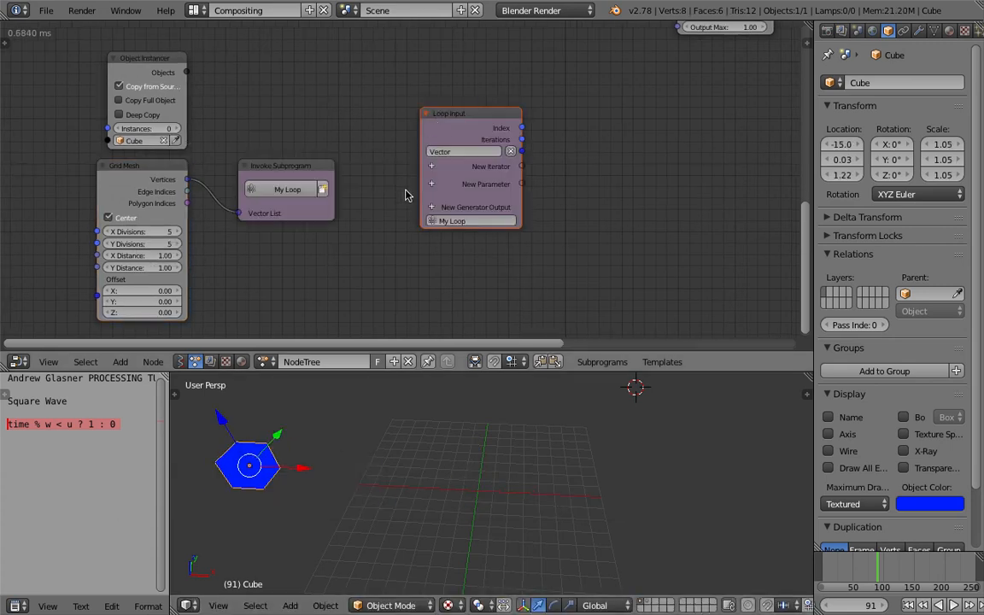
left_click(429, 165)
type("objec")
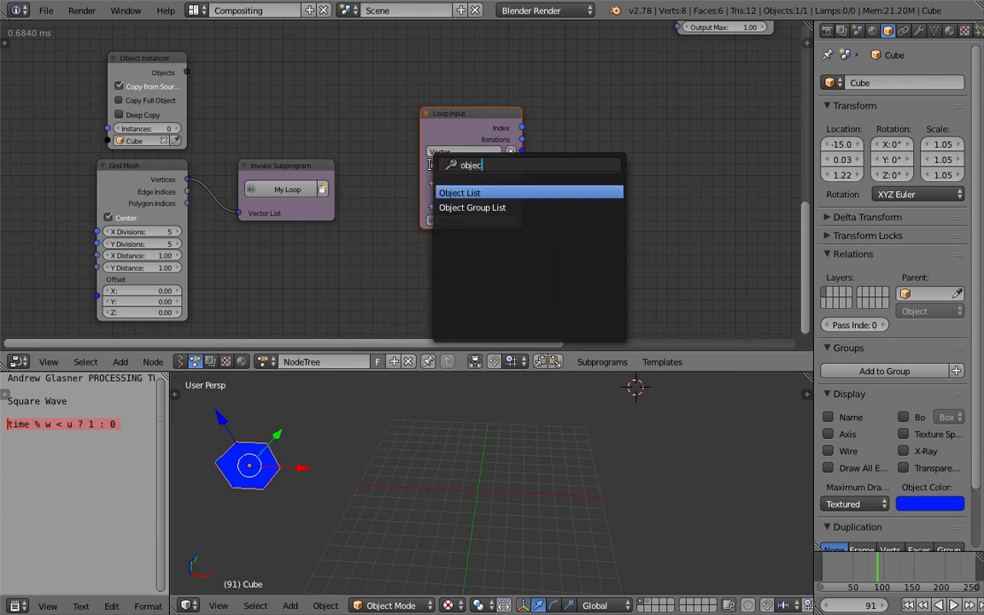
key("Return")
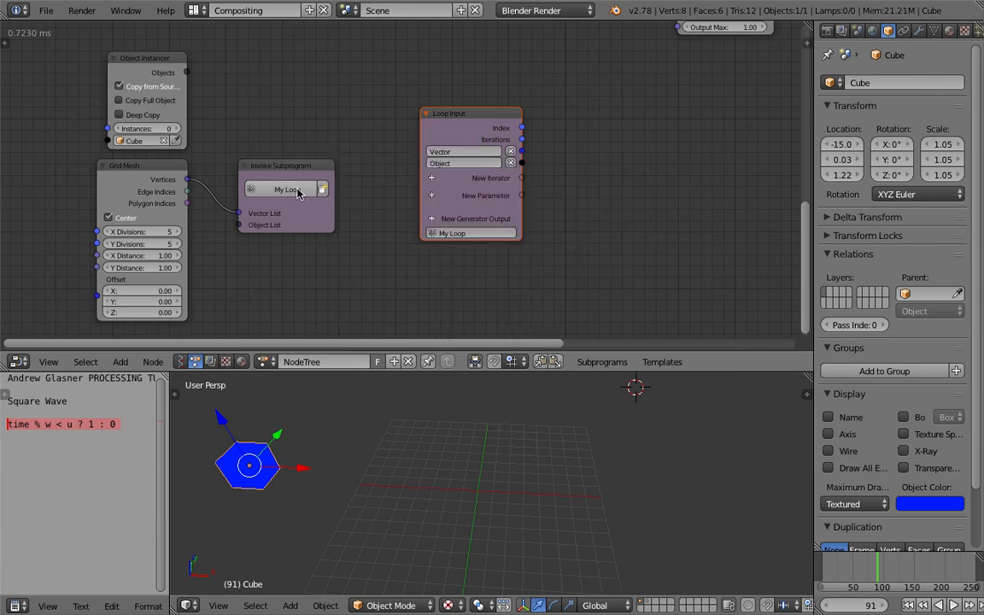
Step: Link the instancer's objects to the loop's Object List and drive its instance count with the Grid Mesh vertices' list length
left_click_drag(187, 73, 273, 206)
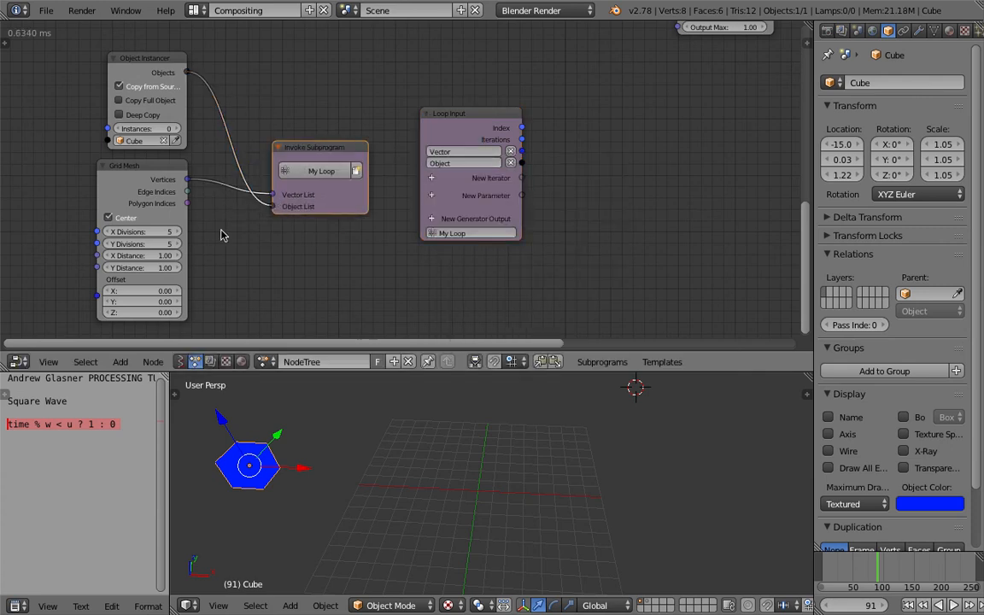
left_click_drag(163, 127, 60, 103)
key("ctrl+s")
left_click(60, 106)
left_click_drag(145, 79, 166, 72)
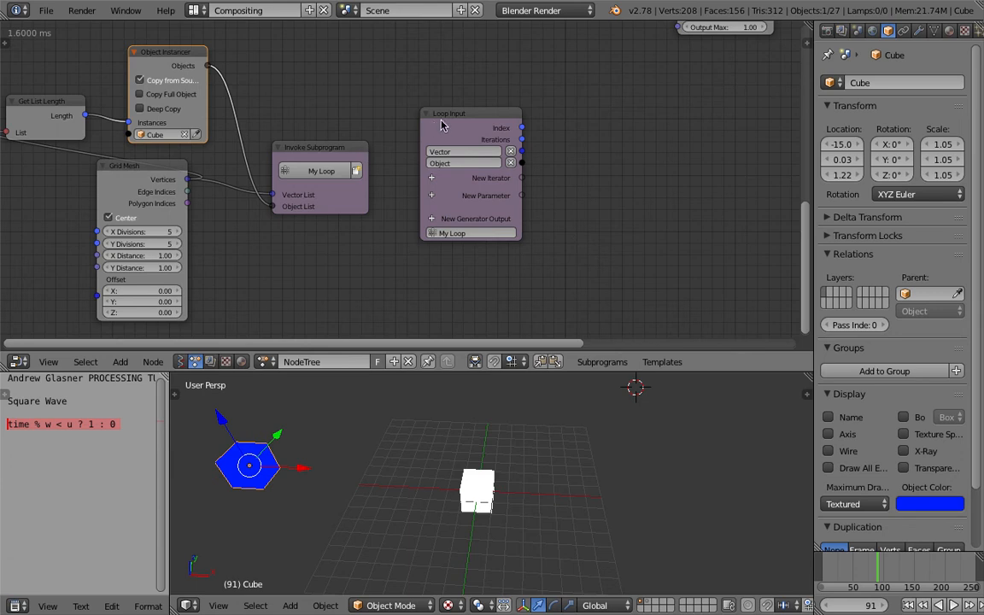
Step: Save the file and select one of the cube instances stacked at the grid's centre
key("ctrl+s")
left_click(431, 459)
right_click(483, 490)
middle_click_drag(482, 491, 363, 427)
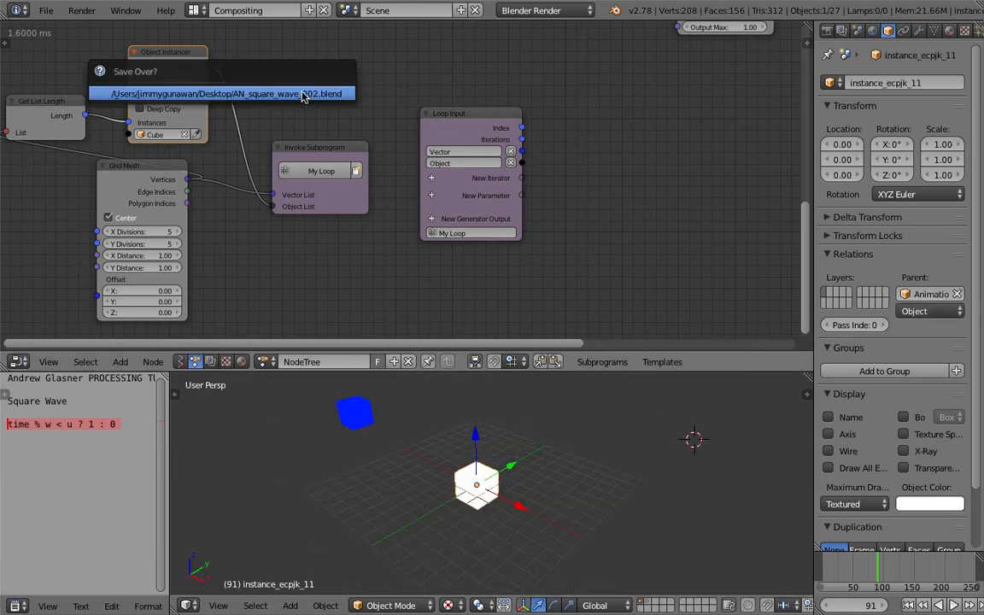
Step: Add an Object Transforms Output node with X, Y and Z location enabled, fed by the Loop Input's Object and Vector outputs
left_click(466, 118)
middle_click_drag(670, 161, 620, 158)
key("ctrl+a")
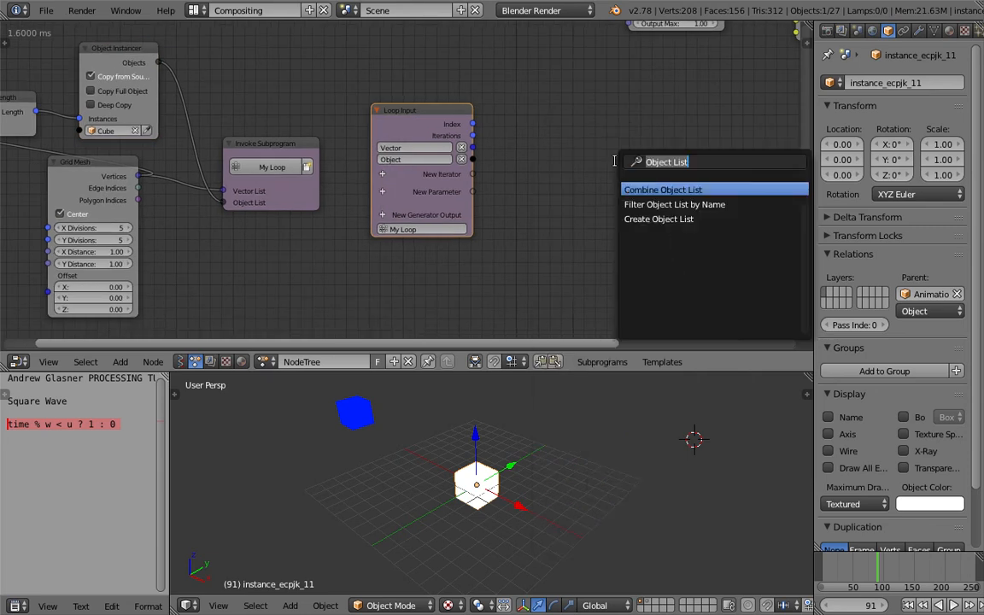
type("object tra")
key("Down")
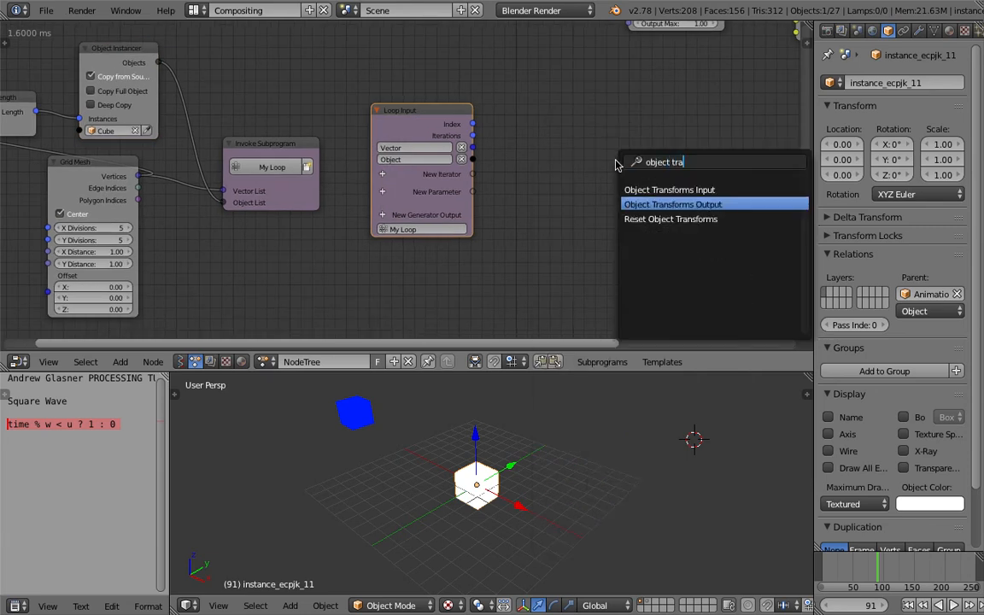
key("Return")
left_click(641, 195)
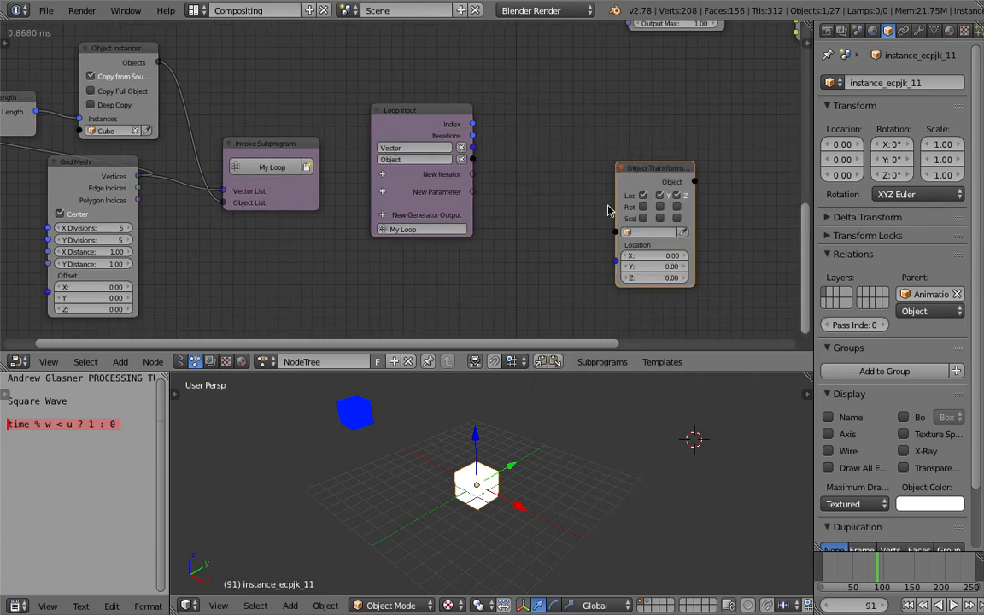
left_click_drag(473, 159, 615, 231)
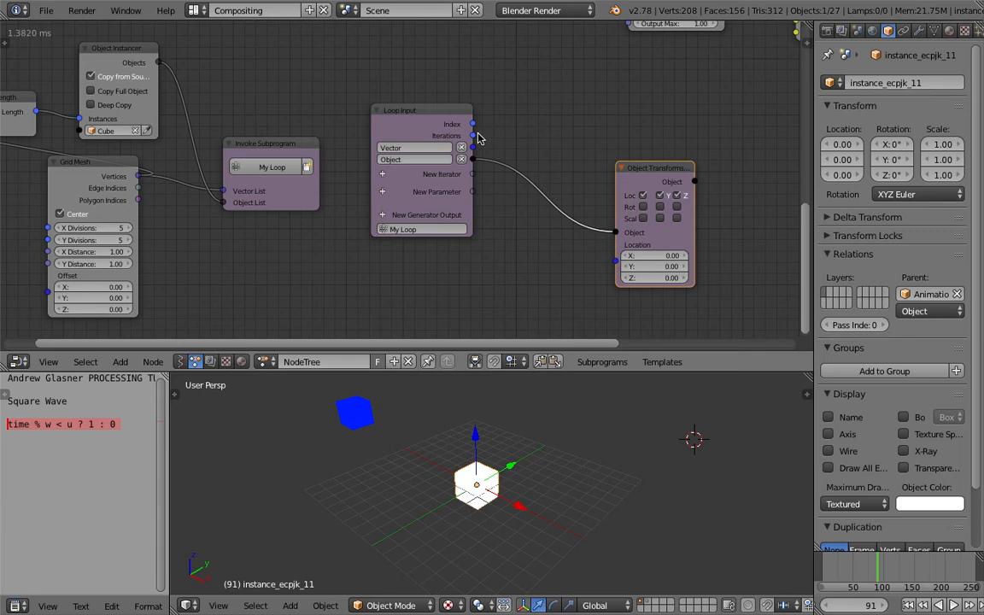
left_click_drag(473, 147, 615, 244)
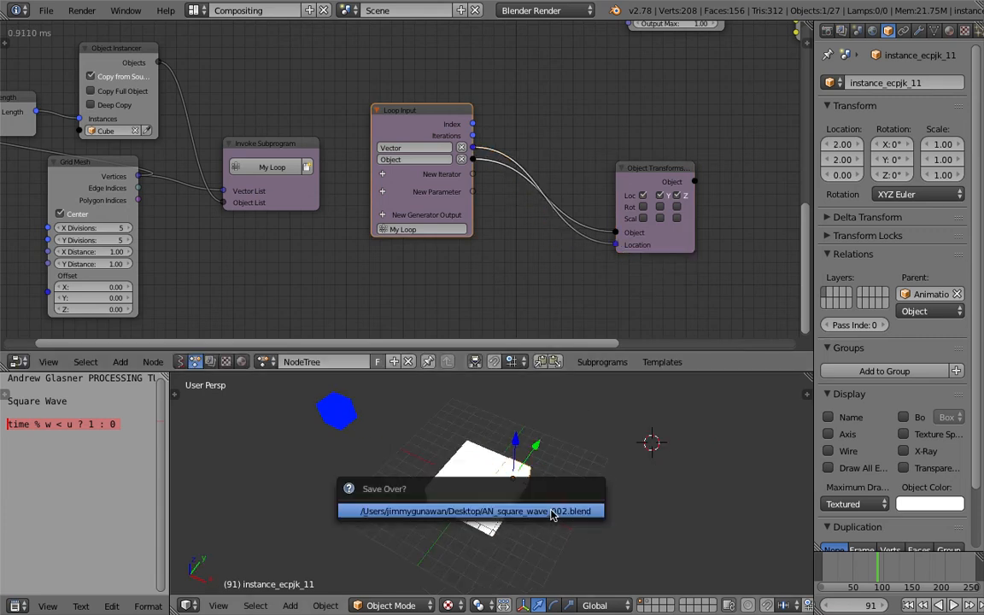
Step: Set the Grid Mesh's X and Y distance to 3.07 to spread out the instances
middle_click_drag(180, 238, 267, 211)
left_click_drag(184, 226, 290, 237)
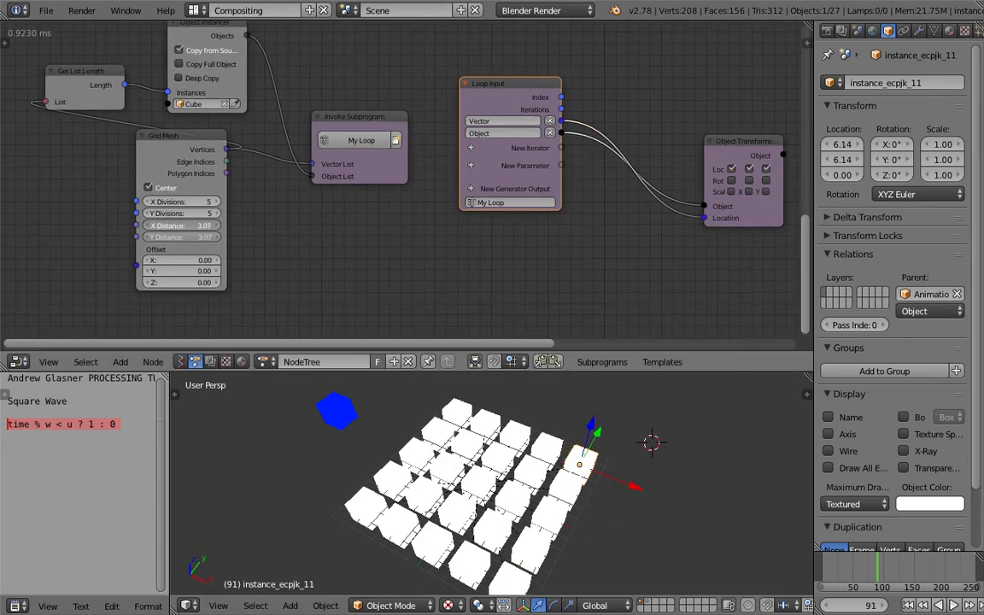
middle_click_drag(561, 464, 508, 497)
scroll(577, 257, "down", 2)
Step: Bring the colour node chain and the loop nodes close together and delete the value viewer on the Ceiling result
middle_click_drag(577, 254, 361, 242)
scroll(575, 135, "up", 1)
middle_click_drag(573, 62, 539, 145)
scroll(533, 146, "down", 2)
middle_click_drag(655, 105, 616, 132)
left_click_drag(652, 87, 646, 108)
scroll(462, 141, "down", 1)
middle_click_drag(459, 143, 472, 154)
middle_click_drag(221, 110, 313, 164)
left_click_drag(265, 142, 268, 153)
scroll(268, 151, "down", 2)
middle_click_drag(260, 145, 256, 120)
left_click_drag(218, 107, 260, 193)
left_click_drag(308, 137, 429, 186)
left_click_drag(356, 199, 345, 176)
mouse_move(440, 89)
left_mouse_down()
mouse_move(448, 124)
mouse_move(505, 164)
left_mouse_up()
key("x")
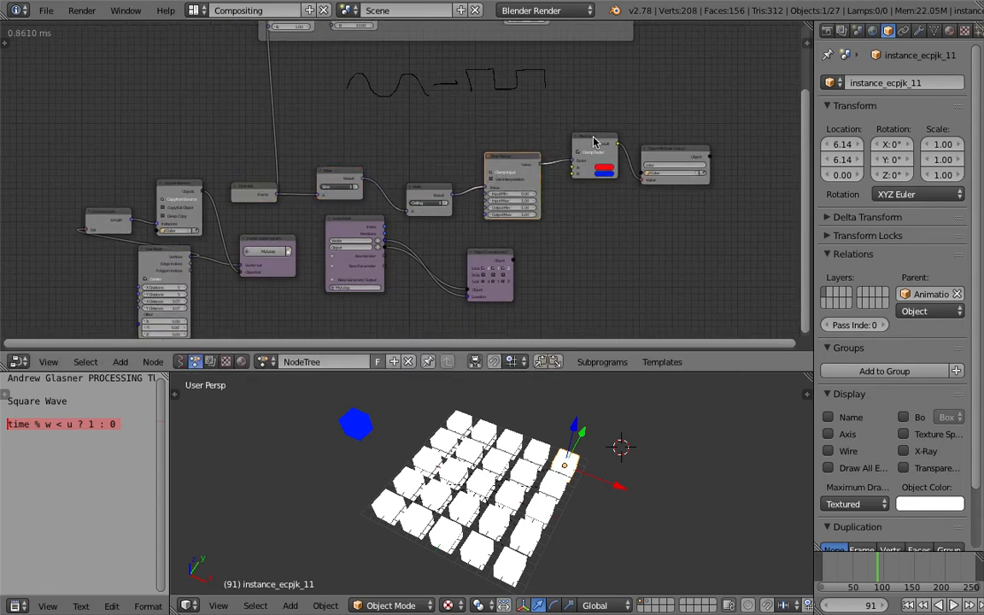
Step: Reposition the Mix Colors and Object Attribute Output nodes and link the Object Transforms Output's object into the attribute node
left_click_drag(596, 143, 596, 178)
scroll(645, 164, "up", 2)
middle_click_drag(649, 163, 621, 125)
left_click_drag(640, 112, 642, 163)
scroll(639, 165, "up", 2)
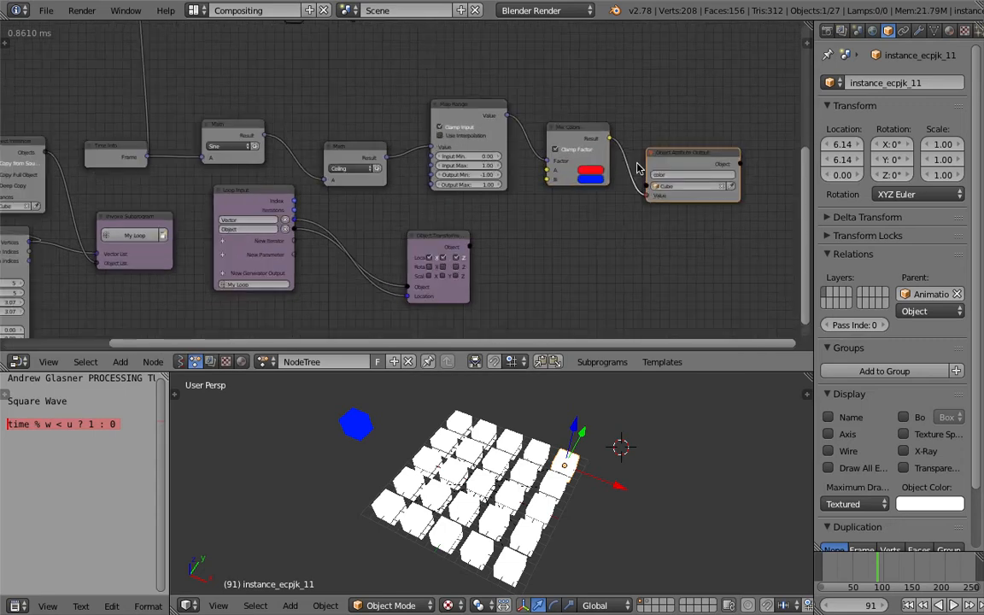
middle_click_drag(639, 166, 662, 144)
left_click_drag(497, 224, 677, 163)
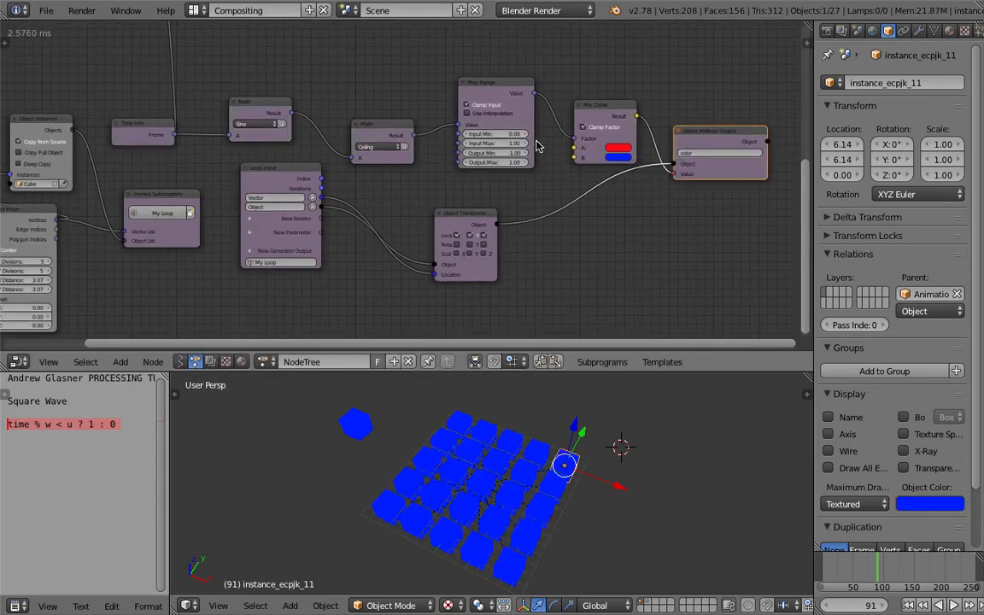
Step: Scrub the timeline to frame 102, check the instances' colours and save the file
middle_click_drag(329, 156, 421, 150)
left_click_drag(854, 572, 883, 559)
middle_click_drag(531, 476, 515, 467)
key("ctrl+s")
left_click(515, 468)
middle_click_drag(401, 180, 411, 180)
key("ctrl+s")
left_click(410, 181)
Step: Shift the Time Info node aside, add a Delay Time node above the Sine Math node and feed it the Frame output
left_click_drag(248, 125, 213, 84)
middle_click_drag(377, 64, 376, 91)
key("ctrl+a")
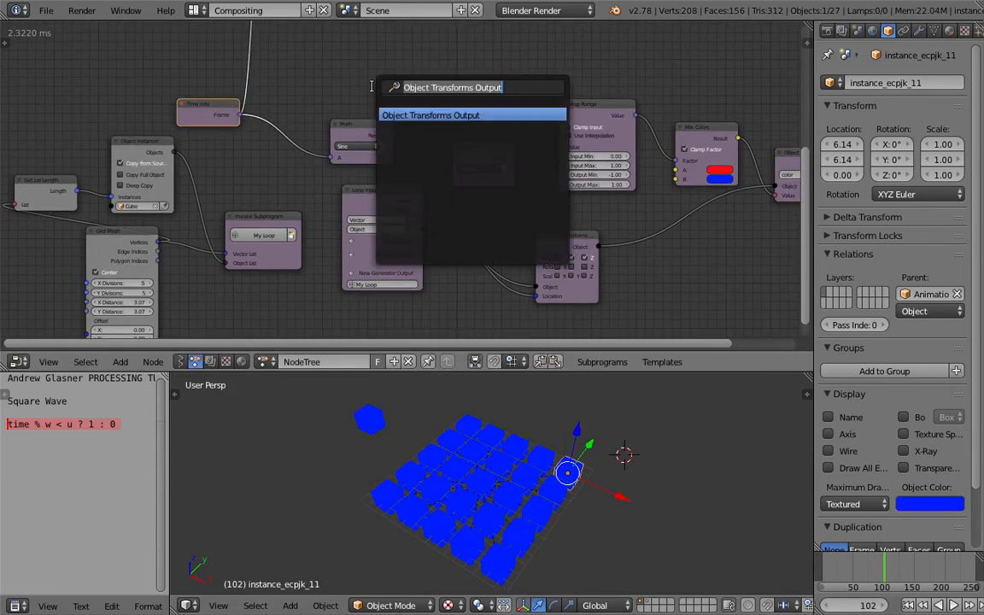
type("time d")
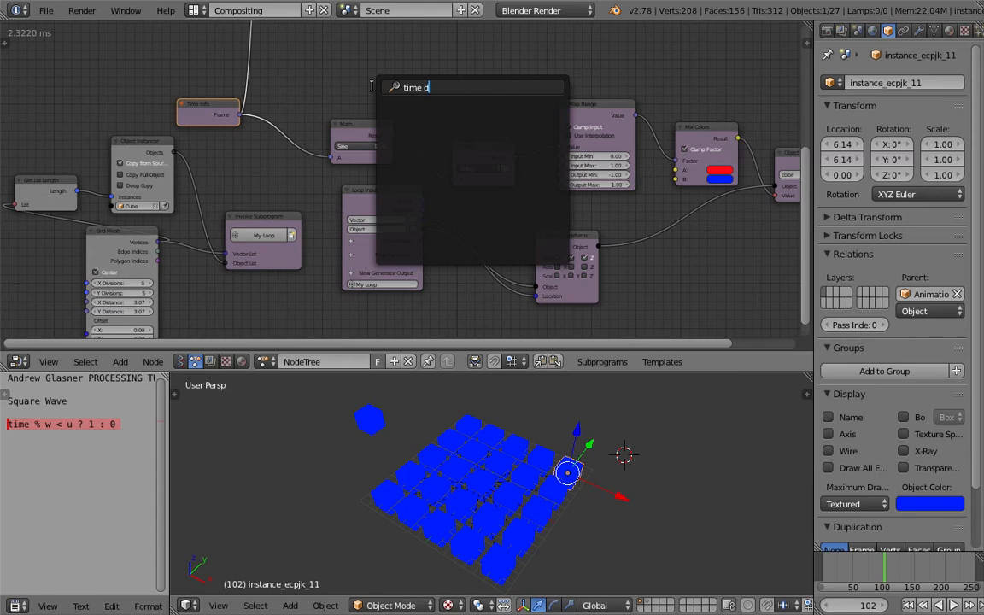
key("ctrl+a")
type("delay")
key("Return")
left_click(330, 64)
key("ctrl+s")
left_click(330, 64)
left_click_drag(244, 112, 325, 92)
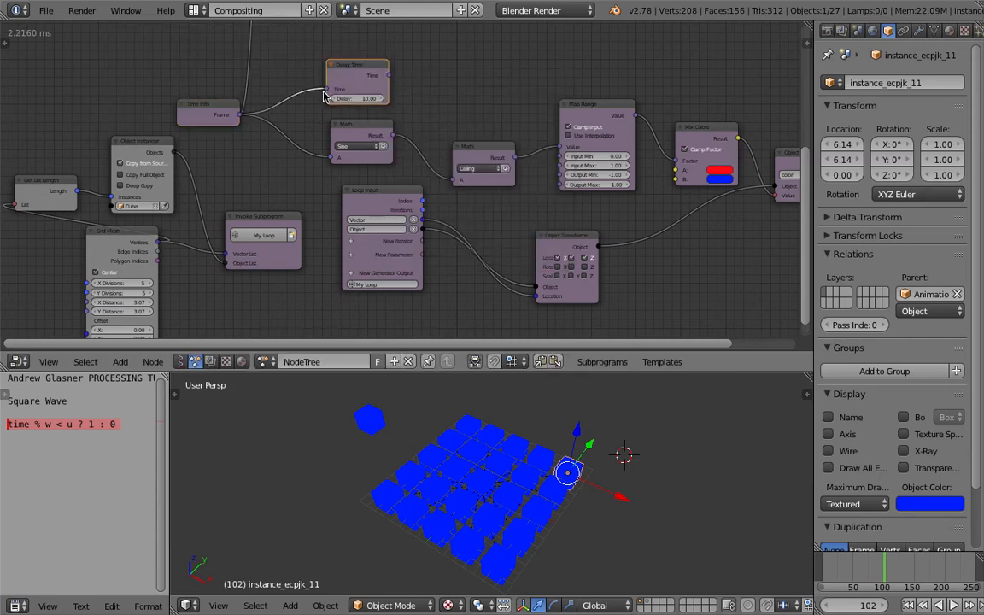
Step: Move the Get List Length, Object Instancer, Grid Mesh and Invoke Subprogram nodes together away from the loop nodes
middle_click_drag(176, 229, 222, 202)
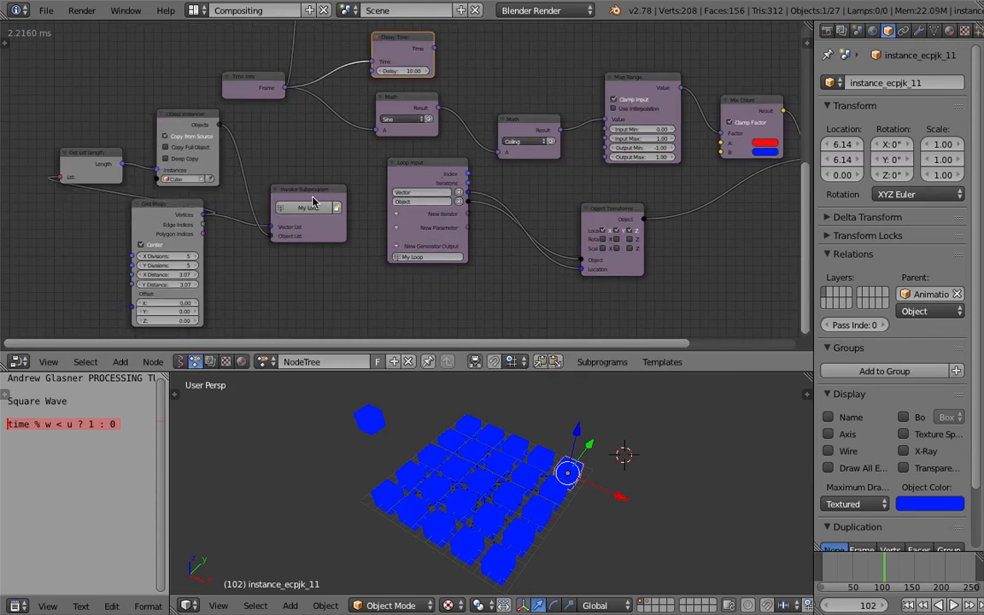
scroll(272, 177, "down", 2)
middle_click_drag(164, 159, 235, 151)
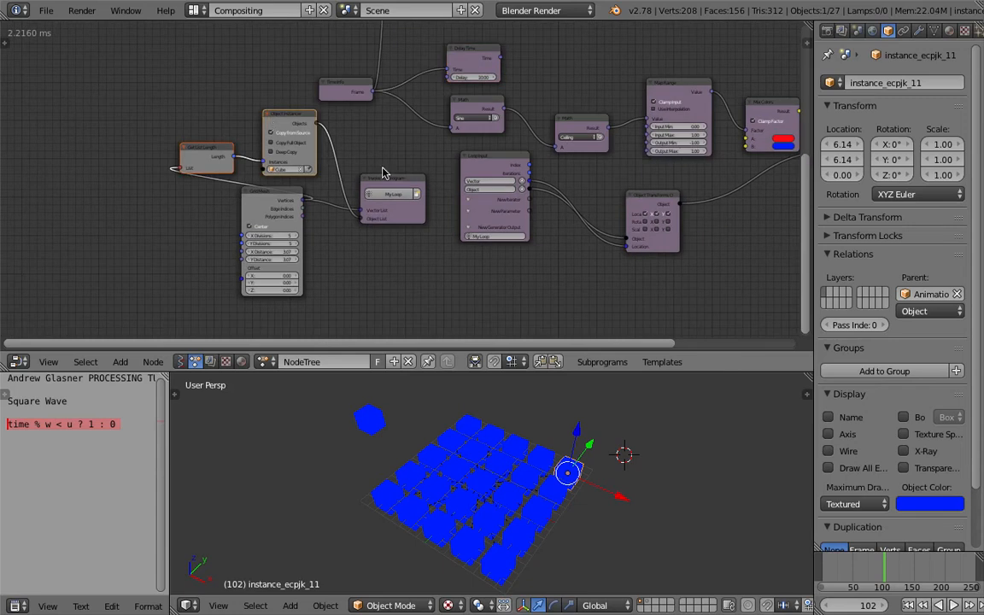
key("g")
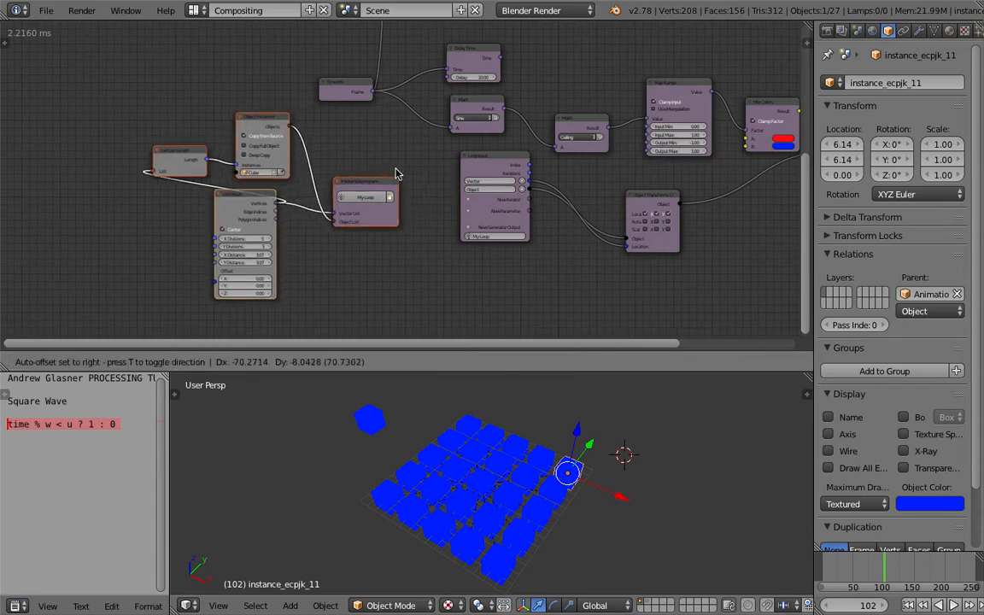
left_click(282, 137)
Step: Shift the Grid Mesh node further away from the Invoke Subprogram node, below Get List Length
middle_click_drag(181, 147, 308, 147)
scroll(306, 144, "up", 3)
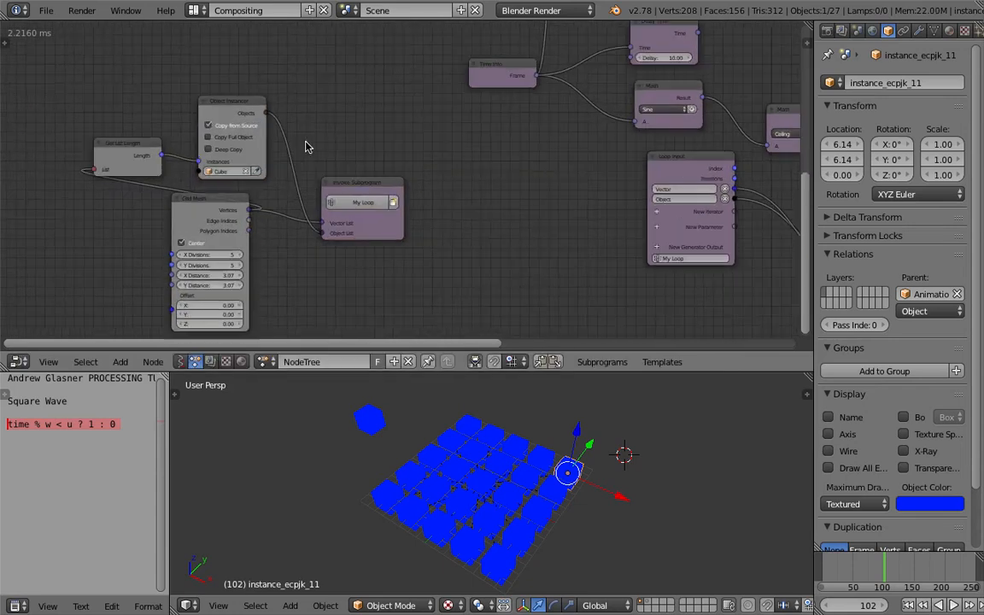
left_click_drag(219, 200, 161, 213)
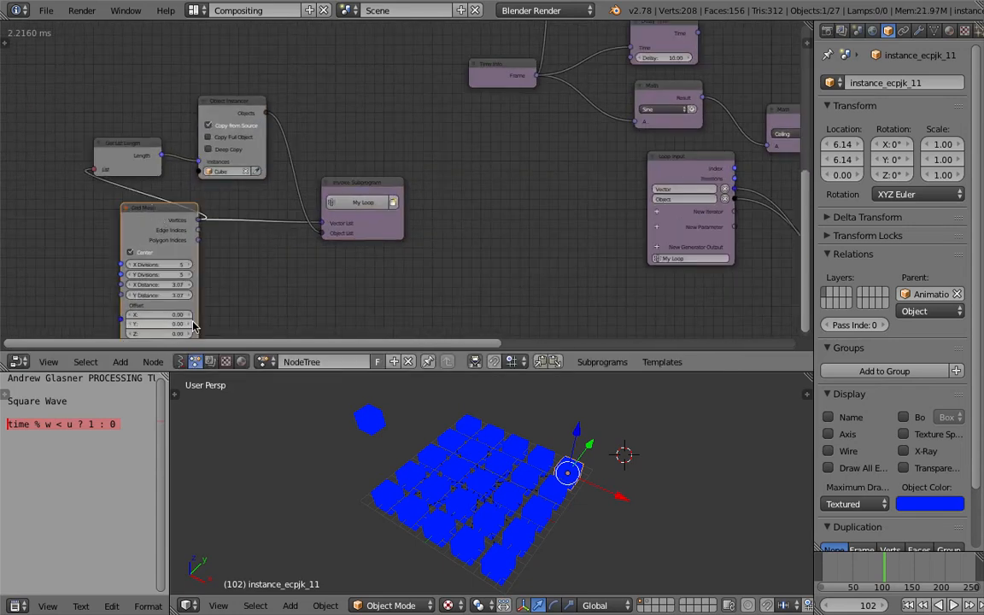
middle_click_drag(162, 227, 171, 218)
scroll(122, 137, "up", 1)
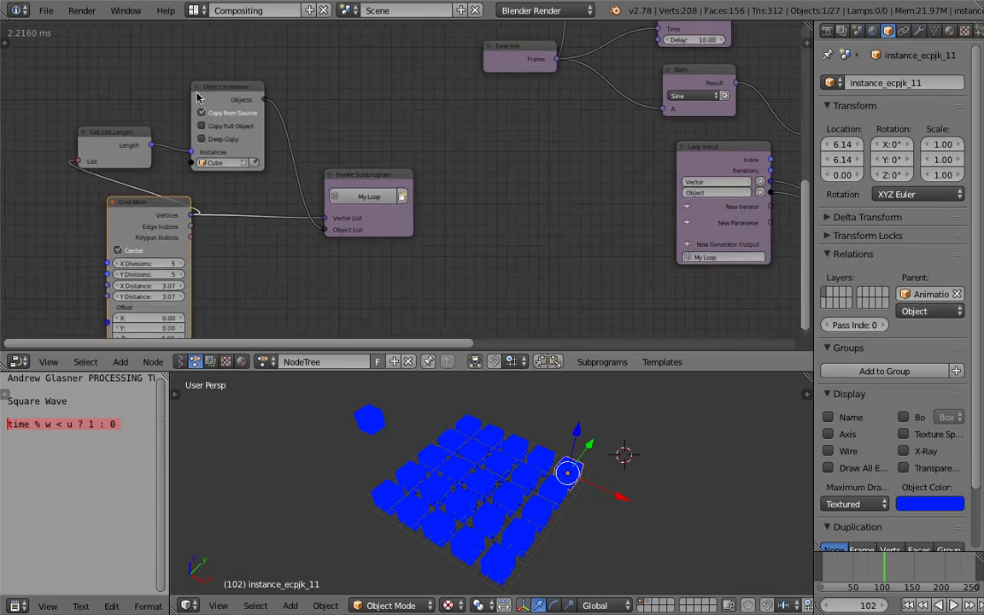
Step: Move the Time Info node down, in front of the Delay Time and Sine Math nodes
middle_click_drag(406, 523, 439, 479)
middle_click_drag(544, 206, 290, 270)
left_click(282, 107)
middle_click_drag(283, 108, 268, 164)
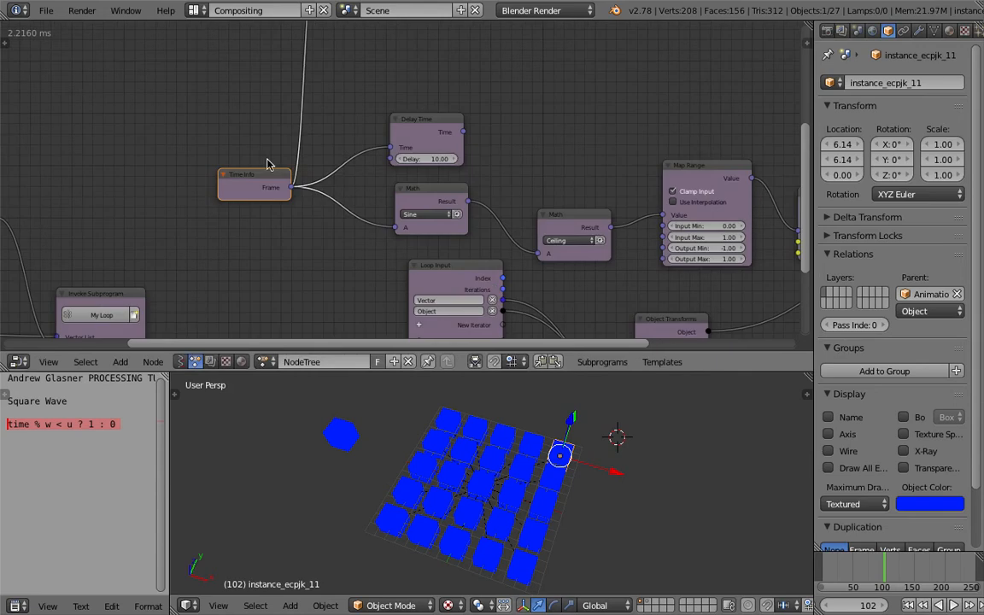
Step: Shift the Loop Input node below Time Info and connect its Index output to the Delay input of Delay Time
middle_click_drag(357, 186, 178, 262)
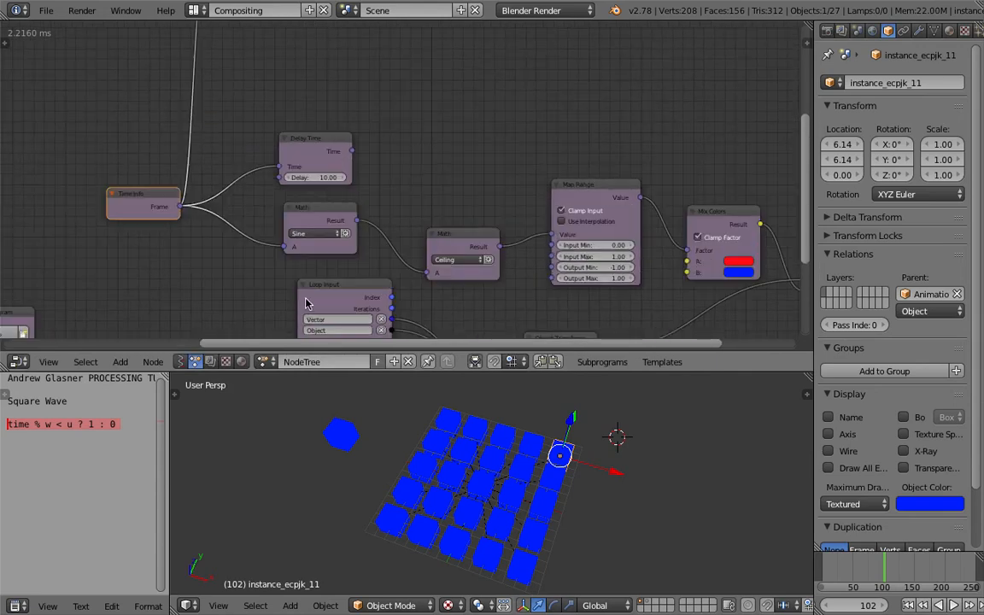
left_click_drag(306, 302, 162, 300)
middle_click_drag(161, 301, 184, 238)
left_click_drag(250, 258, 268, 212)
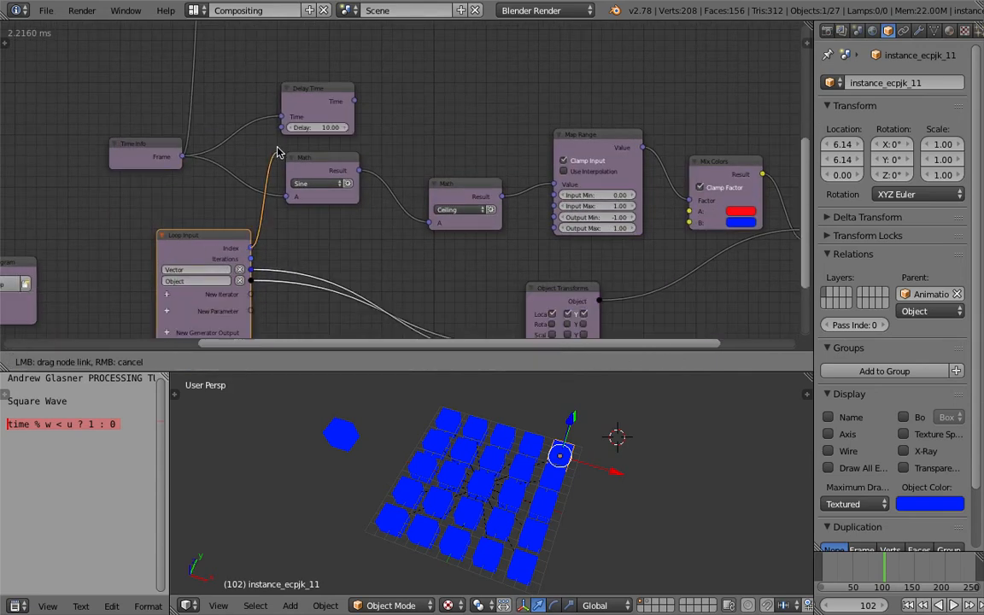
left_click_drag(285, 133, 282, 128)
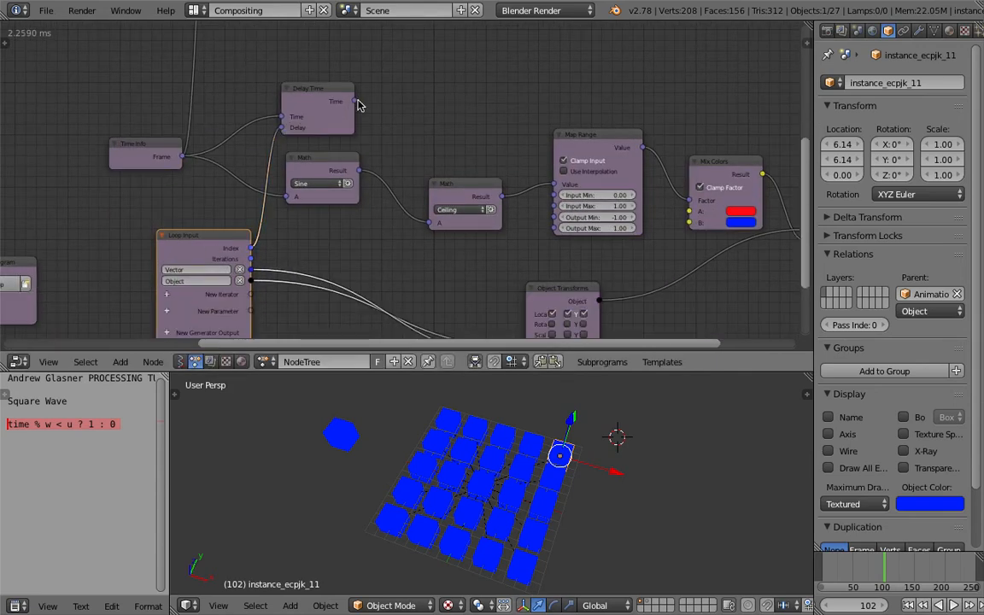
Step: Connect the Delay Time node's Time output to input A of the Sine Math node and shift that Math node slightly aside
left_click_drag(357, 104, 286, 197)
left_click_drag(310, 159, 333, 163)
middle_click_drag(611, 474, 606, 479)
left_click(648, 481)
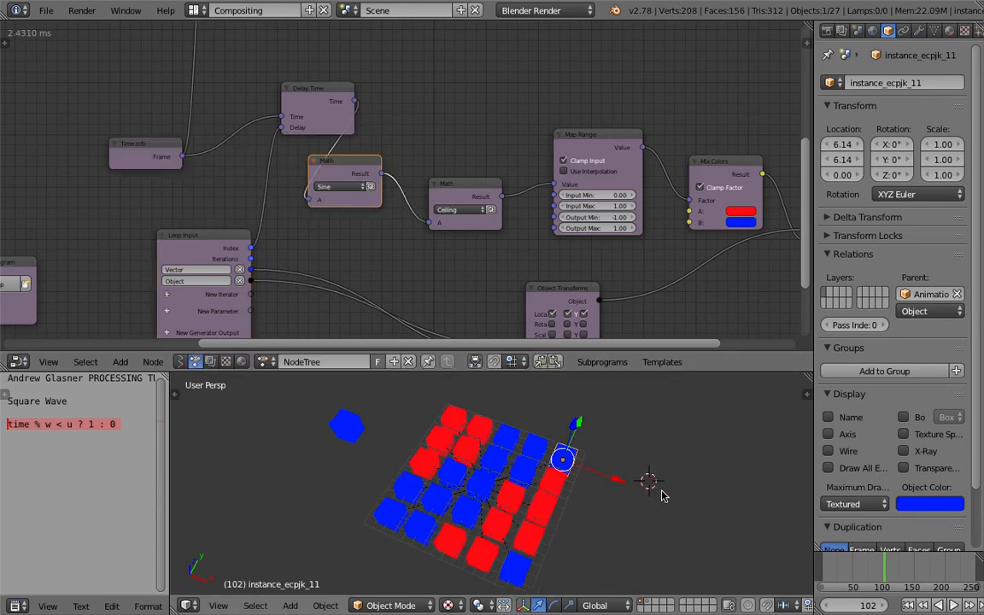
Step: Play the animation and save over AN_square_wave_002.blend
key("alt+a")
key("ctrl+s")
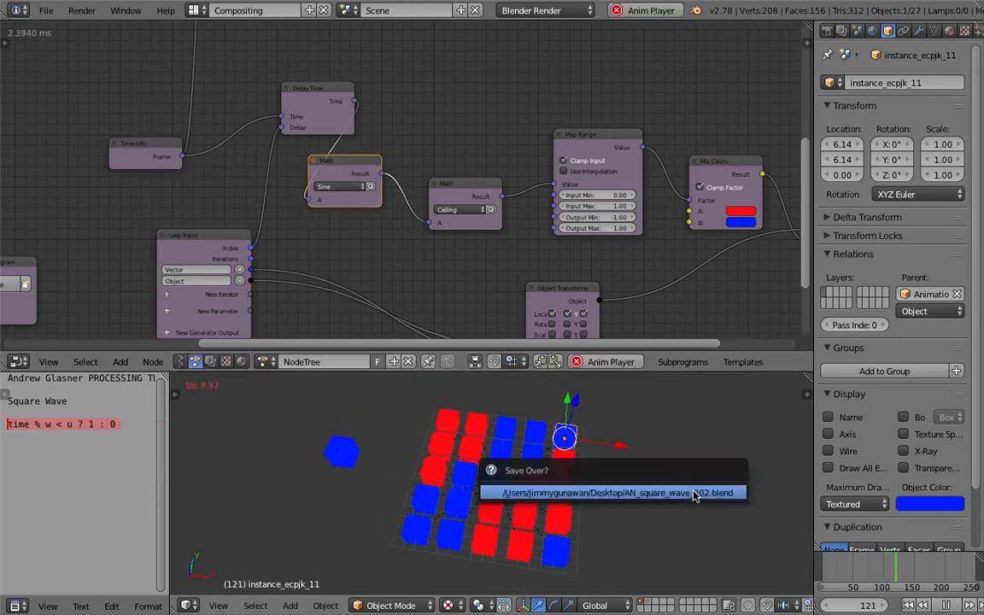
left_click(694, 493)
Step: Rearrange the Delay Time and Sine Math nodes side by side, with a gap between them
left_click(303, 98)
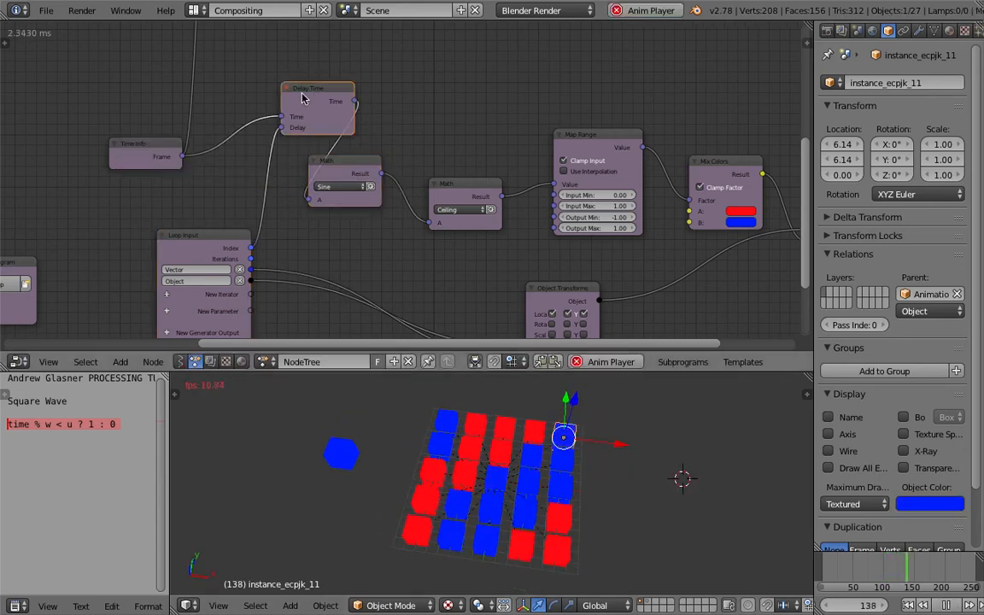
left_click_drag(304, 98, 267, 101)
left_click_drag(341, 166, 388, 110)
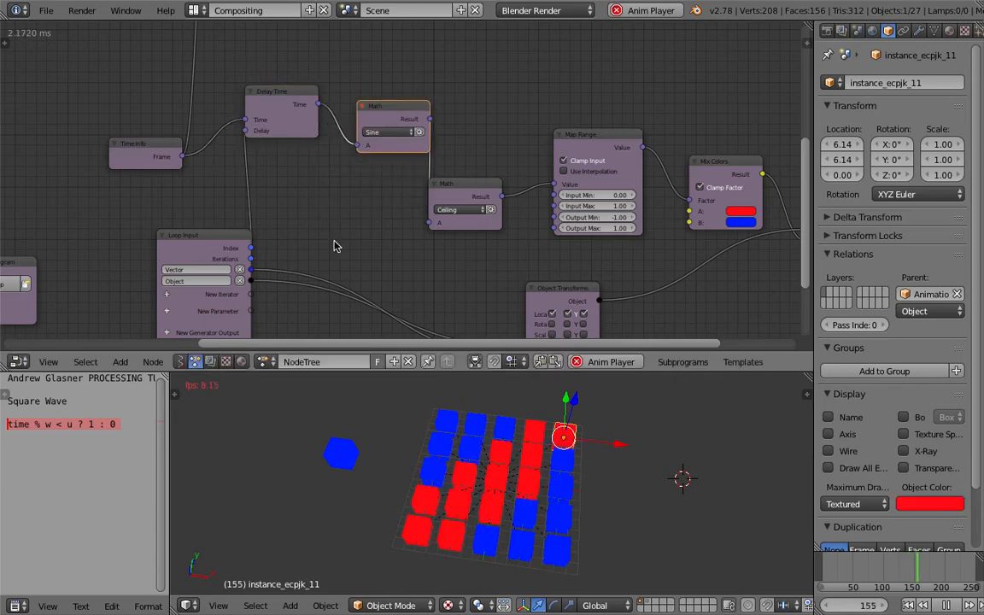
Step: Set both the X and Y Divisions of the Grid Mesh node to 20
scroll(427, 193, "down", 5)
middle_click_drag(452, 182, 508, 159)
scroll(470, 475, "down", 2)
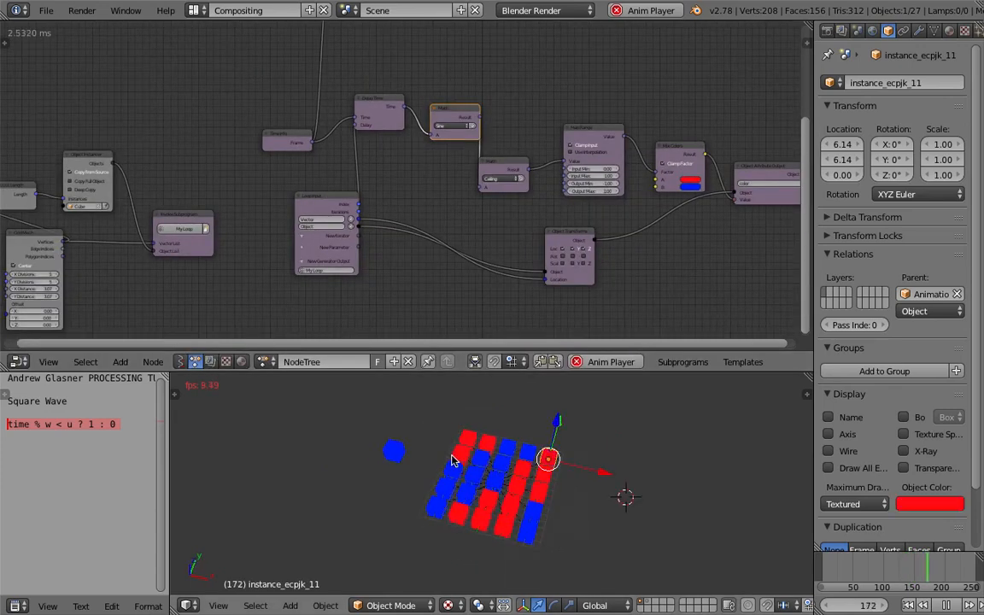
middle_click_drag(475, 475, 602, 468)
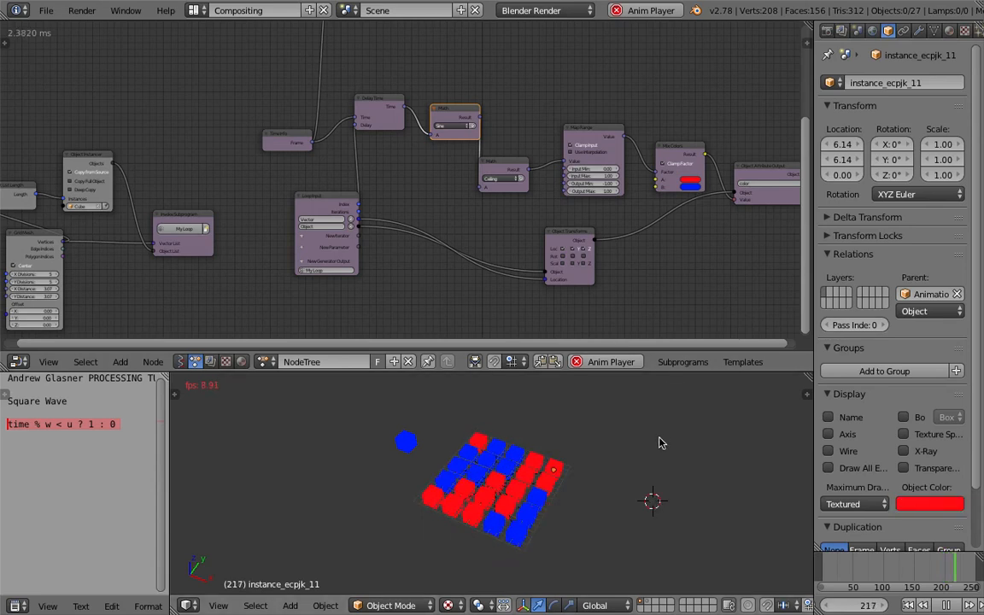
scroll(624, 476, "up", 1)
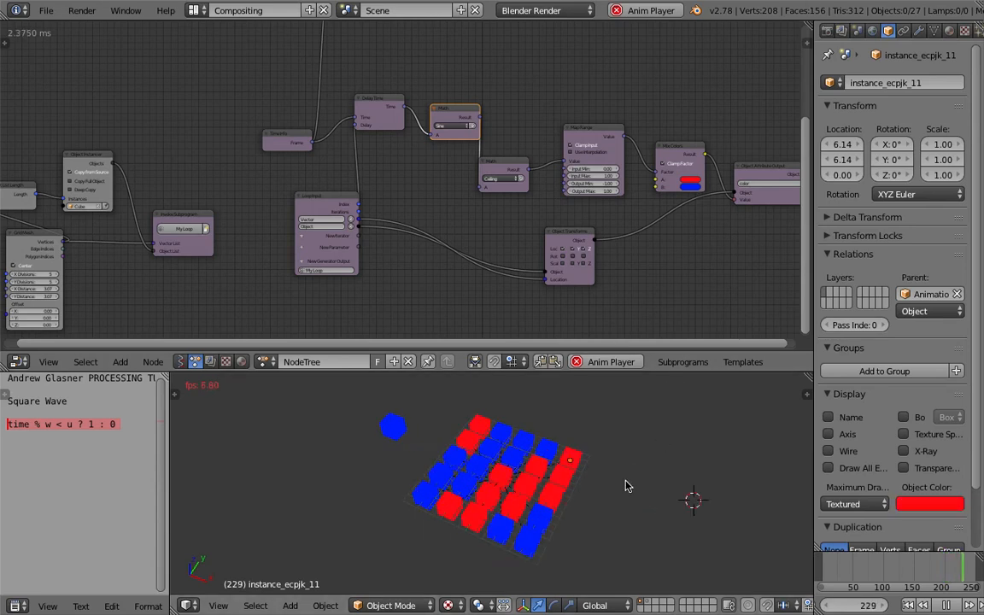
middle_click_drag(215, 268, 340, 246)
scroll(211, 246, "up", 1)
middle_click_drag(210, 245, 287, 217)
scroll(241, 263, "up", 1)
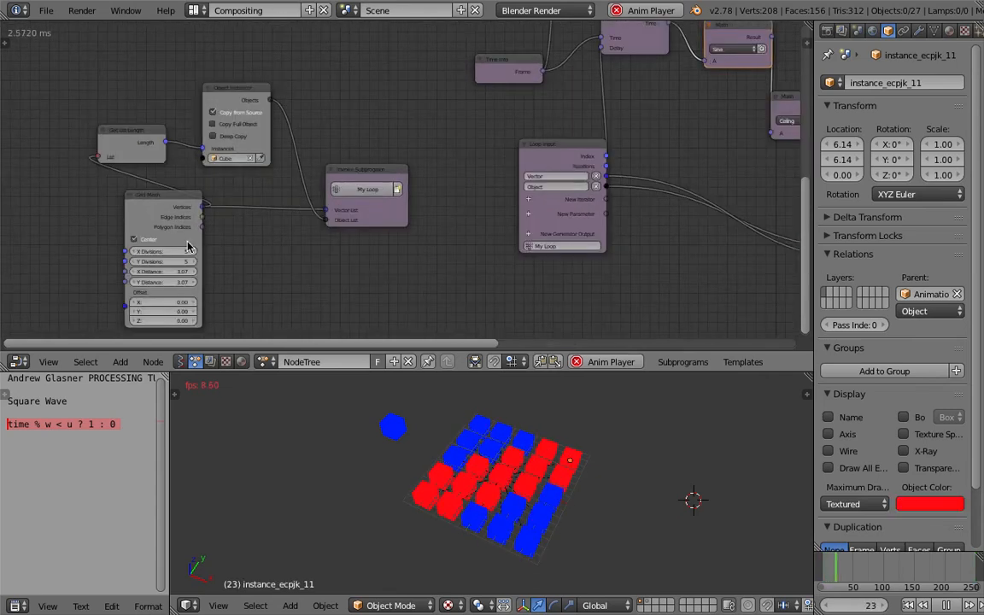
left_click(182, 251)
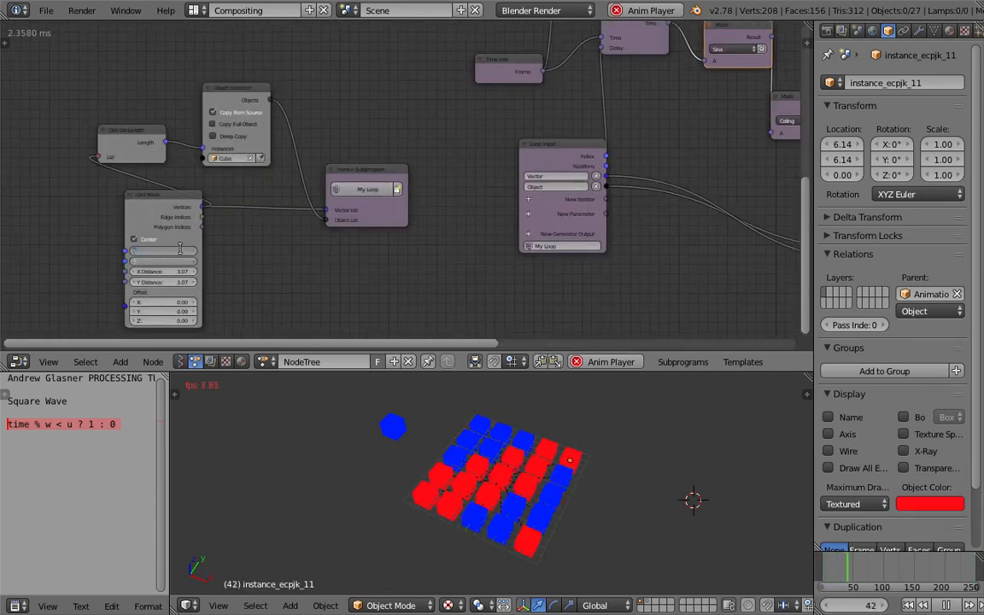
type("20")
key("Return")
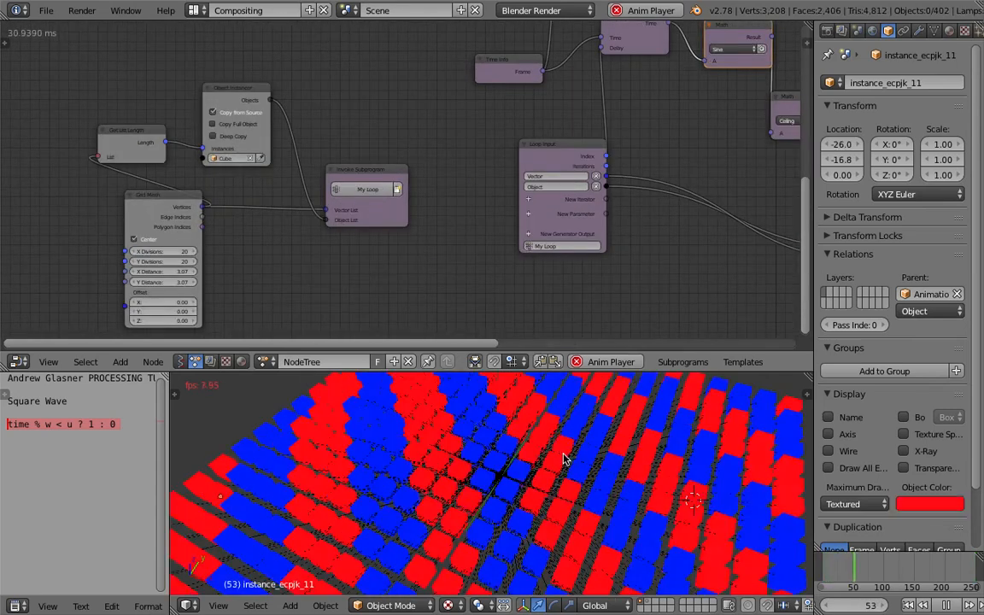
Step: Hide the relationship lines through the Object Instancer node's advanced settings
scroll(572, 461, "down", 3)
middle_click_drag(581, 485, 607, 545)
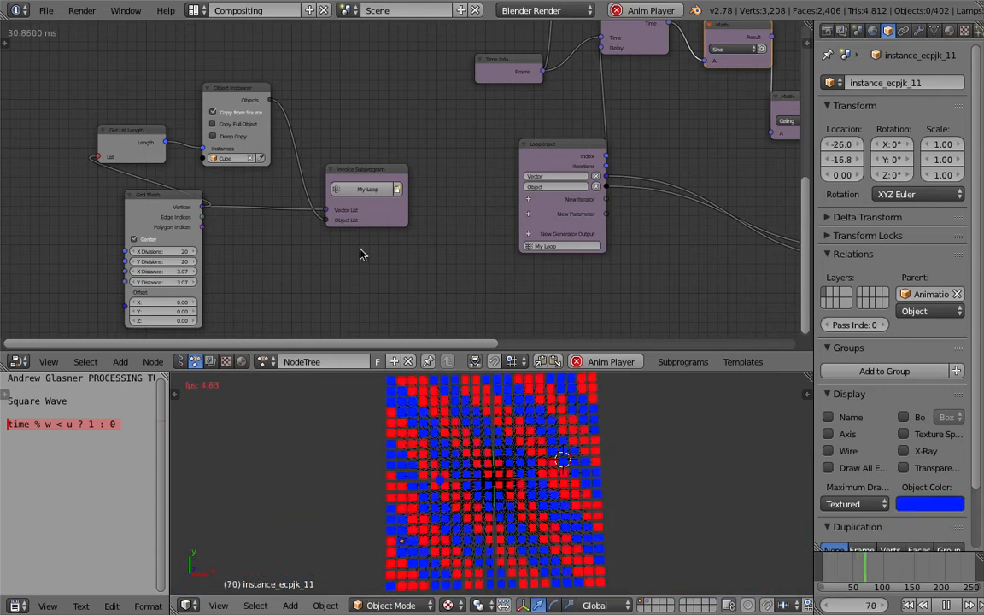
left_click(229, 94)
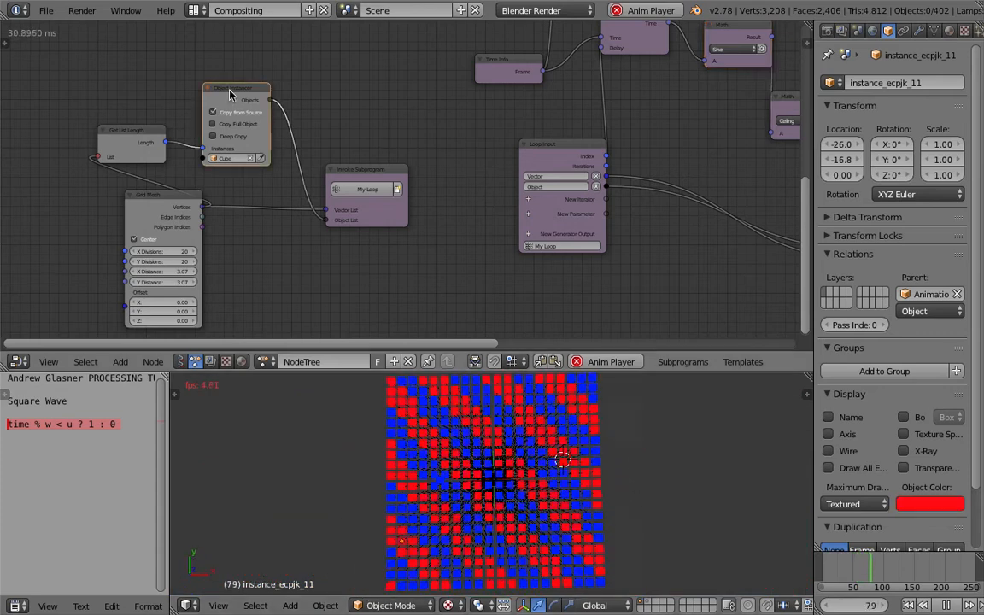
key("u")
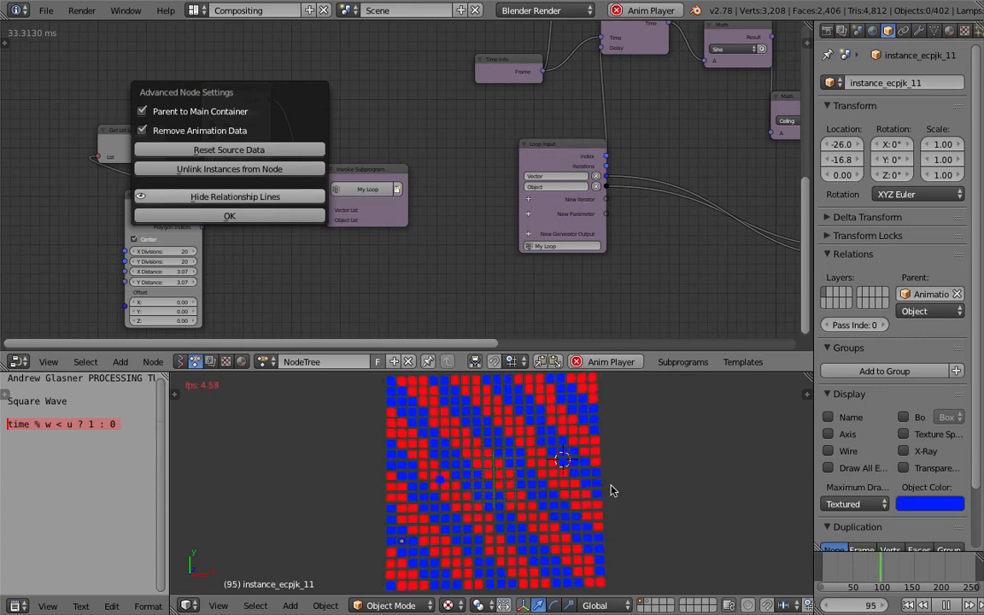
Step: Enlarge the 3D view by raising its border with the node editor, and view the playing grid at an angle
middle_click_drag(649, 489, 651, 287)
left_click_drag(652, 287, 649, 348)
mouse_move(654, 459)
middle_mouse_down()
mouse_move(637, 551)
mouse_move(632, 462)
mouse_move(623, 462)
mouse_move(630, 476)
mouse_move(642, 472)
middle_mouse_up()
left_click(641, 468)
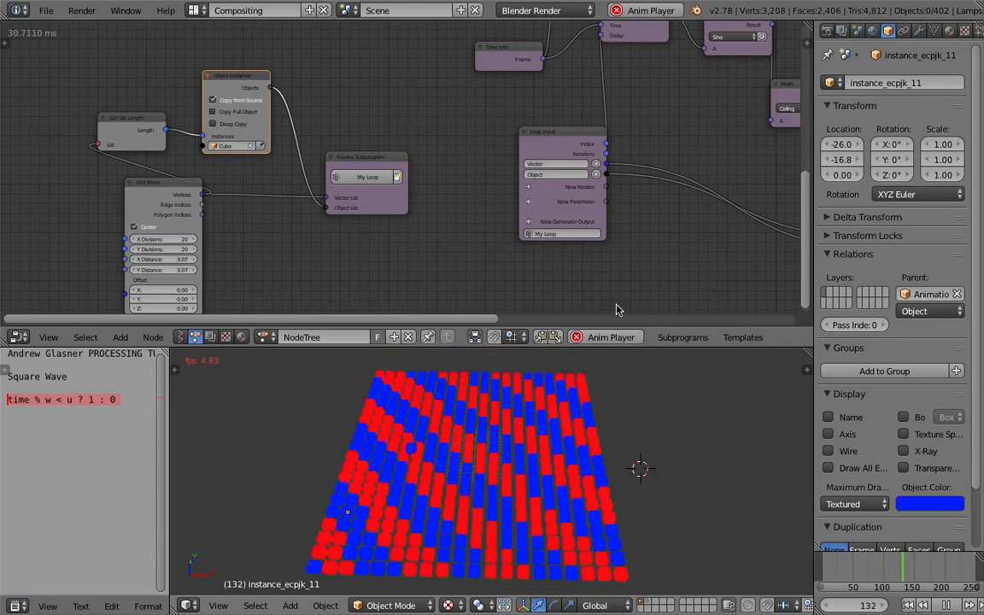
middle_click_drag(649, 246, 540, 249)
middle_click_drag(576, 405, 634, 458)
left_click(638, 470)
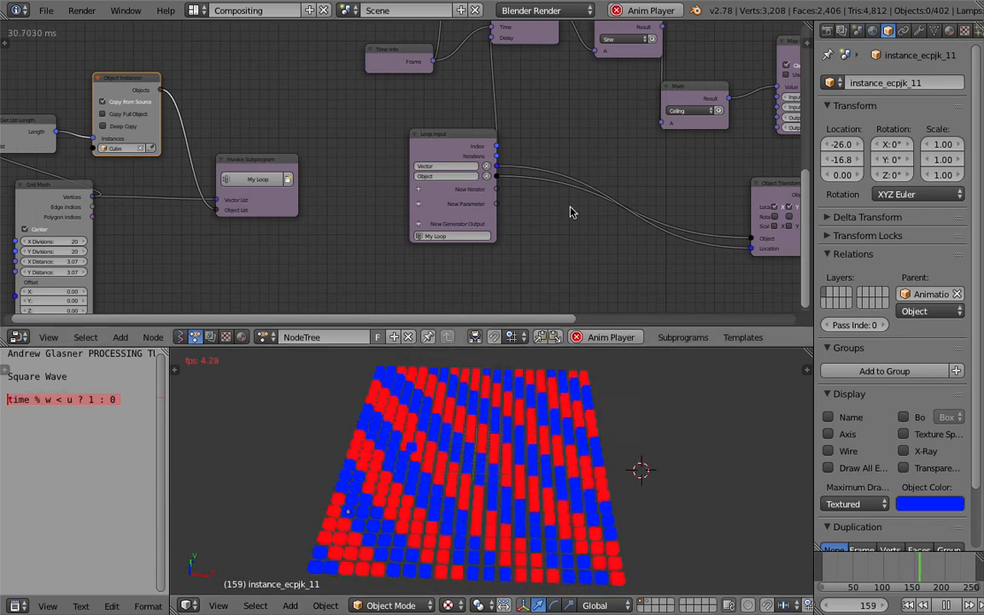
Step: Move the Sine Math node closer to the Delay Time node and stop the playback
middle_click_drag(546, 206, 403, 217)
middle_click_drag(482, 116, 465, 216)
scroll(466, 211, "up", 1)
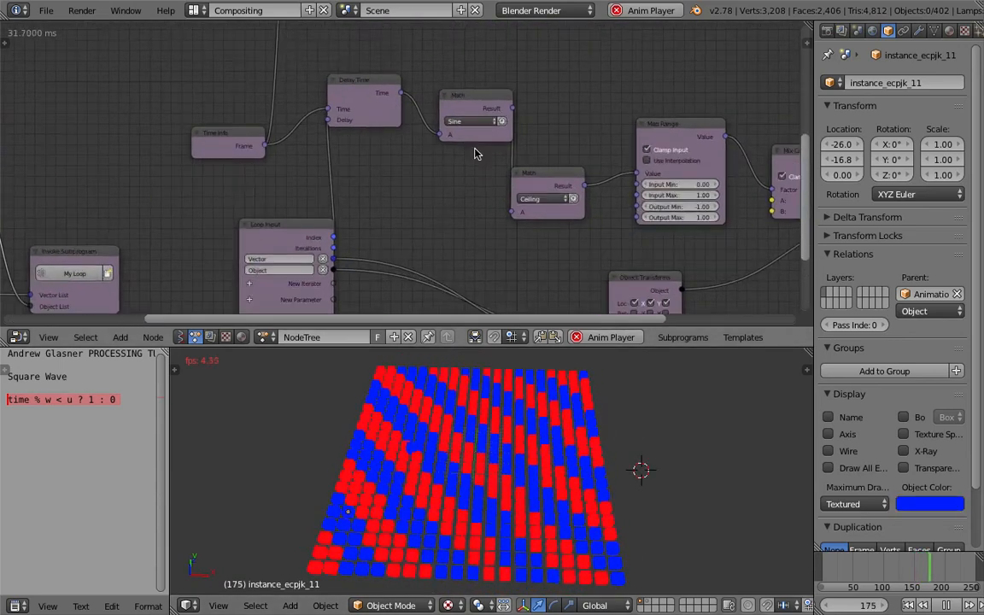
left_click_drag(475, 107, 451, 112)
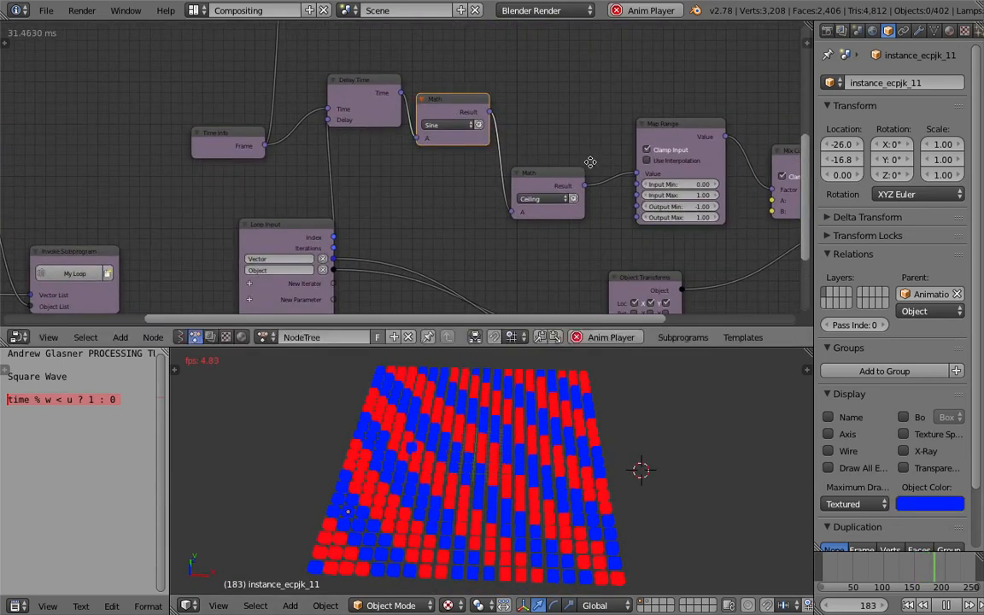
middle_click_drag(590, 162, 435, 165)
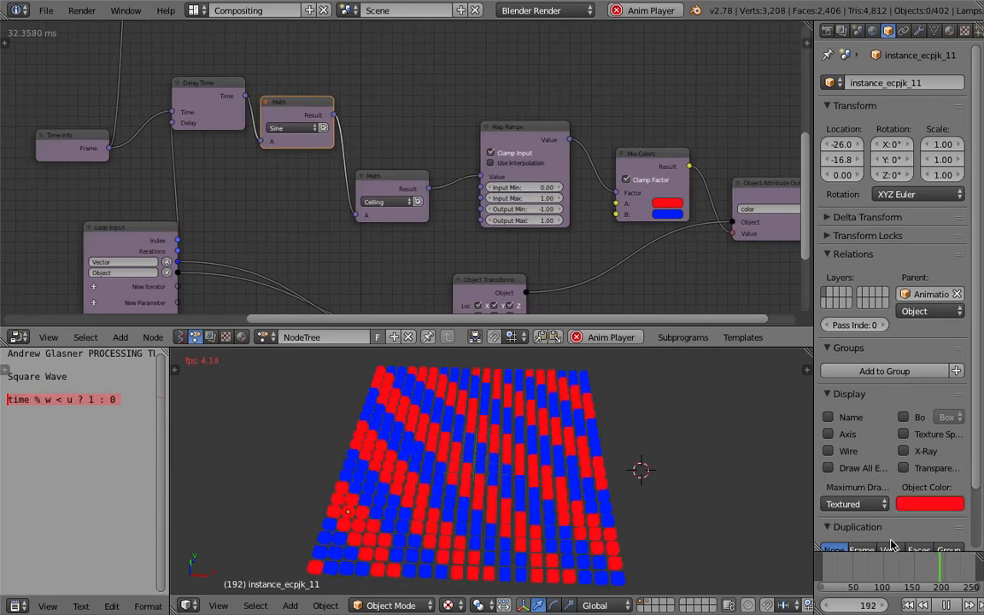
key("alt+a")
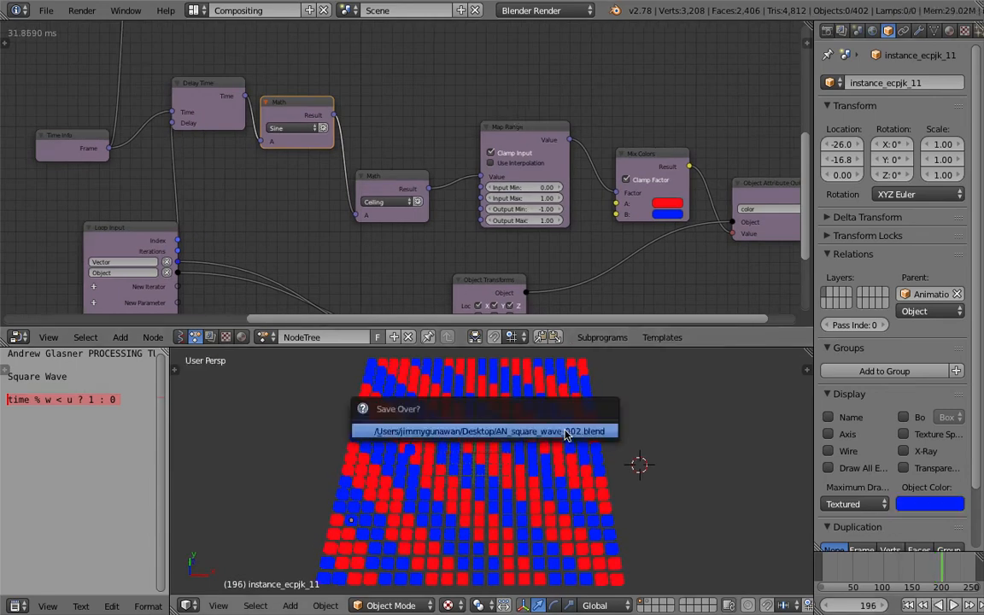
Step: Line up the Sine and Ceiling Math nodes between Delay Time and Map Range and save the file
middle_click_drag(526, 247, 474, 211)
scroll(474, 210, "up", 4)
middle_click_drag(311, 154, 468, 173)
scroll(461, 173, "down", 2)
middle_click_drag(410, 153, 448, 163)
left_click_drag(478, 167, 496, 132)
left_click_drag(408, 86, 415, 125)
key("ctrl+s")
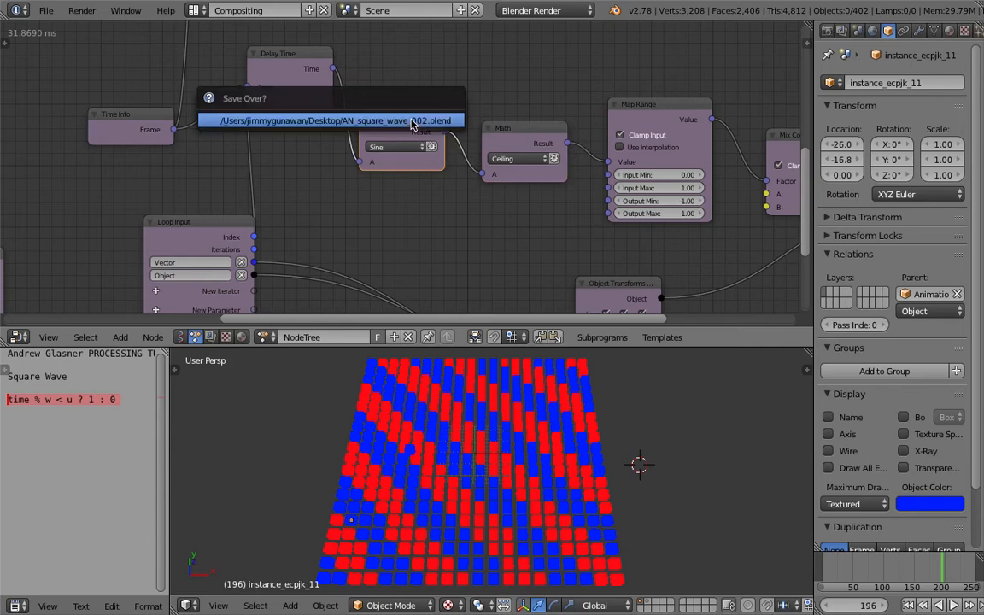
Step: Lower the Delay Time node to the level of Time Info and shift the Loop Input node away from the chain
left_click_drag(284, 80, 284, 124)
left_click_drag(225, 219, 166, 218)
middle_click_drag(227, 187, 316, 124)
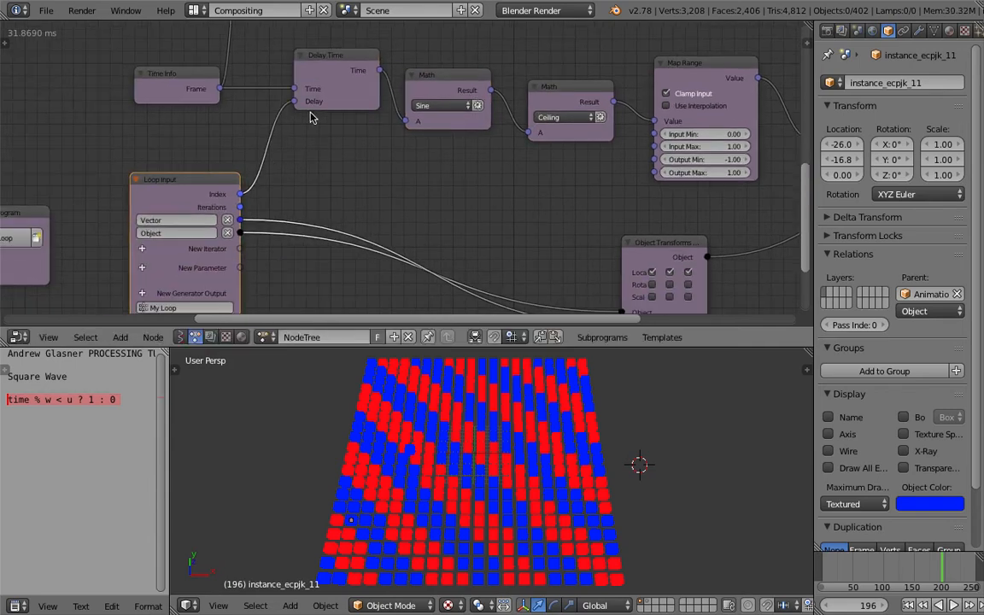
Step: Add a Multiply Math node and insert it between the Loop Input's Index output and the Delay input of Delay Time
left_click_drag(318, 100, 330, 92)
key("ctrl+a")
type("math")
key("Down")
key("Down")
key("Down")
key("Return")
left_click(280, 127)
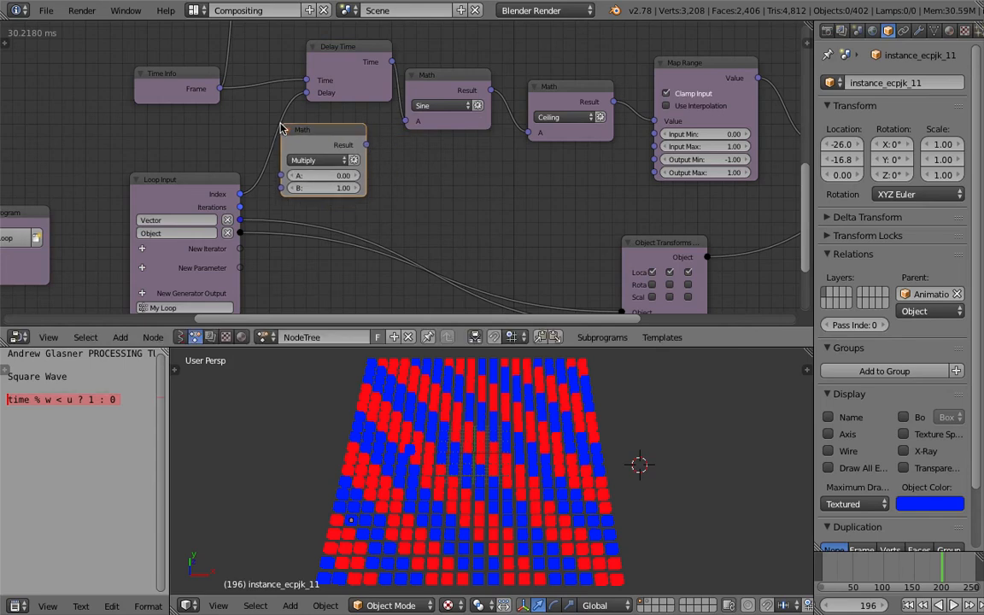
left_click_drag(293, 132, 299, 134)
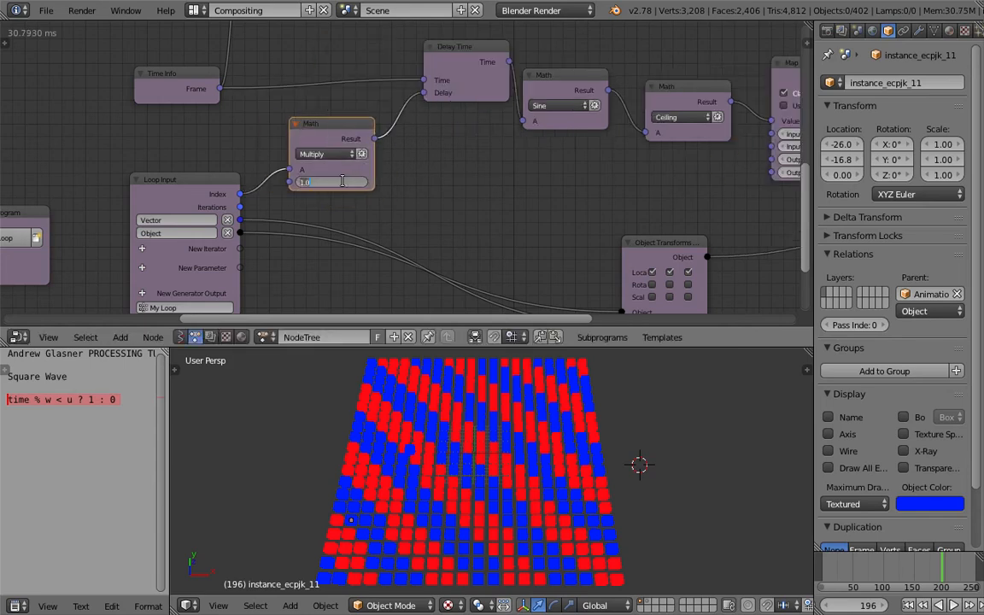
Step: Set the Multiply node's B value to 10 and save the file
key("Return")
key("ctrl+s")
key("Return")
Step: Play the animation and examine the cubes' colour pattern from several angles
key("alt+a")
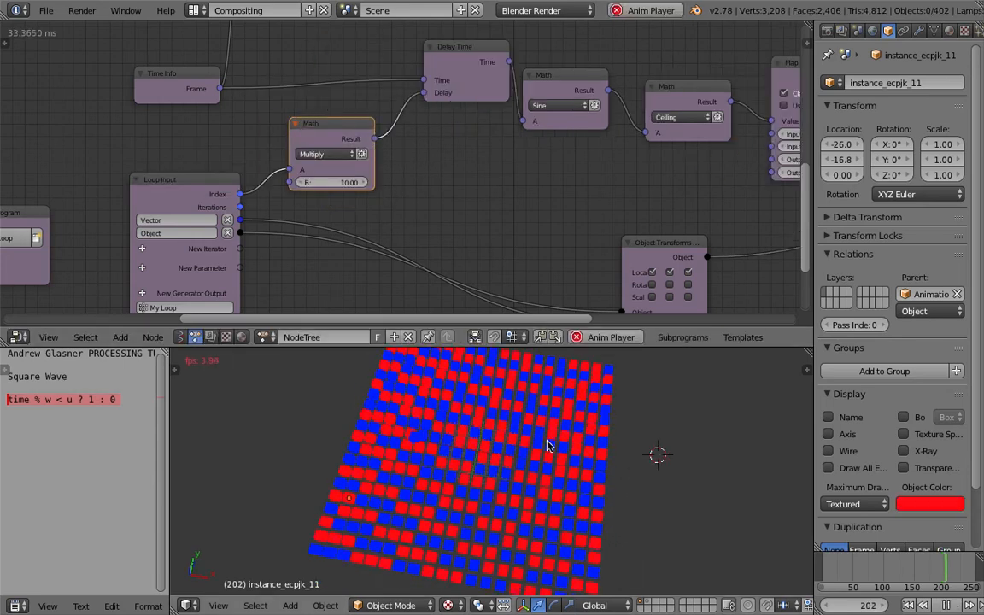
middle_click_drag(659, 480, 528, 466)
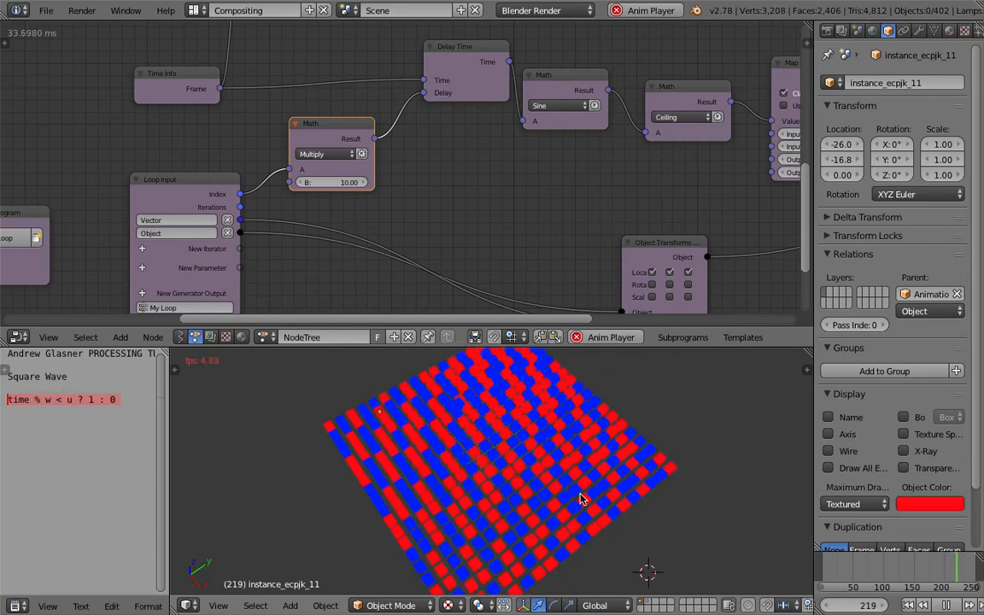
middle_click_drag(624, 501, 644, 489)
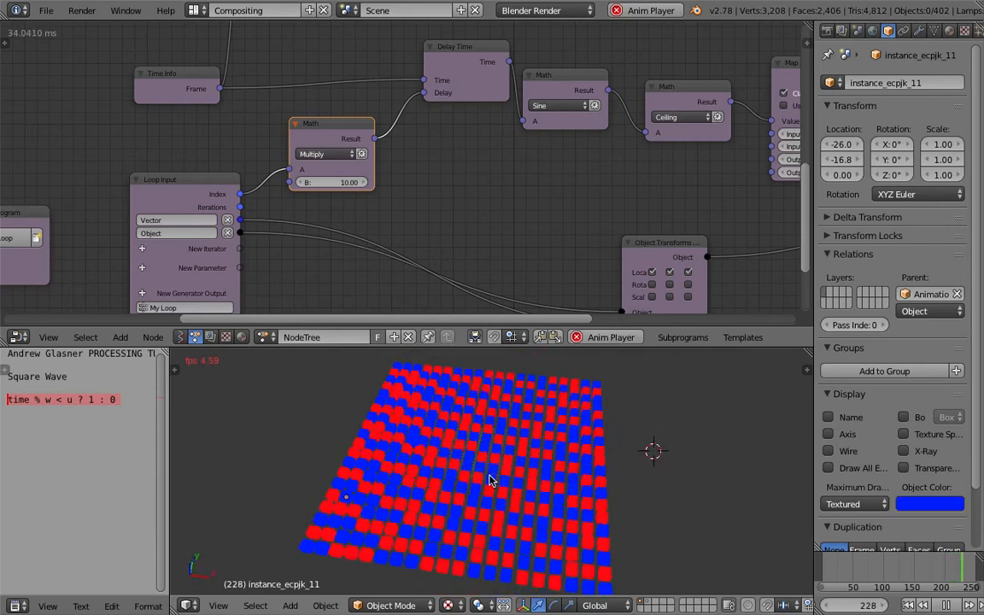
middle_click_drag(490, 507, 597, 558)
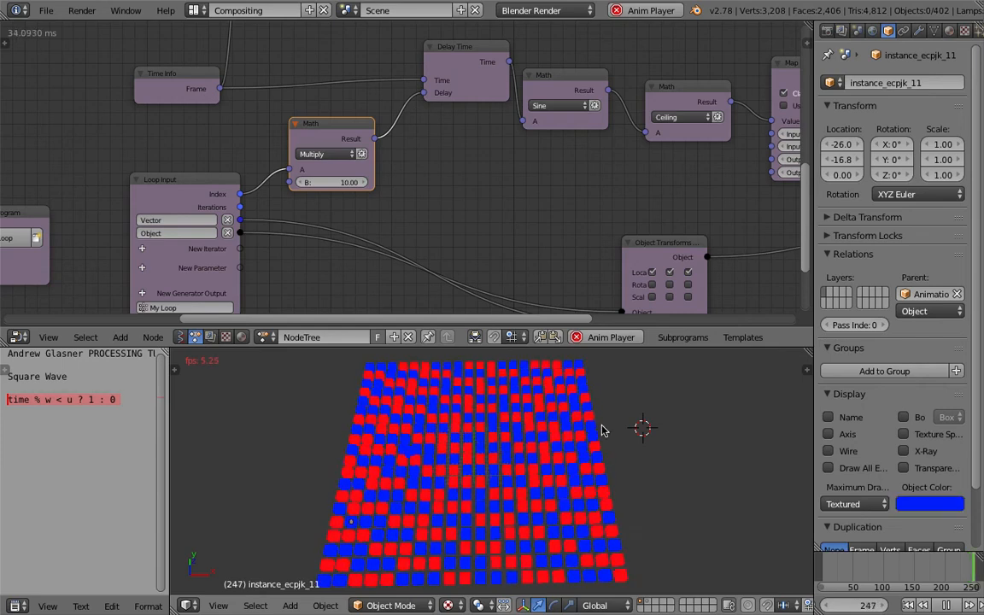
Step: Set the Multiply node's B value to 1, and raise it from there to 28.28 during playback
left_click(340, 183)
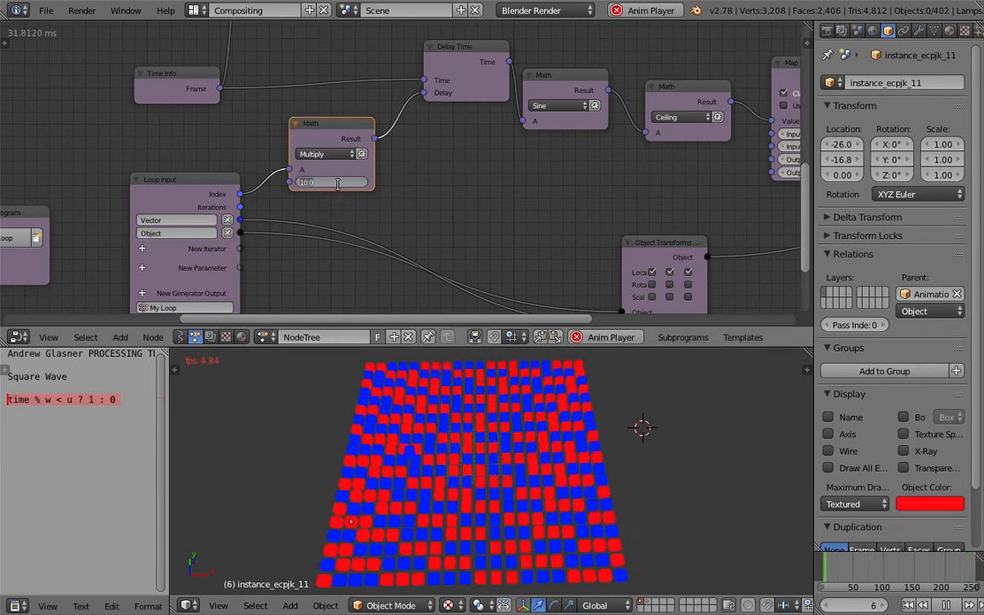
type("1")
key("Return")
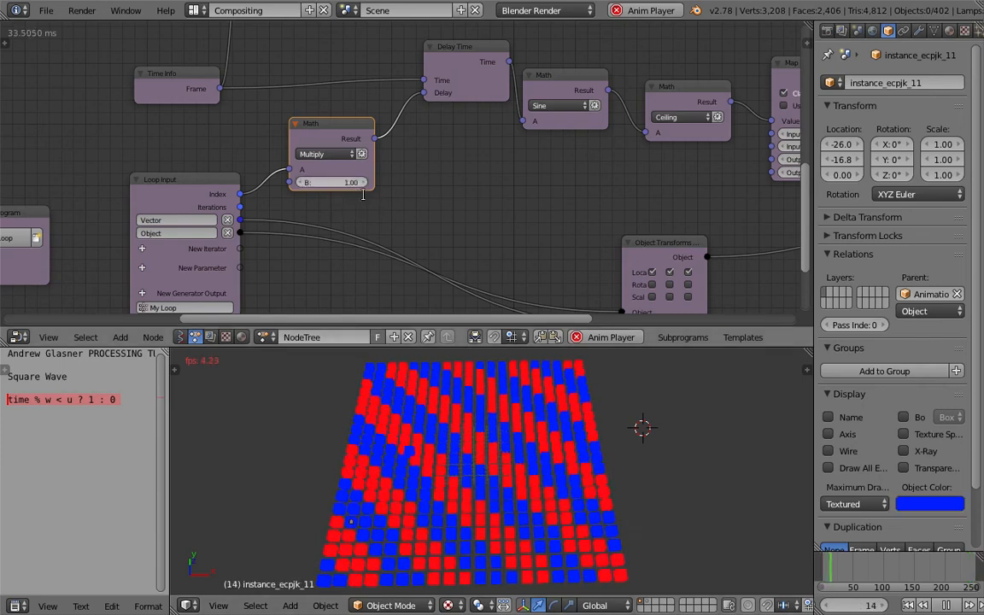
mouse_move(345, 185)
left_mouse_down()
mouse_move(369, 185)
mouse_move(350, 189)
left_mouse_up()
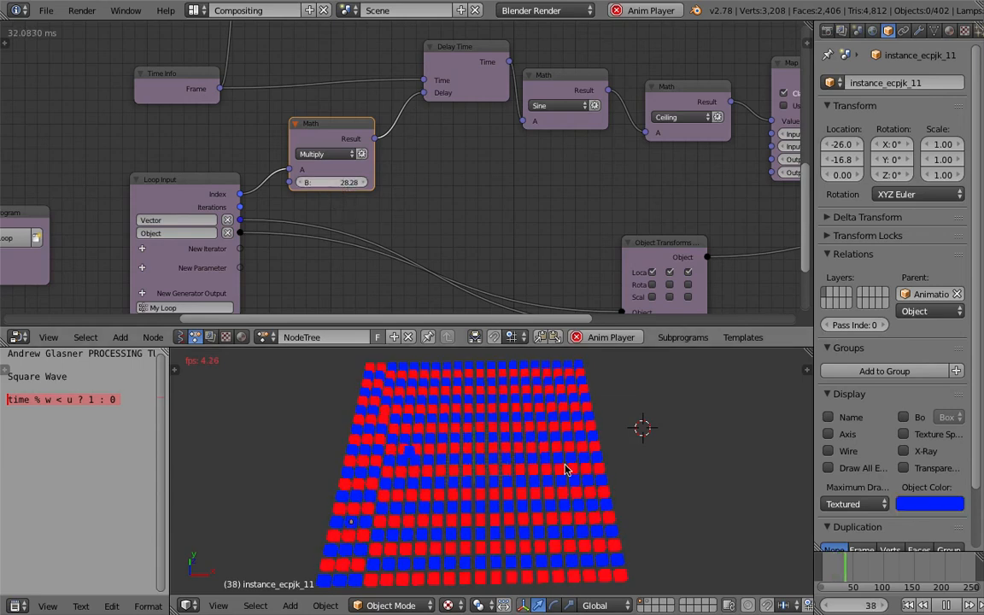
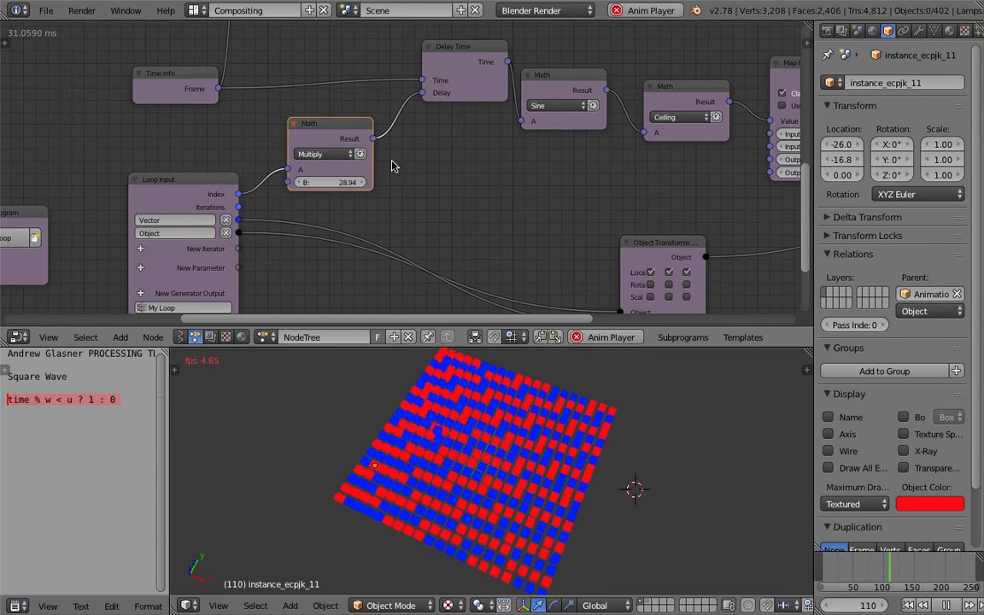
Step: Add a Random Number node in the empty space below the Delay Time node
key("shift+a")
left_click(429, 179)
type("Math")
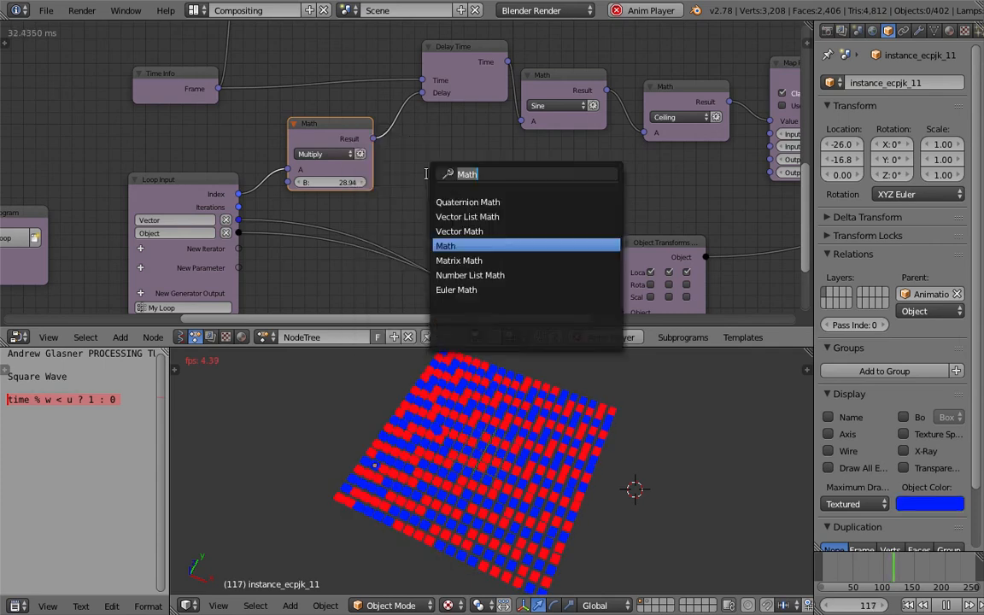
type("RANDOM")
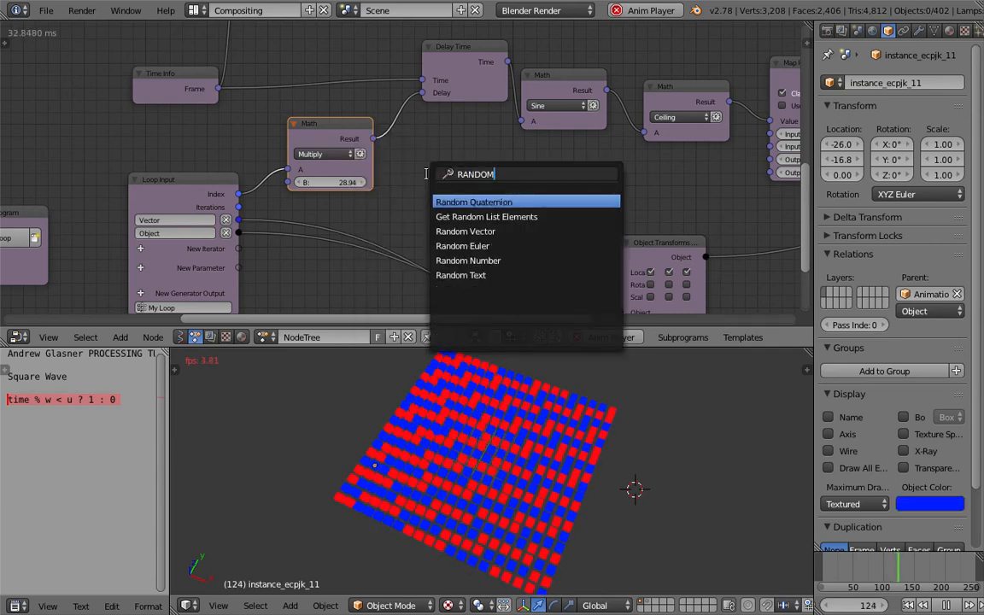
key("Down")
key("Down")
key("Down")
key("Down")
key("Return")
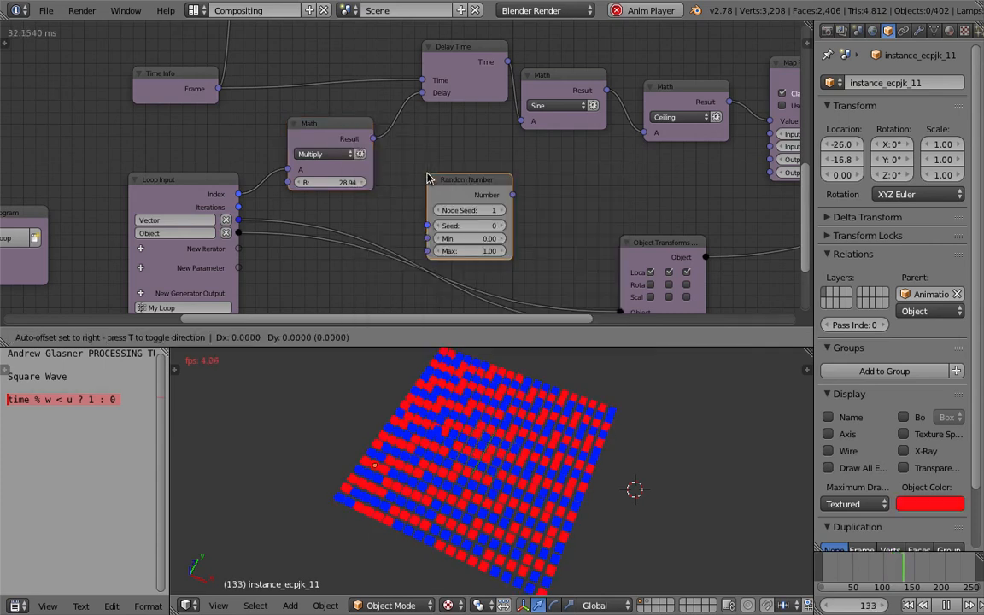
left_click(424, 163)
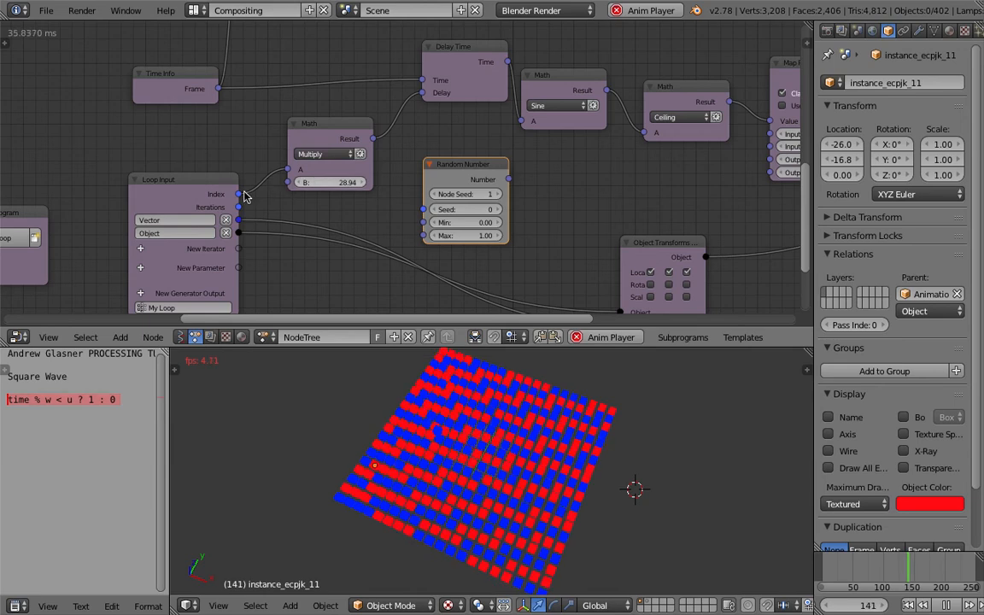
Step: Link the Loop Input's Index to the Random Number's Seed, and set its Min to -5 and Max to 5
left_click_drag(238, 194, 424, 209)
left_click(484, 223)
type("-1")
key("Tab")
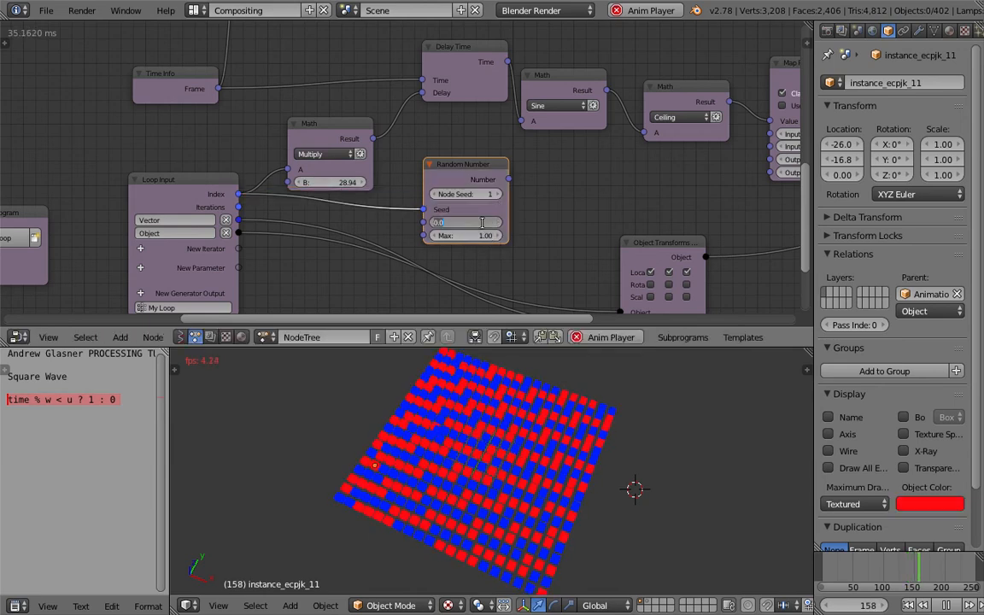
type("5")
key("Tab")
key("Return")
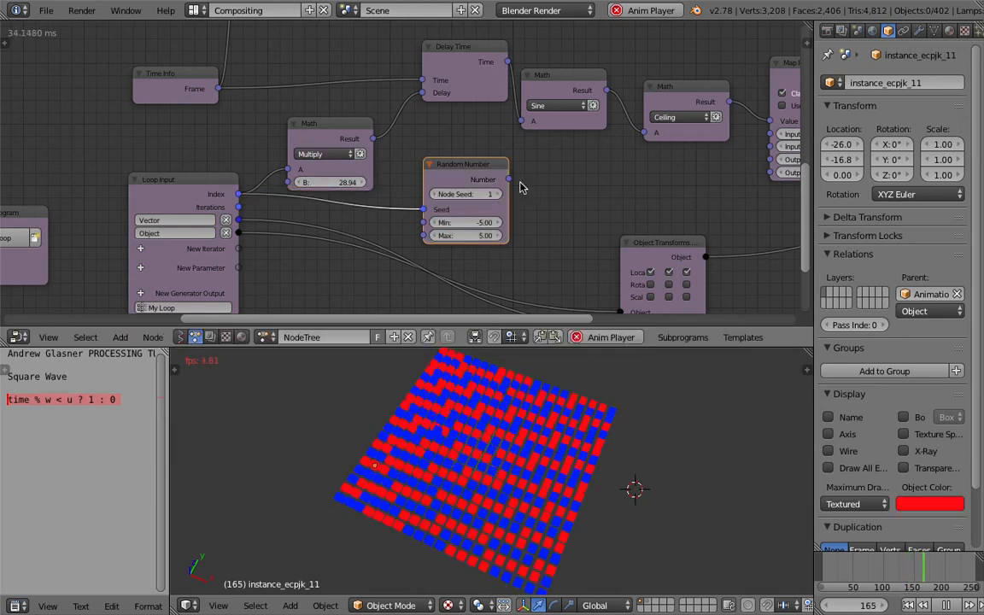
Step: Connect the Random Number's output to the Multiply node's B input and view the cube grid from above
left_click_drag(509, 179, 296, 182)
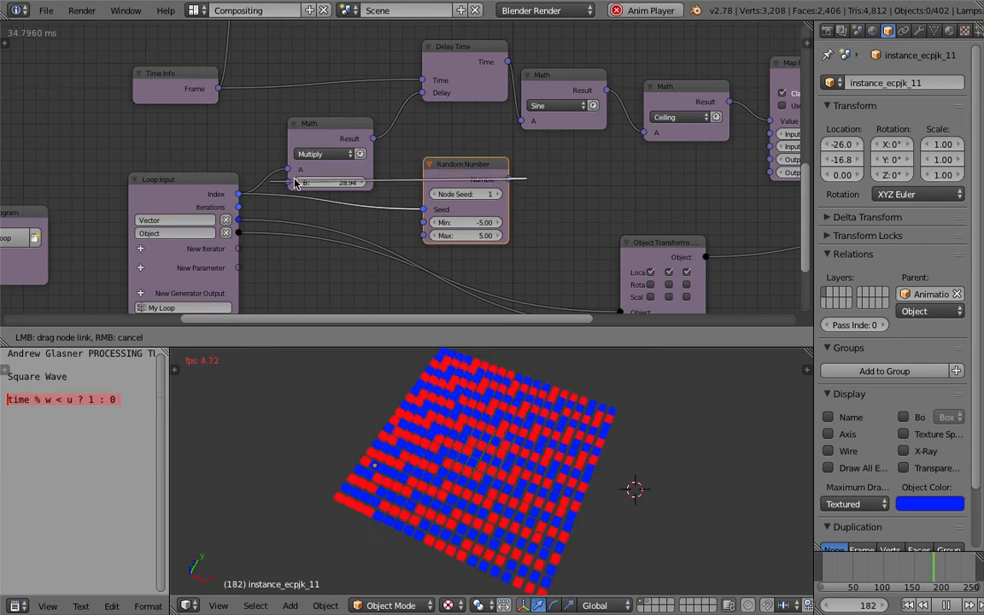
middle_click_drag(548, 435, 504, 450)
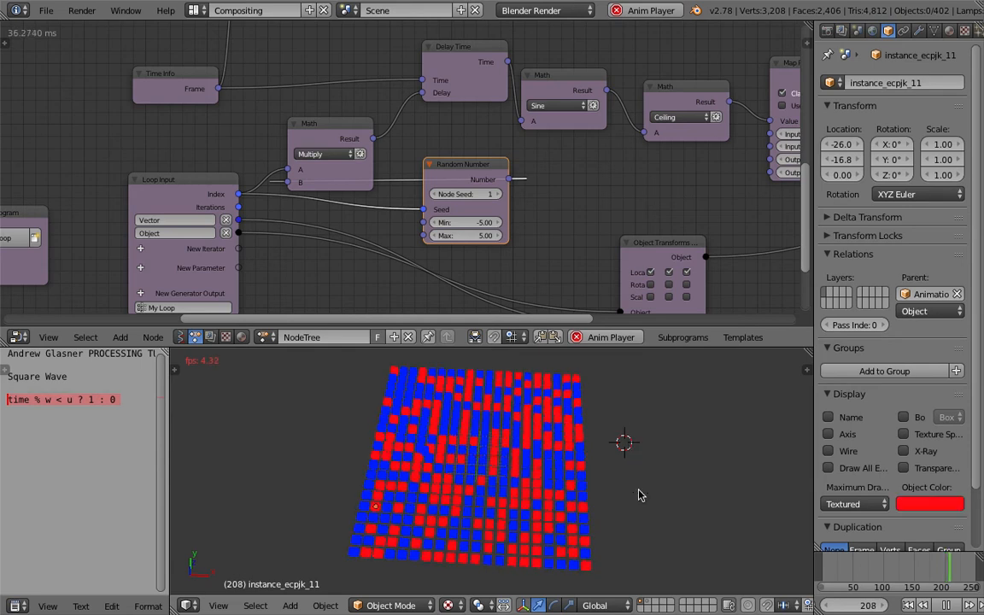
middle_click_drag(459, 407, 468, 443)
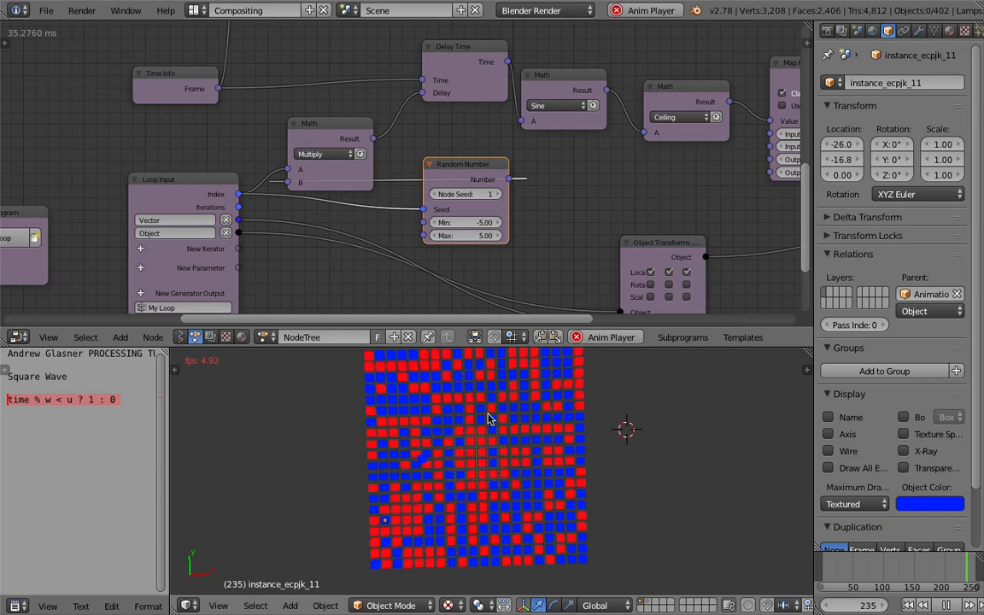
Step: Show the Animation Nodes Auto Execution settings beside the node tree
scroll(586, 211, "down", 2)
scroll(586, 211, "down", 1)
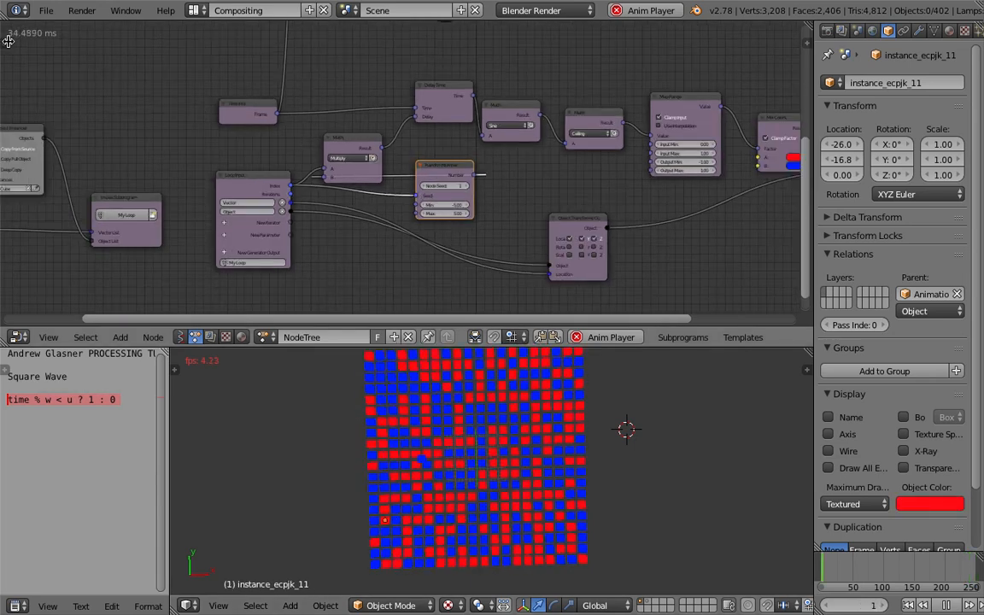
key("t")
left_click(109, 54)
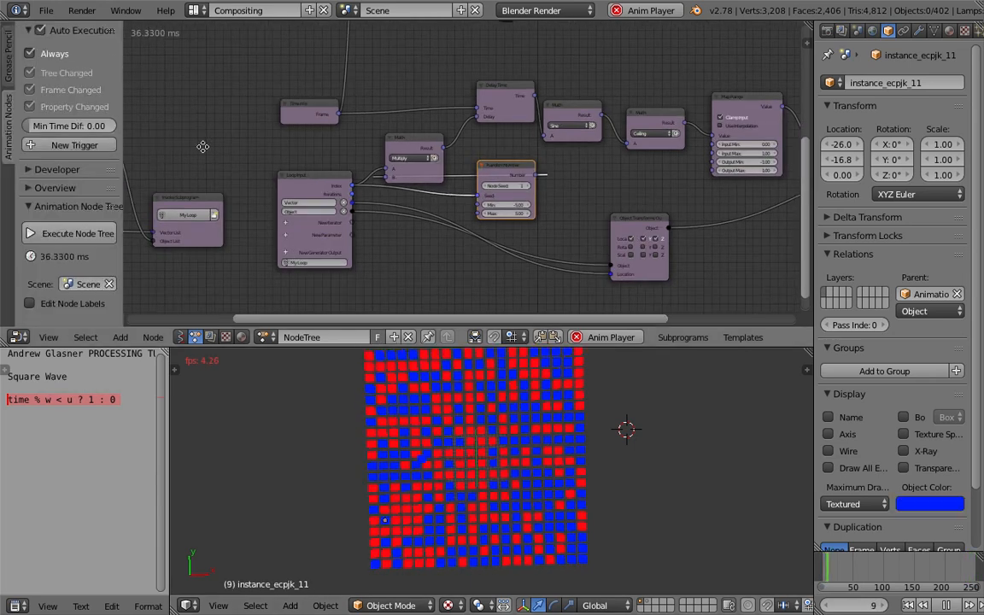
Step: Set the Grid Mesh node's X Divisions to 10 and Y Divisions to 8
middle_click_drag(341, 128, 565, 78)
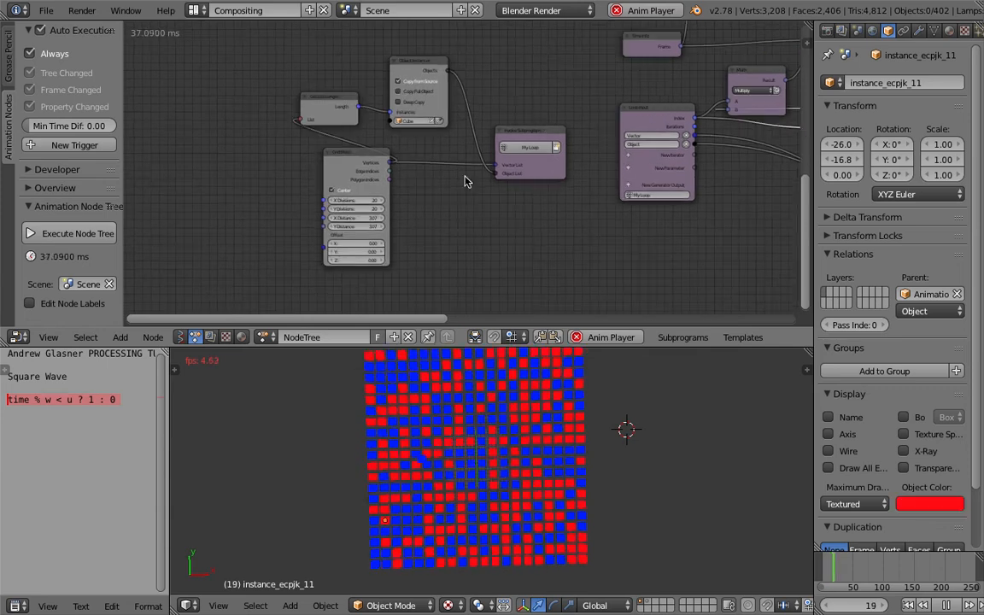
scroll(465, 180, "up", 5)
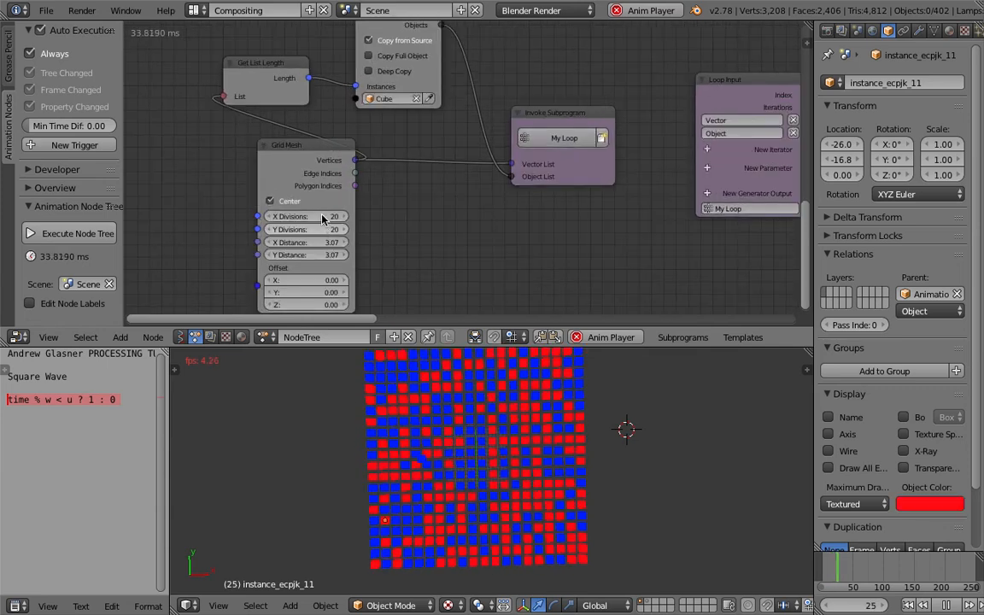
left_click(323, 223)
left_click(320, 228)
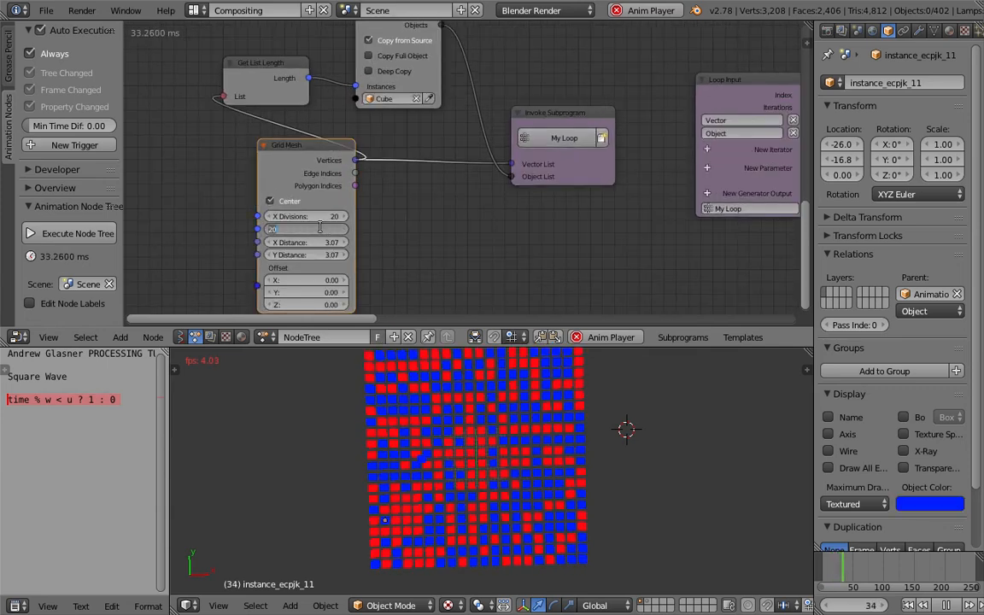
left_click(394, 232)
left_click(331, 217)
type("10")
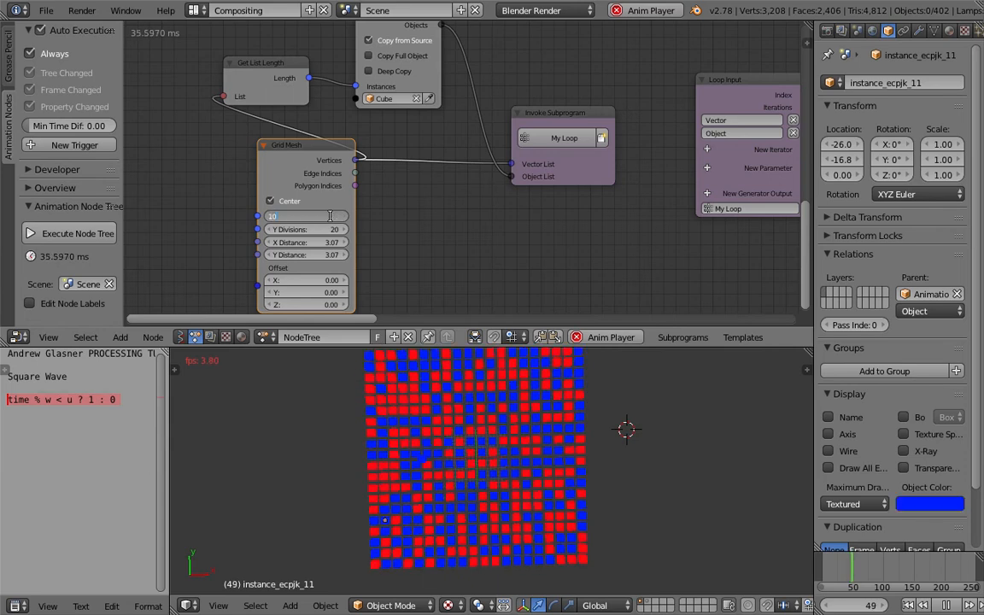
key("Tab")
type("8")
key("Return")
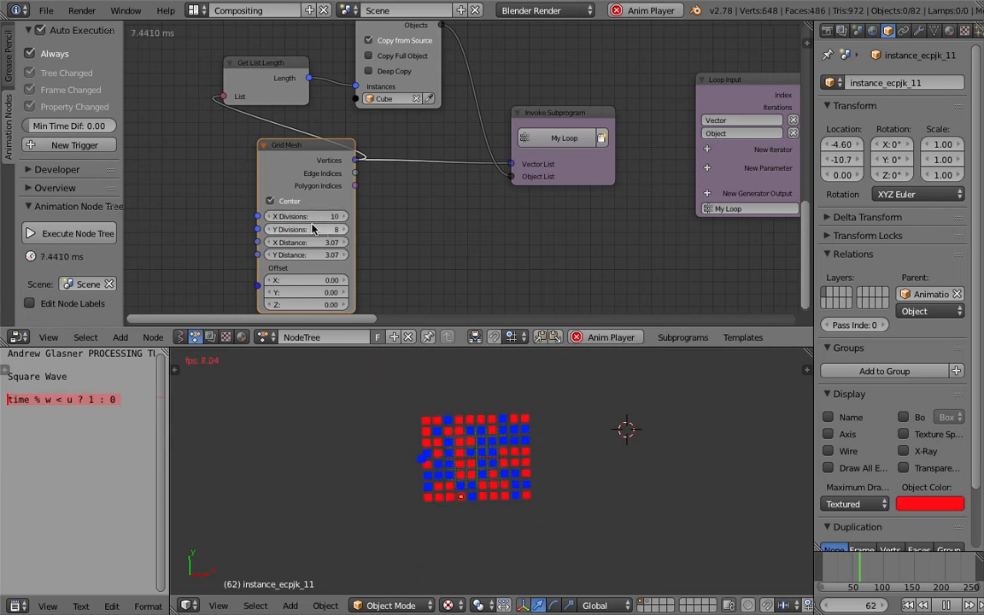
Step: Try 22 X Divisions on the Grid Mesh node, set the value to 12, and raise it to 14
mouse_move(323, 217)
left_mouse_down()
mouse_move(338, 217)
mouse_move(319, 217)
left_mouse_up()
left_click(319, 217)
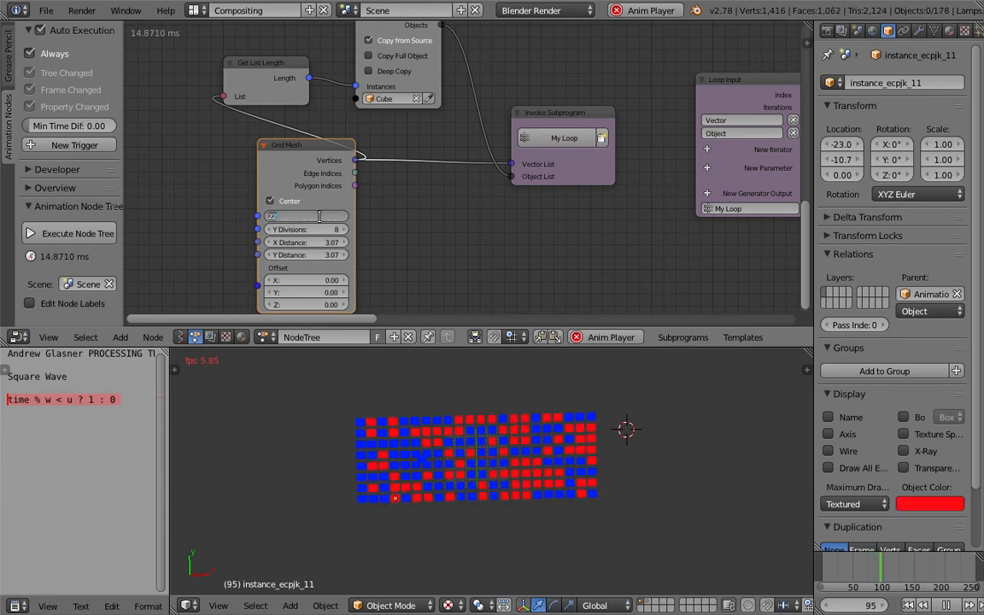
type("12")
key("Return")
left_click(578, 483)
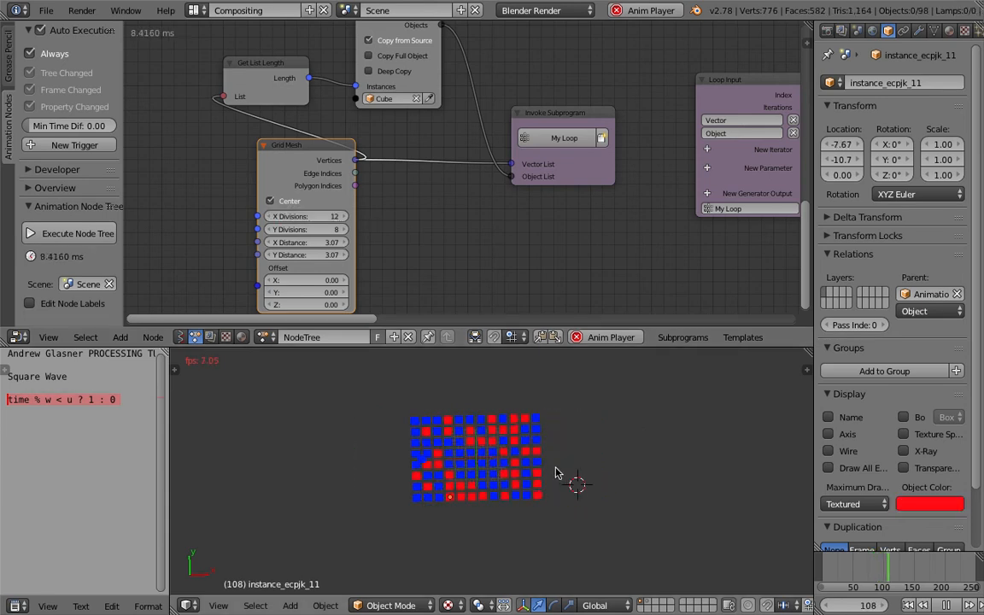
scroll(555, 472, "up", 2)
left_click_drag(329, 217, 336, 217)
Step: Move the original Cube out of the instance grid to about X -37.65, Y -4.39
middle_click_drag(490, 379, 538, 449)
scroll(572, 449, "up", 1)
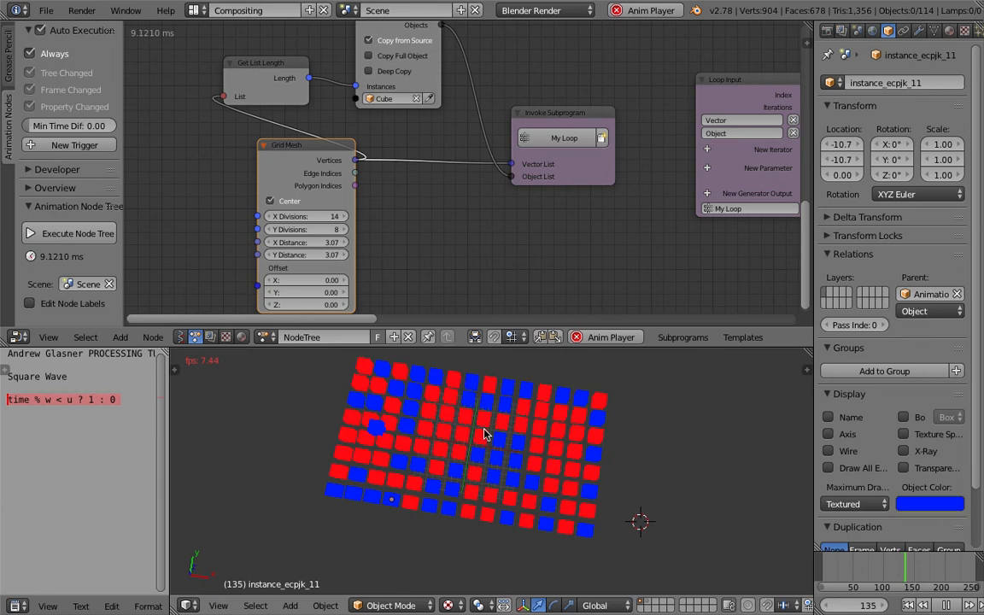
right_click(380, 425)
right_click_drag(379, 426, 242, 427)
middle_click_drag(378, 451, 432, 481)
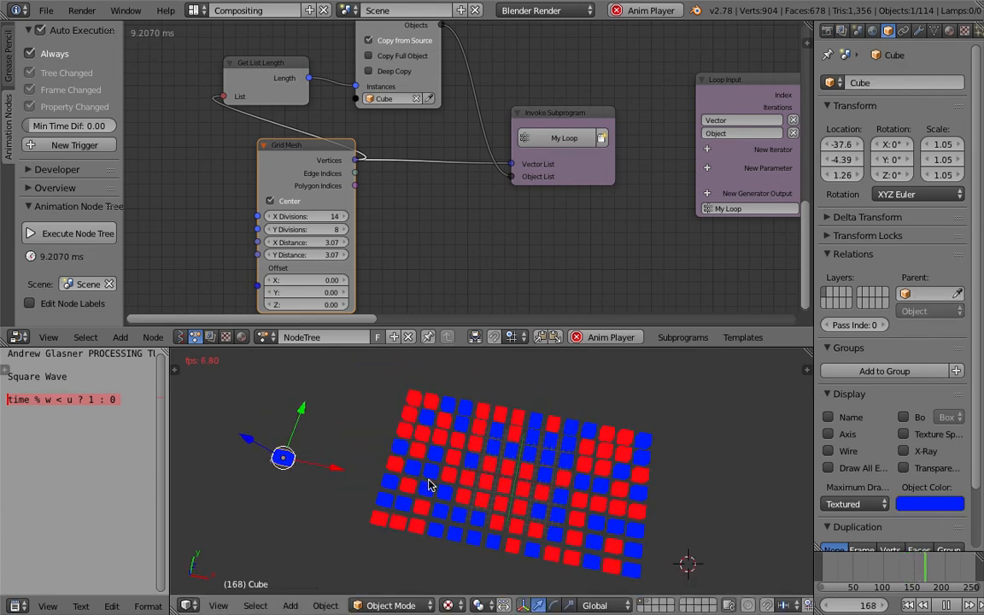
Step: Switch to the 3D View Full layout and show the view's properties and header
left_click(196, 10)
left_click(213, 35)
scroll(511, 254, "down", 8)
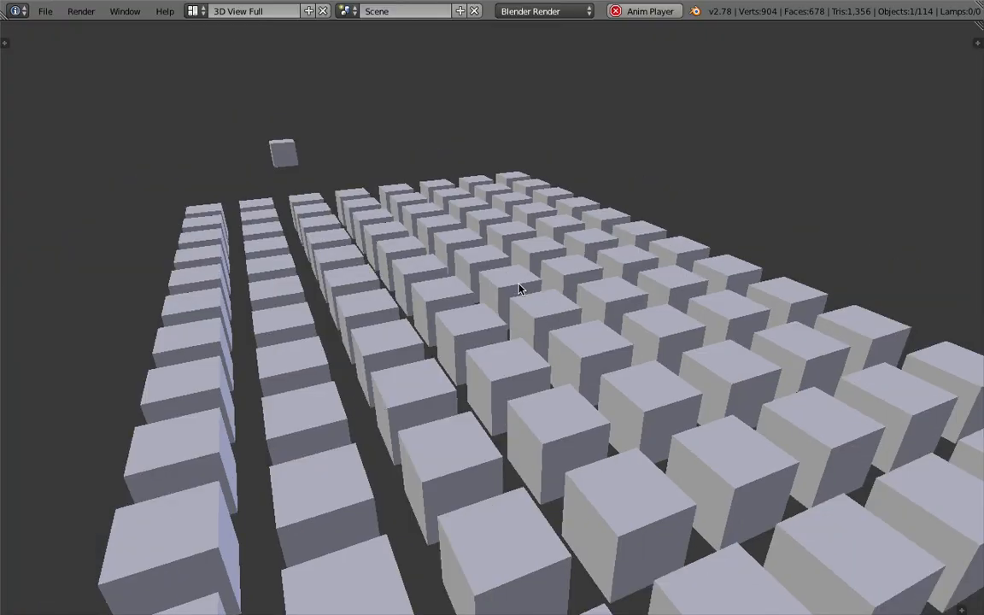
left_click(975, 41)
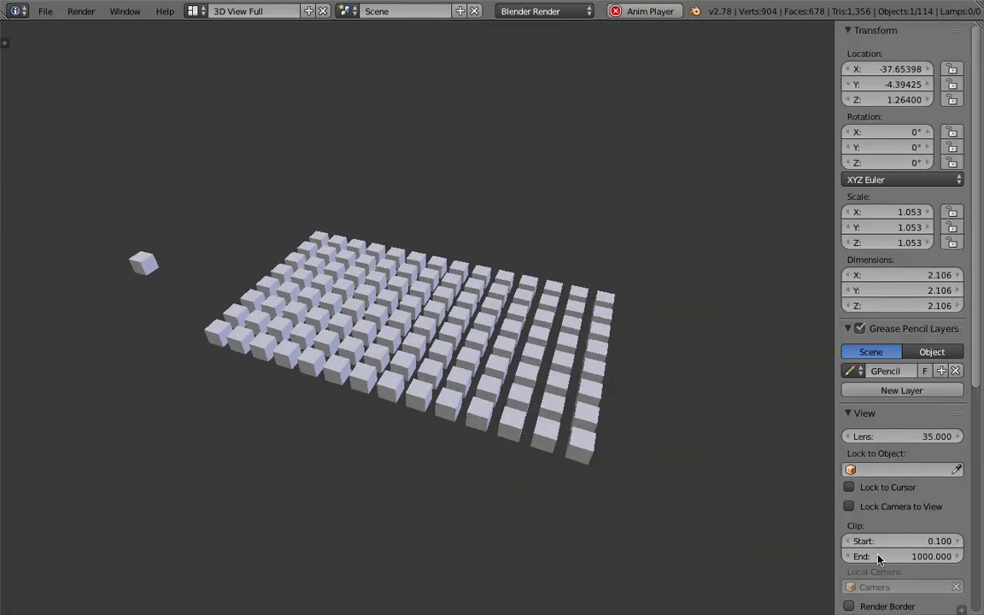
left_click_drag(975, 377, 980, 482)
left_click(959, 608)
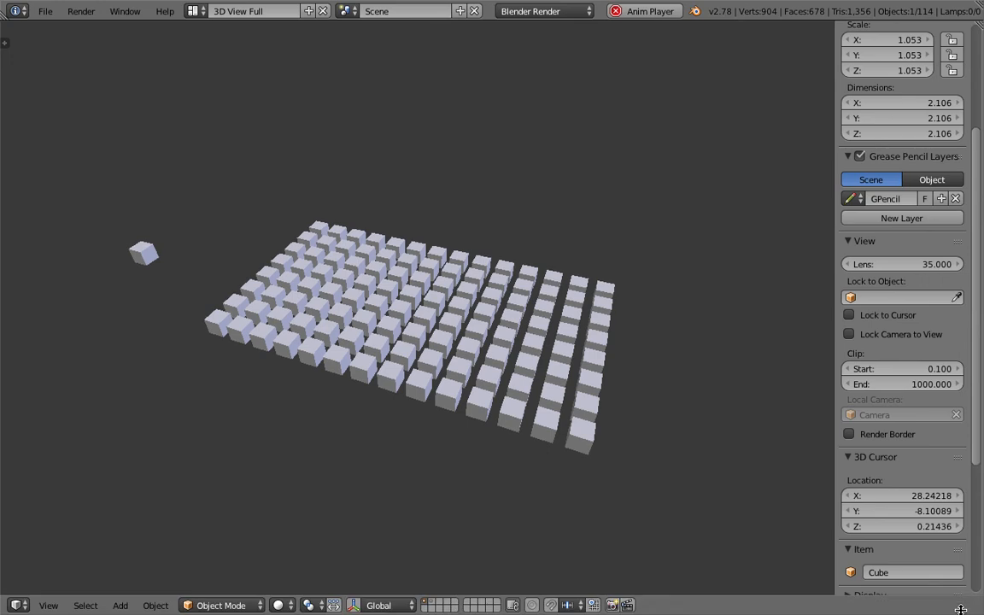
Step: Change the full view's shading mode to display the cubes' red and blue colours, and watch the animation
left_click(280, 605)
left_click(306, 519)
left_click(278, 605)
left_click(304, 537)
middle_click_drag(381, 411, 540, 433)
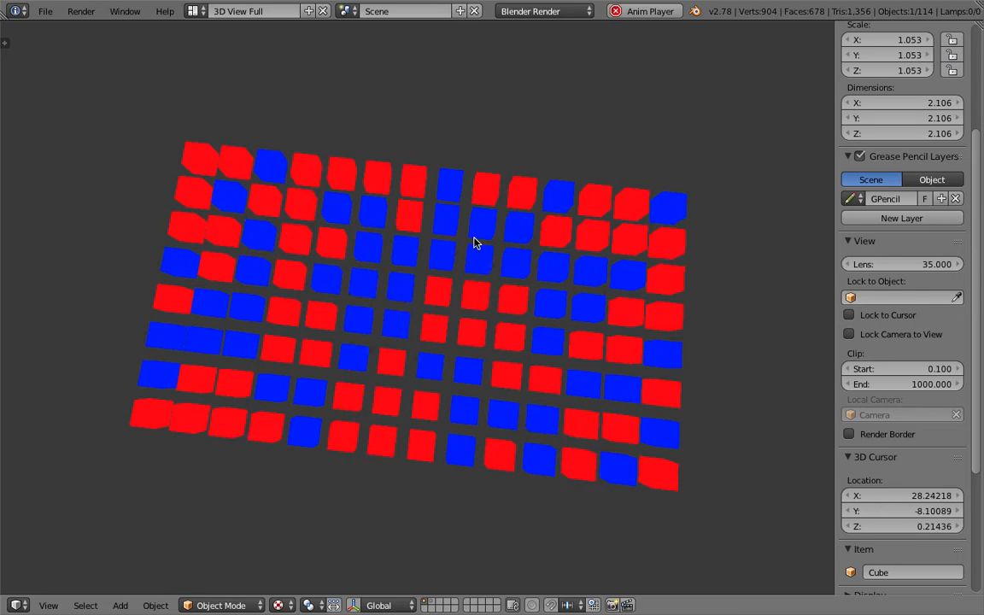
Step: Return to the Compositing layout and stop the animation playback
left_click(194, 11)
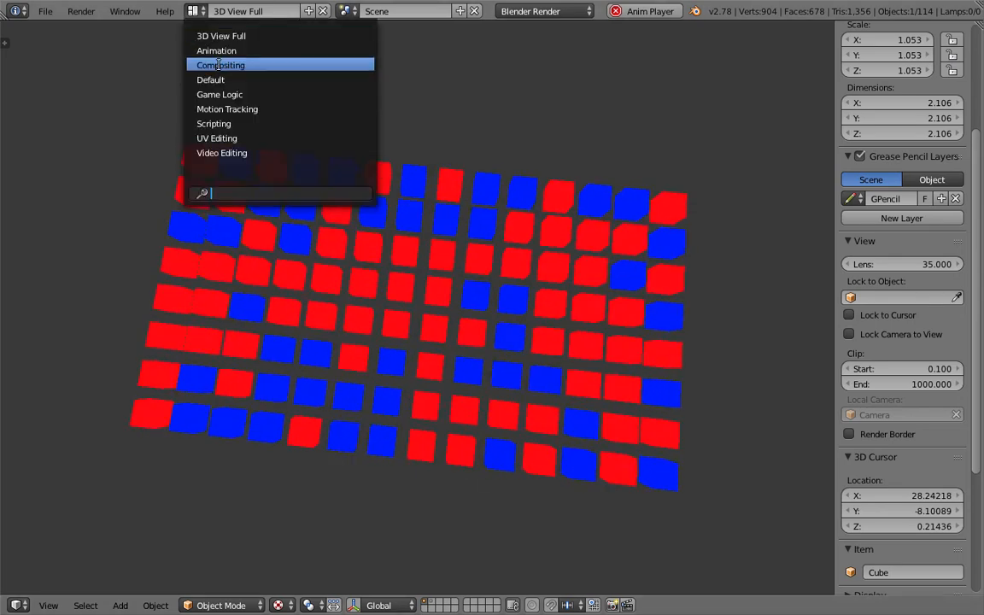
left_click(205, 66)
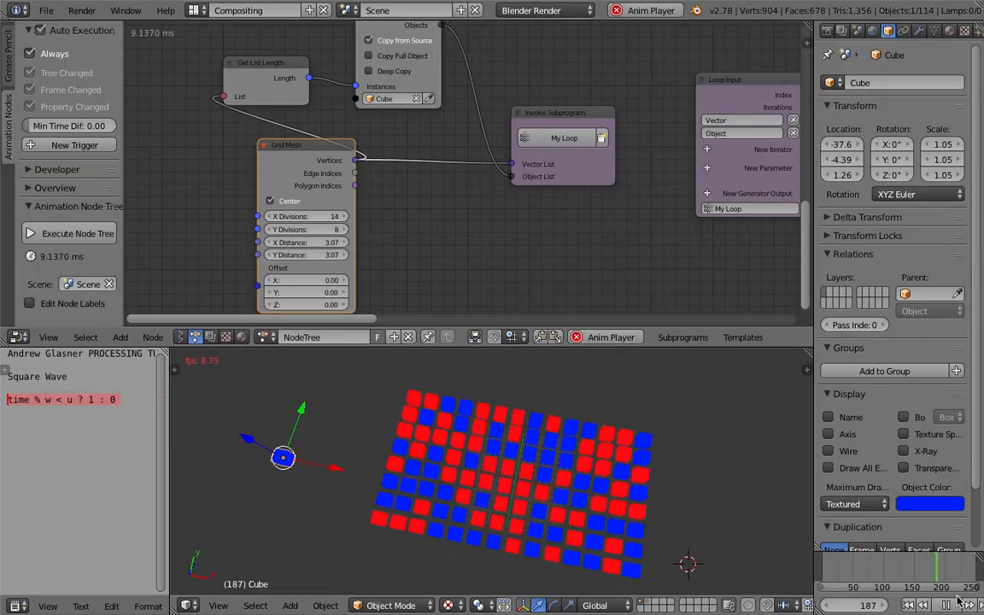
key("alt+a")
middle_click_drag(674, 467, 690, 467)
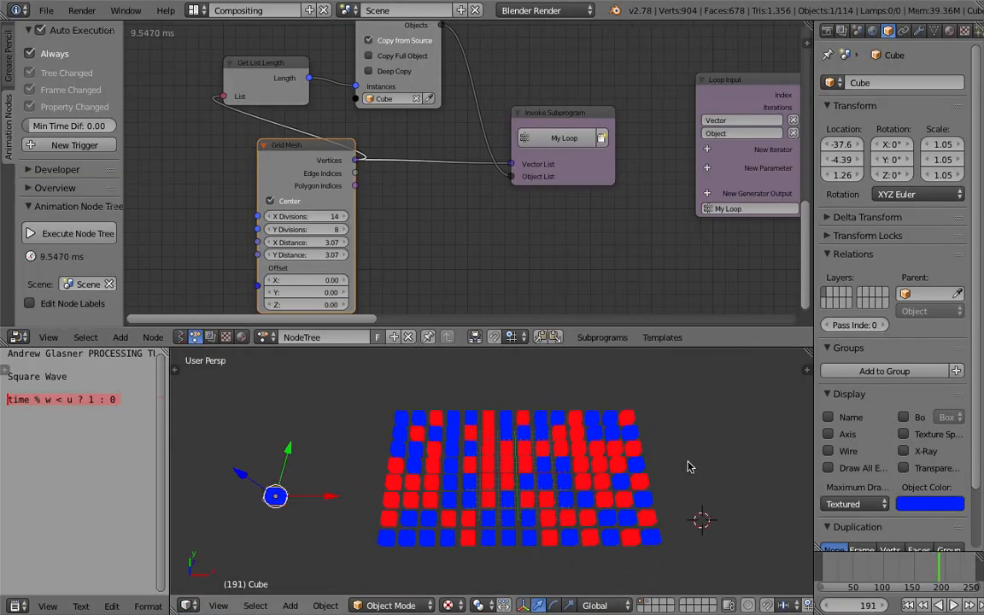
Step: Widen the node editor to examine the framed Multiply, Modulo, Compare and Switch nodes
scroll(608, 188, "down", 2)
middle_click_drag(607, 186, 179, 314)
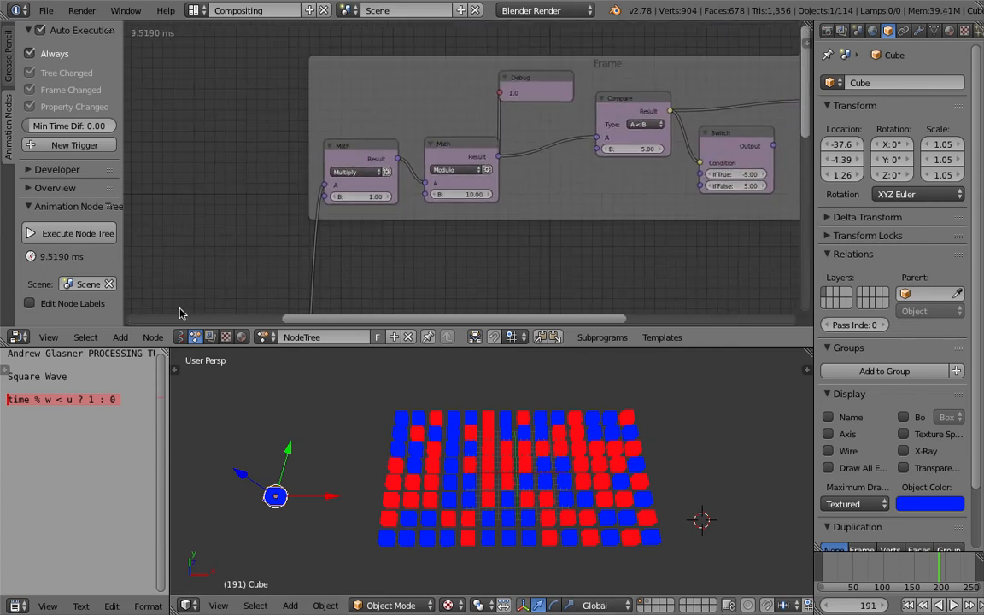
left_click_drag(813, 119, 872, 120)
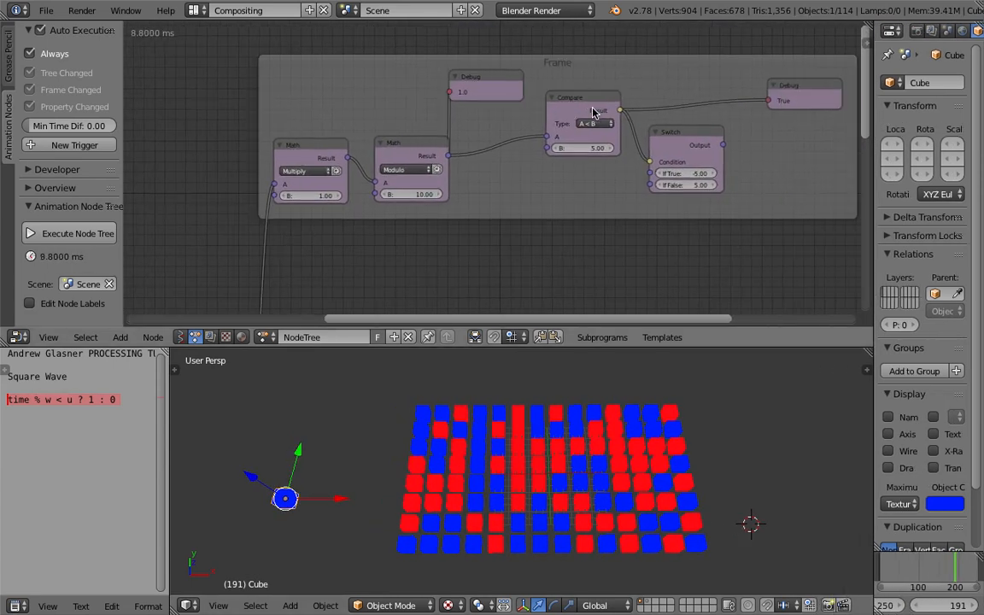
scroll(589, 148, "up", 1)
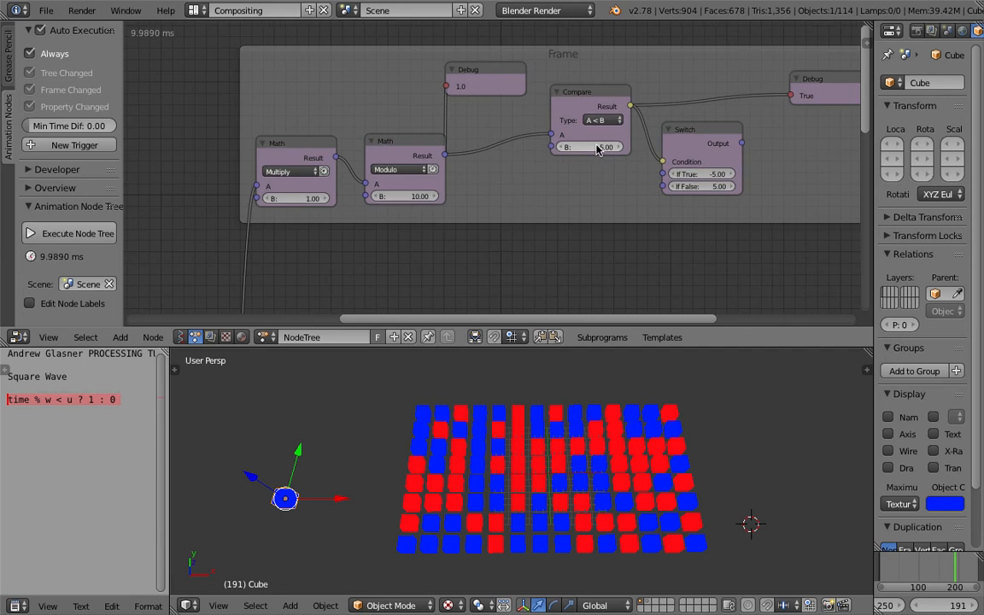
scroll(635, 212, "down", 1)
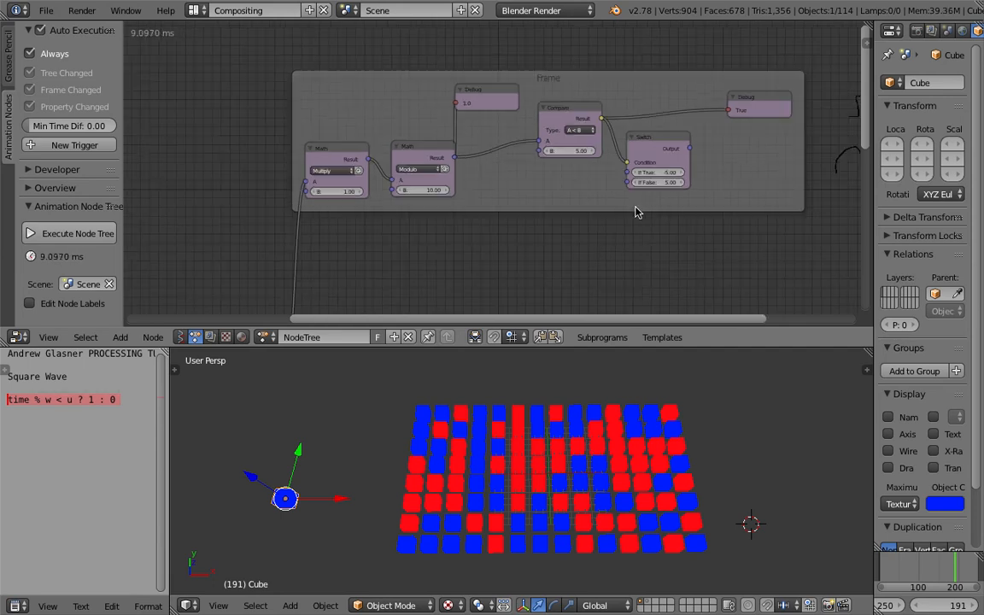
Step: Set the Switch node's If True value to -1 and its If False value to 1
middle_click_drag(617, 210, 577, 191)
scroll(580, 165, "up", 2)
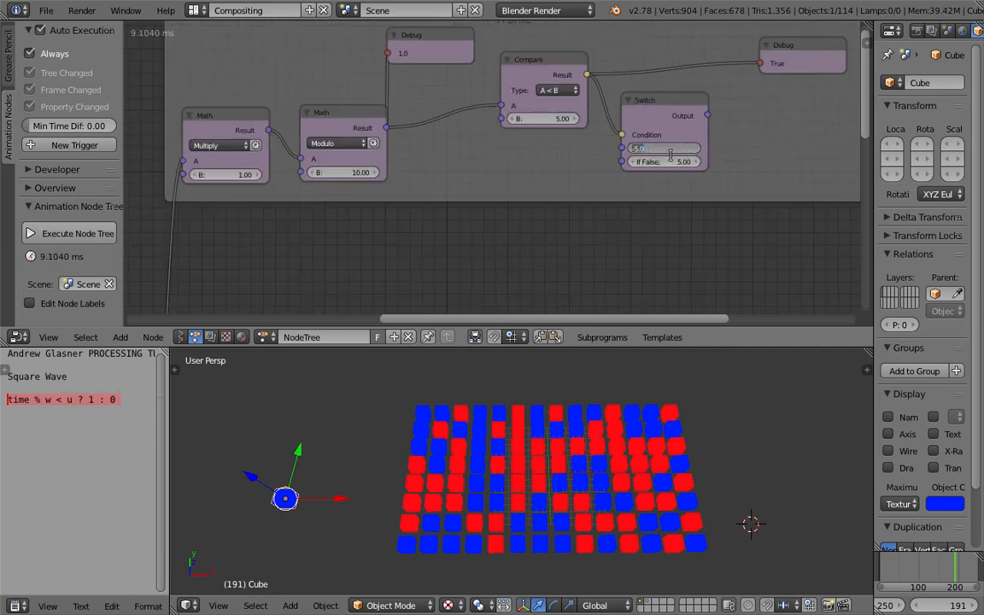
key("Tab")
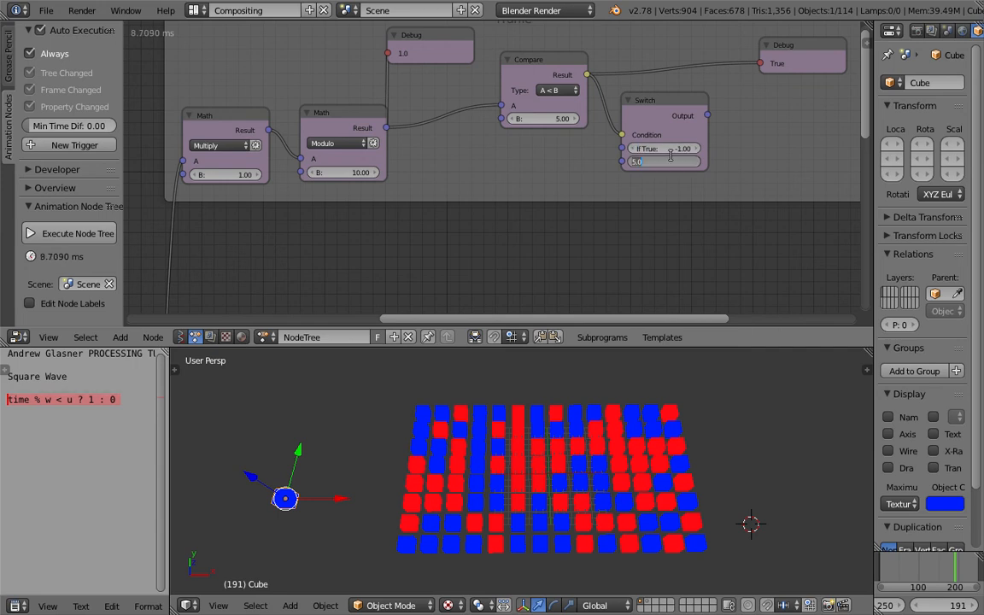
key("shift+Tab")
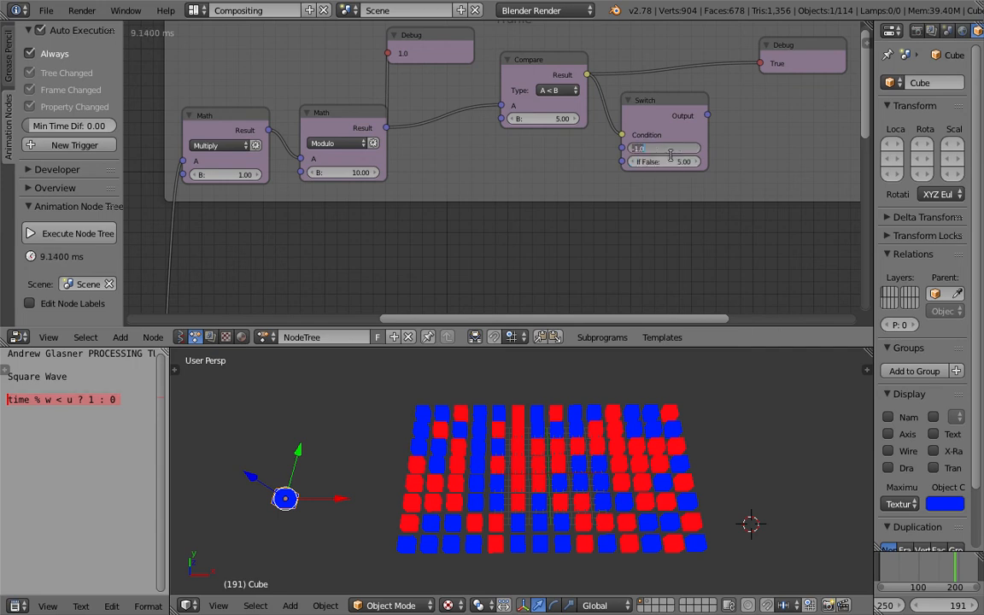
key("Tab")
type("1")
key("Tab")
left_click(687, 220)
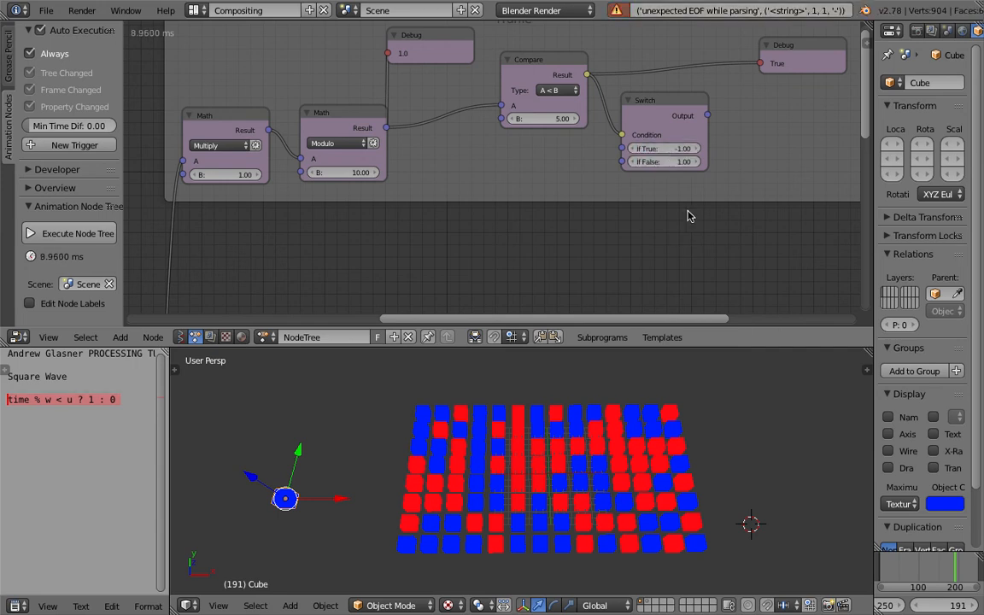
Step: Set the Switch node's If True value to 0
left_click(677, 151)
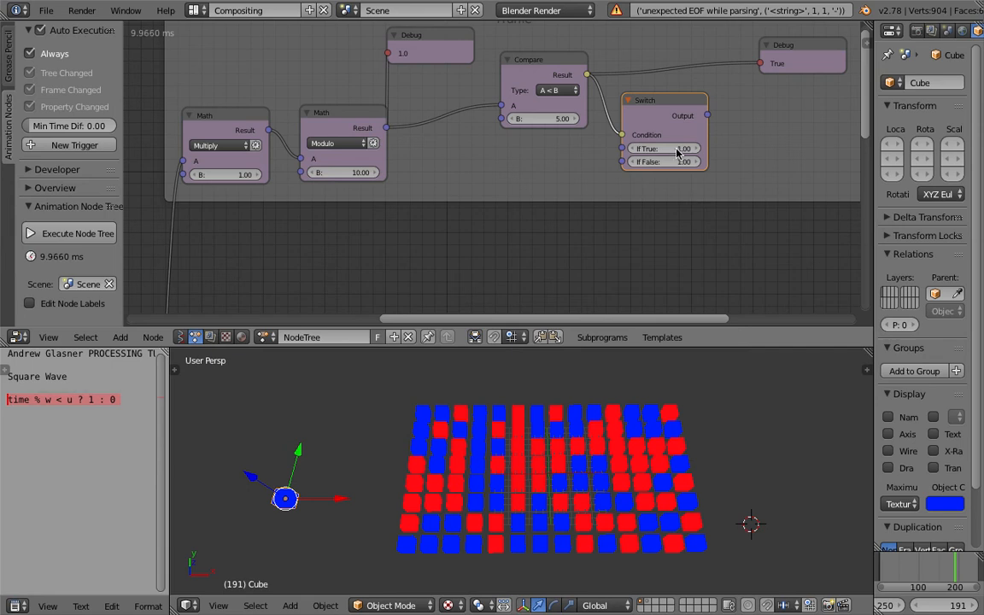
key("Return")
scroll(701, 230, "down", 4)
middle_click_drag(703, 235, 588, 171)
middle_click_drag(581, 241, 434, 241)
scroll(581, 192, "down", 1)
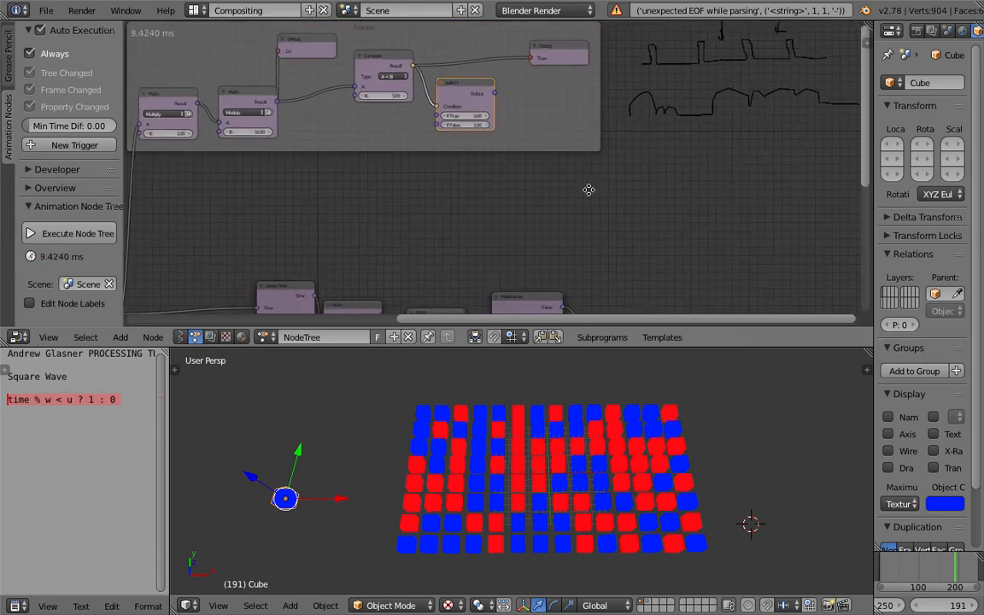
Step: Move the Time Info node up and left, between the framed nodes and the delay chain
middle_click_drag(589, 189, 729, 159)
left_click_drag(242, 274, 183, 210)
middle_click_drag(506, 223, 507, 228)
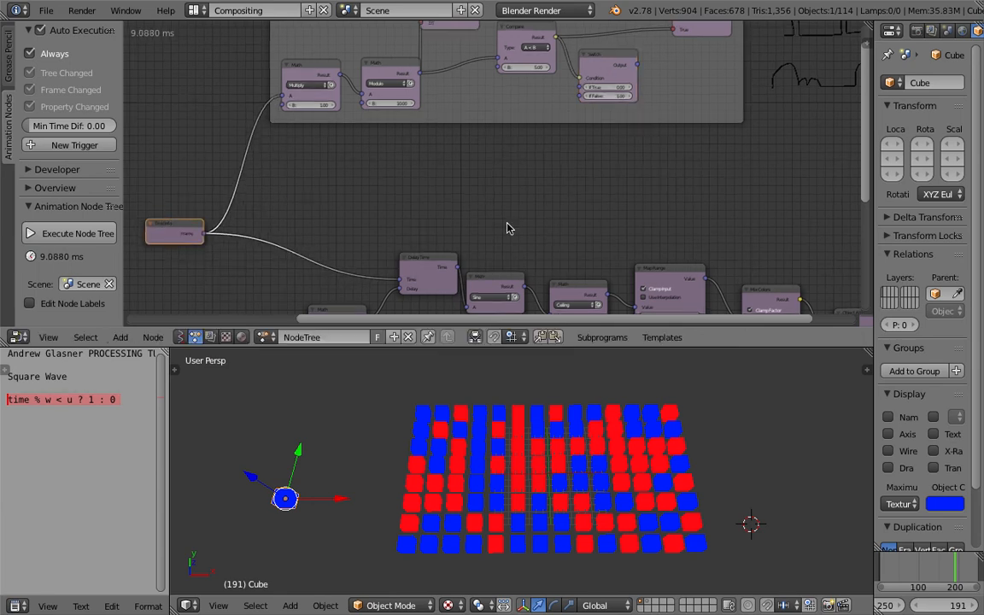
middle_click_drag(429, 93, 468, 80)
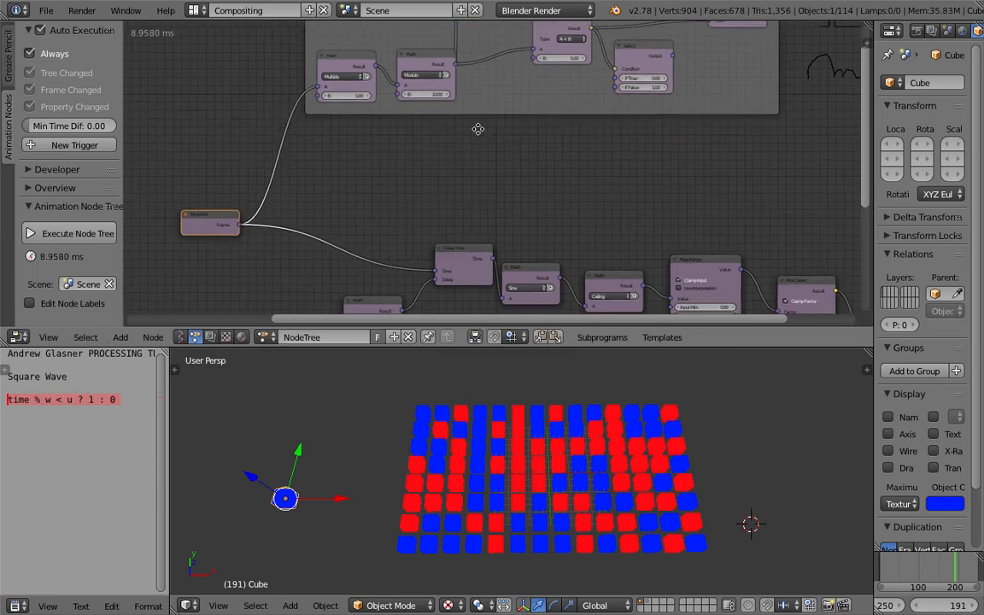
middle_click_drag(419, 203, 410, 139)
Step: Rearrange the delay Multiply, Random Number and Delay Time nodes so they sit closer to the Time Info node
mouse_move(332, 250)
left_mouse_down()
mouse_move(320, 244)
mouse_move(337, 255)
left_mouse_up()
left_click(421, 212)
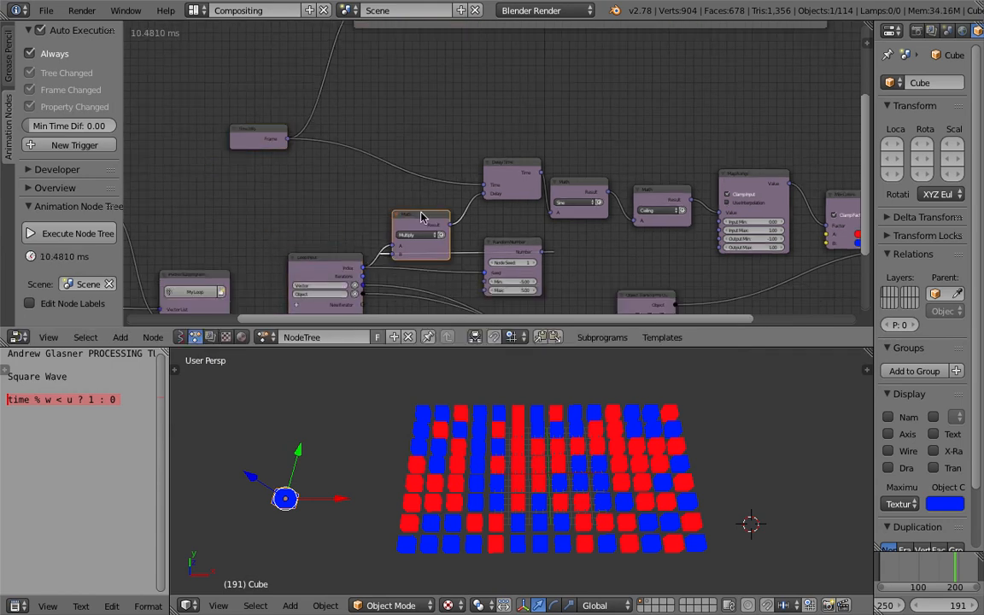
left_click_drag(421, 217, 392, 198)
left_click_drag(517, 247, 300, 195)
middle_click_drag(474, 194, 454, 261)
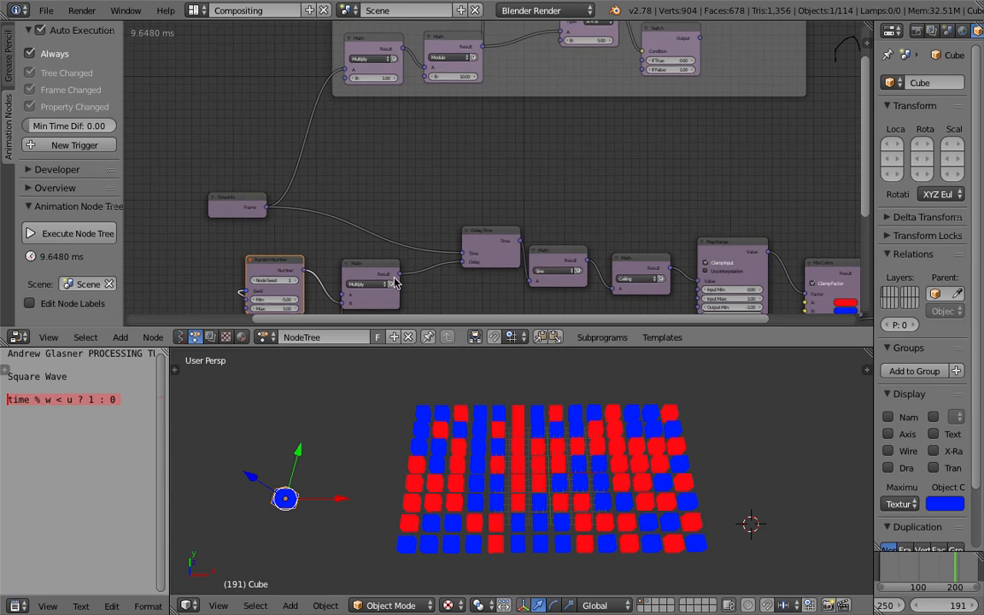
left_click_drag(488, 245, 437, 172)
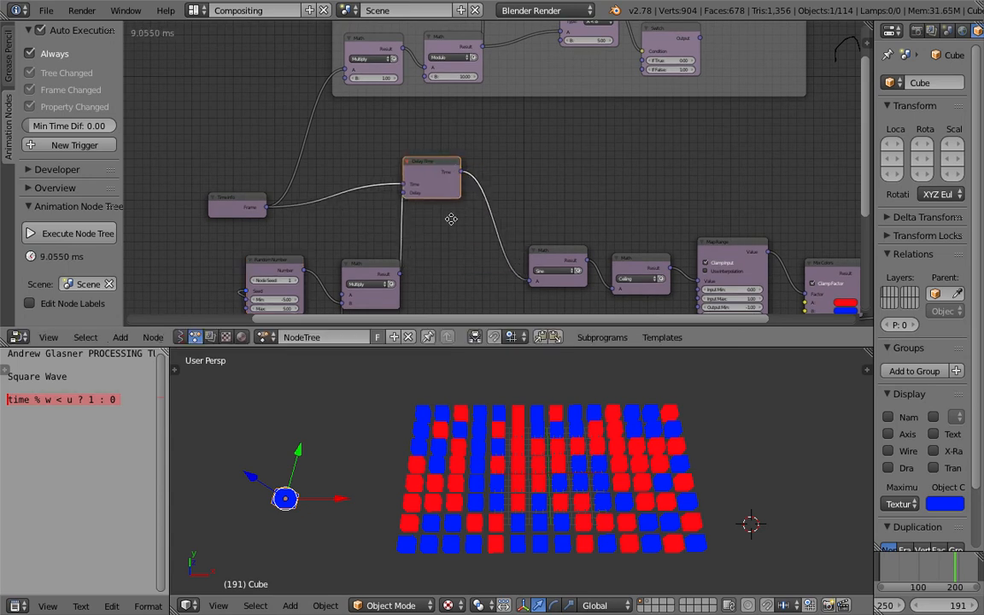
Step: Link the Delay Time node's Time output to input A of the framed Multiply node
middle_click_drag(450, 217, 465, 245)
left_click_drag(462, 234, 496, 199)
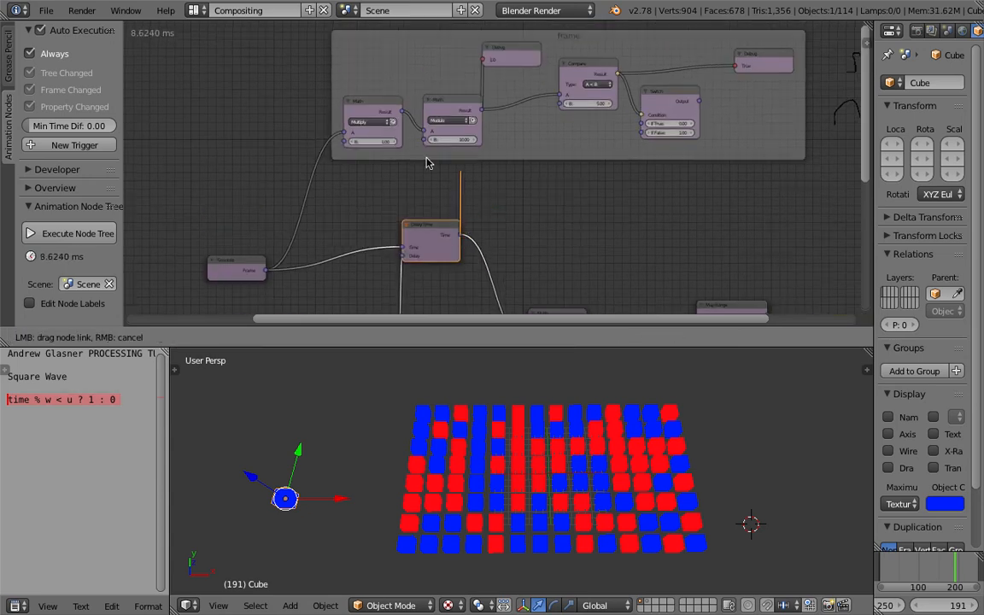
left_click_drag(351, 145, 343, 137)
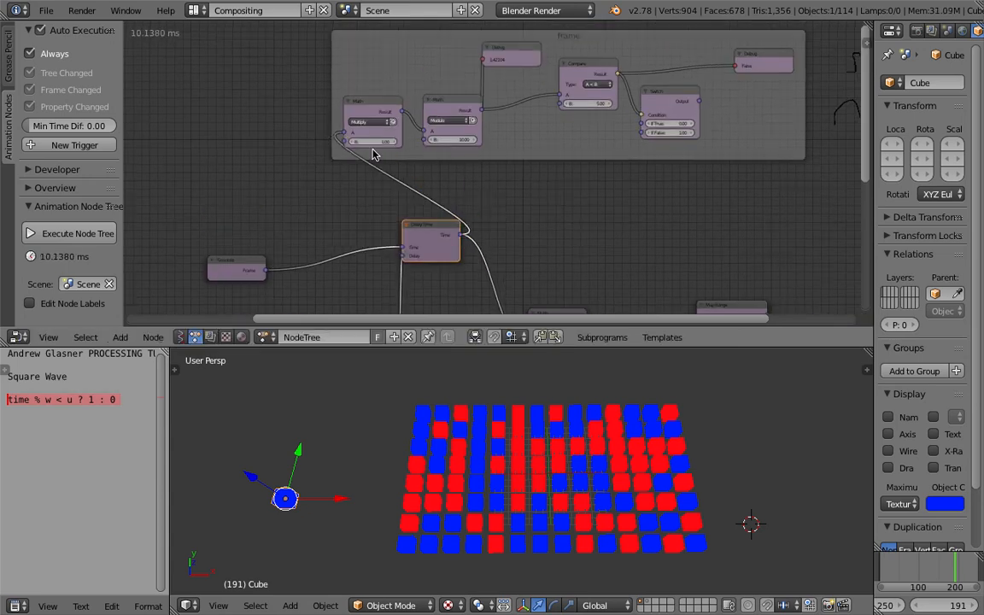
Step: Move the whole square wave frame down towards the colour nodes
middle_click_drag(498, 187, 446, 120)
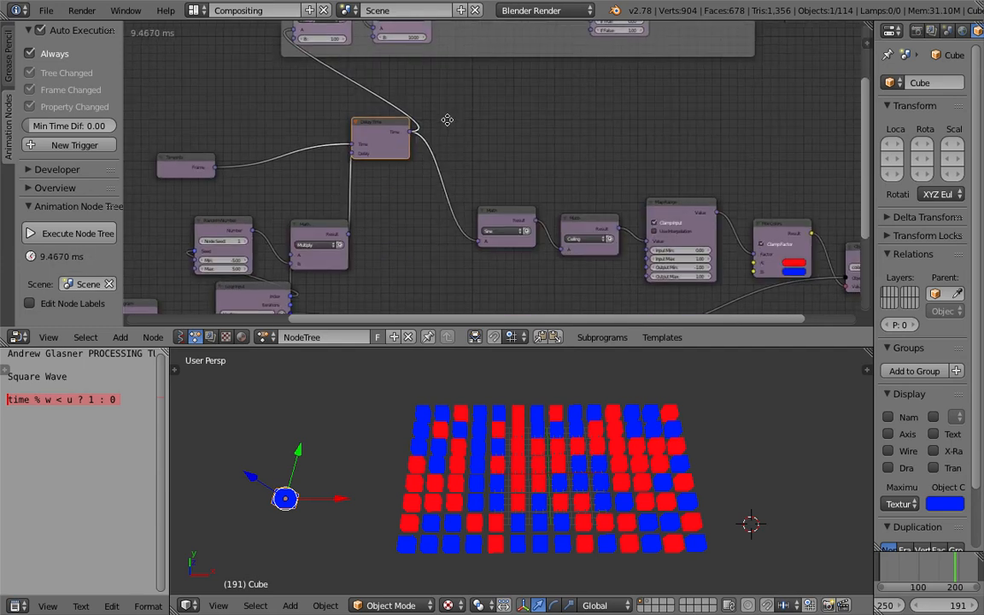
middle_click_drag(313, 200, 410, 199)
scroll(547, 187, "down", 2)
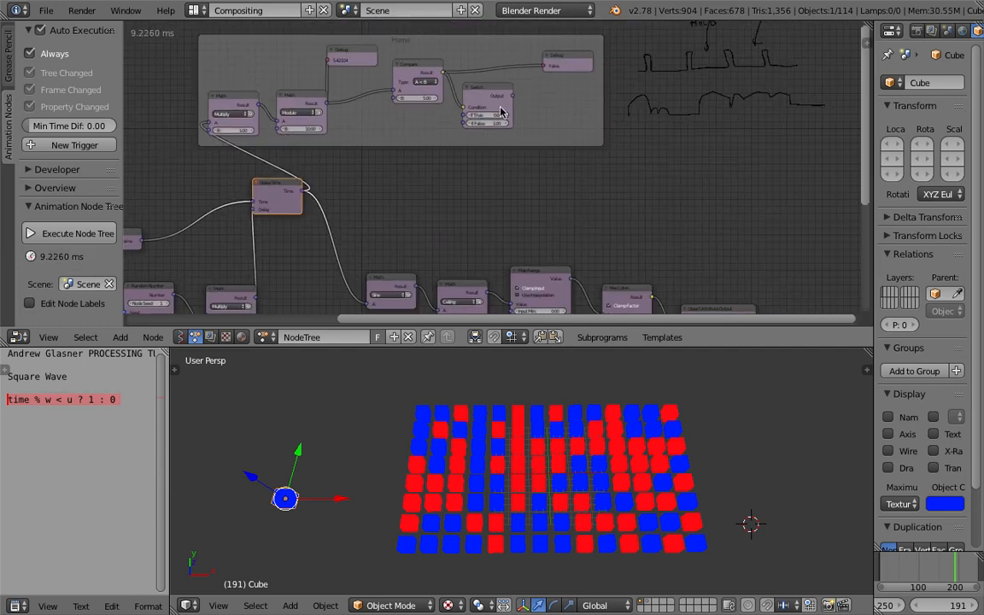
left_click(495, 94)
middle_click_drag(535, 151, 497, 116)
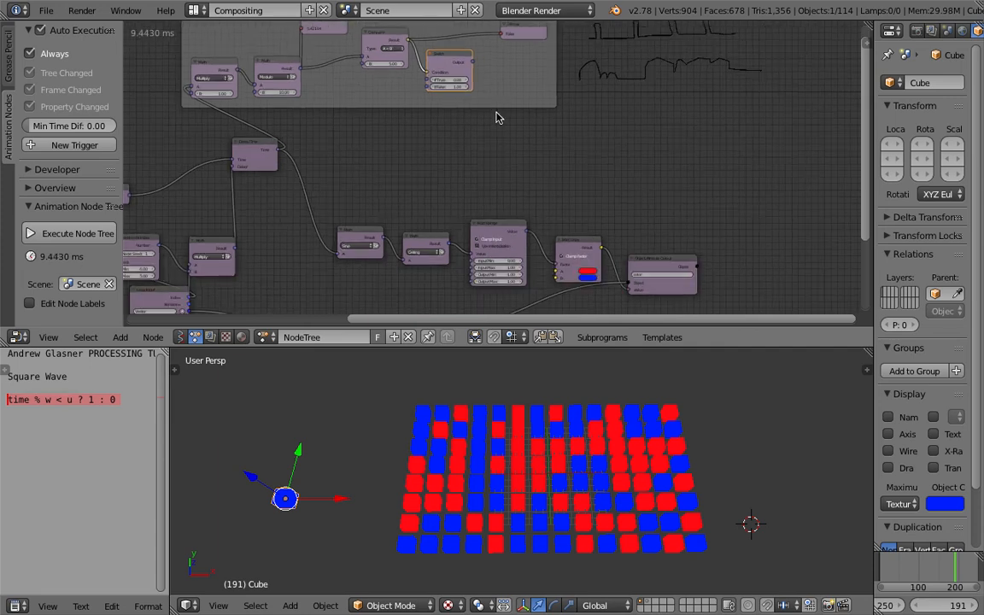
left_click_drag(489, 78, 560, 203)
middle_click_drag(594, 205, 605, 181)
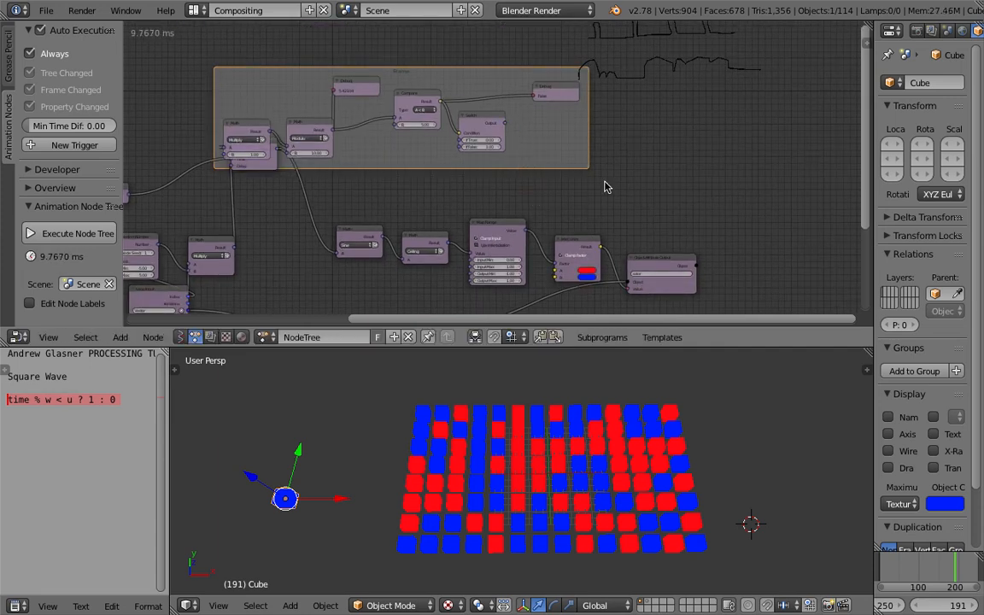
Step: Connect the Switch node's output to the Mix Colors node's Factor input and play the animation
scroll(606, 181, "up", 1)
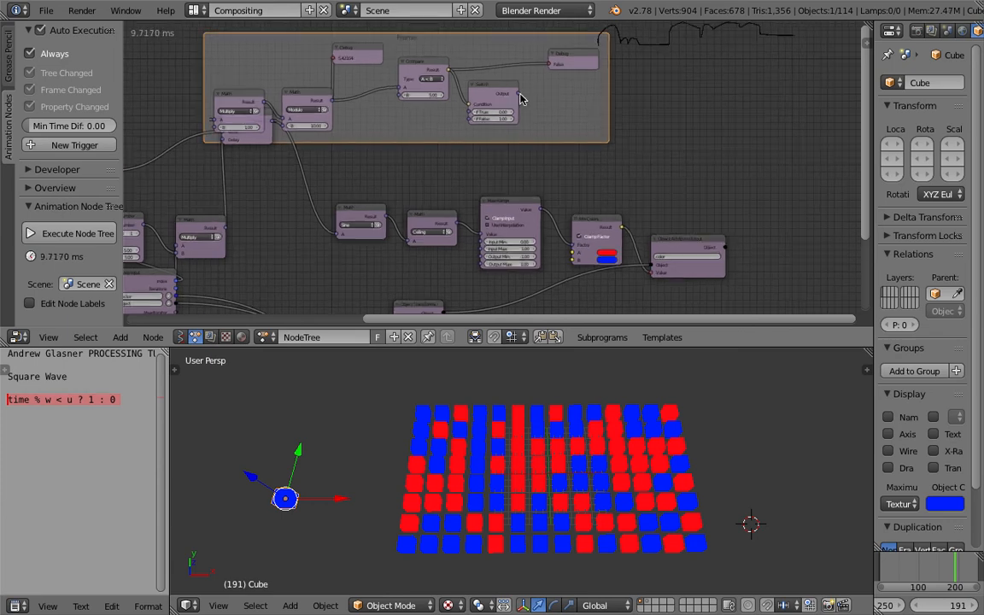
left_click_drag(518, 93, 577, 247)
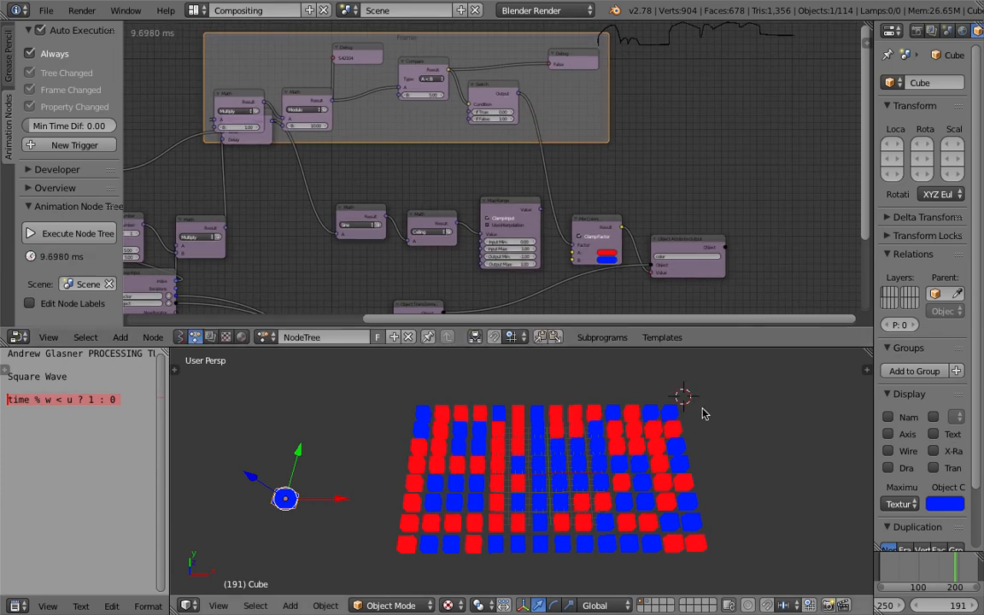
key("alt+a")
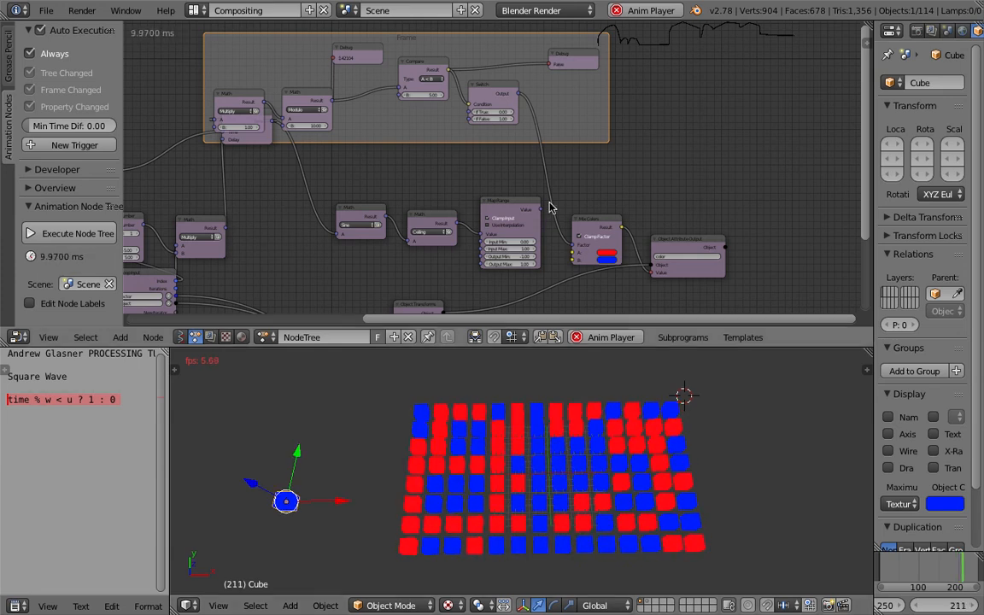
Step: Shift the Map Range, Ceiling and Sine nodes to the left, away from the Switch link
left_click_drag(519, 204, 497, 196)
left_click(433, 219)
left_click_drag(415, 213, 324, 198)
Step: Try 1 and 8 as the Compare node's B value while the animation plays
scroll(414, 103, "up", 5)
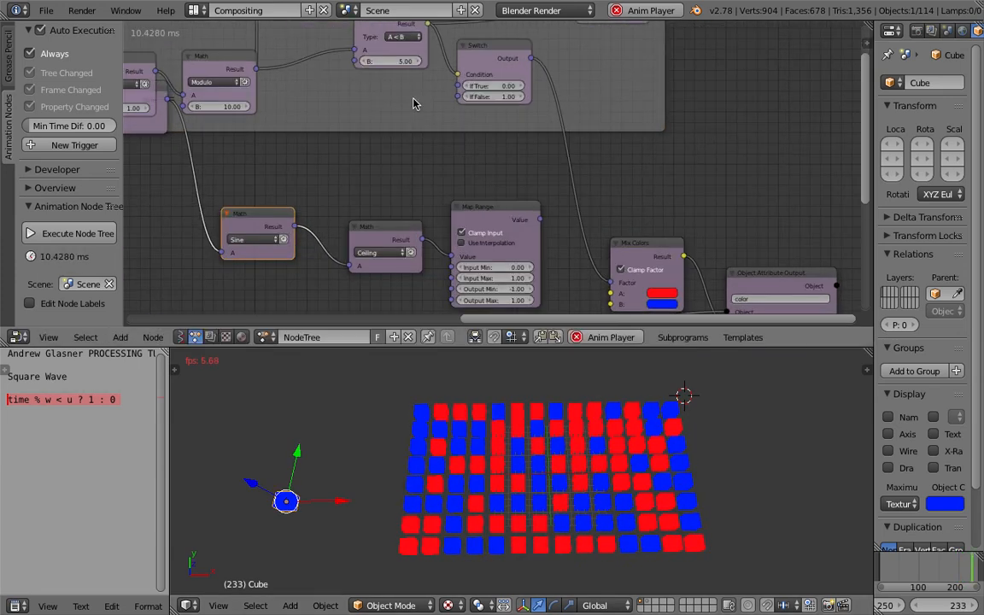
scroll(413, 103, "up", 2)
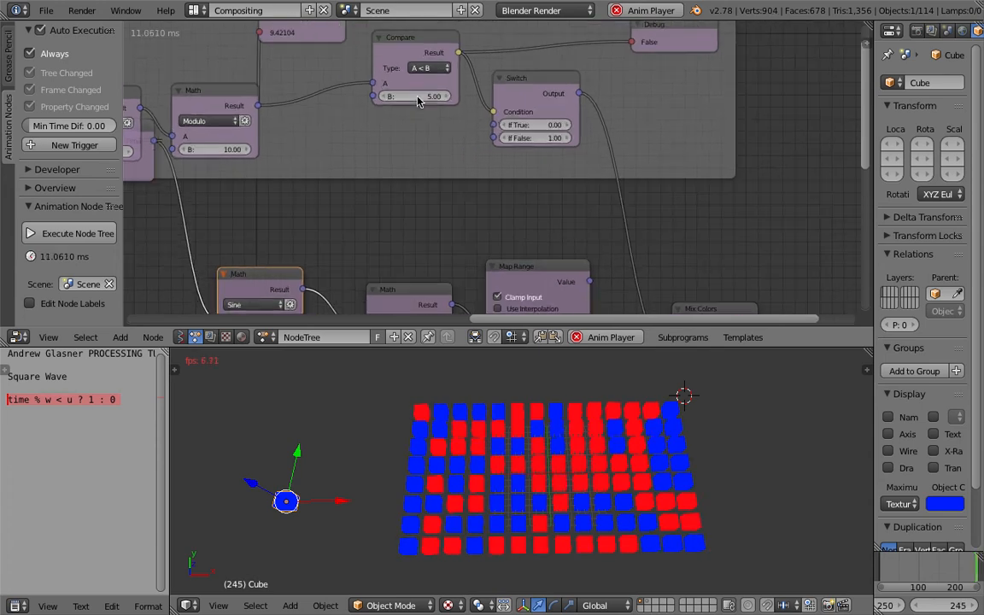
left_click(418, 96)
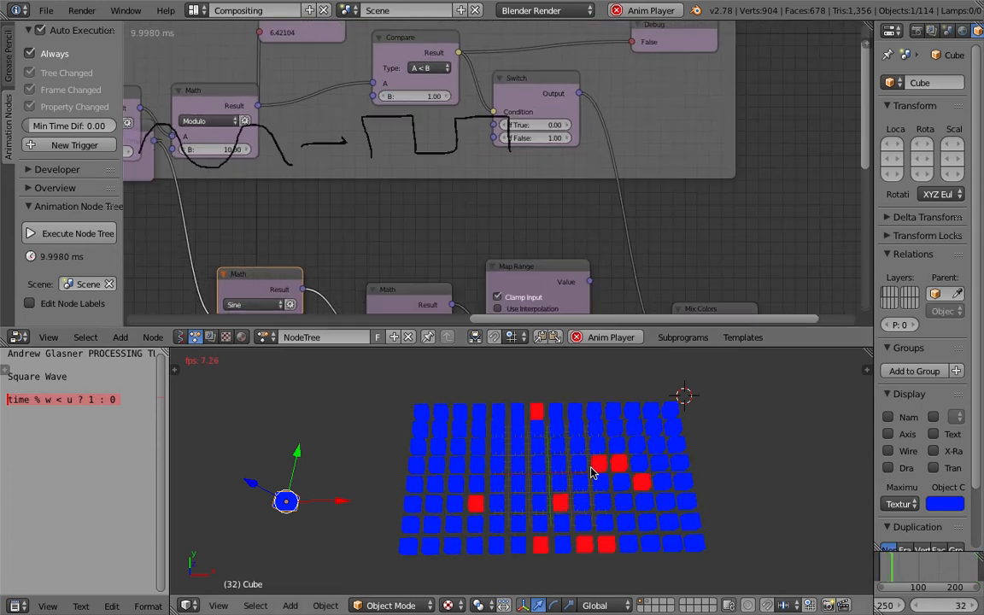
left_click(417, 96)
type("8")
key("Return")
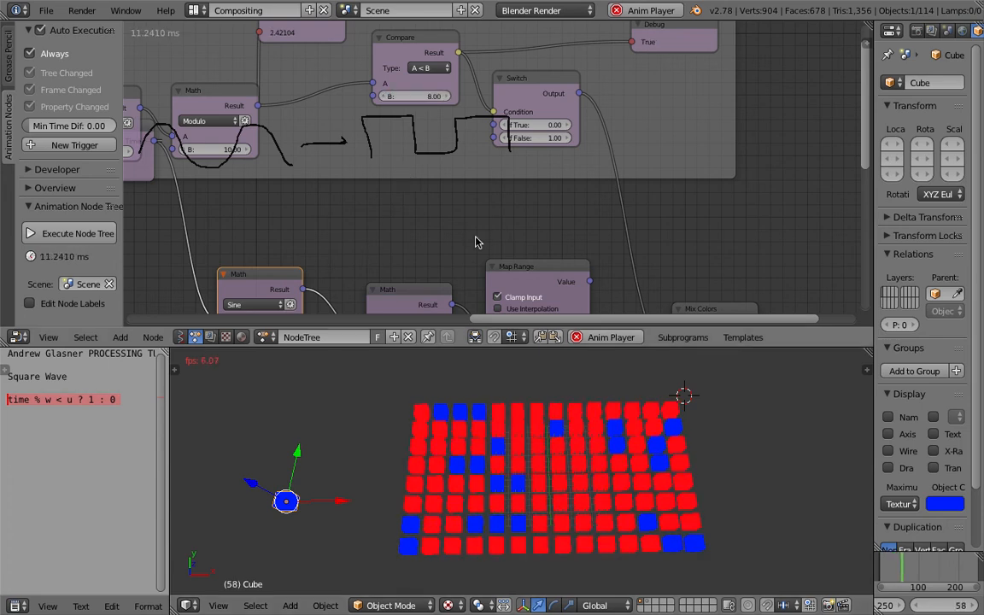
Step: Try 3 and 1 as the Compare node's B value during playback
left_click(426, 96)
type("3")
key("Return")
mouse_move(426, 96)
left_mouse_down()
mouse_move(483, 96)
mouse_move(432, 95)
left_mouse_up()
left_click(427, 96)
type("1")
key("Return")
Step: Try 0.2 as the Compare node's B value and view the cube grid from above
left_click(426, 96)
type("0.2")
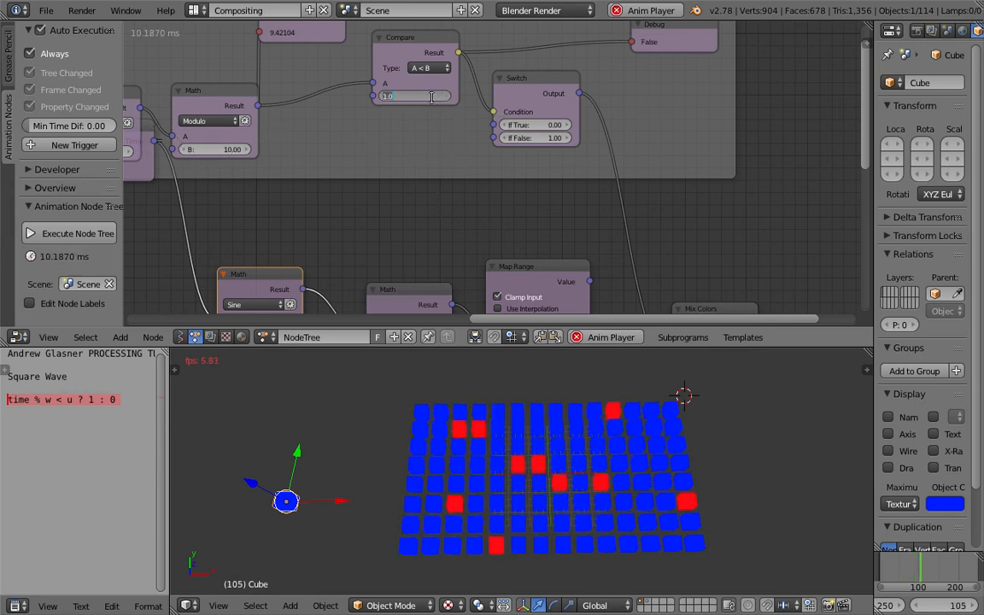
key("Return")
key("KP_7")
left_click(741, 479)
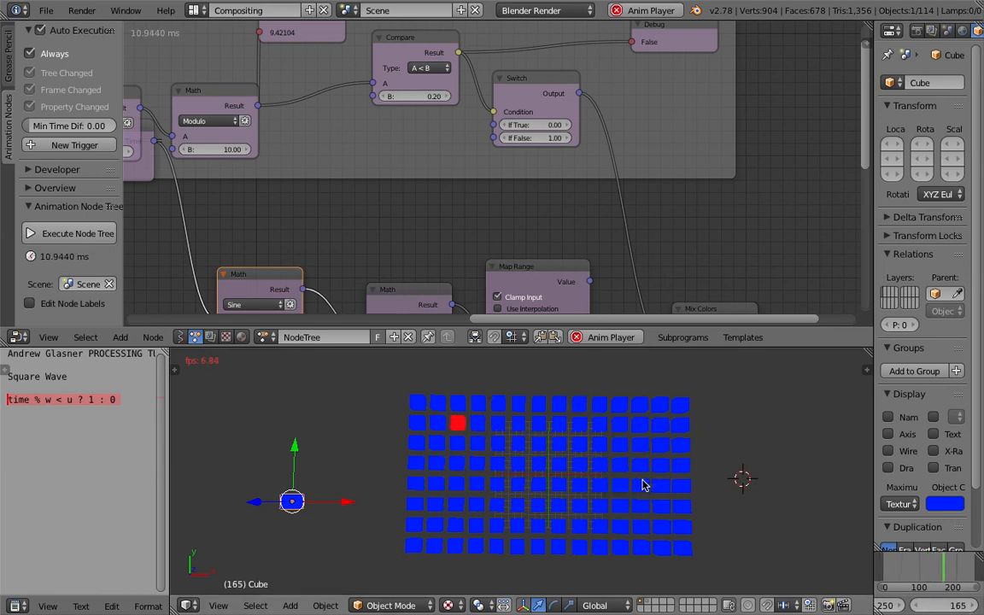
Step: Stop the playback and set the Compare node's B value to 5, scrubbing the timeline to check the colours
key("Escape")
left_click_drag(889, 560, 924, 564)
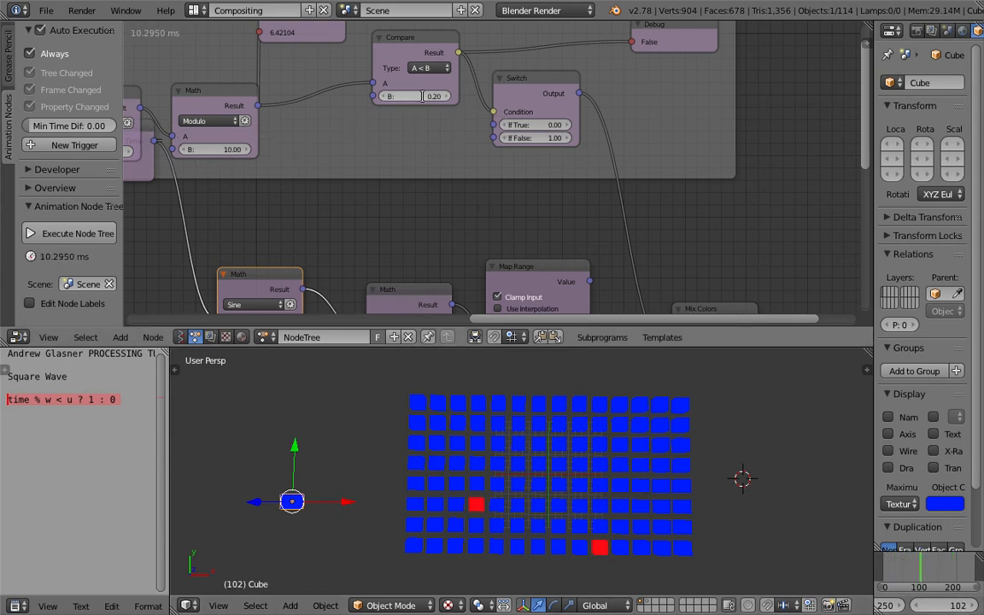
key("Return")
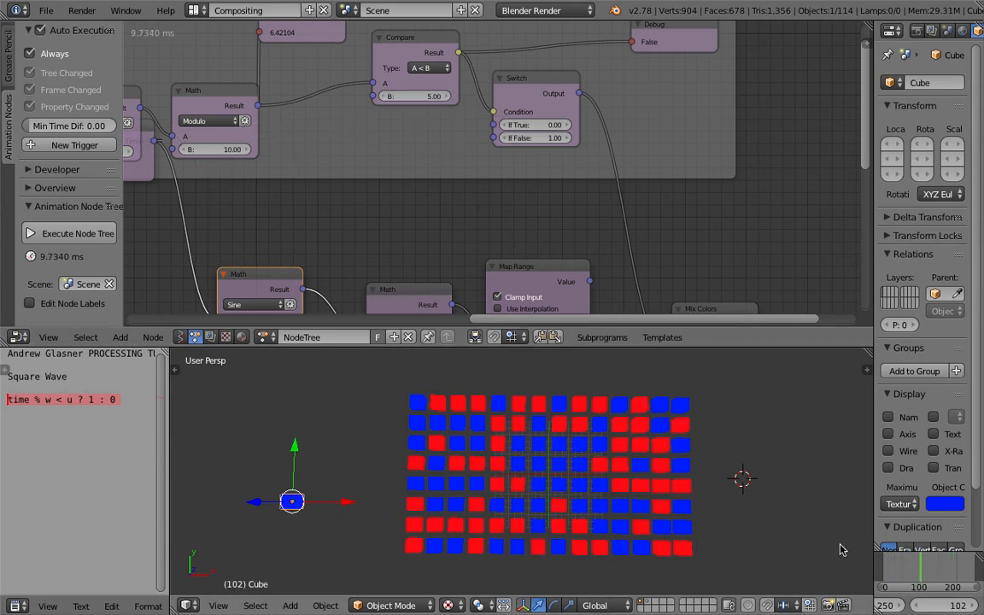
left_click_drag(899, 570, 935, 566)
Step: Try a higher Compare B value, and restore it to 5
left_click_drag(416, 97, 444, 97)
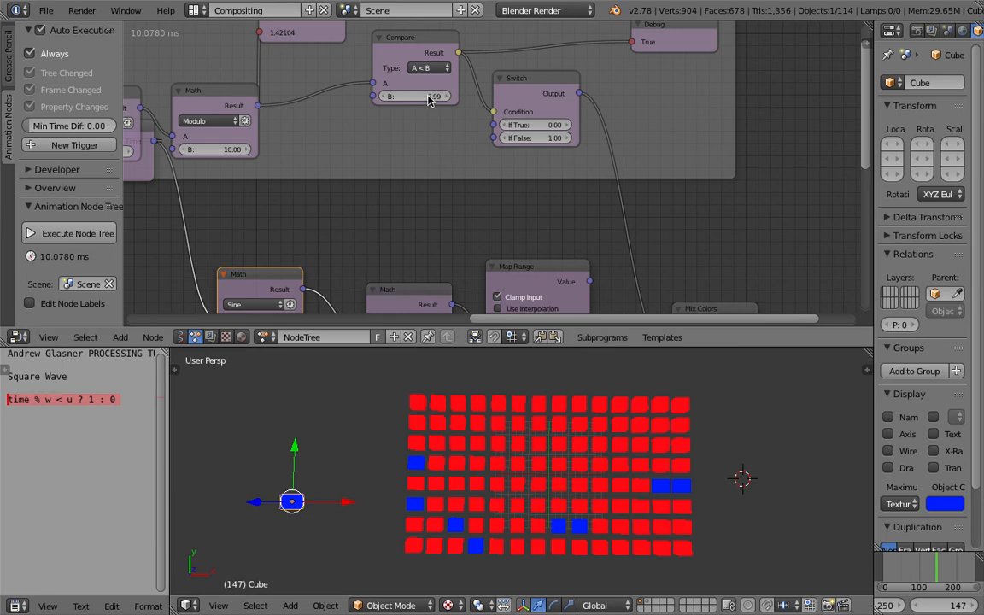
type("5")
key("Return")
Step: Return to the first frame, play the animation briefly from an angled view, and stop it
mouse_move(622, 461)
middle_mouse_down()
mouse_move(619, 442)
mouse_move(627, 455)
middle_mouse_up()
scroll(950, 608, "down", 2)
left_click(937, 606)
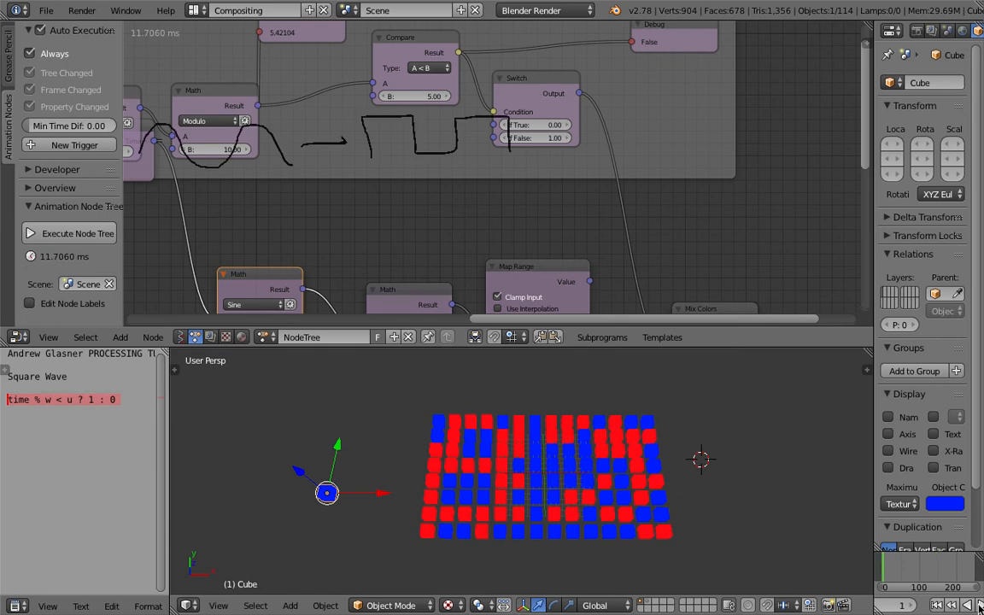
left_click(978, 606)
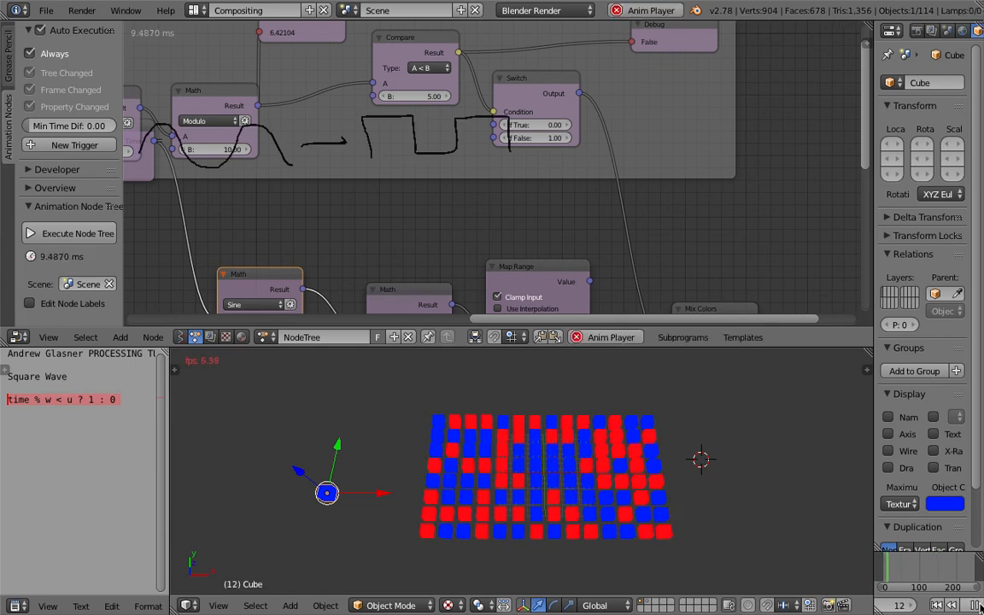
left_click(978, 606)
Step: Save the scene as a new version, incrementing the file name AN_square_wave_002.blend by one
middle_click_drag(619, 500, 564, 479)
key("ctrl+s")
left_click(604, 488)
left_click(46, 11)
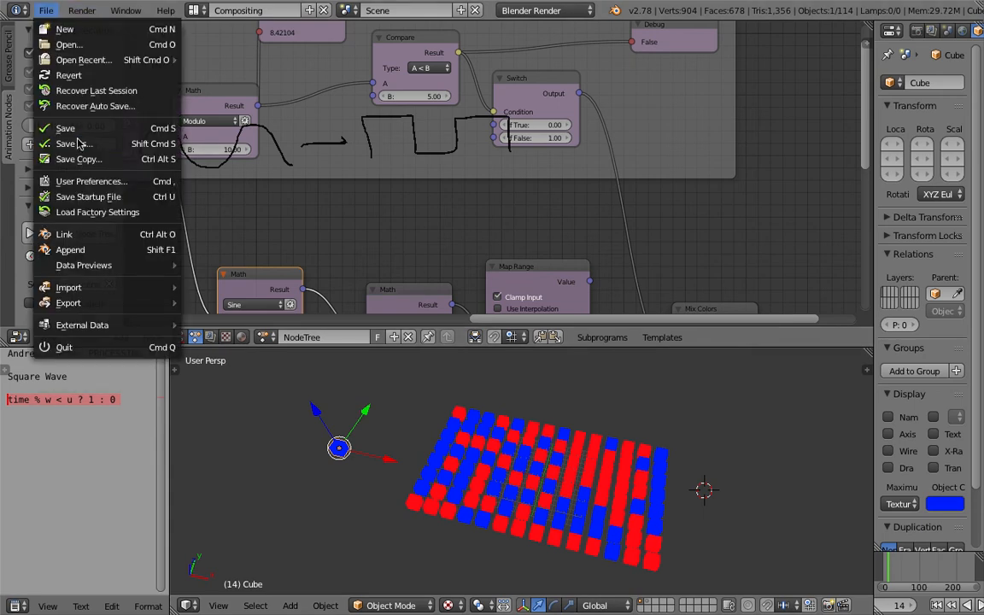
left_click(72, 143)
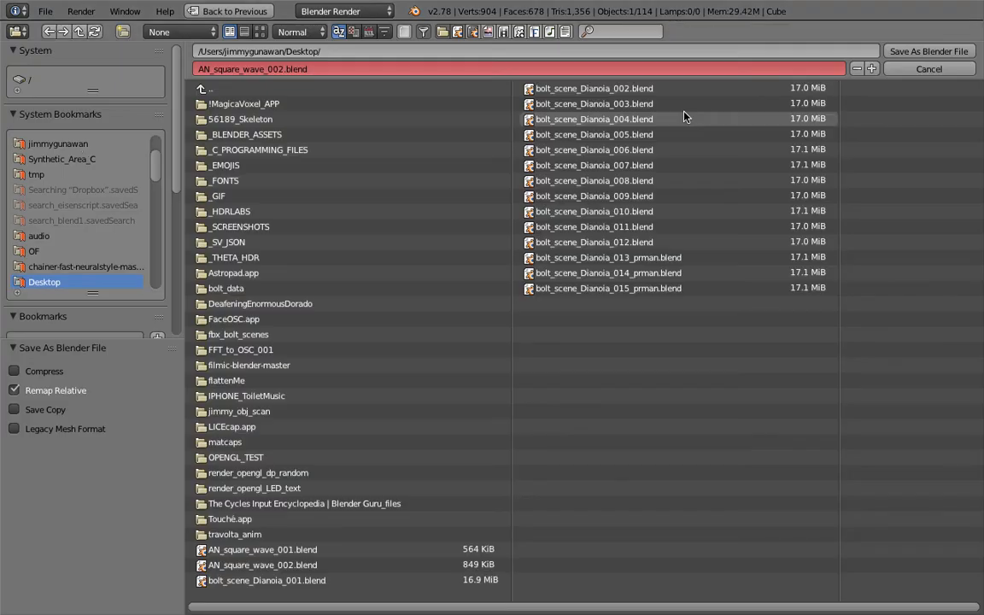
left_click(871, 69)
left_click(929, 51)
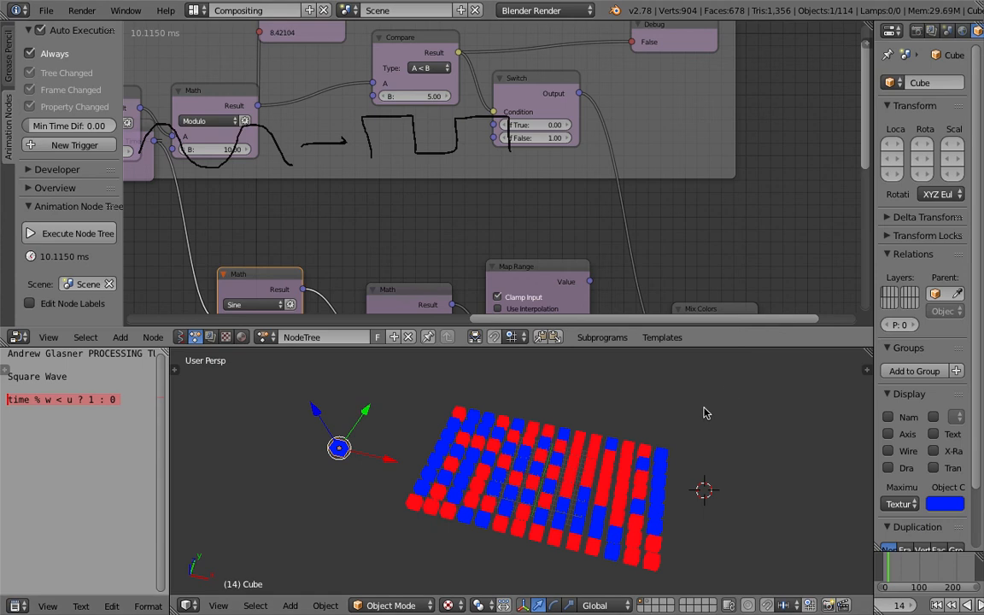
middle_click_drag(706, 413, 742, 411)
middle_click_drag(682, 433, 431, 403)
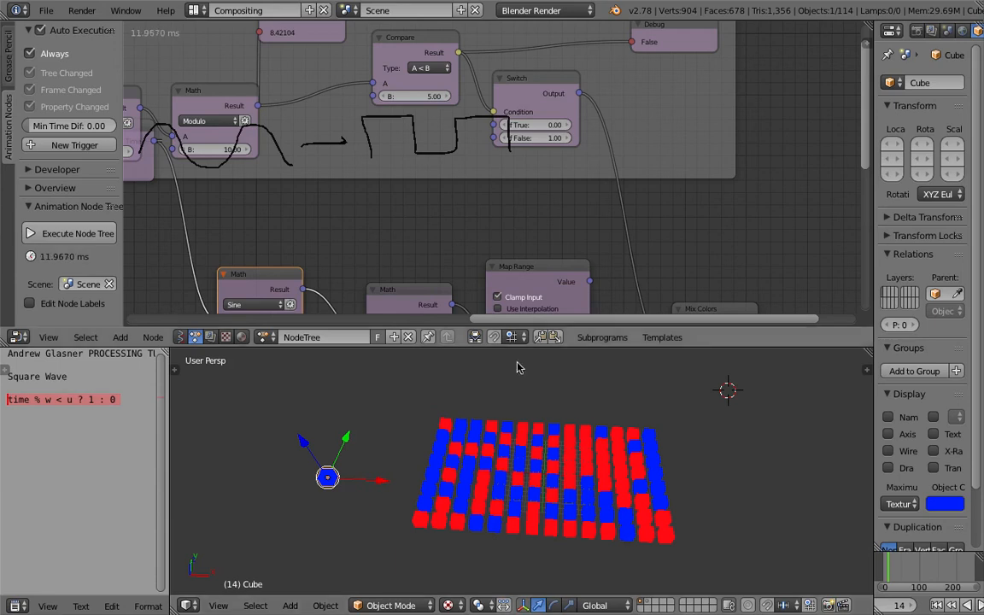
middle_click_drag(513, 446, 466, 538)
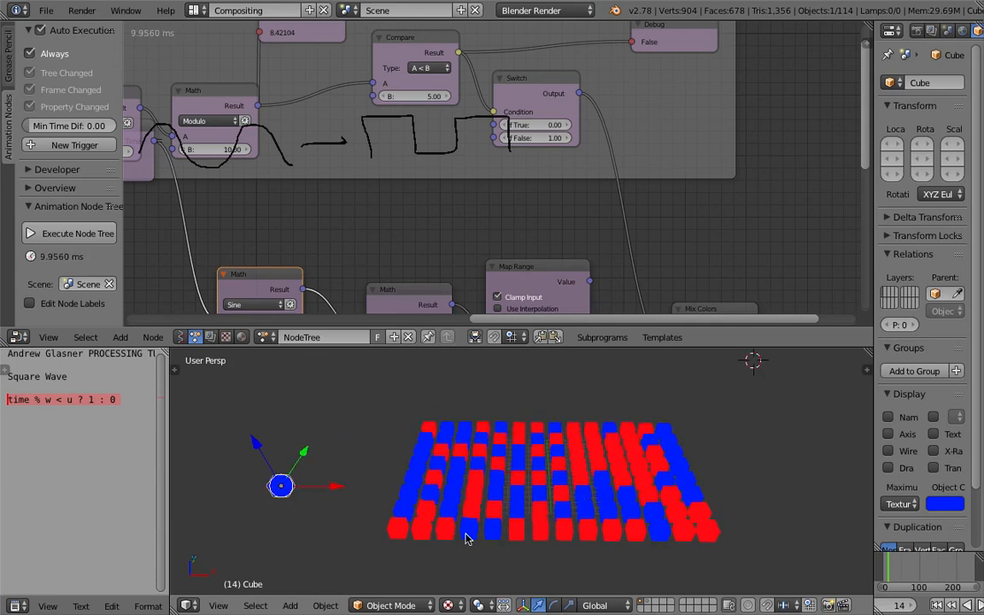
middle_click_drag(536, 406, 453, 422)
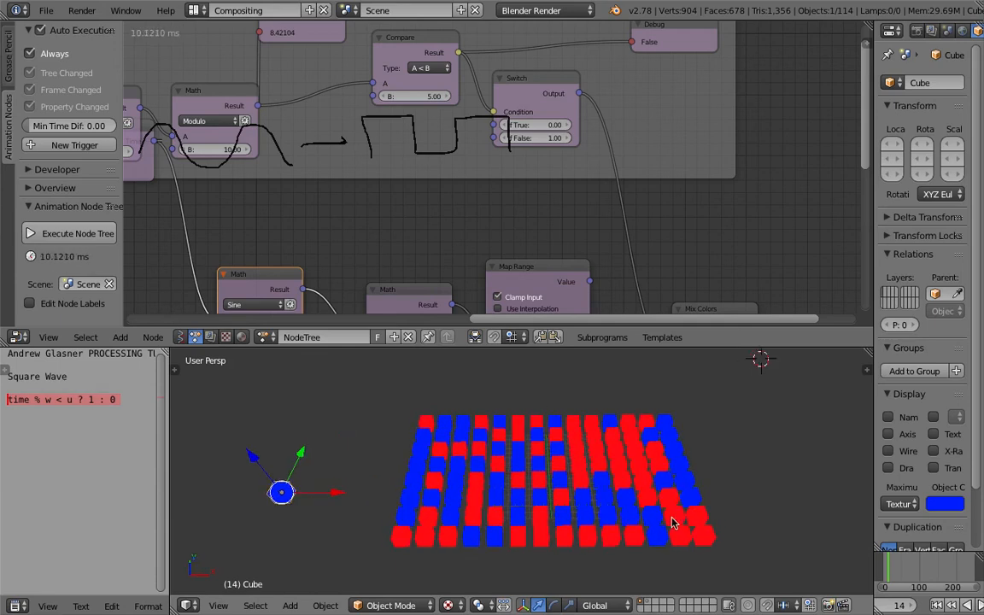
middle_click_drag(679, 466, 517, 470)
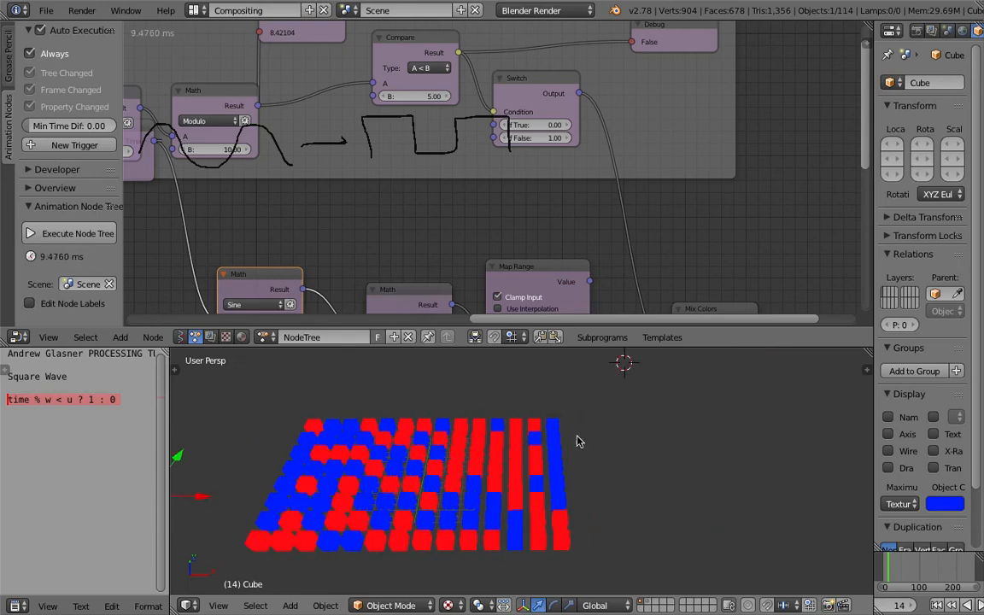
middle_click_drag(604, 450, 607, 472)
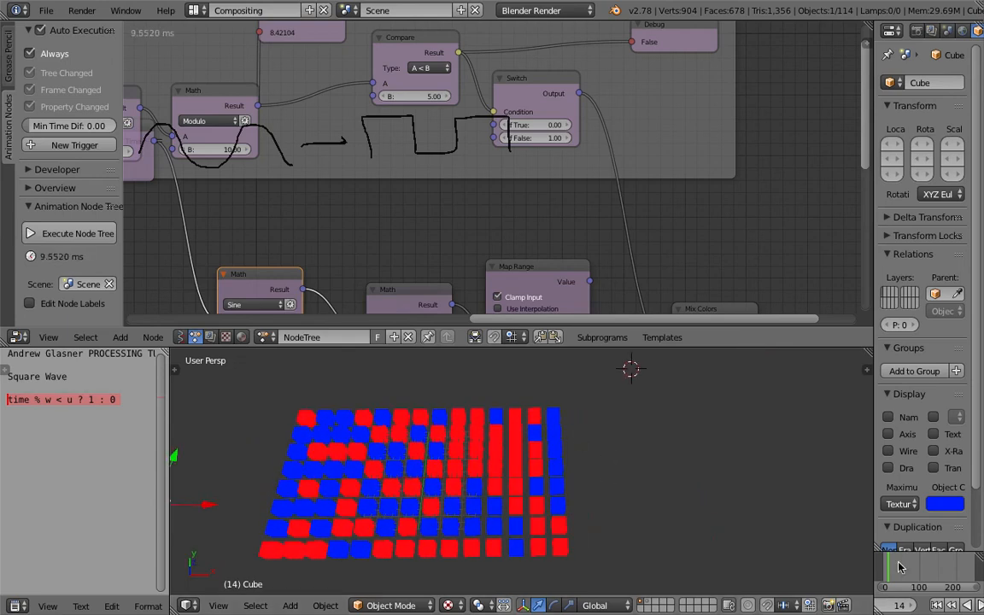
Step: Scrub the timeline to frame 73 and check the cube colours across the whole grid
left_click(908, 569)
mouse_move(908, 570)
left_mouse_down()
mouse_move(919, 569)
mouse_move(910, 568)
left_mouse_up()
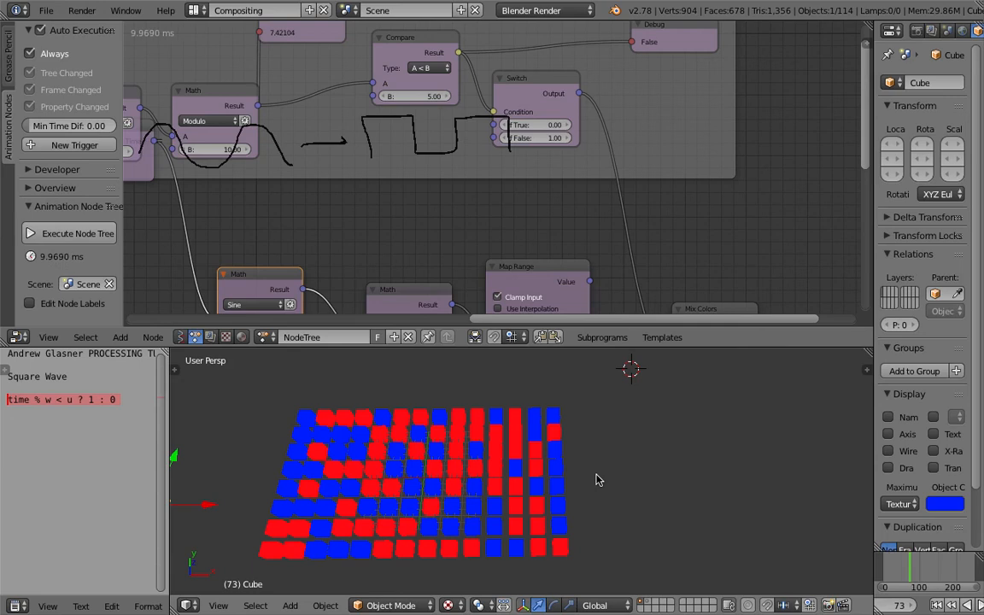
middle_click_drag(630, 479, 740, 481, "shift")
scroll(472, 228, "down", 6)
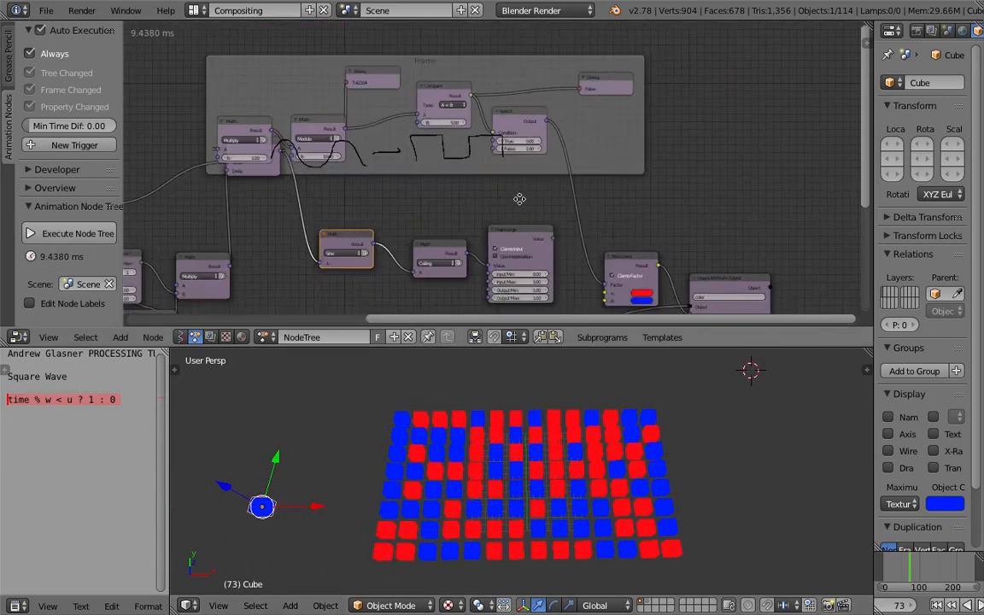
Step: Change colour A of the Mix Colors node to a pale mint (R 0.768, G 1.000, B 0.900)
middle_click_drag(521, 200, 696, 180)
scroll(507, 191, "down", 3)
middle_click_drag(510, 192, 496, 183)
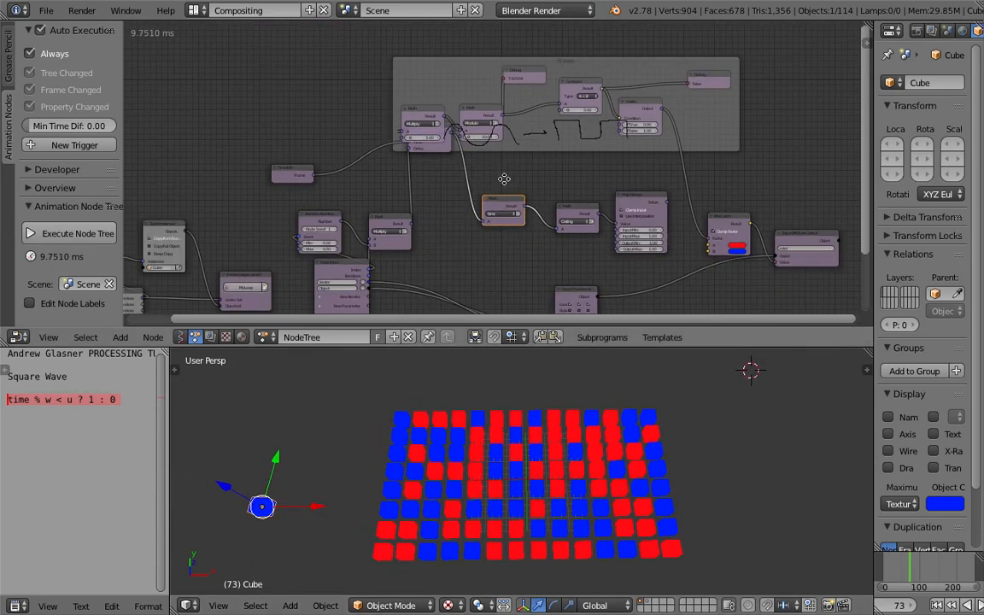
scroll(546, 212, "up", 5)
left_click(622, 232)
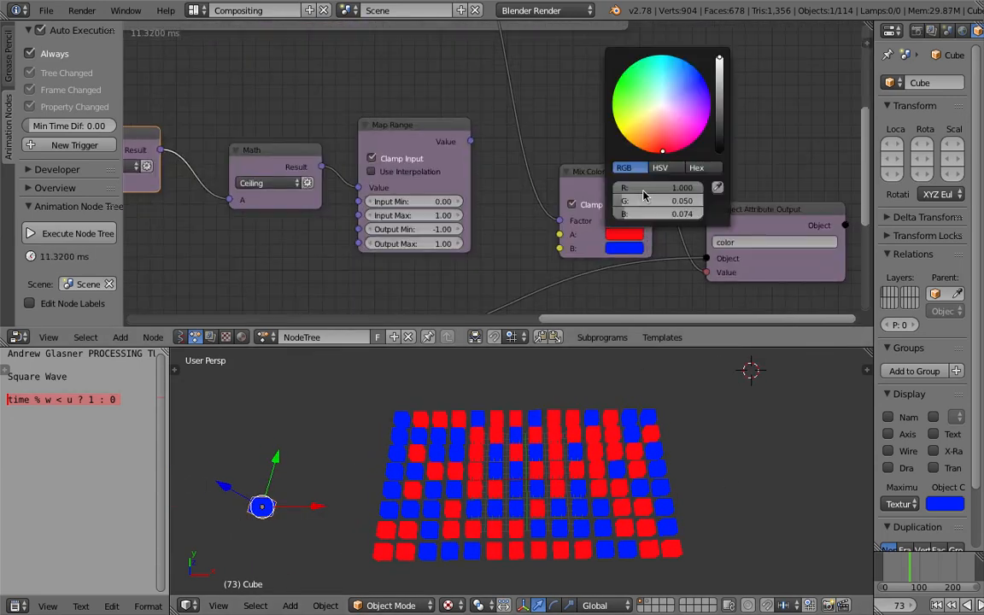
left_click(656, 95)
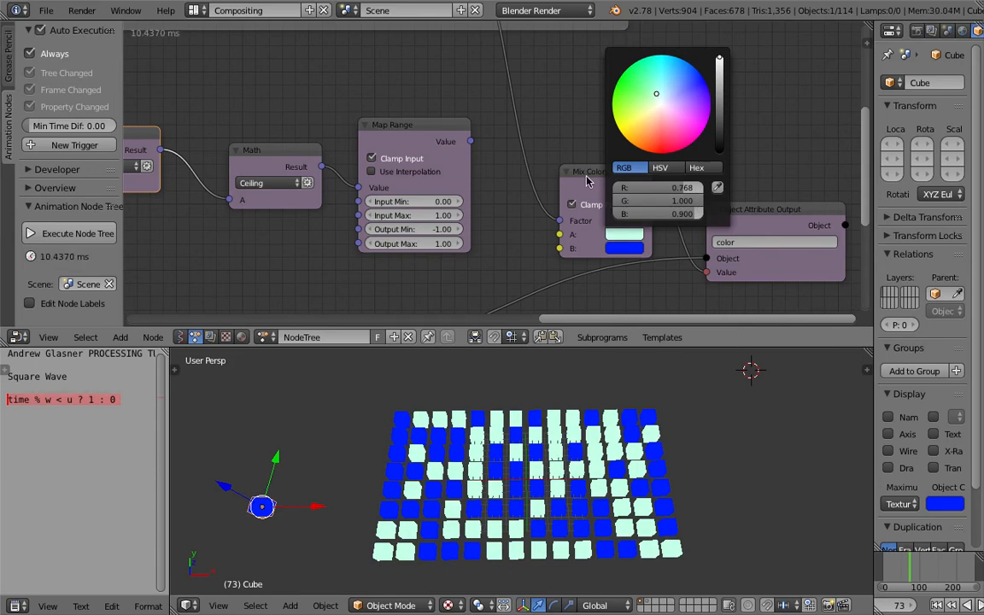
Step: Spread out the Sine, Ceiling, Map Range, Mix Colors and Object Attribute Output nodes to free space in the node tree
left_click_drag(591, 183, 623, 104)
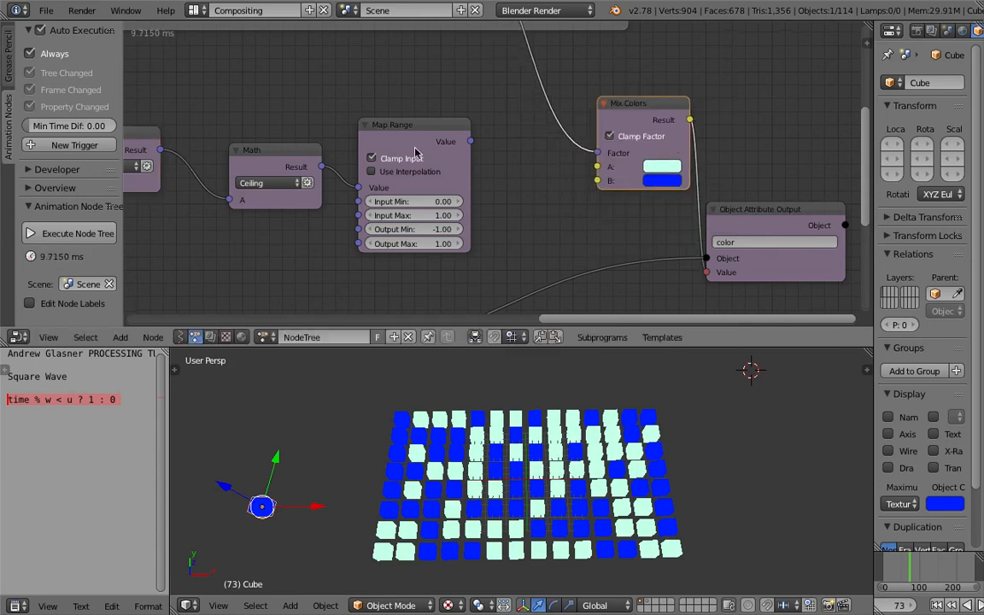
scroll(500, 162, "down", 3)
left_click_drag(315, 147, 273, 132)
left_click_drag(391, 136, 336, 125)
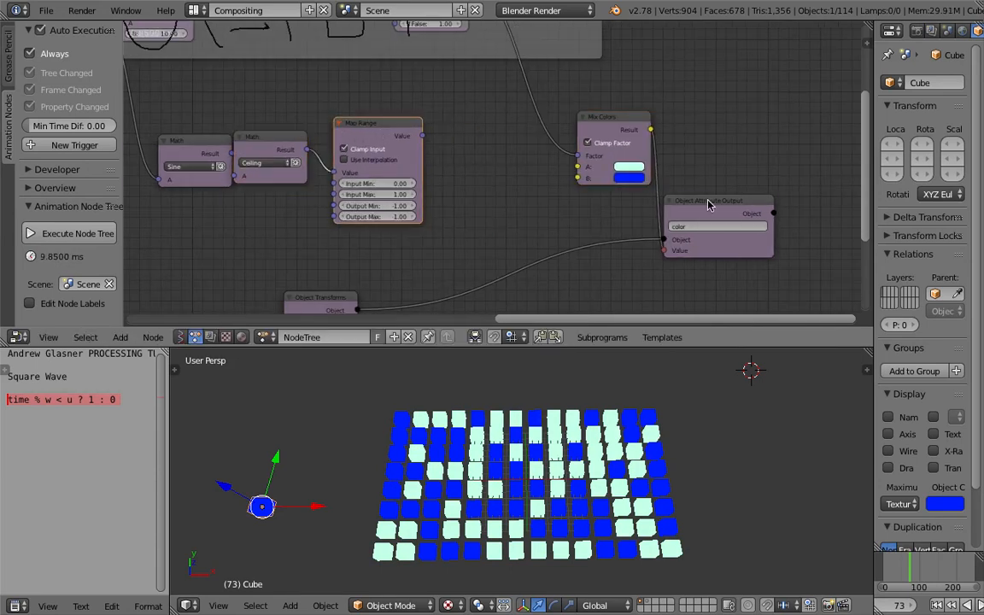
left_click_drag(707, 204, 803, 219)
left_click_drag(613, 116, 694, 96)
middle_click_drag(571, 169, 625, 166)
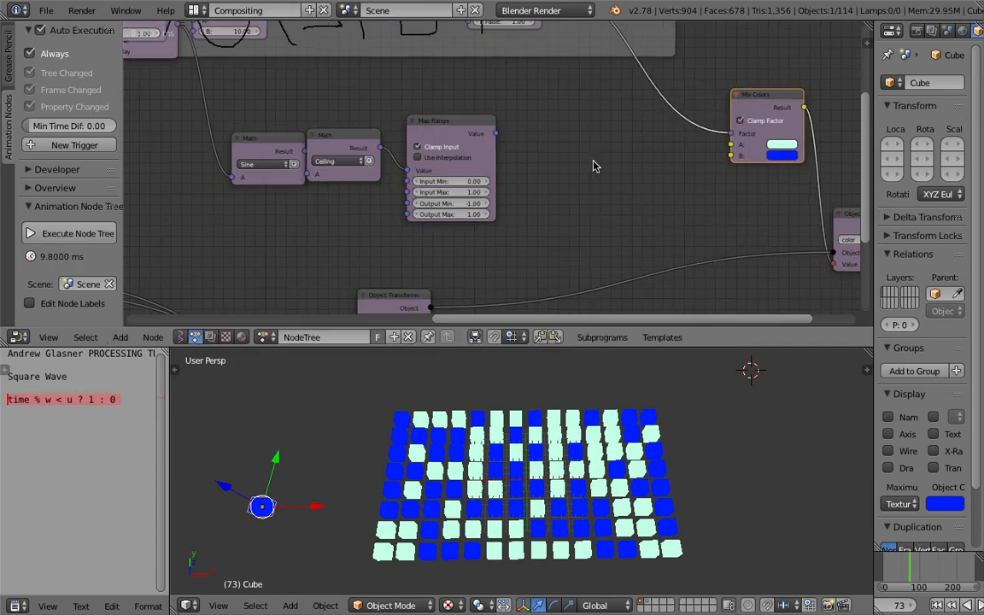
left_click_drag(264, 141, 216, 125)
left_click_drag(328, 132, 309, 124)
scroll(350, 209, "down", 4)
middle_click_drag(308, 219, 368, 191)
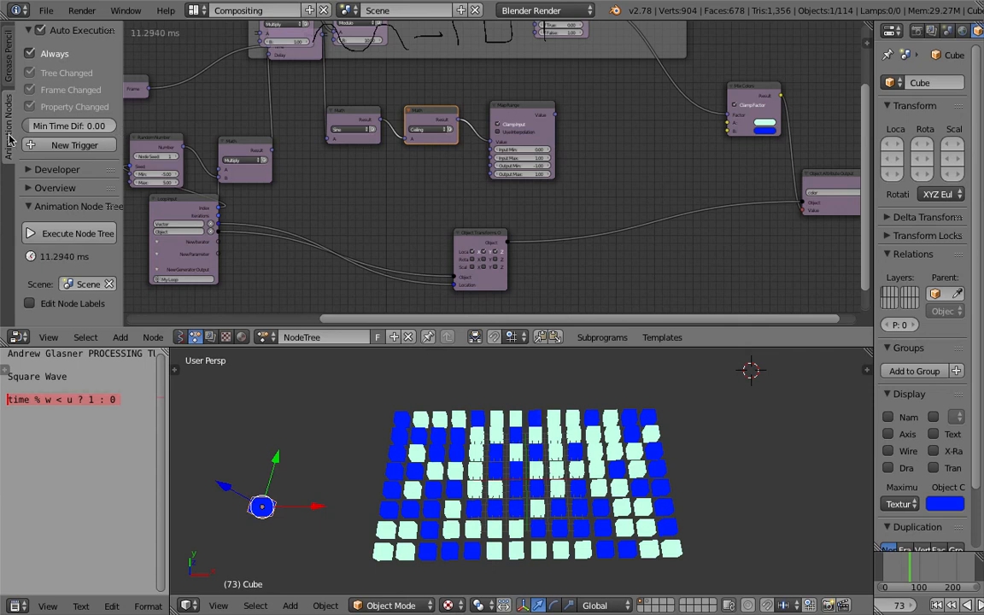
Step: Hide the node editor's tool shelf, leaving the node properties sidebar closed
left_click_drag(124, 100, 2, 110)
key("t")
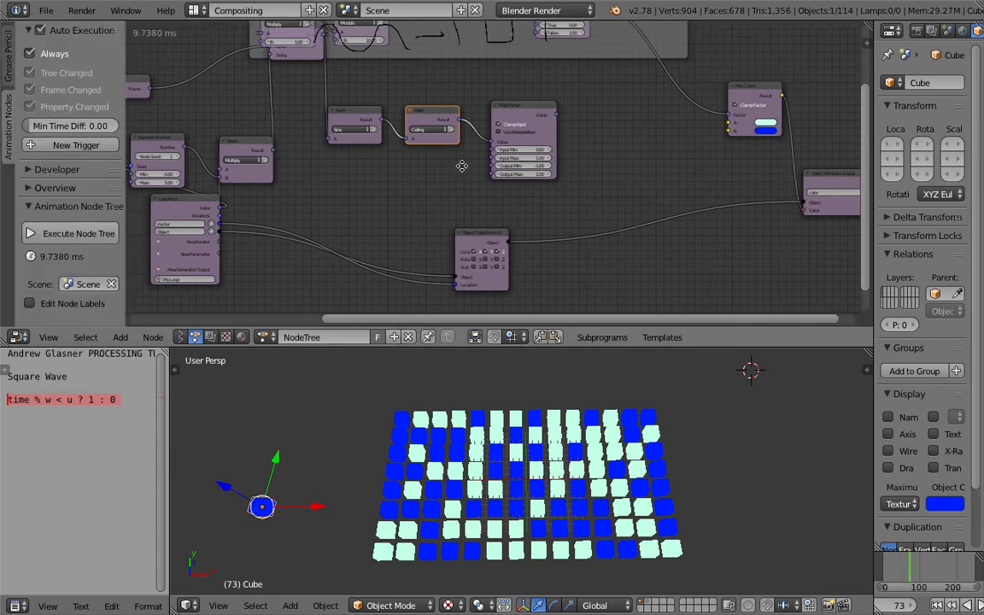
key("n")
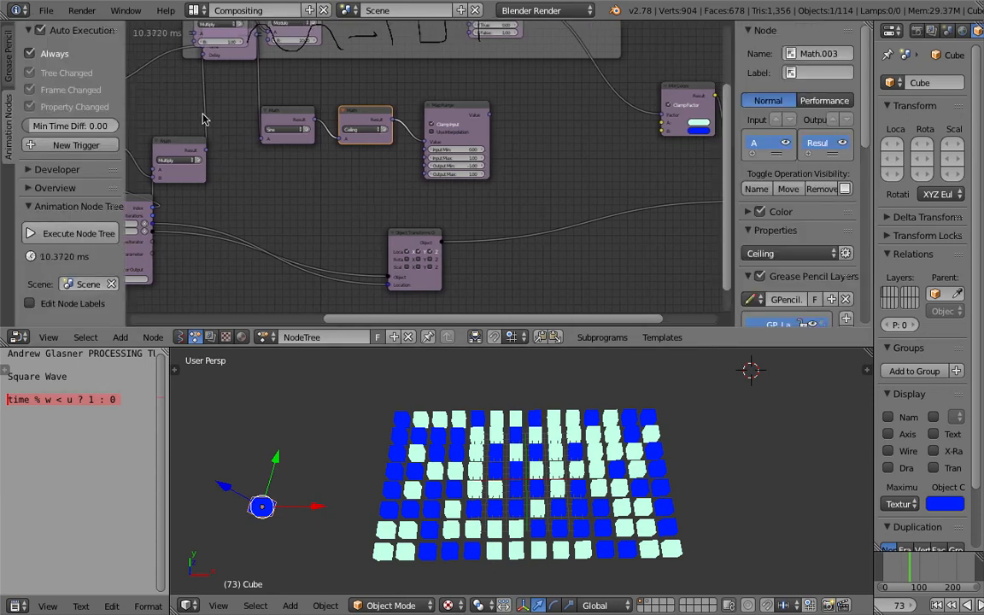
key("n")
key("t")
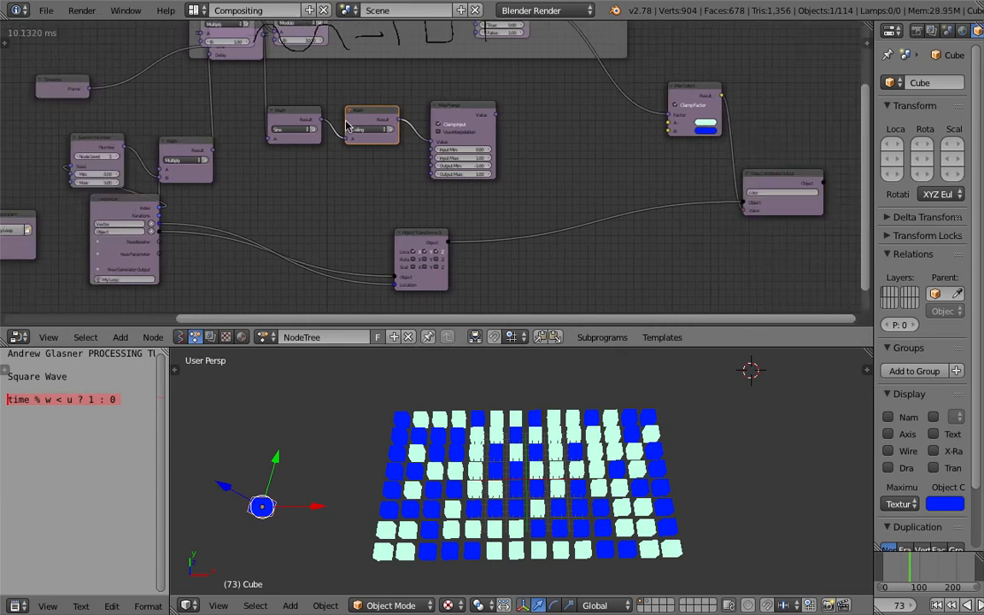
Step: Add a Combine Color node between Map Range and Mix Colors, and set it to HSV
key("shift+a")
left_click(561, 146)
type("COM")
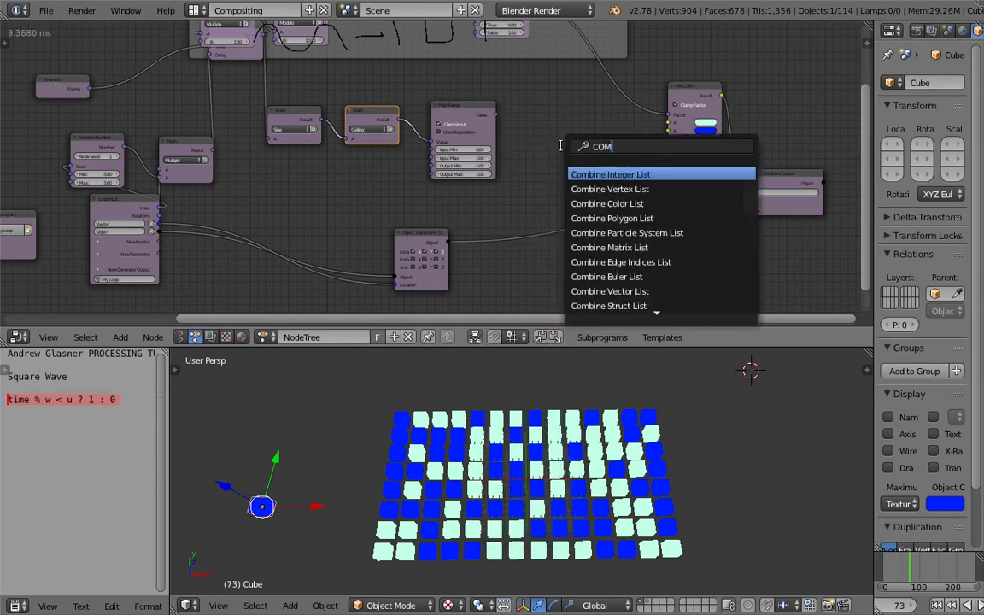
type("BINE C")
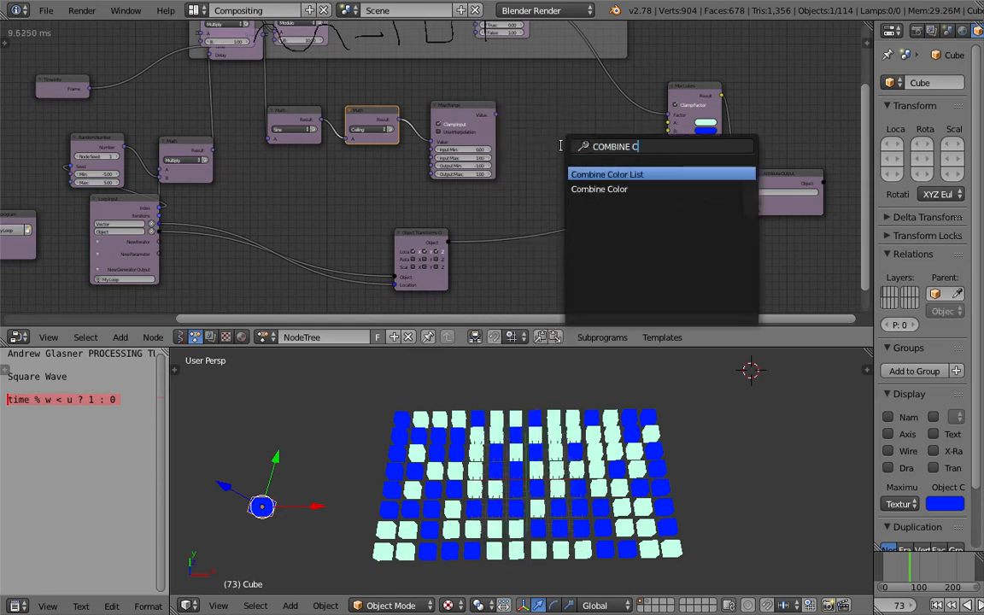
key("Down")
key("Return")
left_click(565, 130)
left_click(569, 143)
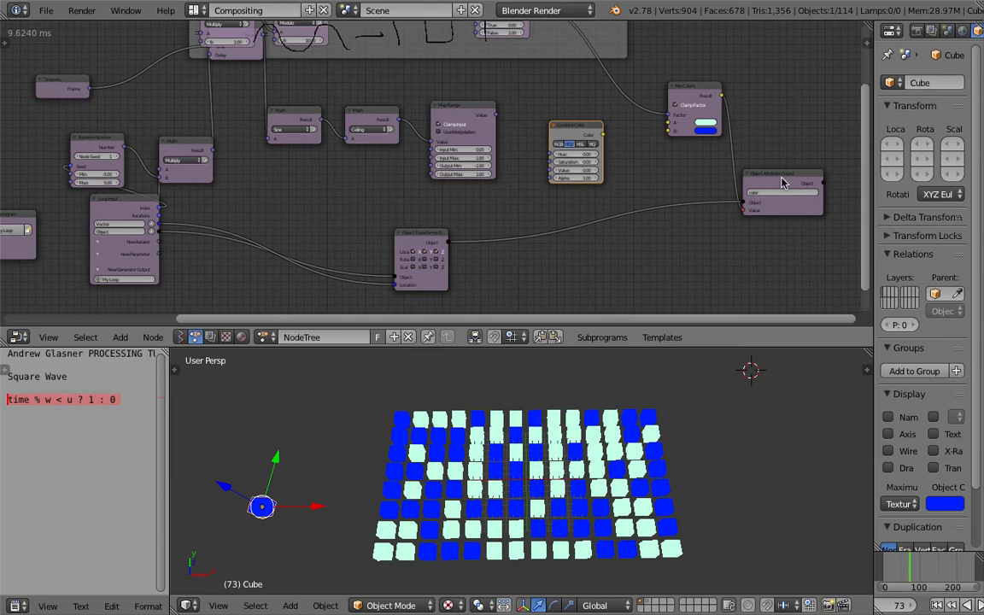
Step: Move the Object Attribute Output, Mix Colors, Map Range and Sine nodes to make room around the Combine Color node
left_click_drag(782, 181, 801, 251)
left_click_drag(696, 96, 724, 125)
scroll(532, 108, "up", 3)
left_click(449, 90)
left_click_drag(450, 90, 420, 65)
left_click_drag(274, 101, 261, 83)
Step: Save the scene as a new version, incrementing the file name AN_square_wave_003.blend by one
key("ctrl+s")
left_click(253, 82)
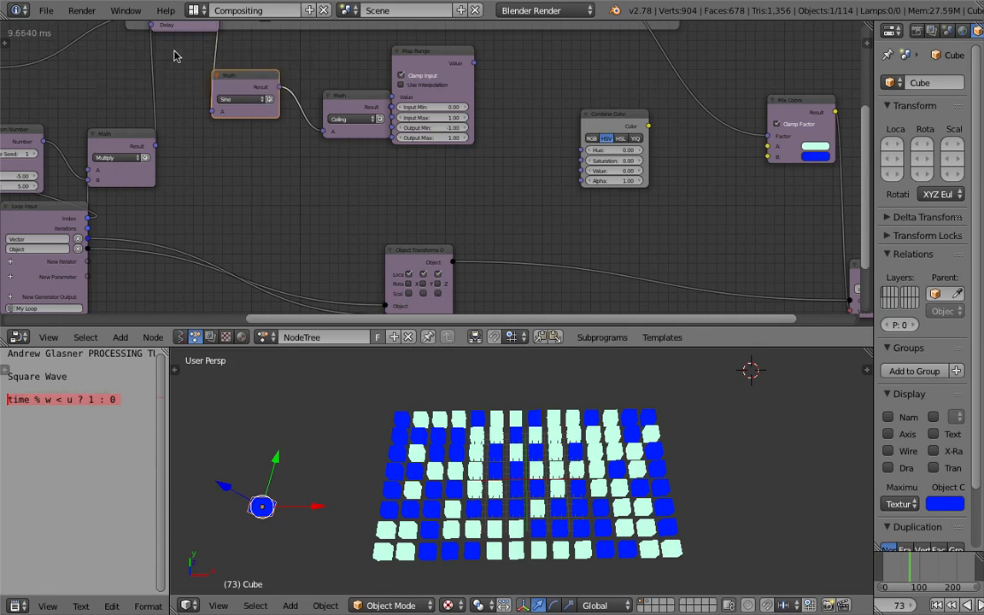
left_click(46, 11)
left_click(72, 144)
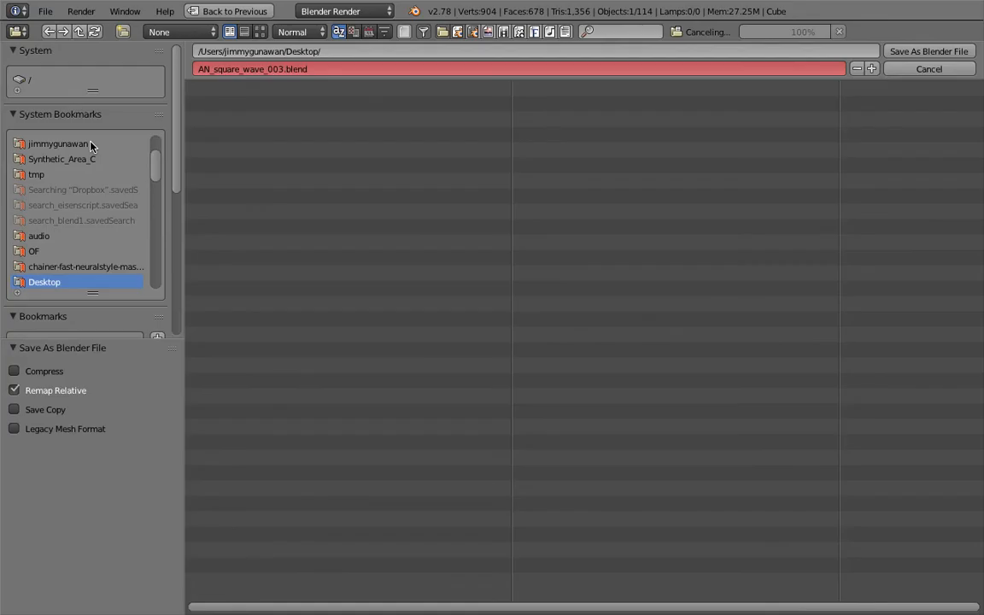
left_click(872, 69)
left_click(929, 51)
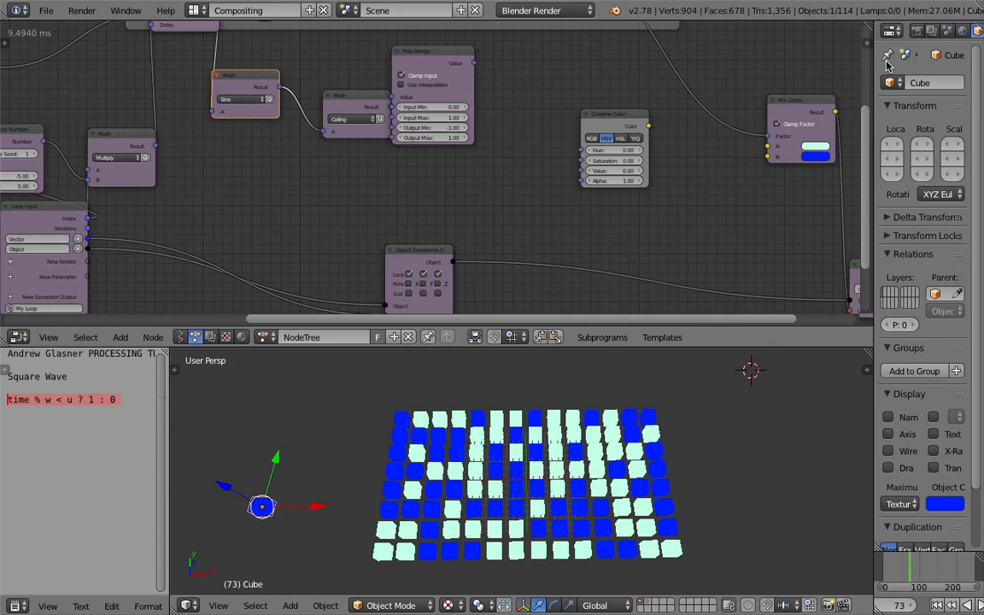
Step: Duplicate the HSV Combine Color node and place the copy just below the original
middle_click_drag(642, 218, 659, 215)
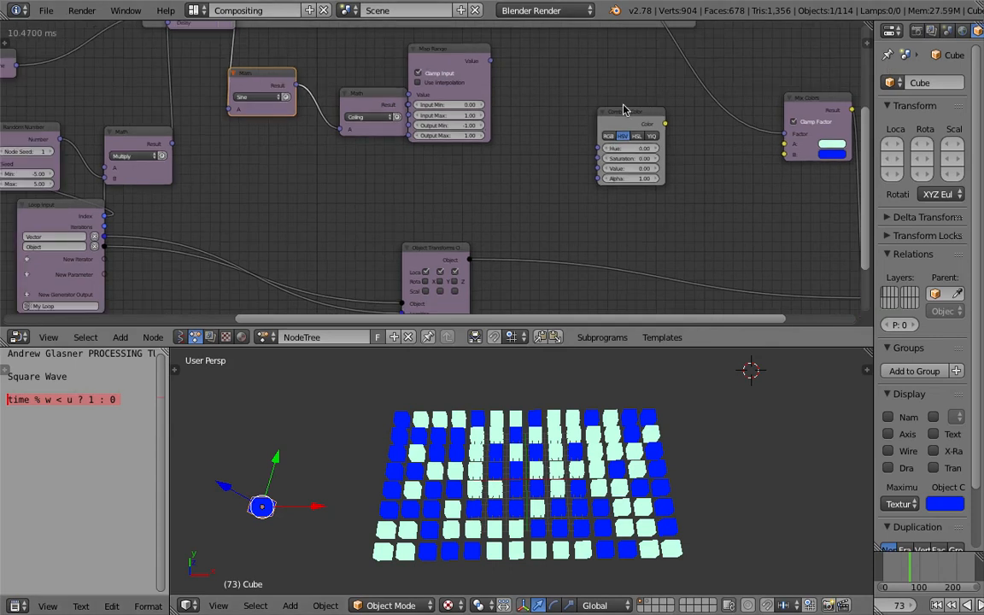
left_click_drag(623, 110, 617, 92)
key("shift+d")
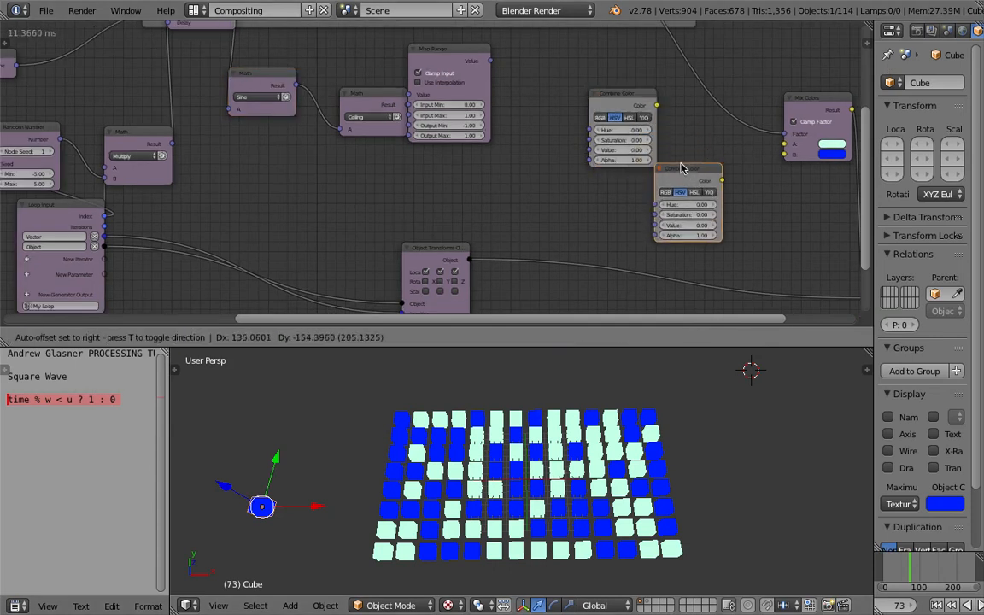
left_click(681, 176)
scroll(491, 177, "up", 1)
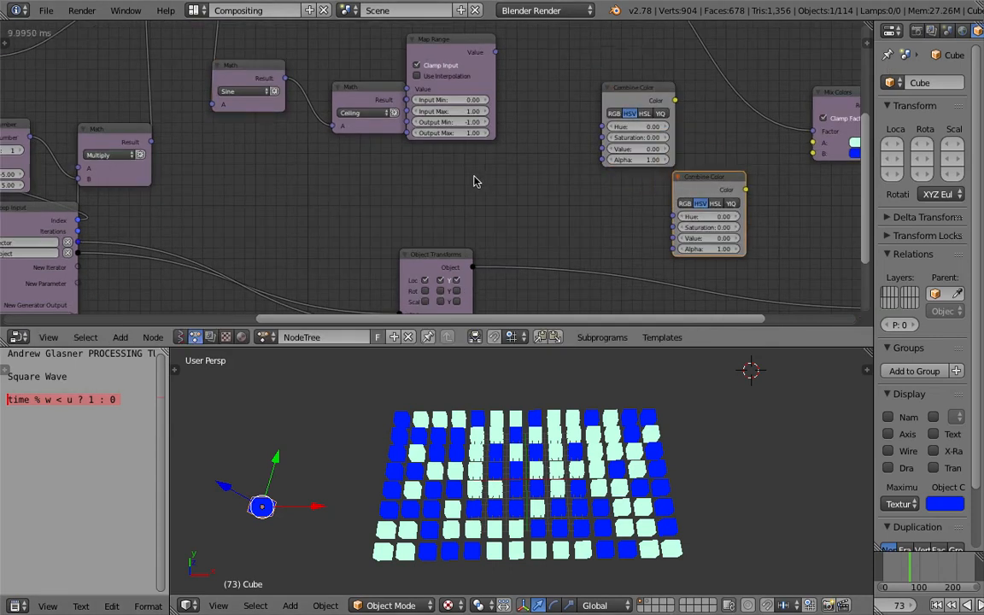
Step: Add a Random Number node below Map Range and place a duplicate of it beside the first
middle_click_drag(475, 182, 503, 174)
key("shift+a")
left_click(499, 169)
type("Combine Color")
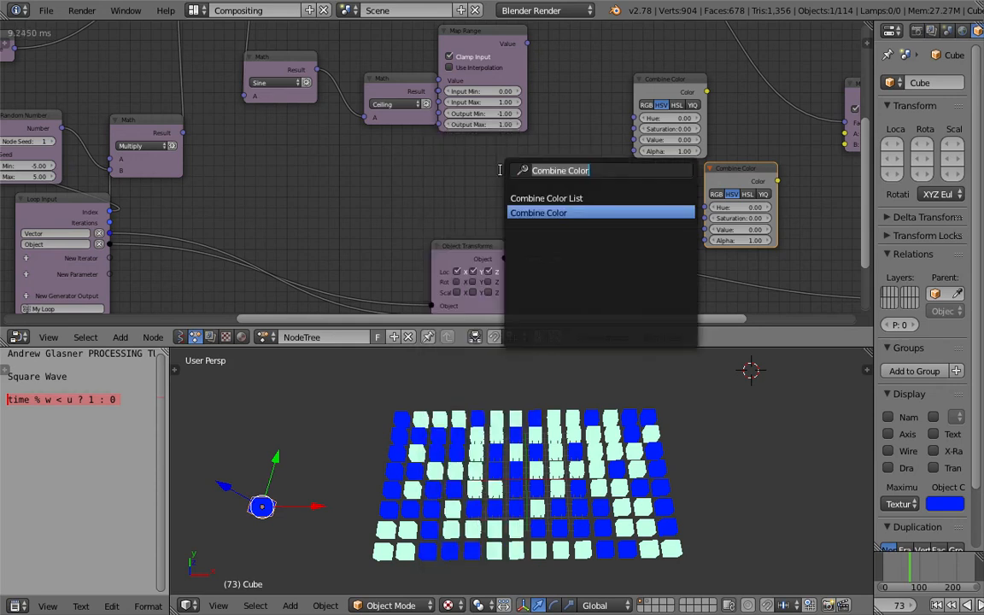
type("random")
key("Down")
key("Down")
key("Down")
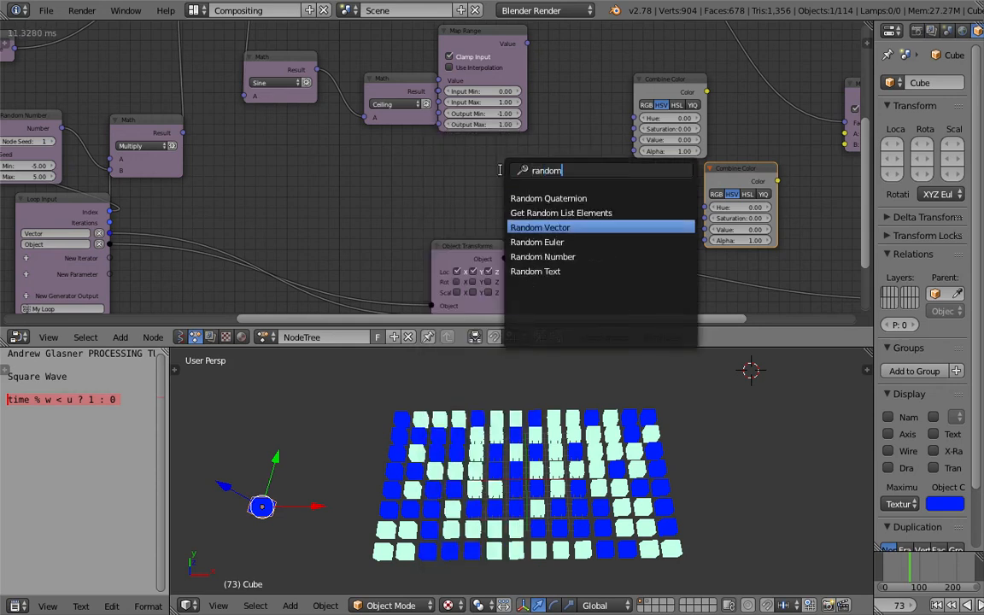
key("Down")
key("Return")
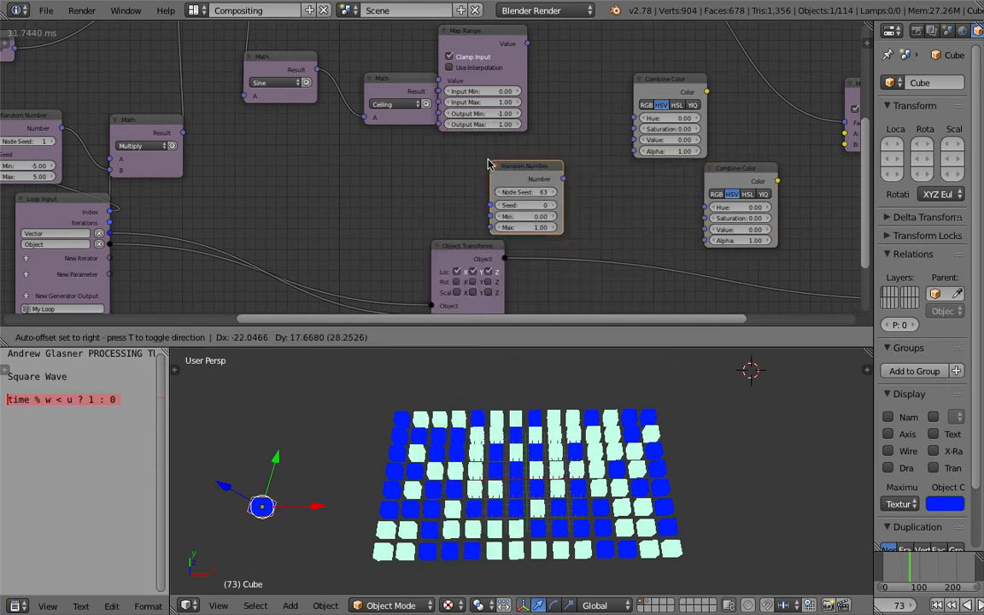
left_click(389, 156)
key("shift+d")
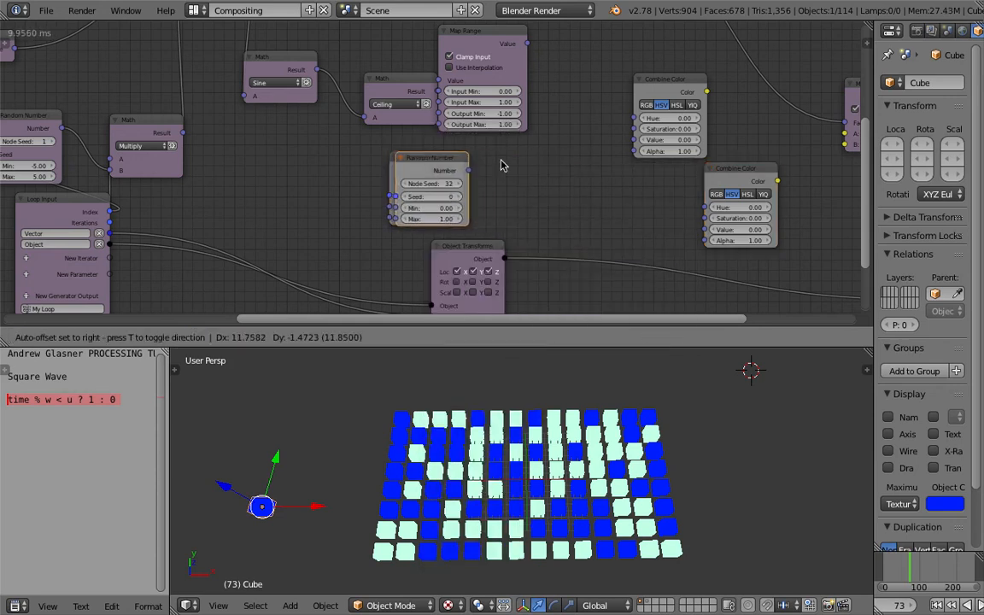
left_click(518, 170)
Step: Link the Loop Input's Index to both new Random Number seeds, and each Number output to the Hue of one Combine Color node
scroll(375, 182, "down", 1)
middle_click_drag(376, 182, 408, 199)
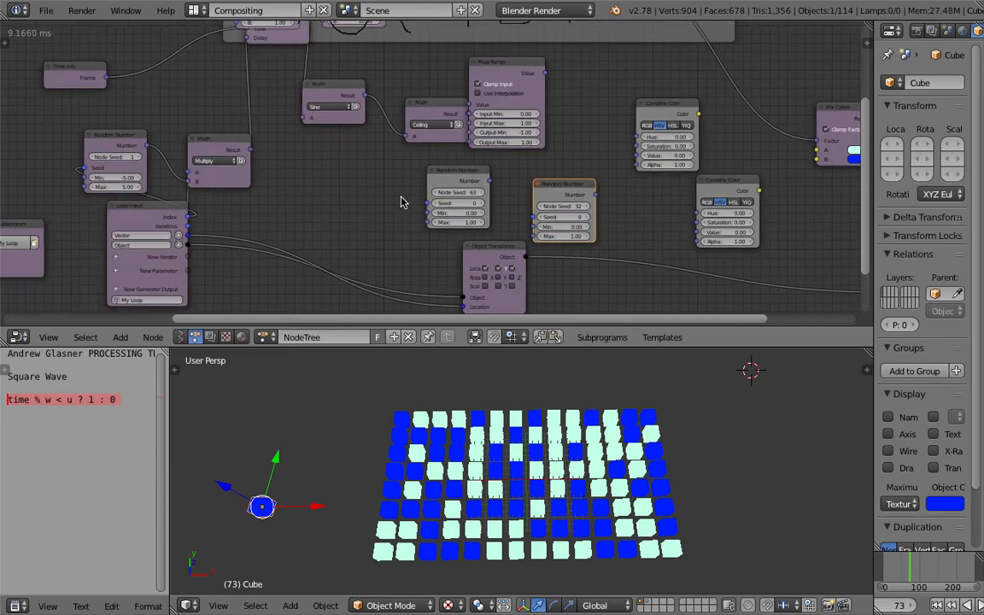
left_click_drag(189, 217, 428, 206)
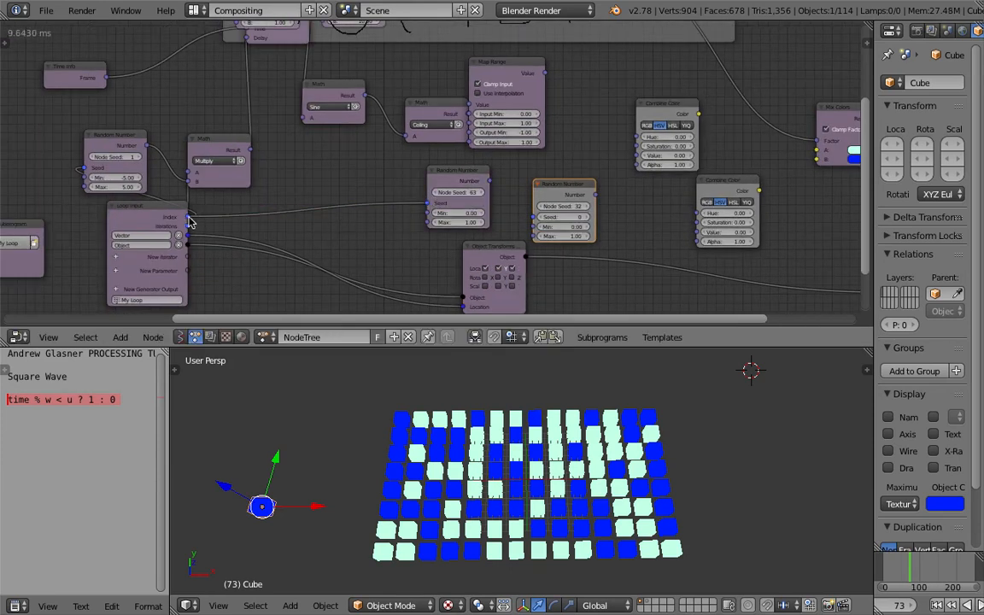
left_click_drag(188, 217, 535, 218)
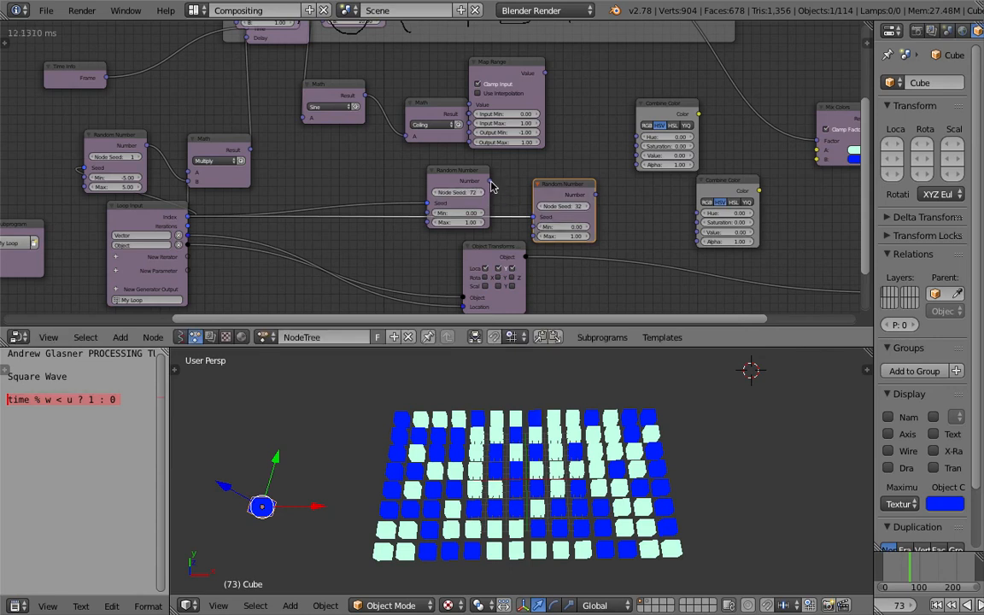
left_click_drag(490, 181, 641, 136)
left_click_drag(596, 197, 697, 214)
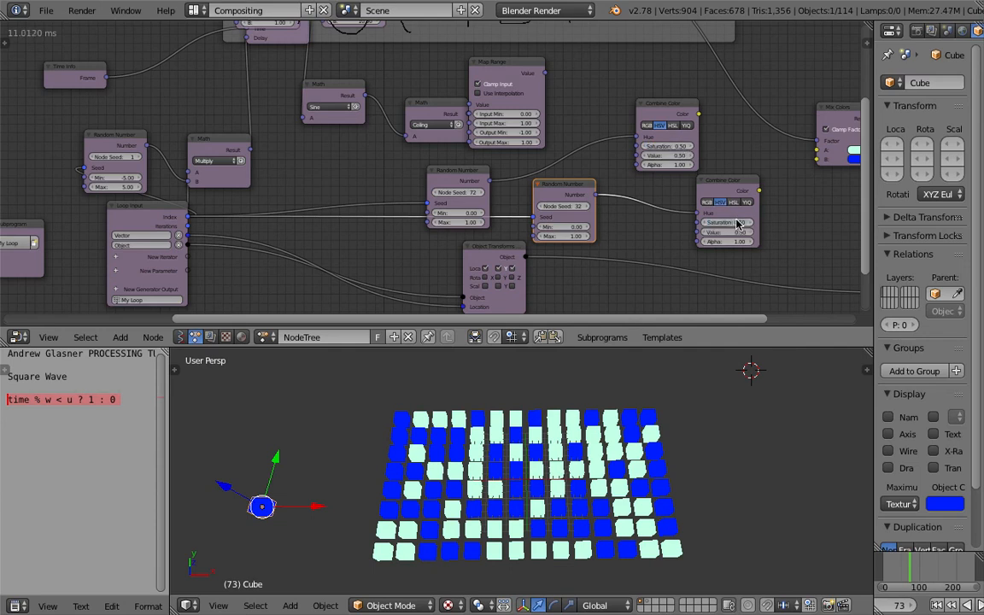
Step: Connect the original Combine Color node to input A of Mix Colors and the duplicate to input B
middle_click_drag(798, 220, 647, 228)
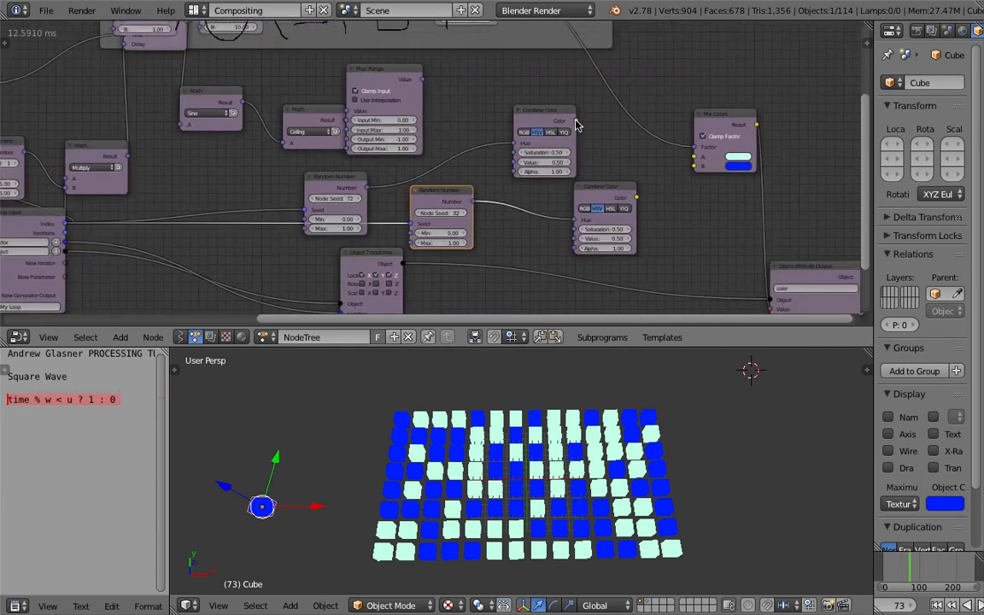
left_click_drag(575, 121, 694, 158)
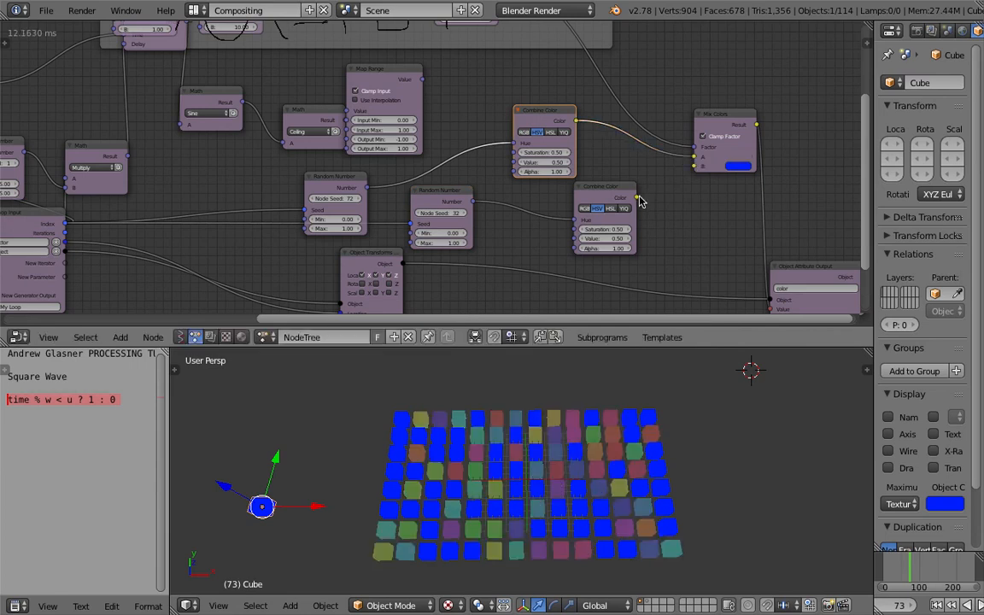
left_click_drag(642, 195, 694, 166)
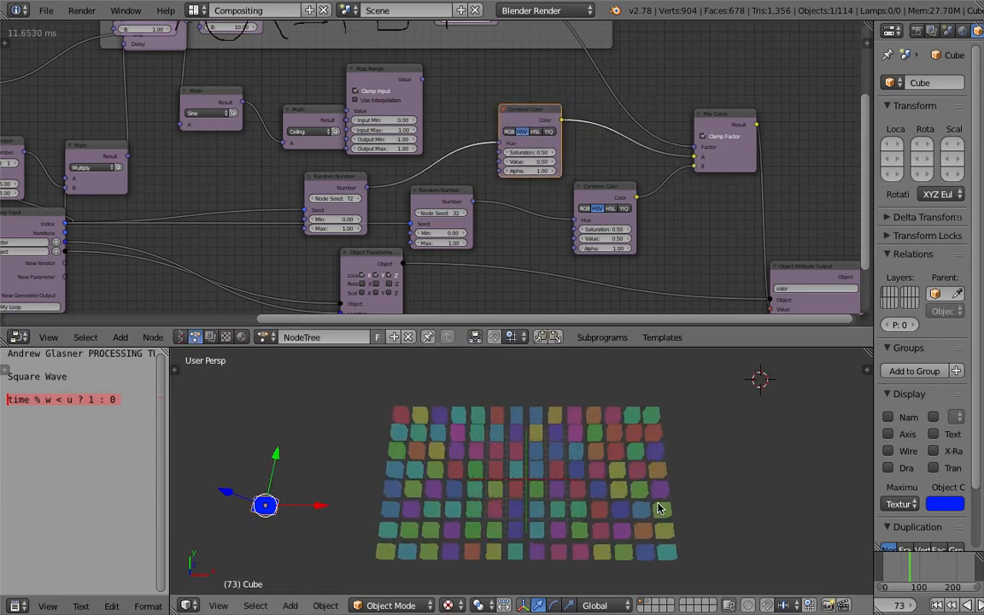
Step: Play the animation and inspect the randomly coloured cubes from a closer, rotated view
key("alt+a")
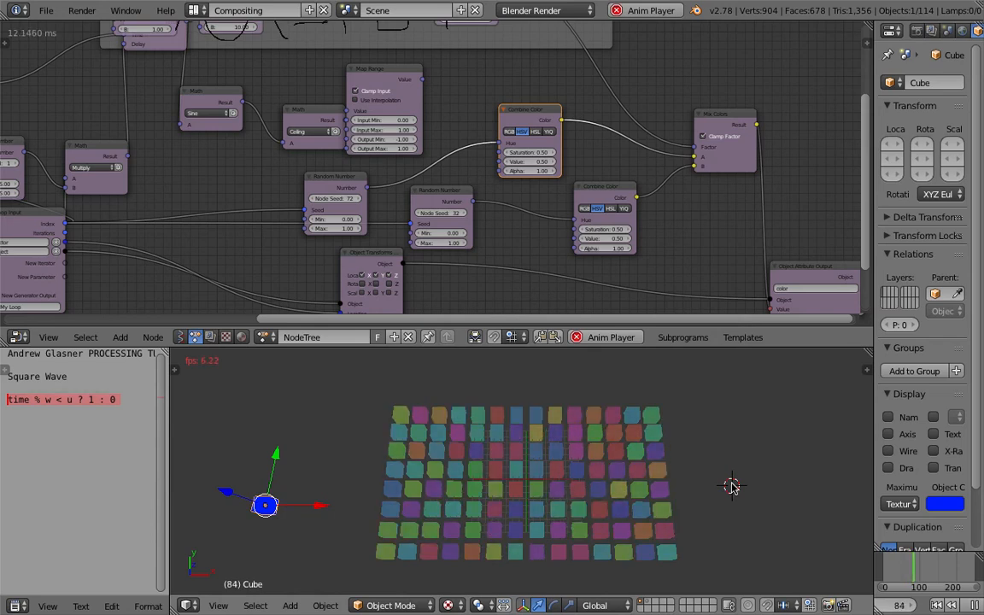
scroll(732, 486, "up", 1)
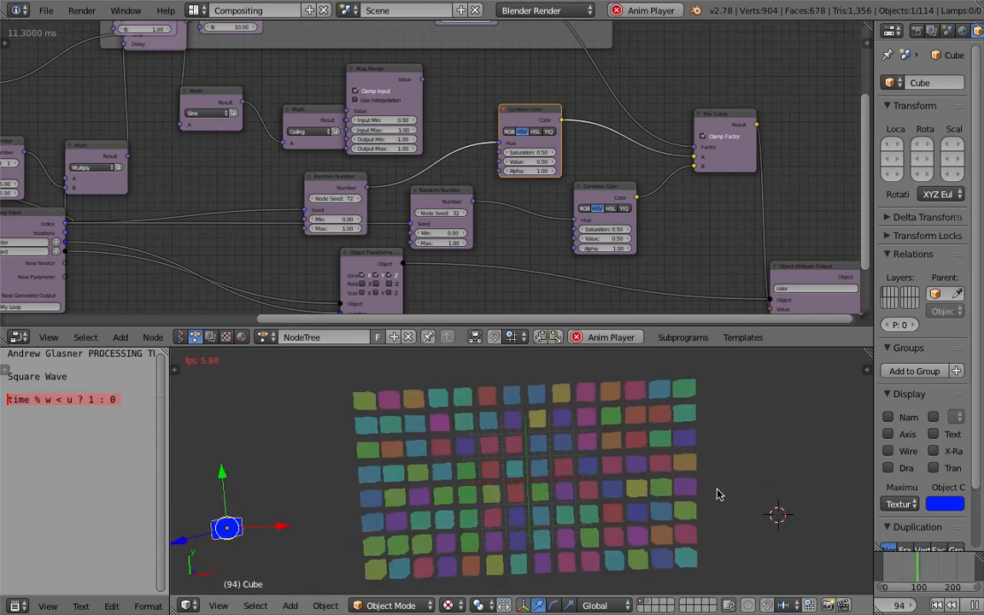
mouse_move(699, 476)
middle_mouse_down()
mouse_move(687, 483)
mouse_move(663, 466)
mouse_move(663, 431)
mouse_move(643, 422)
mouse_move(714, 453)
mouse_move(720, 475)
mouse_move(715, 468)
middle_mouse_up()
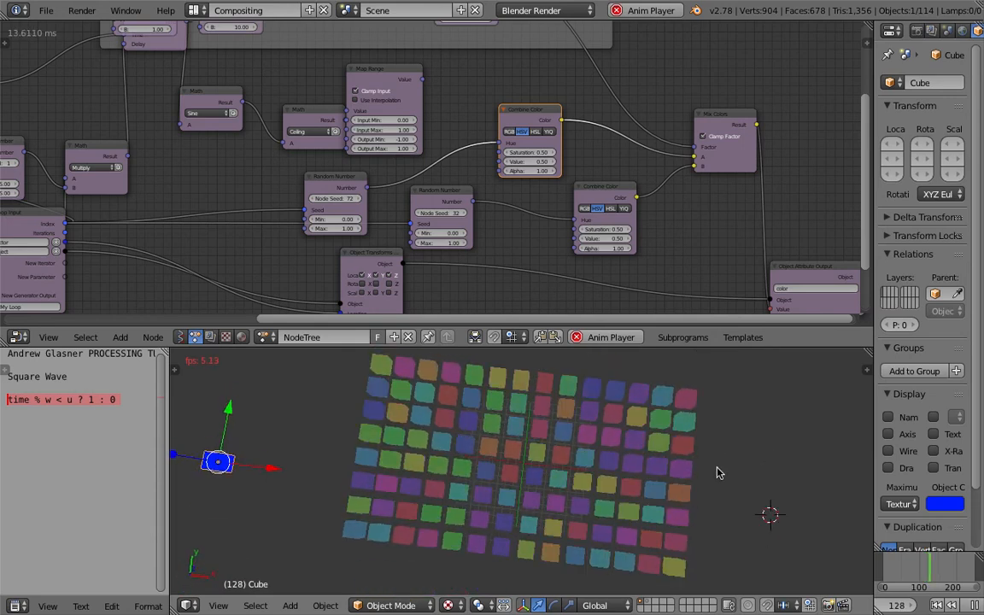
Step: Set both Saturation and Value to 1 on the Combine Color node feeding input B of Mix Colors
middle_click_drag(645, 495, 705, 494)
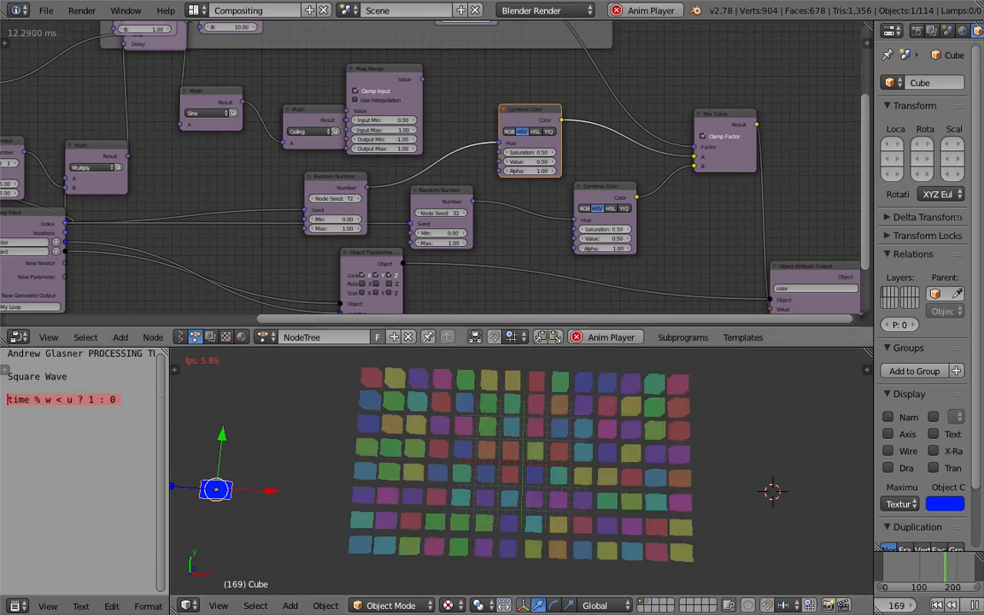
left_click_drag(618, 230, 619, 239)
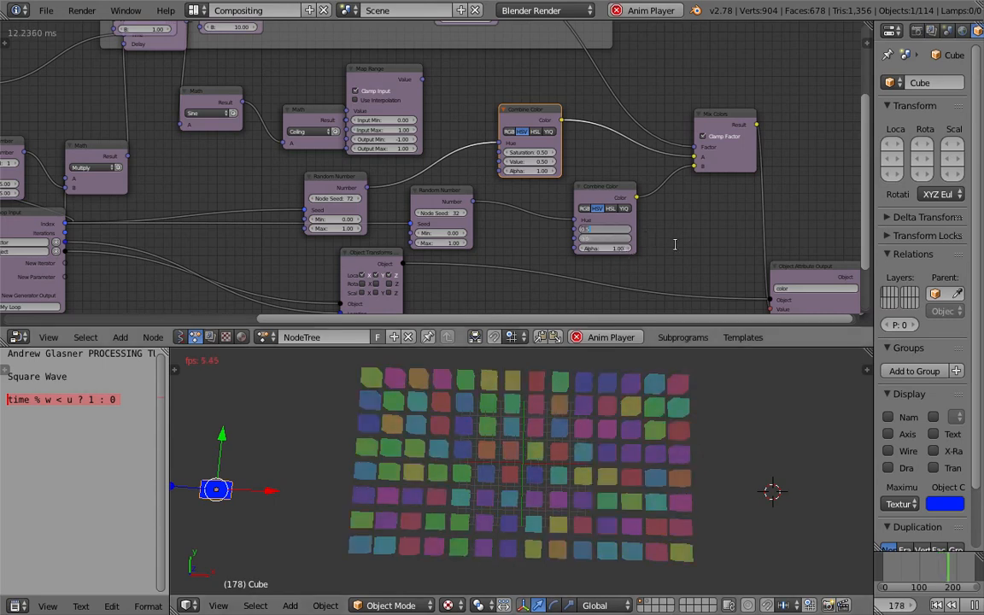
type("1")
key("Return")
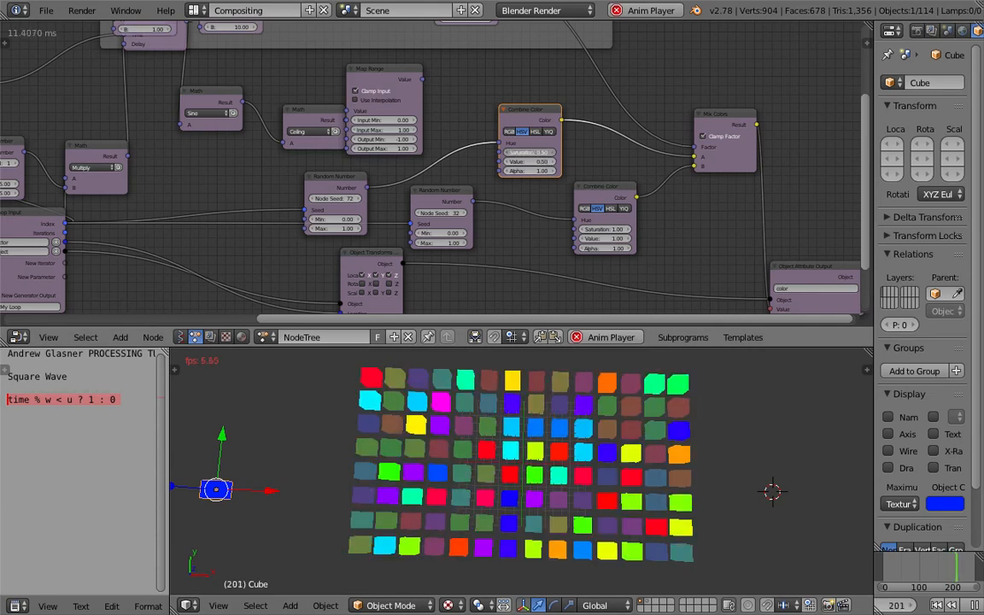
Step: Set both Saturation and Value to 0 on the Combine Color node feeding input A, and inspect the cubes
left_click_drag(543, 160, 539, 152)
type("0")
key("Return")
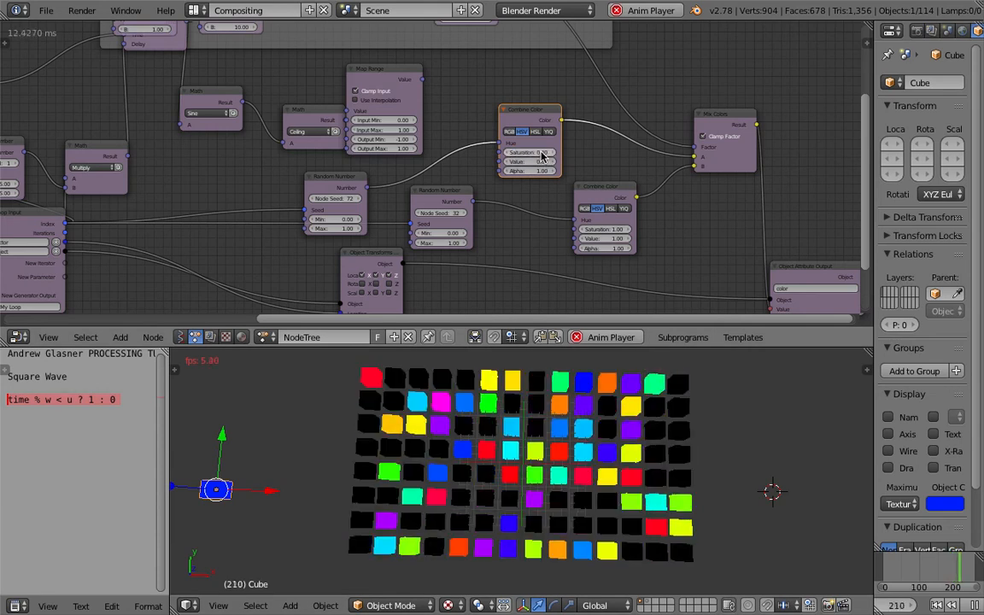
middle_click_drag(511, 485, 540, 480)
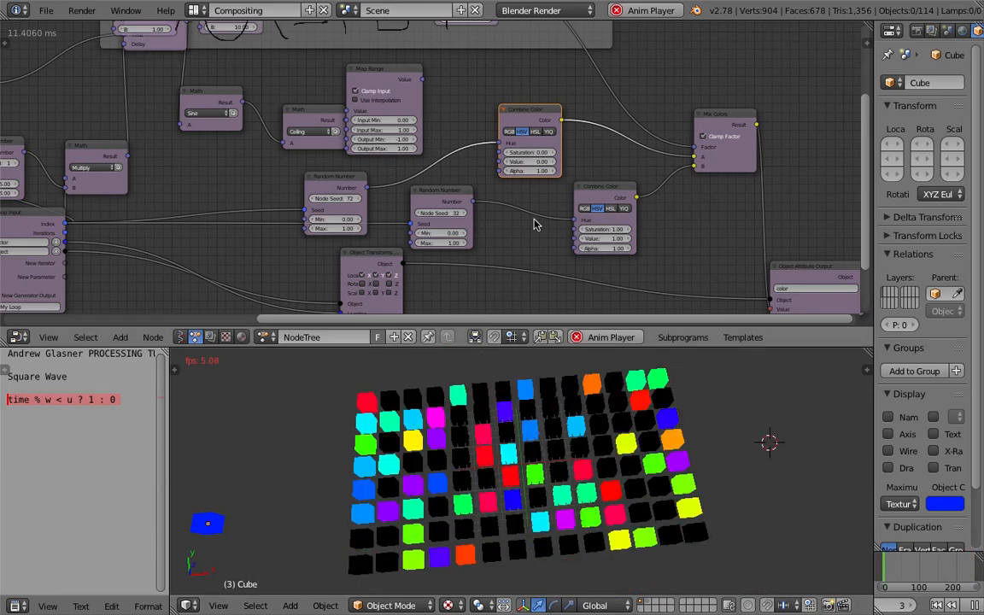
Step: Try values of 2, about 11.3 and about -6.8 for B of the Compare node while the animation plays
middle_click_drag(372, 54, 419, 209)
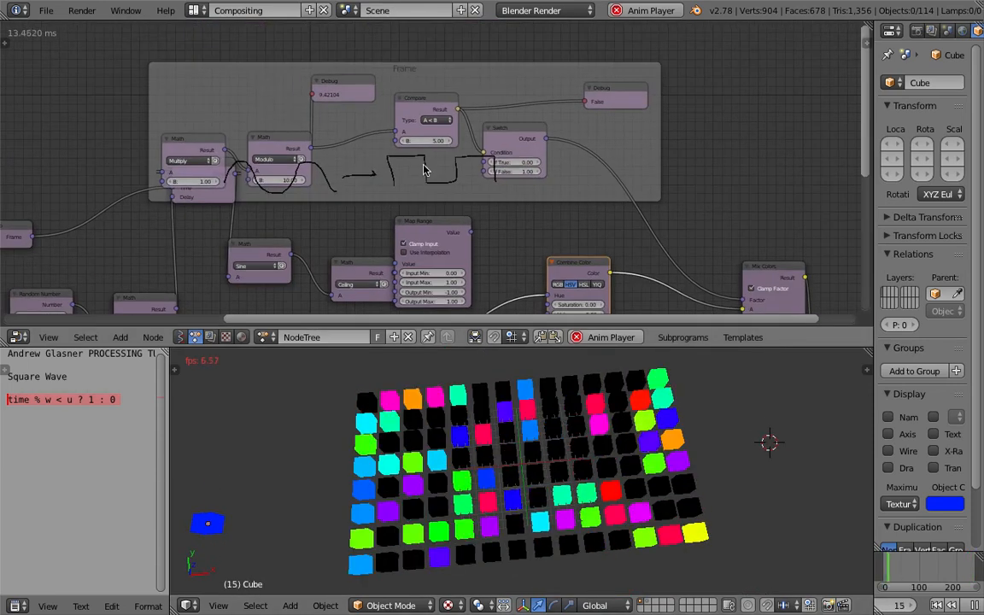
scroll(426, 167, "up", 3)
left_click(420, 134)
type("2")
key("Return")
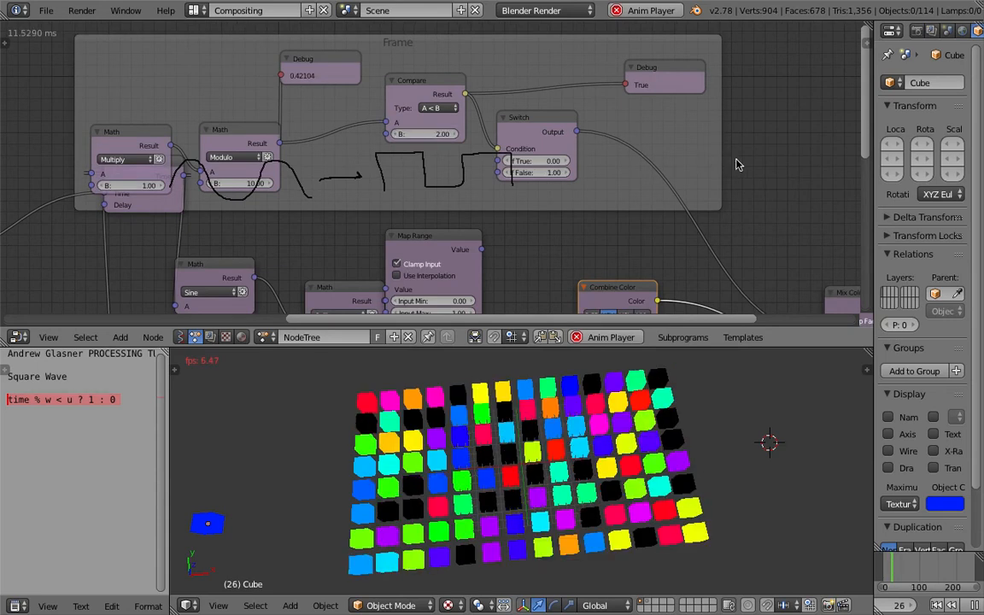
left_click_drag(425, 134, 521, 134)
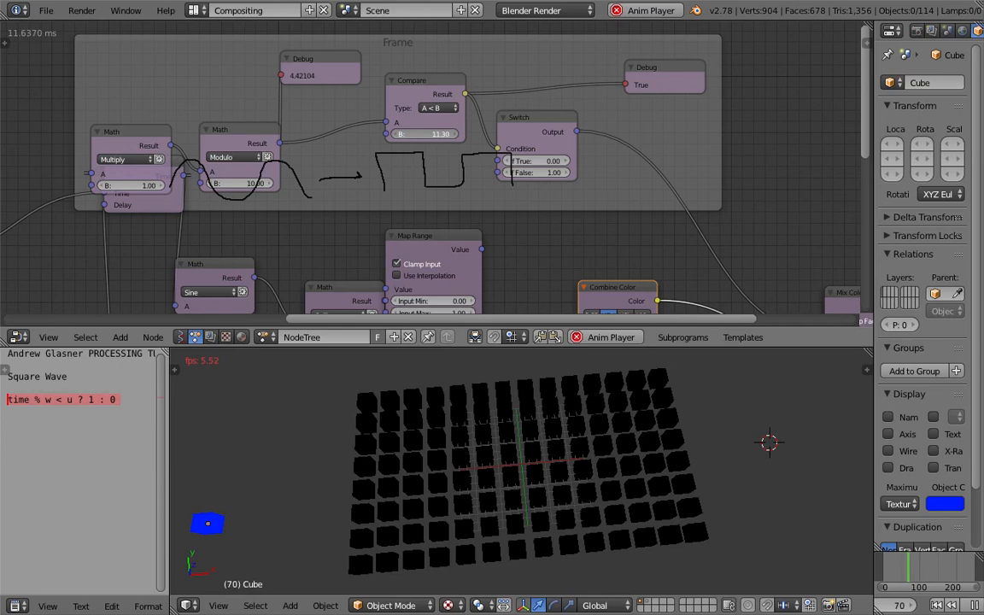
left_click_drag(511, 134, 382, 135)
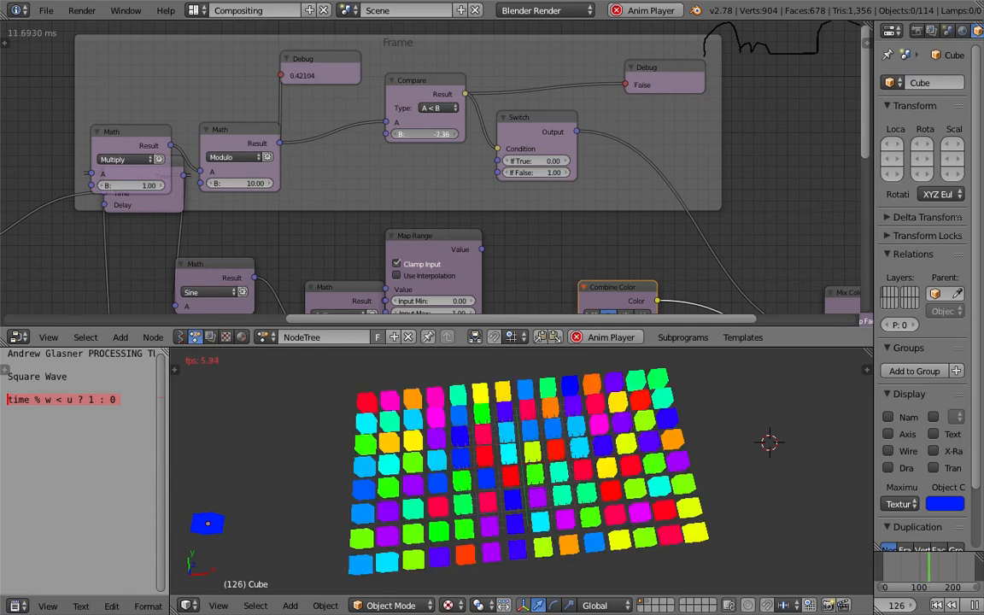
Step: Set B of the Compare node to 5 and view the cube grid up close
left_click(449, 134)
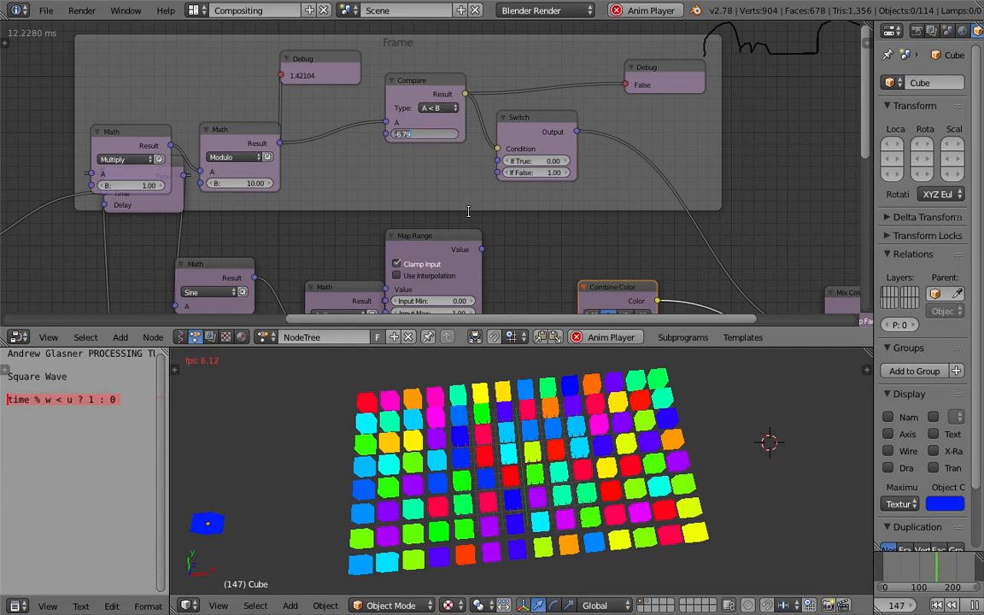
key("Return")
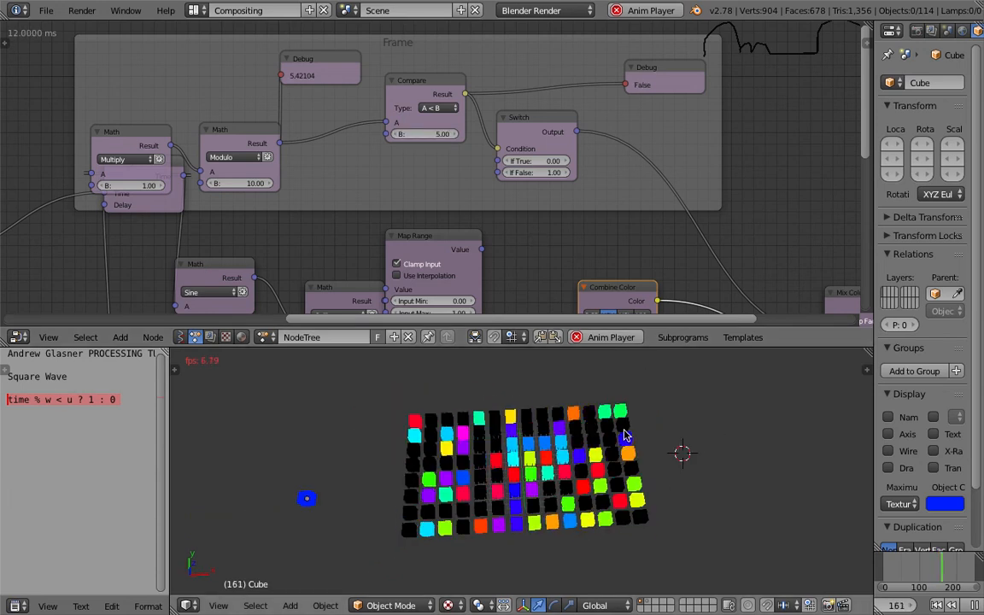
scroll(688, 441, "up", 2)
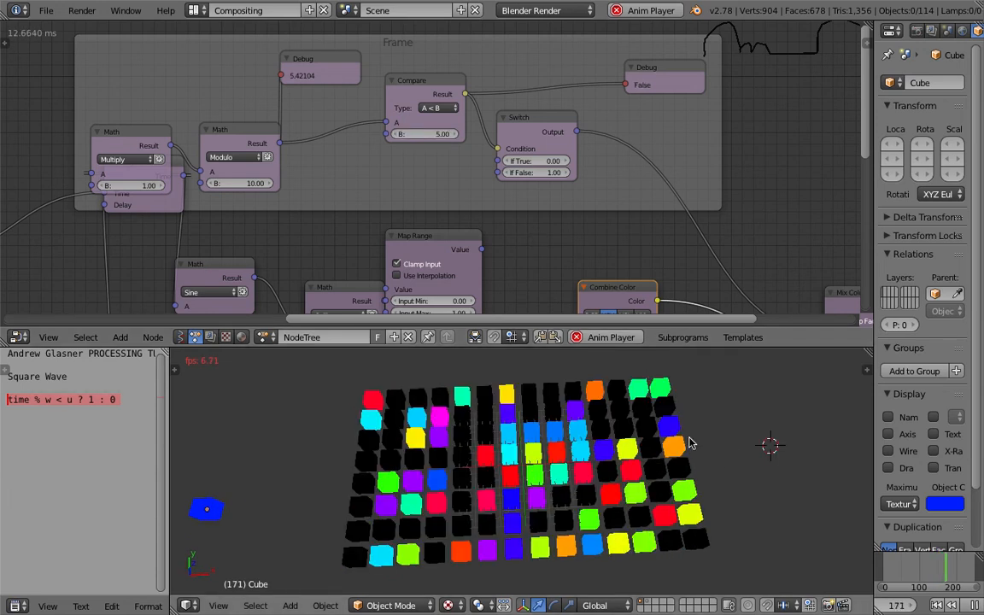
Step: Stop the animation and save the project as a new file version
left_click(974, 605)
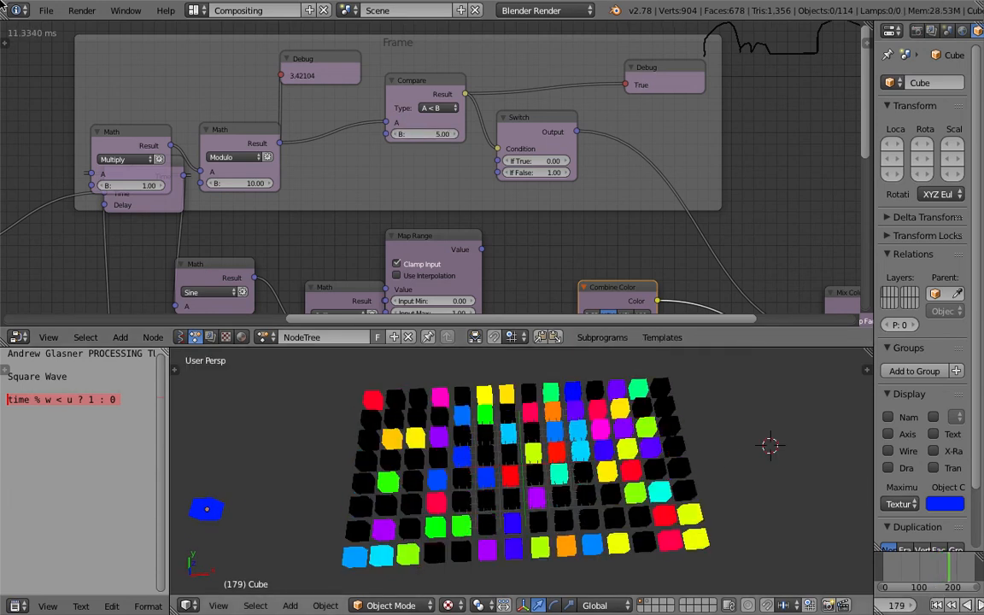
left_click(38, 10)
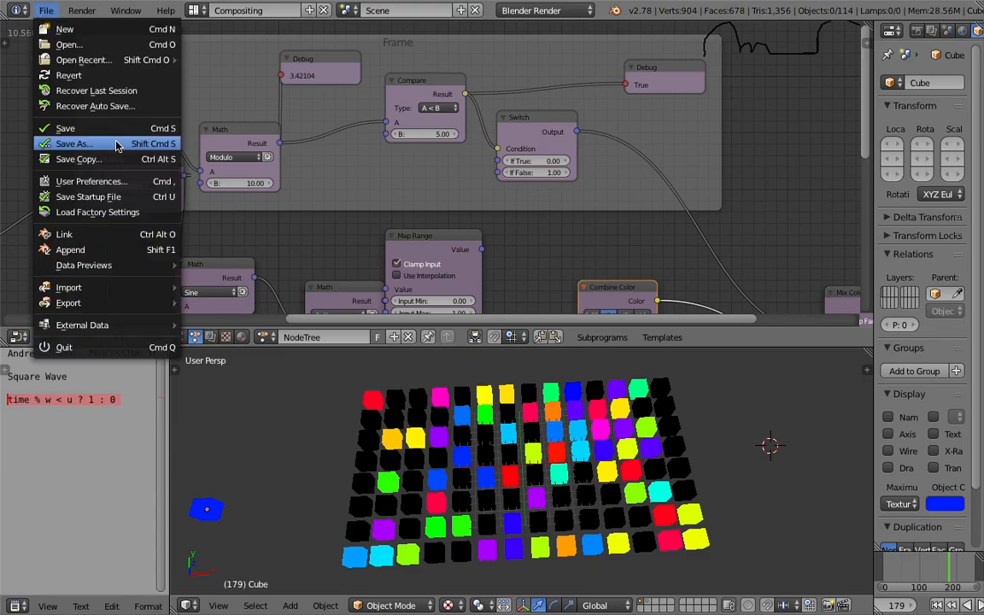
left_click(107, 130)
left_click(875, 69)
left_click(928, 51)
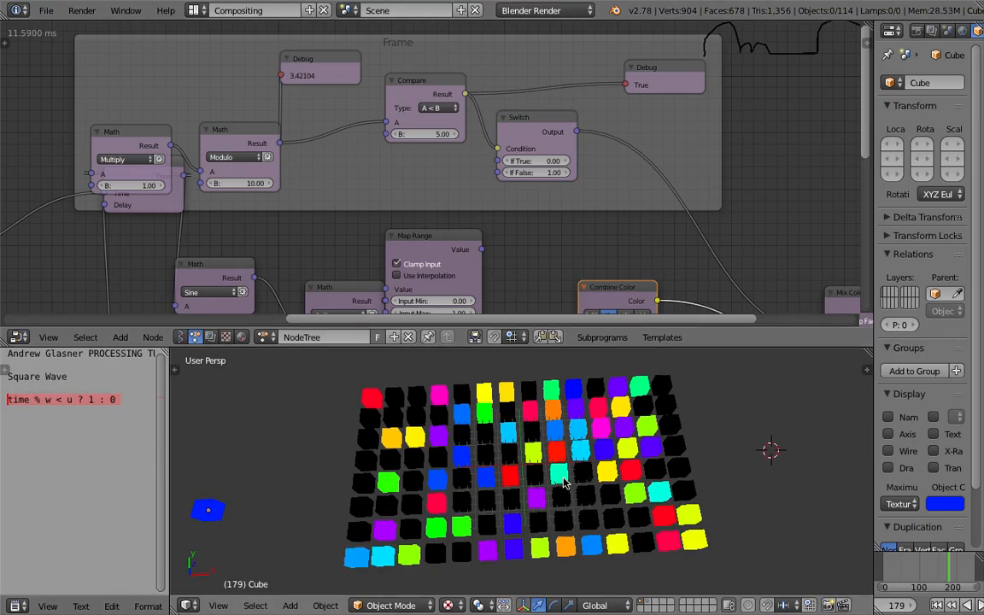
Step: Move the Ceiling Math node up and away from Map Range so that their link can be seen
middle_click_drag(571, 496, 571, 510)
middle_click_drag(577, 471, 579, 473)
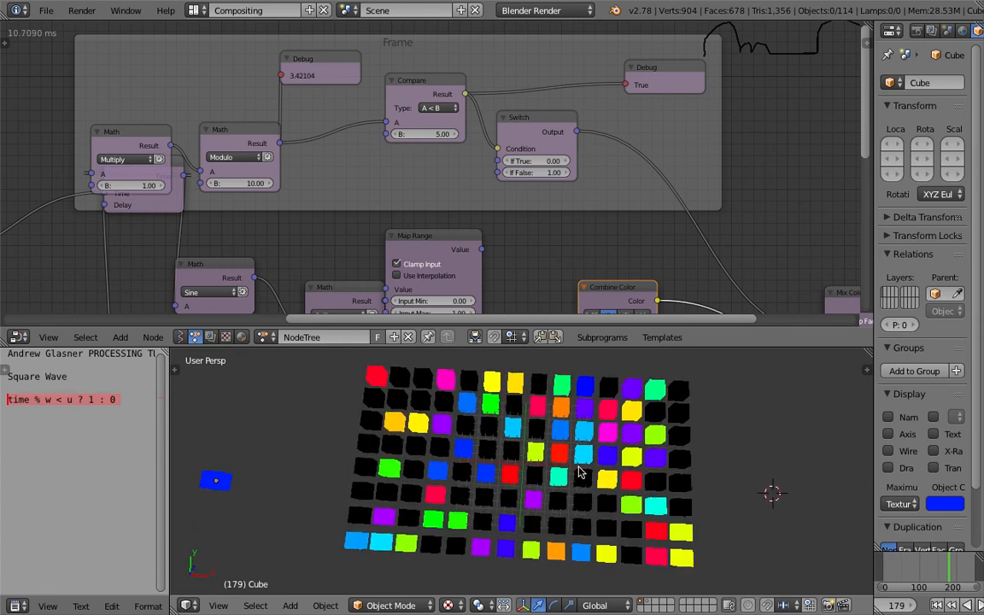
scroll(385, 248, "down", 2)
left_click_drag(356, 249, 342, 222)
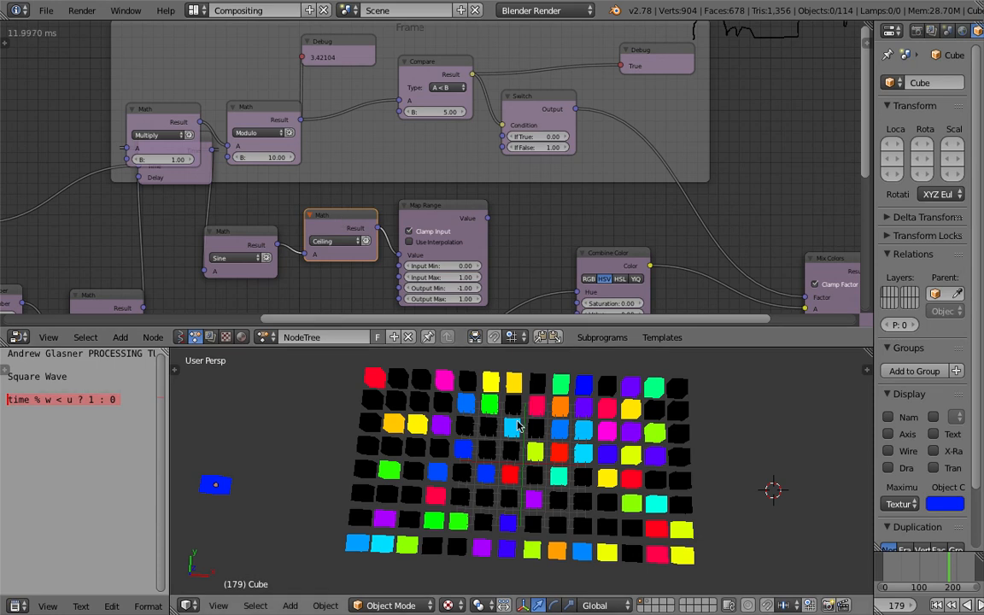
Step: Move the blue source cube nearer to the coloured grid and save the file
middle_click_drag(534, 458, 544, 455)
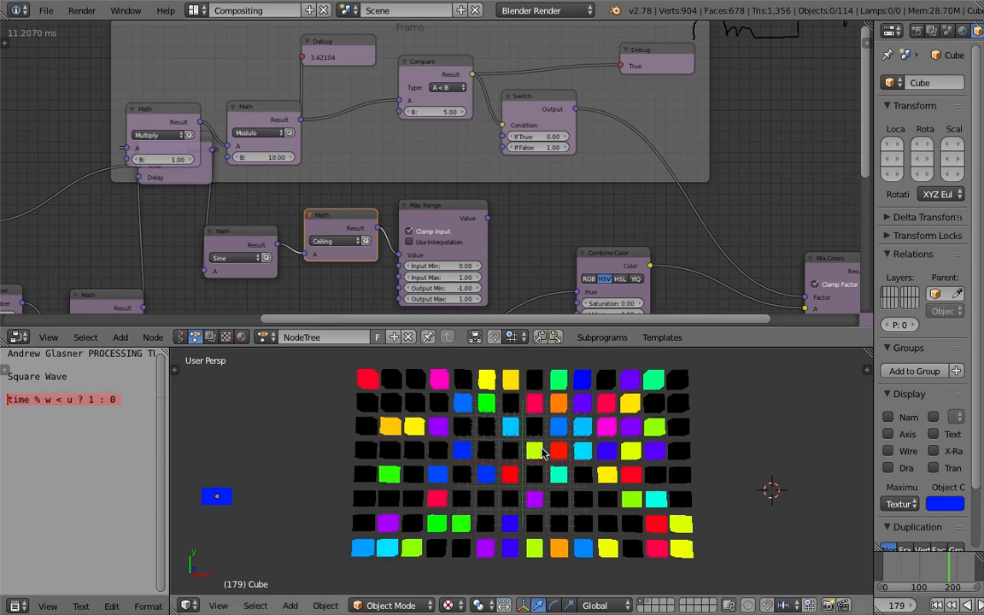
right_click_drag(229, 505, 295, 455)
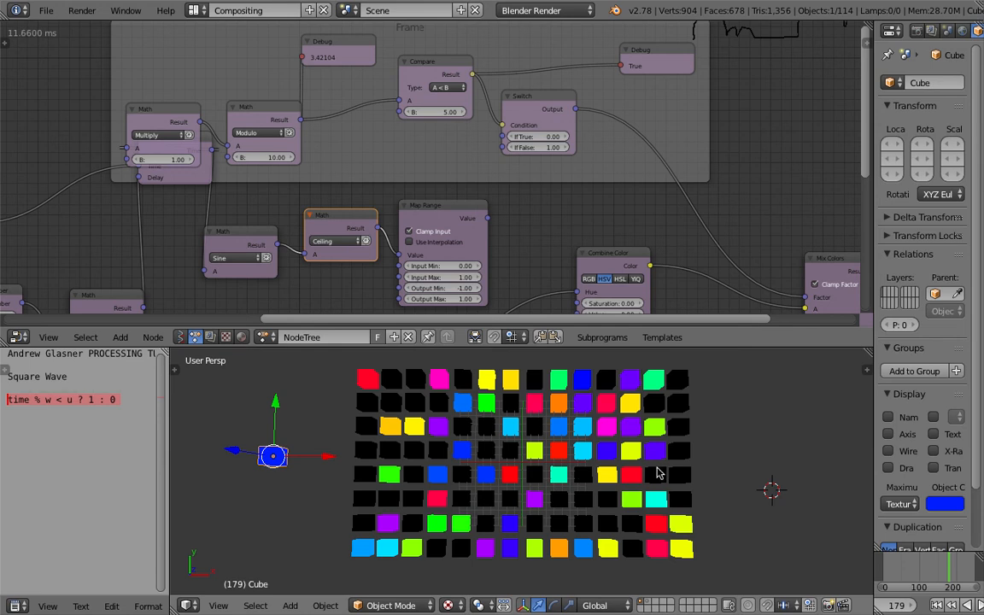
middle_click_drag(654, 466, 674, 396)
key("ctrl+s")
Step: Review the complete node network, from the grid and object instances through to the colour mixing
scroll(523, 175, "down", 2)
scroll(512, 209, "down", 3)
middle_click_drag(519, 208, 565, 145)
middle_click_drag(513, 180, 588, 187)
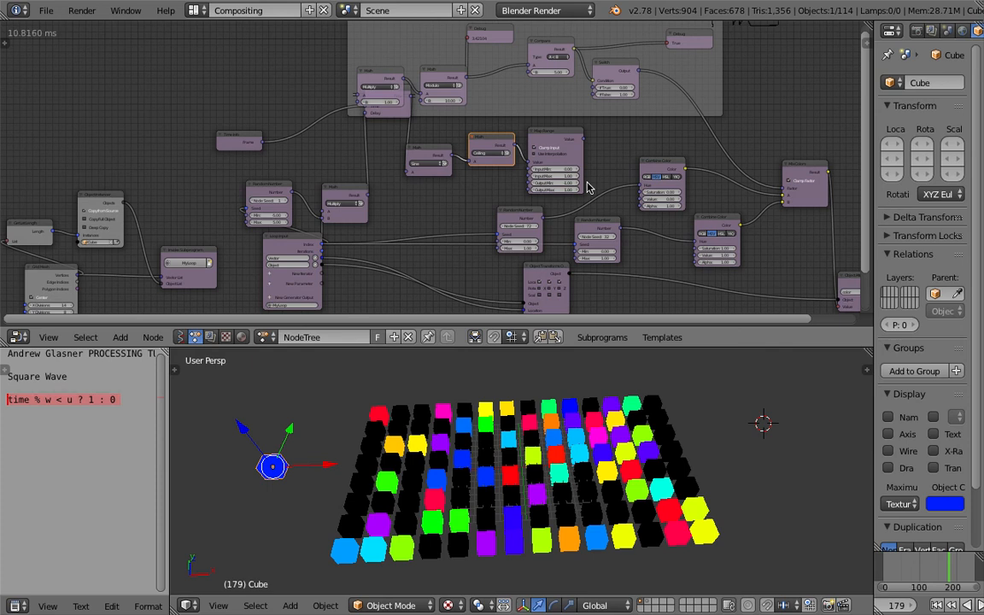